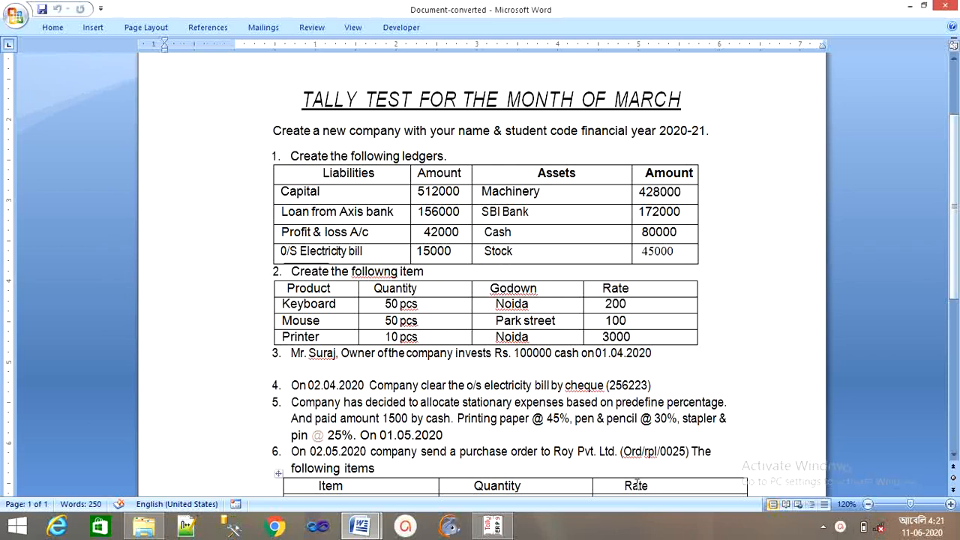
- Check the new-company instruction in the Word document Document-converted and return to Tally.ERP 9
mouse_move(488, 529)
left_click(488, 527)
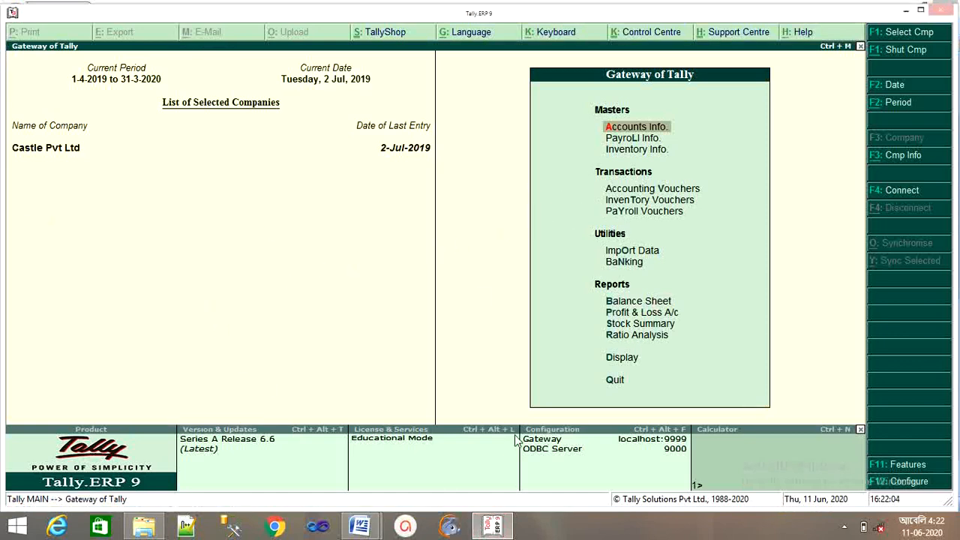
mouse_move(373, 530)
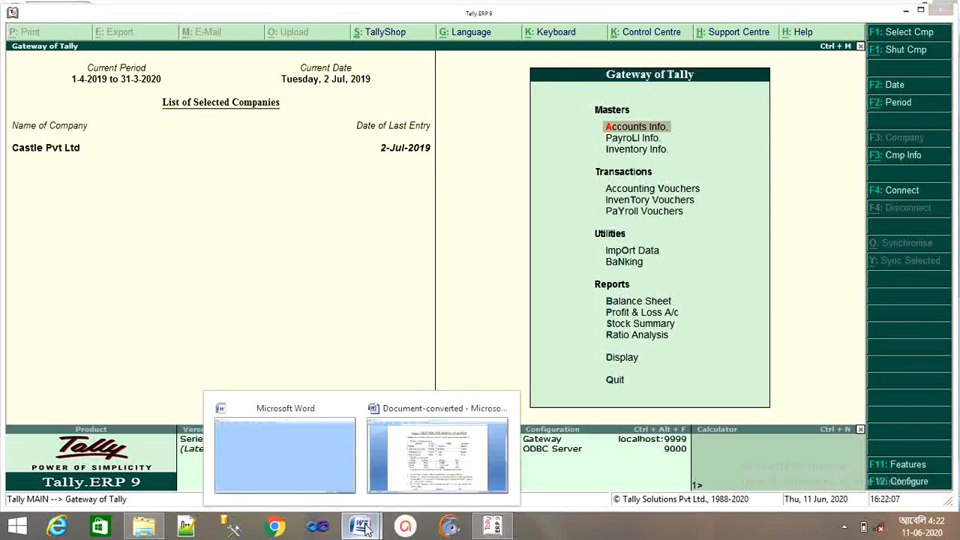
left_click(409, 459)
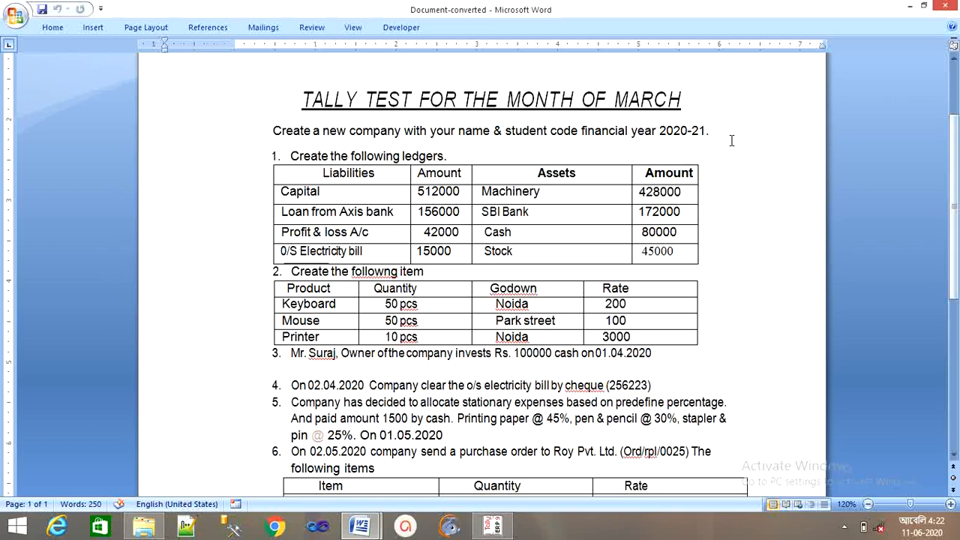
left_click(493, 525)
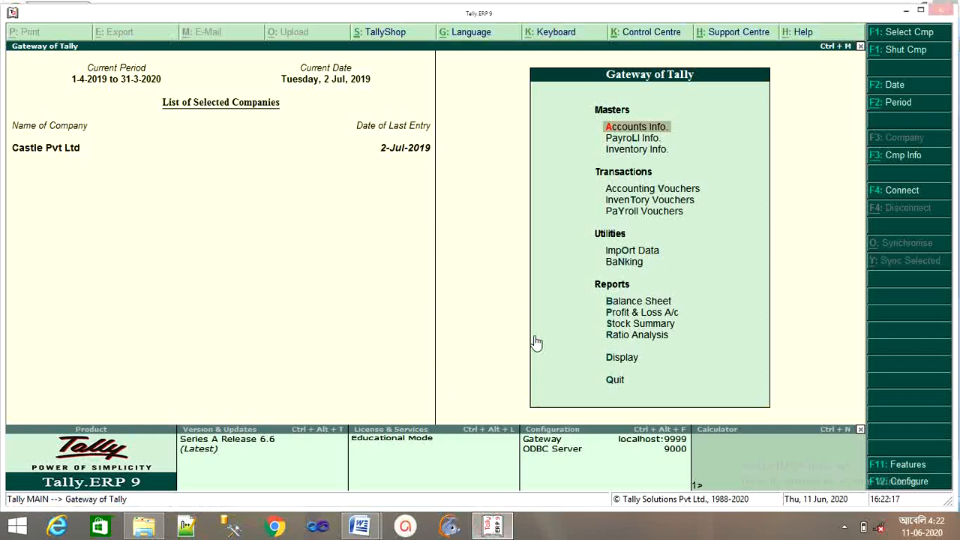
- Shut the currently open company Castle Pvt Ltd
key("alt+F3")
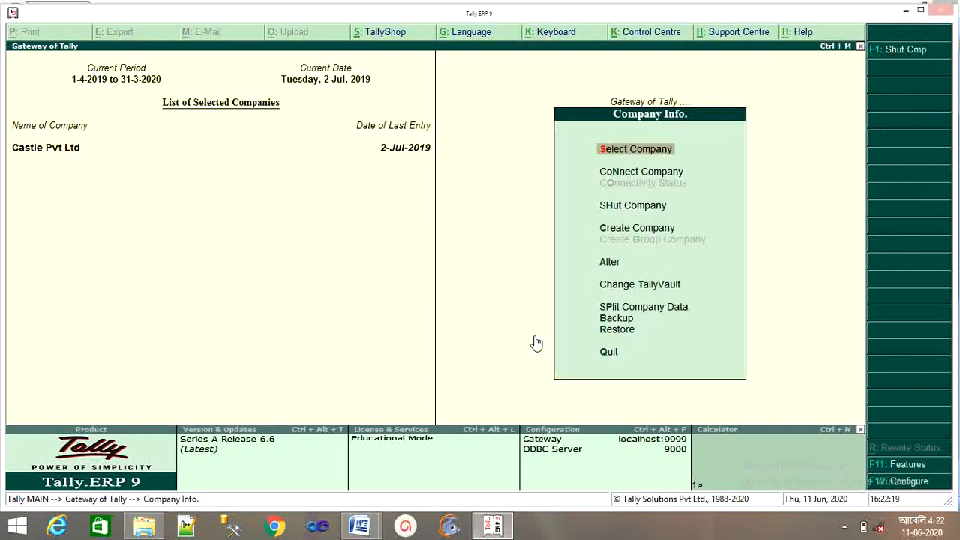
key("Down")
key("Down")
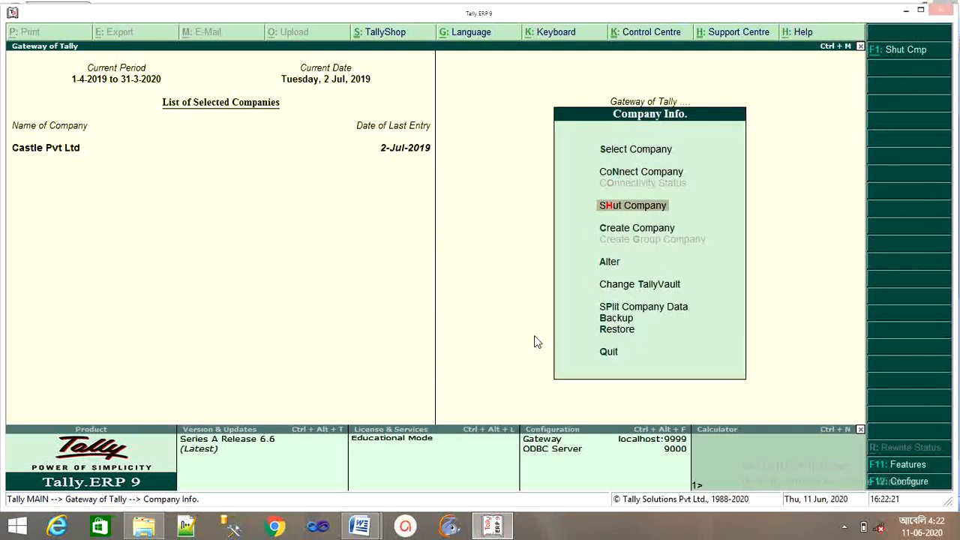
key("Return")
key("Return")
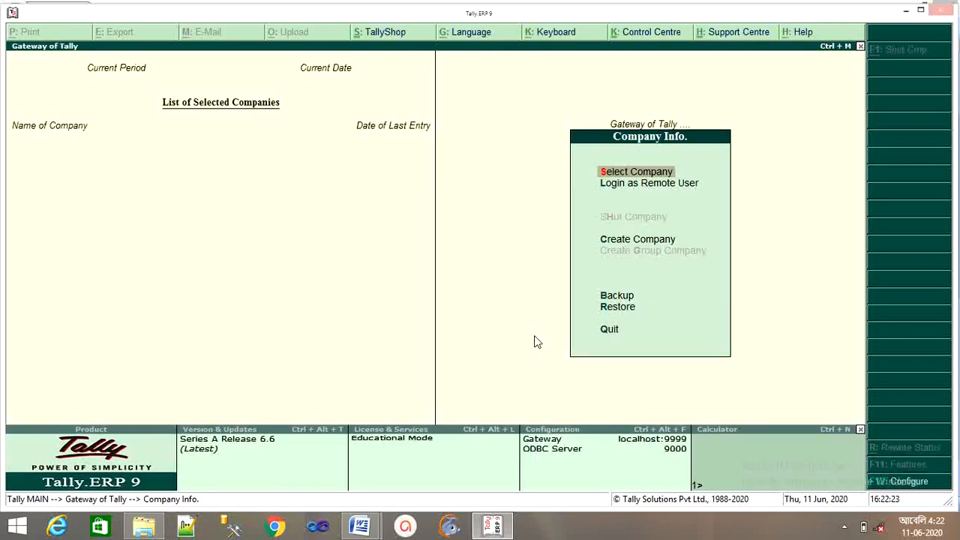
- Open the creation form for a new company
key("Down")
key("Down")
key("Down")
key("Down")
key("Up")
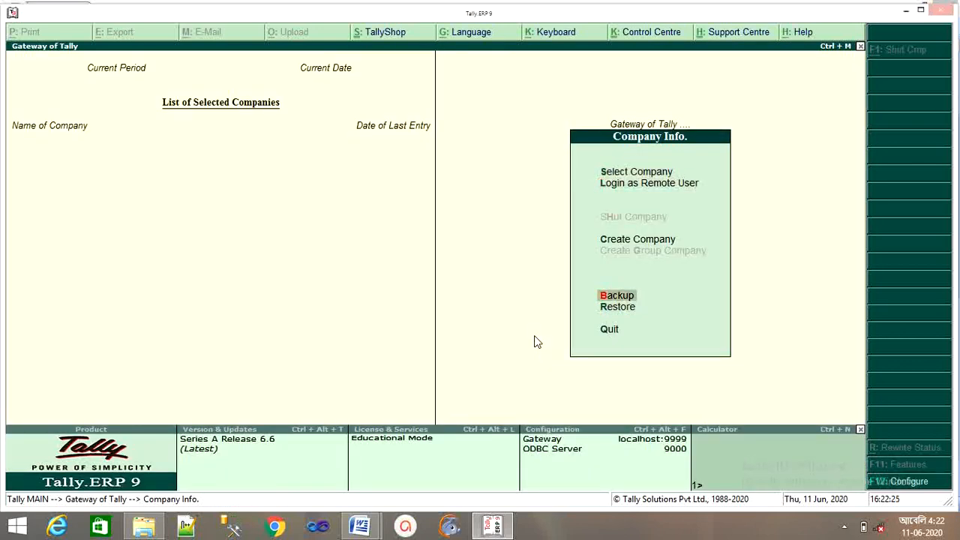
key("Up")
key("Up")
key("Down")
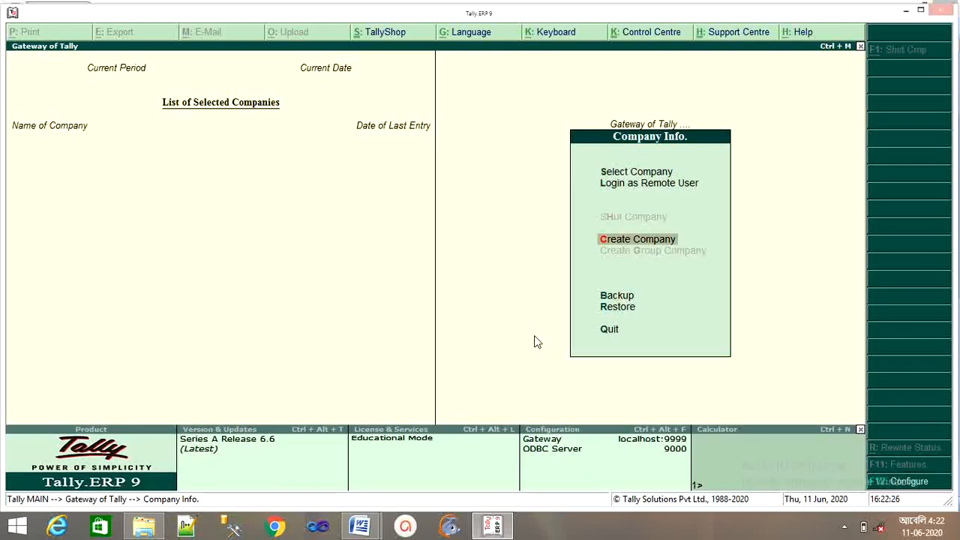
key("Return")
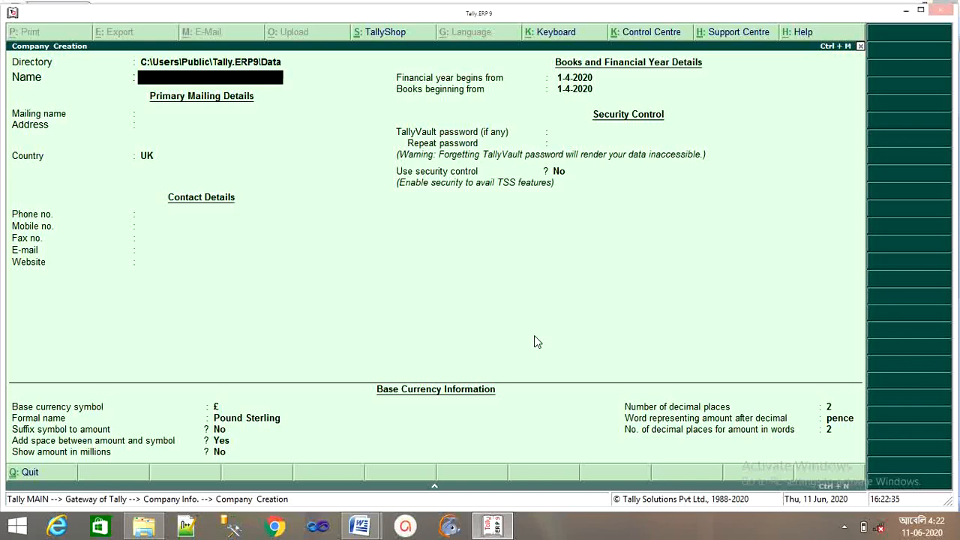
- Name the new company Raj Online Computer and accept the same text as its mailing name
type("Raj Online Compur")
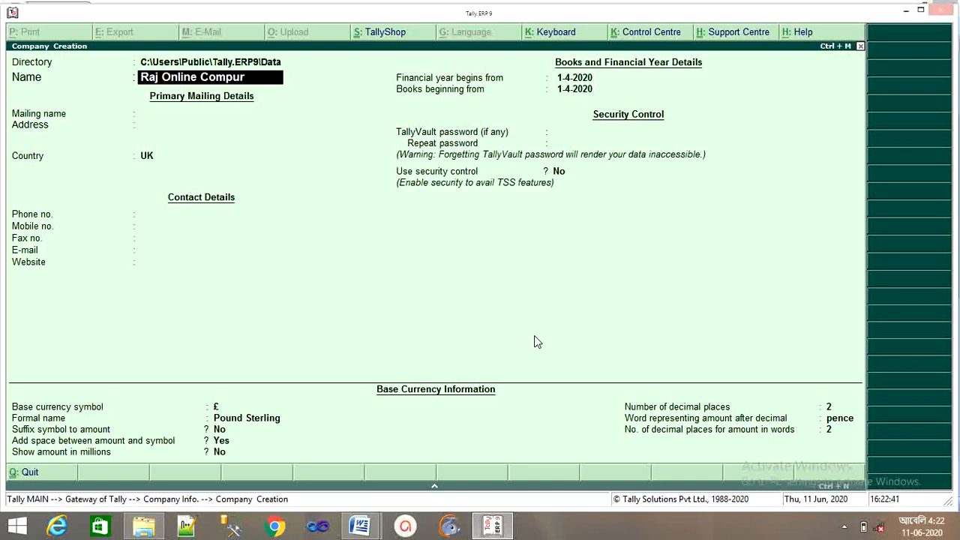
type("tw")
key("BackSpace")
key("BackSpace")
key("BackSpace")
type("te")
key("Return")
key("Return")
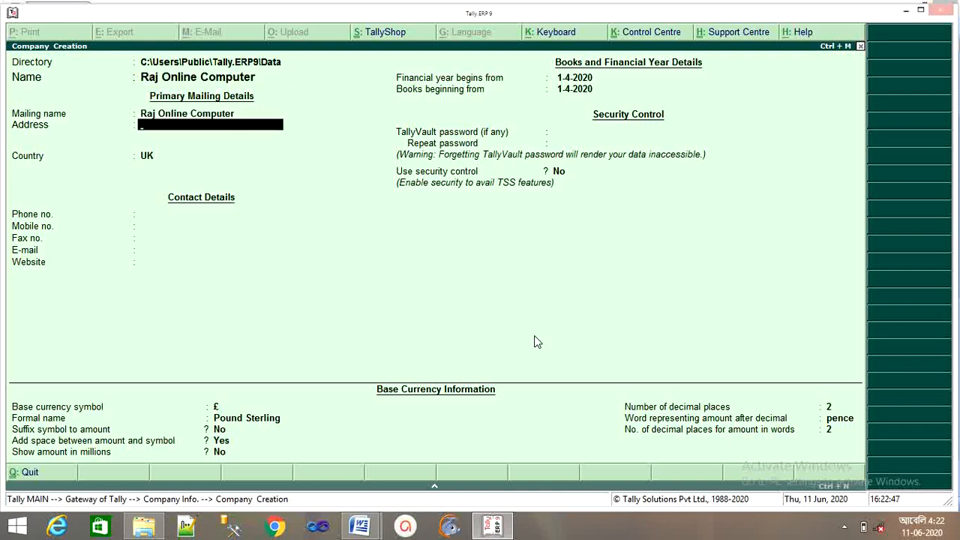
- Enter the company's postal address on two lines
type("Technosiis Compu")
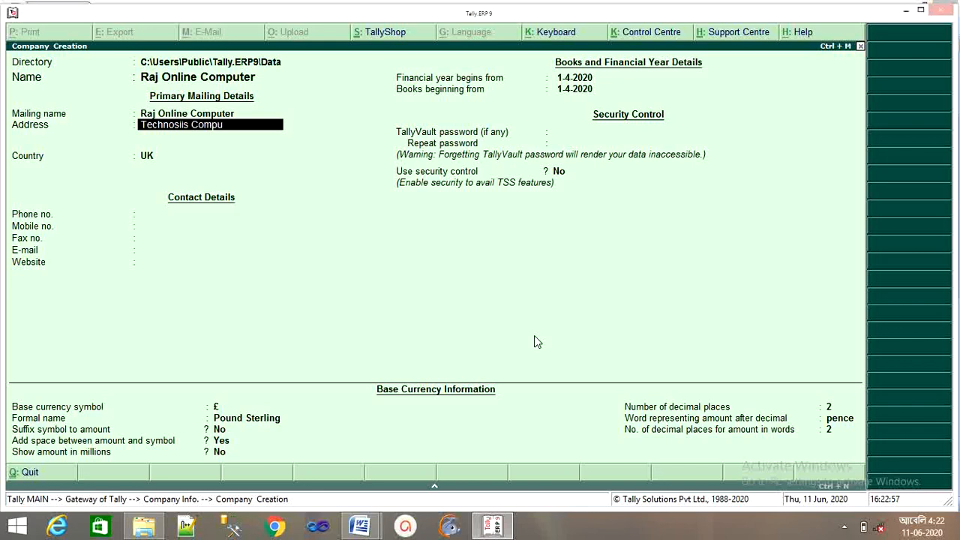
type("ter Center in")
key("Return")
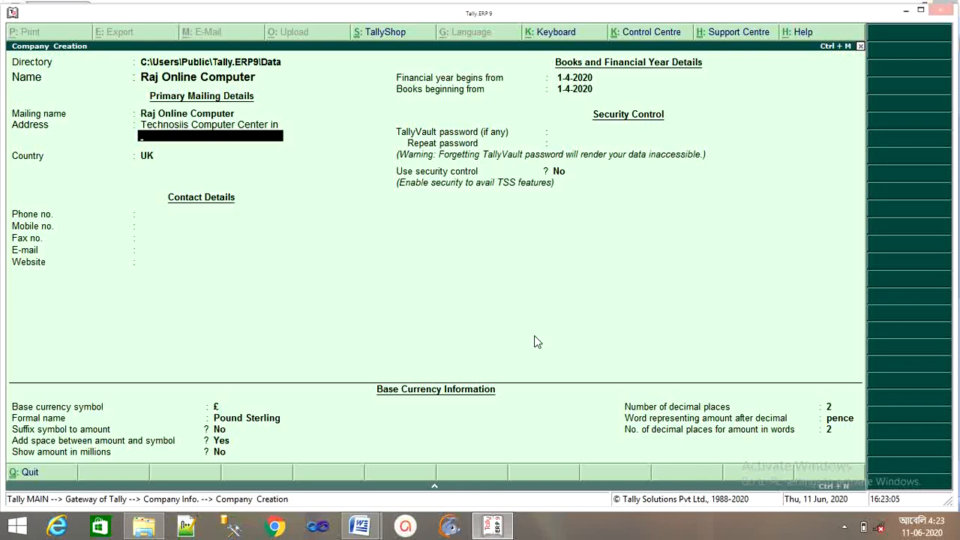
type("Front of S")
type("ciec")
type("e Xo")
key("BackSpace")
key("BackSpace")
key("BackSpace")
key("BackSpace")
type("College")
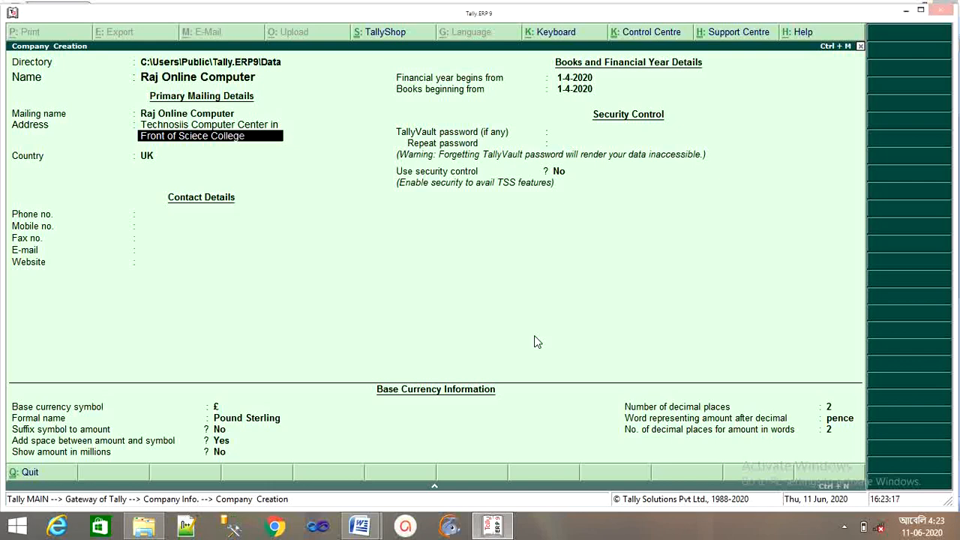
type(" Bi;Aspur")
key("Return")
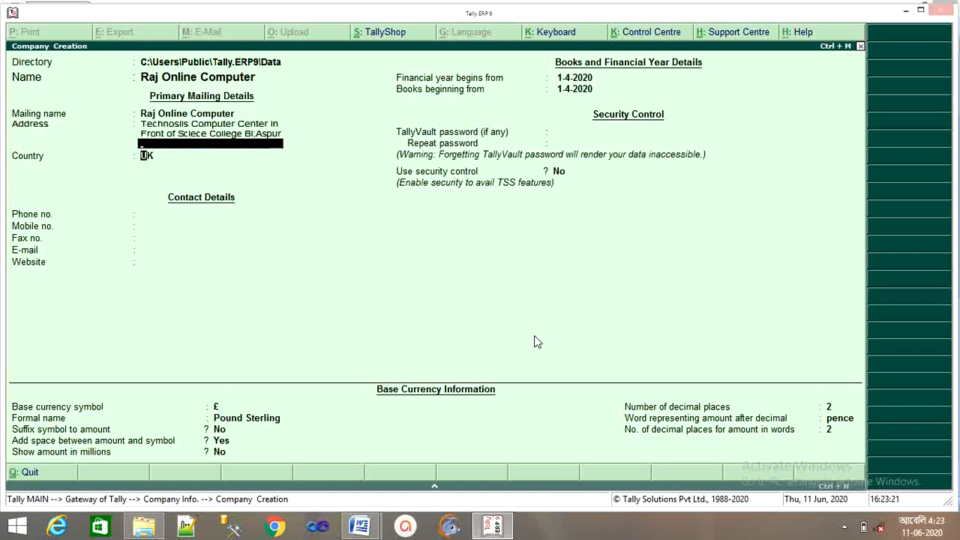
key("Return")
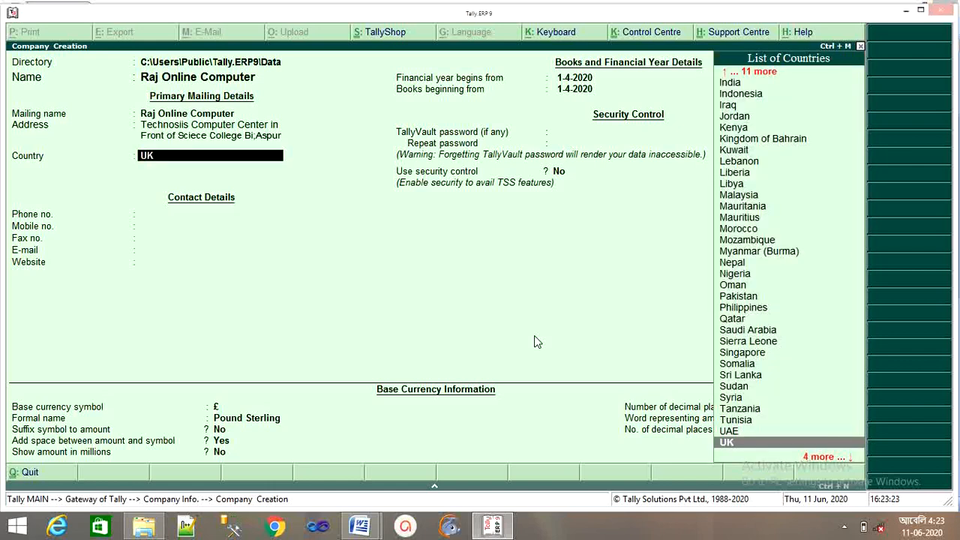
- Set the company's country to India and its state to Chhattisgarh
type("In")
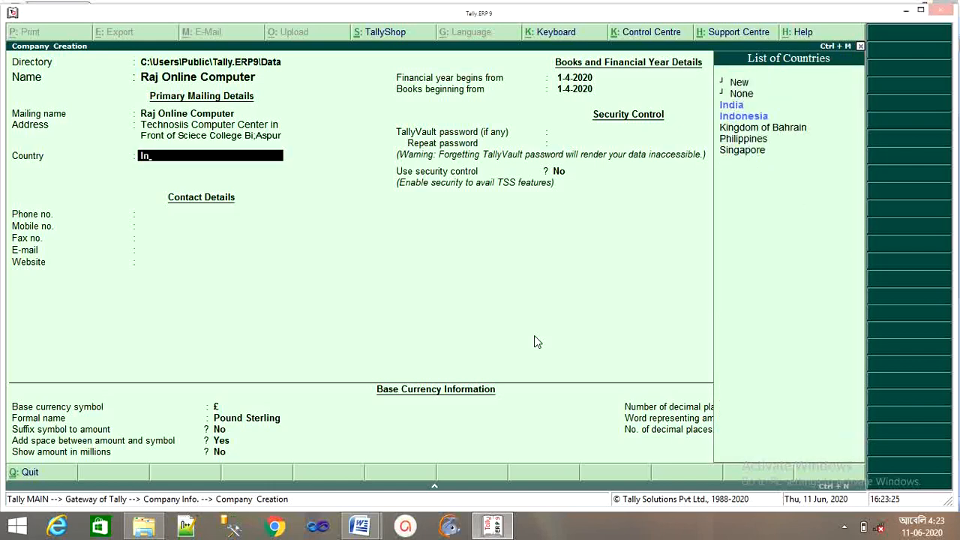
key("Return")
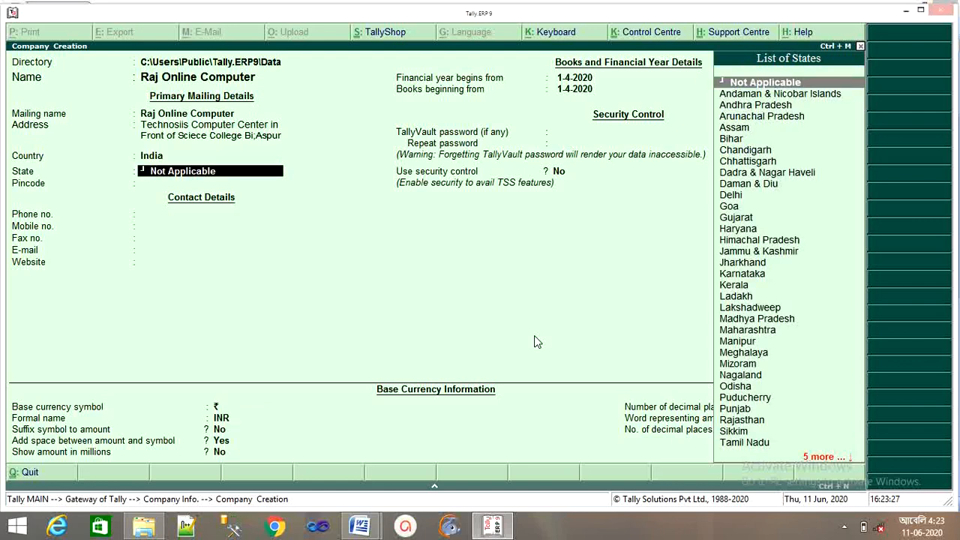
type("C")
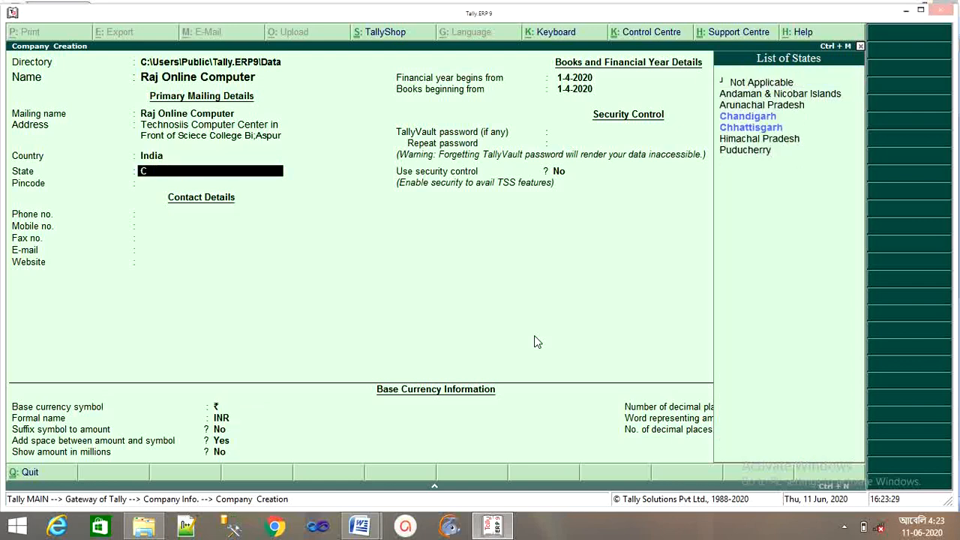
key("Down")
key("Down")
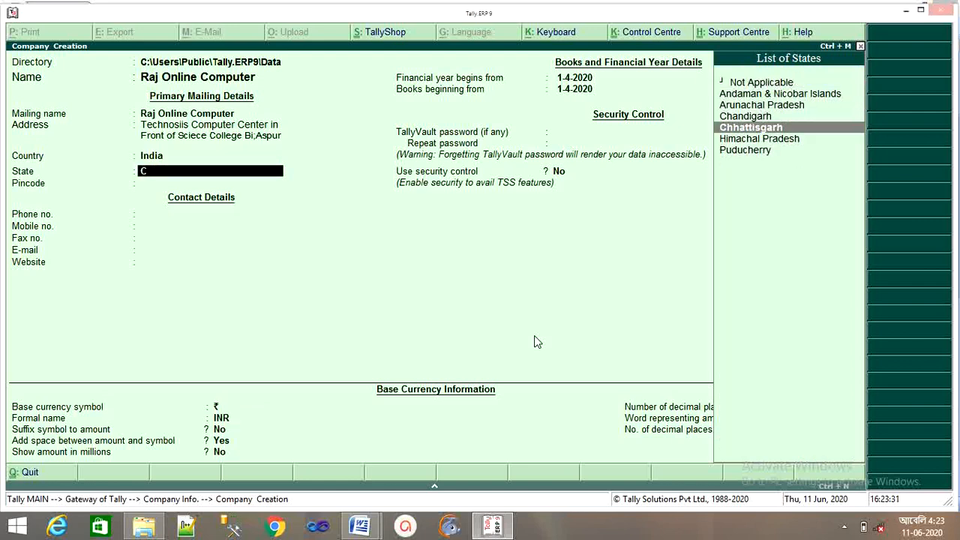
key("Return")
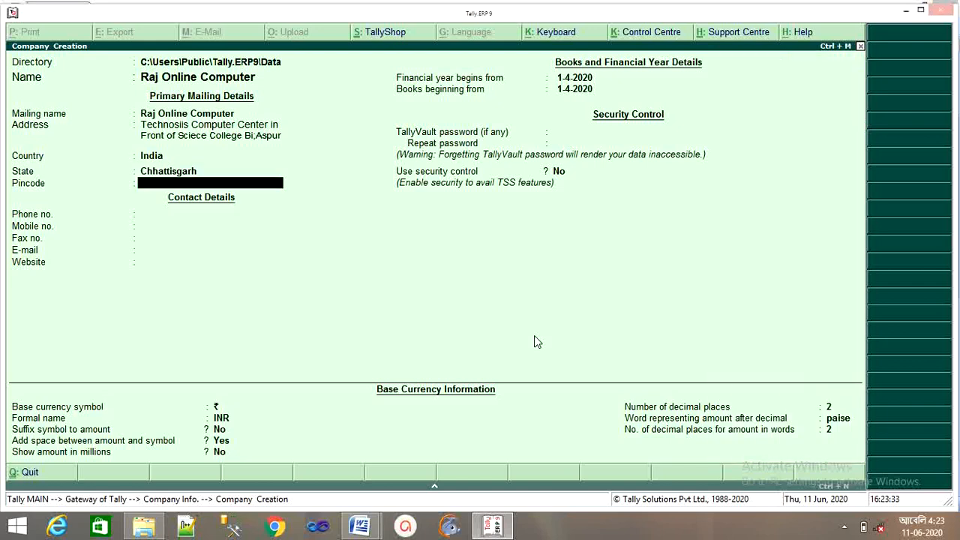
- Enter the company's postal pincode and leave the contact details and TallyVault password blank
type("49500")
key("Return")
key("Return")
key("Return")
key("Return")
key("Return")
key("Return")
key("Return")
key("Return")
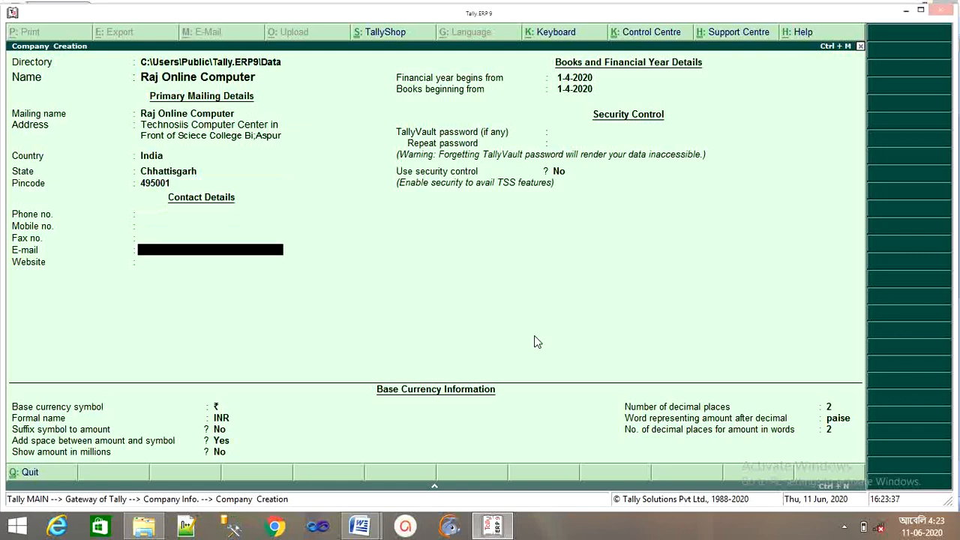
key("Return")
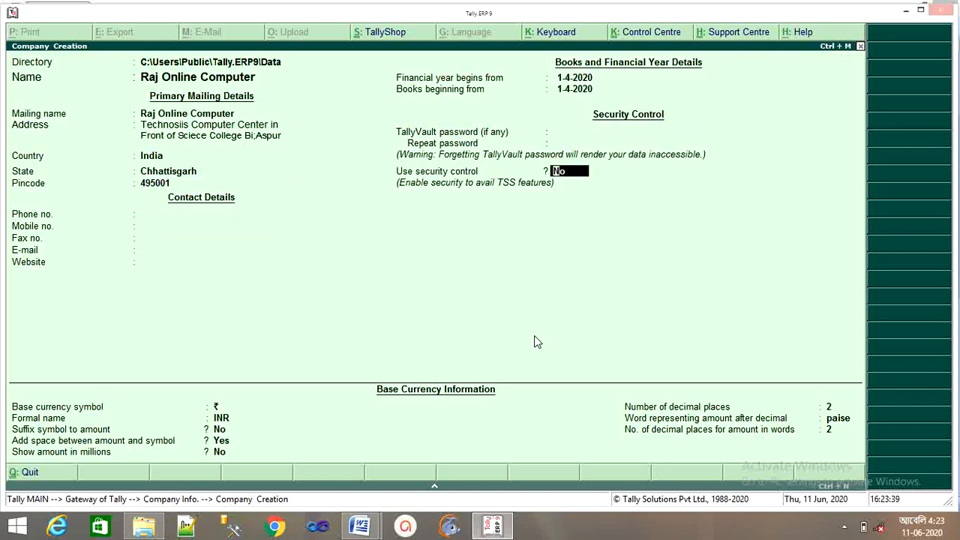
- Keep security control at No and the INR currency defaults, save the company and return to the Gateway of Tally
key("Return")
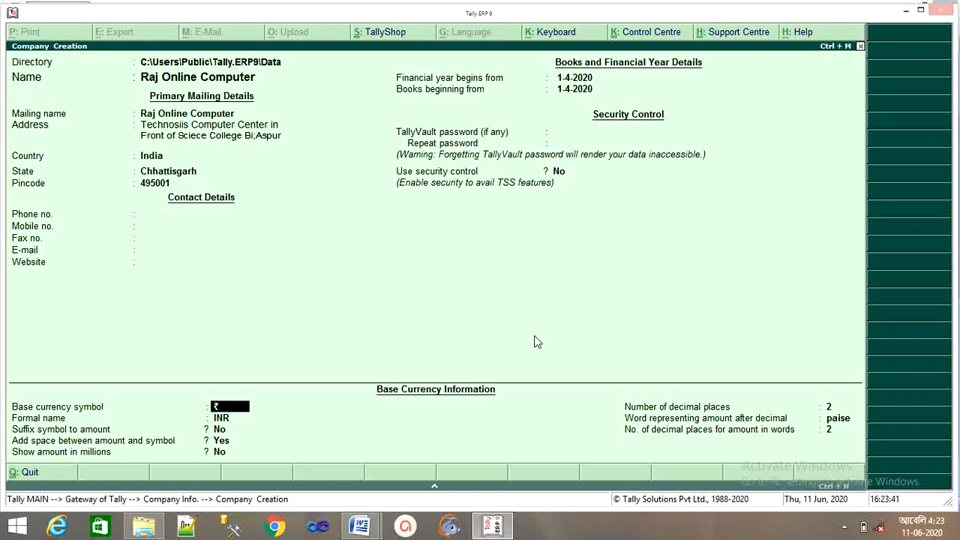
key("Return")
key("Return")
key("Return")
key("Return")
key("Return")
key("Return")
key("Return")
key("Return")
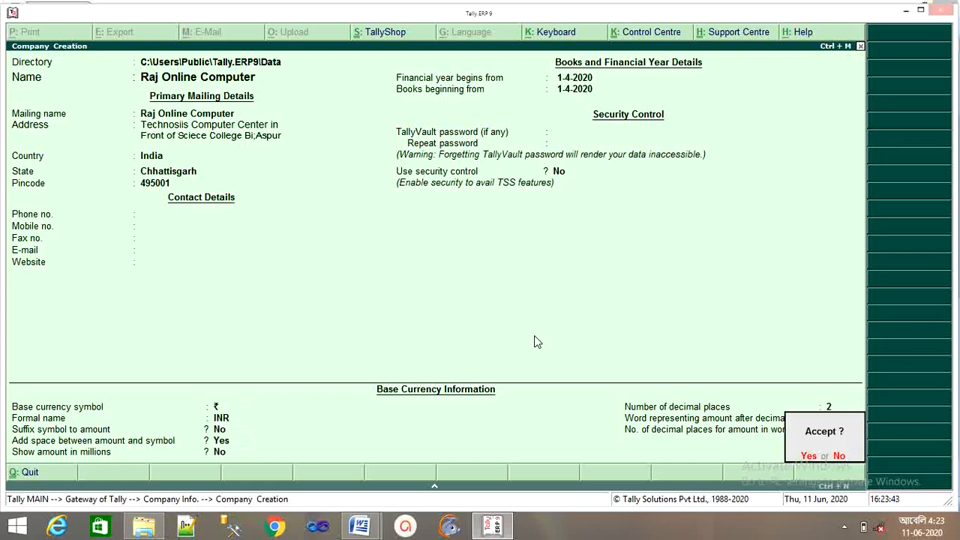
key("Return")
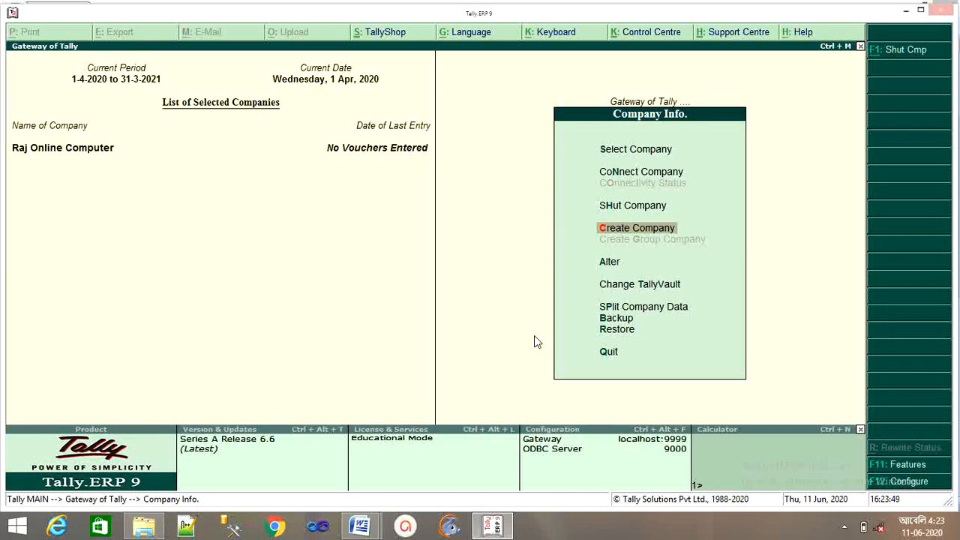
key("Escape")
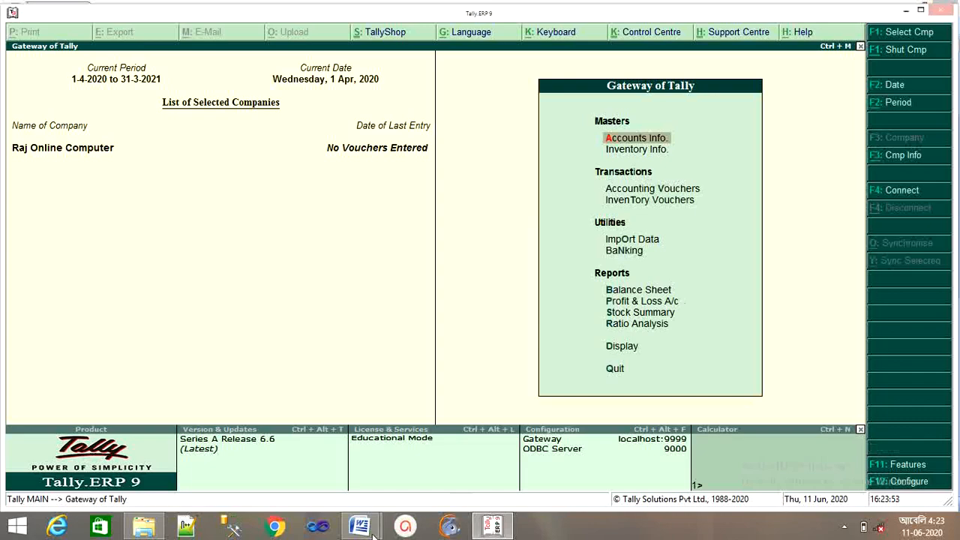
- Check the table of ledgers to create in the Word test document and return to Tally.ERP 9
mouse_move(360, 527)
left_click(400, 459)
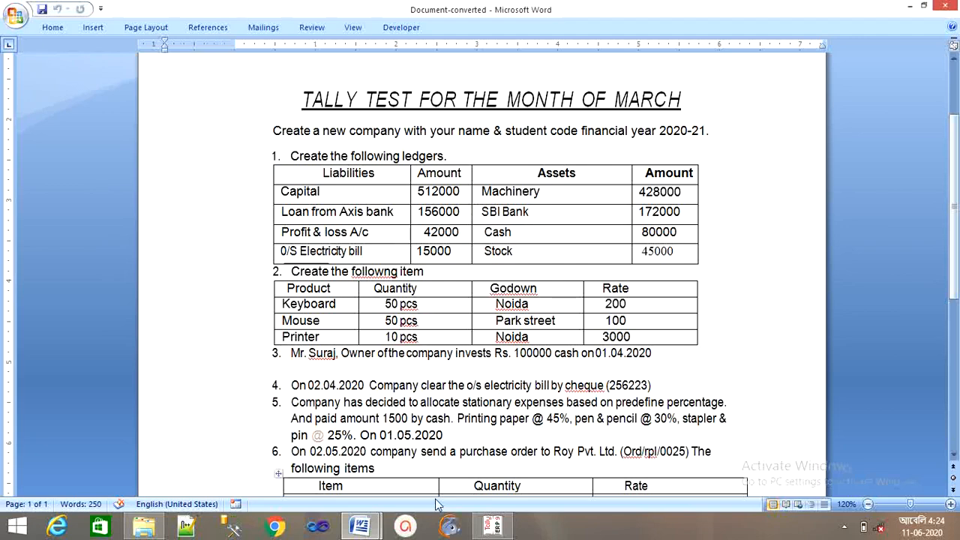
left_click(492, 525)
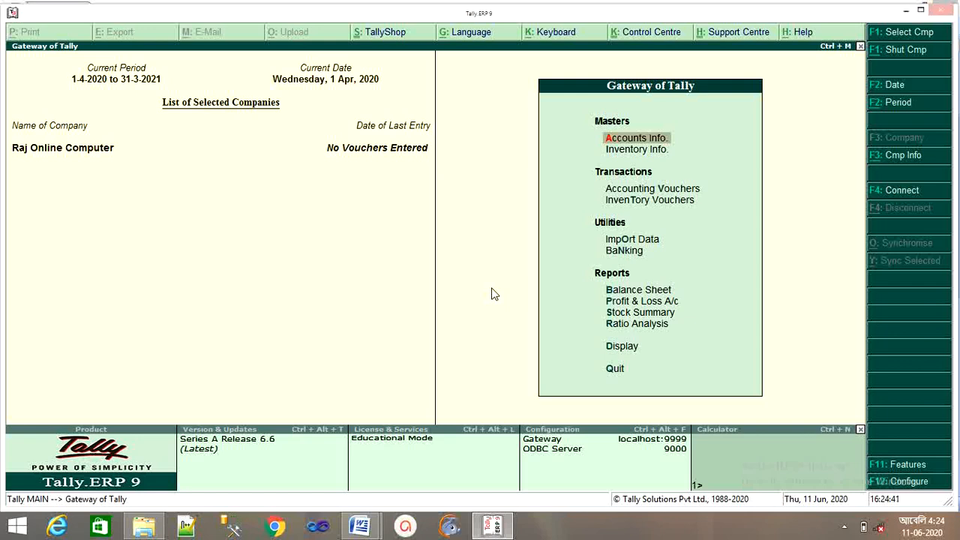
- Open the Multi Ledger Creation form for Raj Online Computer
key("Return")
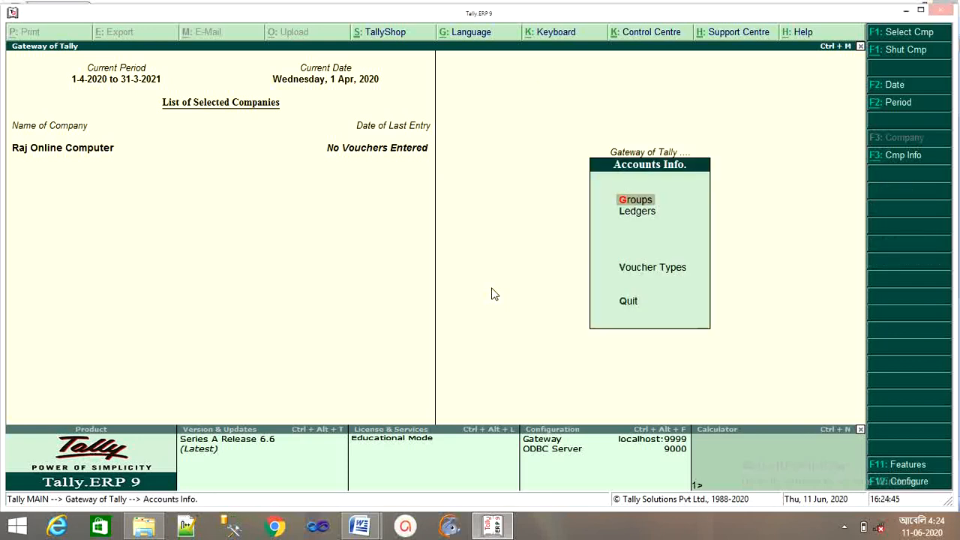
key("Down")
key("Return")
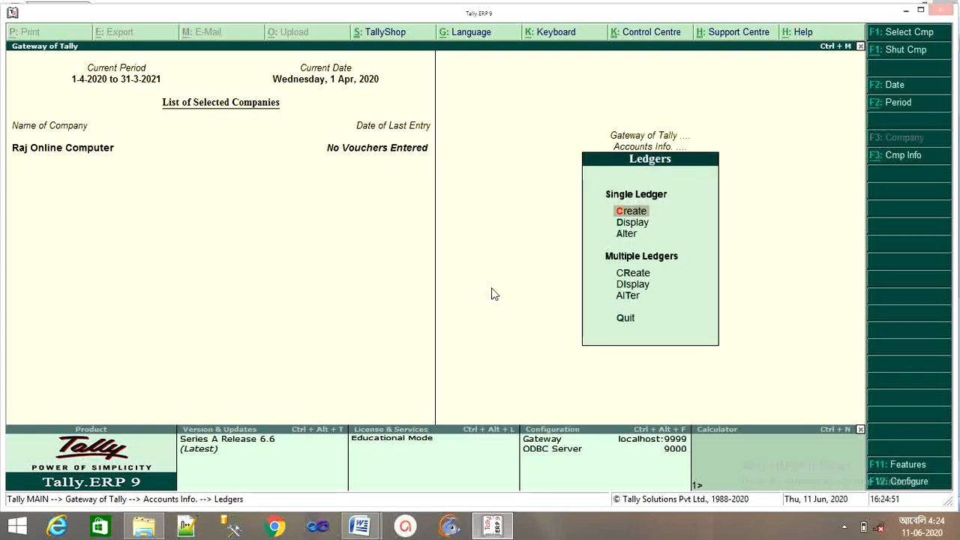
key("Down")
key("Down")
key("Down")
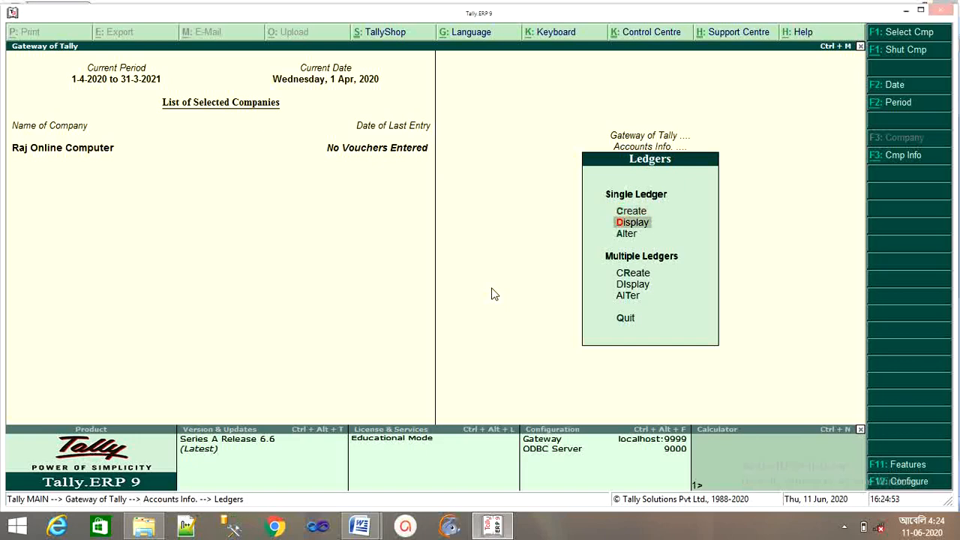
key("Return")
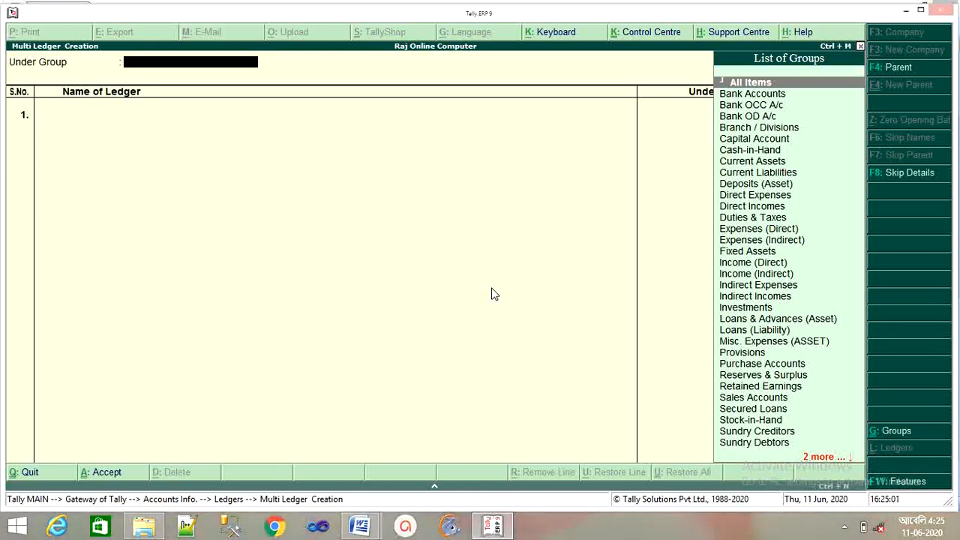
key("Down")
key("Down")
key("Down")
key("Down")
key("Down")
key("Down")
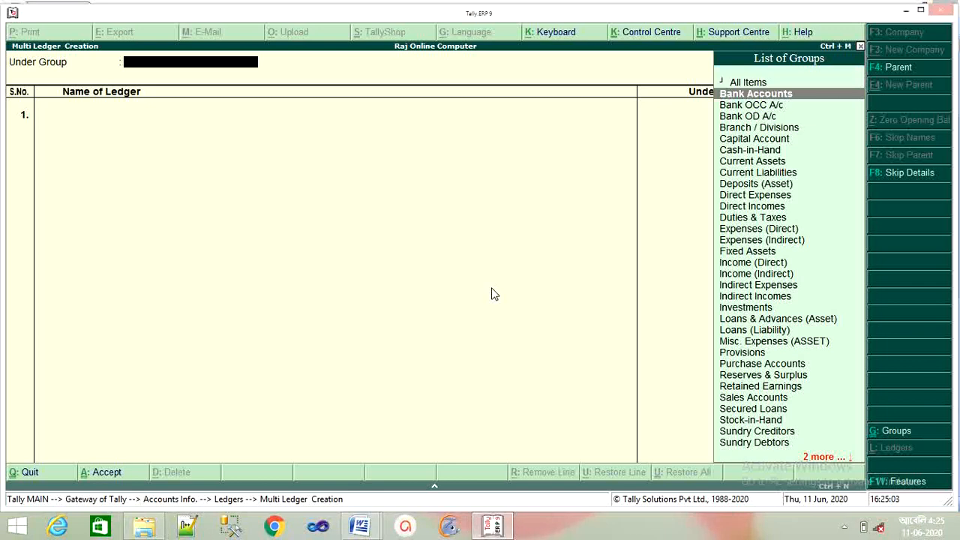
key("Down")
key("Down")
key("Down")
key("Down")
key("Down")
key("Down")
key("Down")
key("Down")
key("Down")
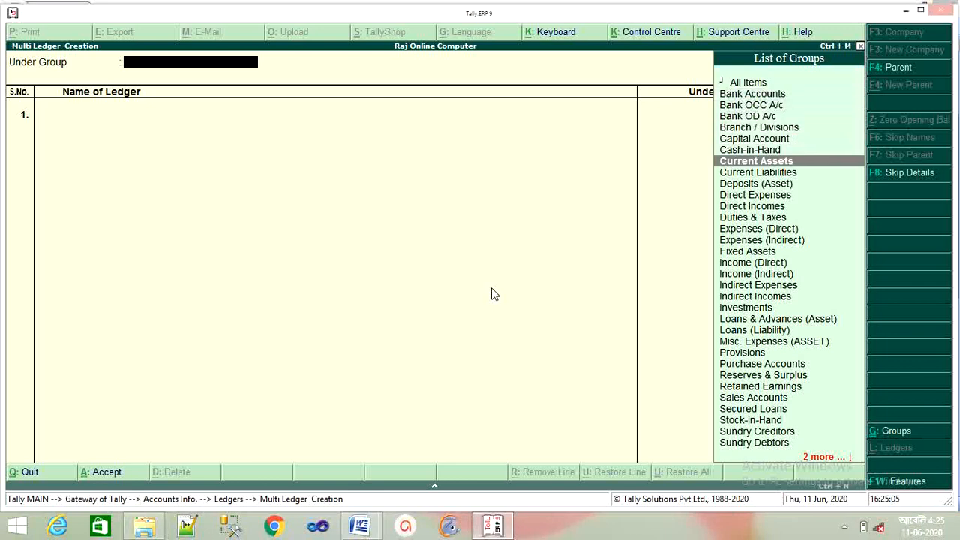
key("Down")
key("Down")
key("Down")
key("Down")
key("Down")
key("Down")
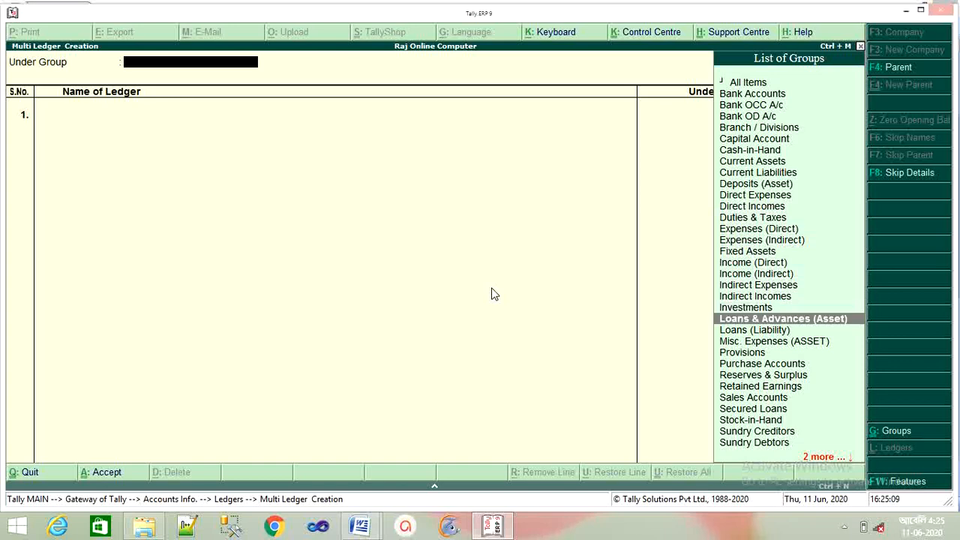
key("Escape")
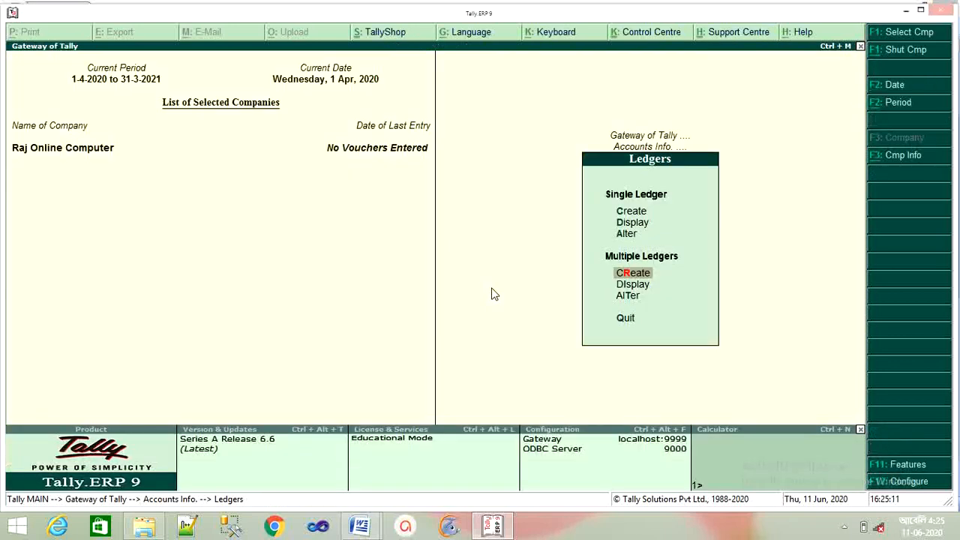
- Start altering multiple ledgers of Raj Online Computer
key("Down")
key("Down")
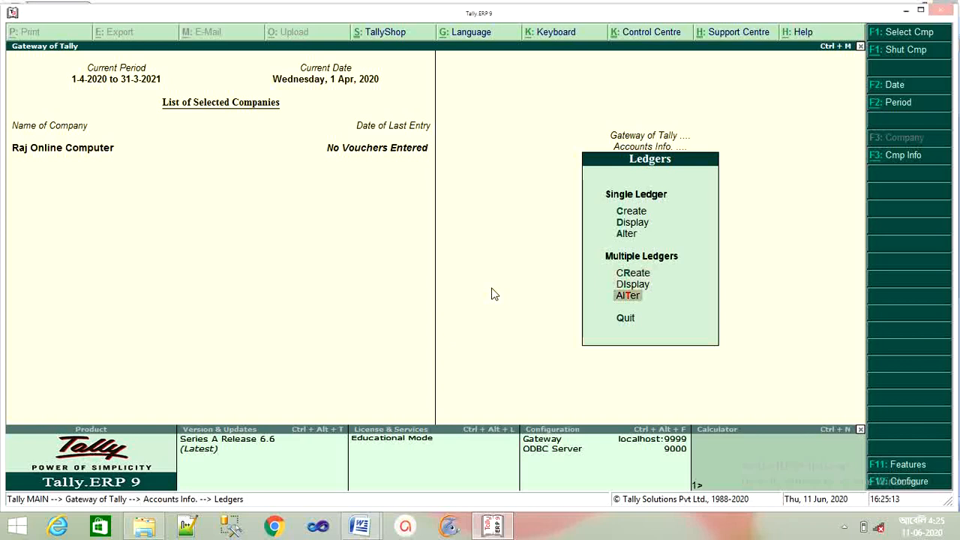
key("Return")
- Look through the whole list of groups available for multiple ledger alteration
key("Down")
key("Down")
key("Down")
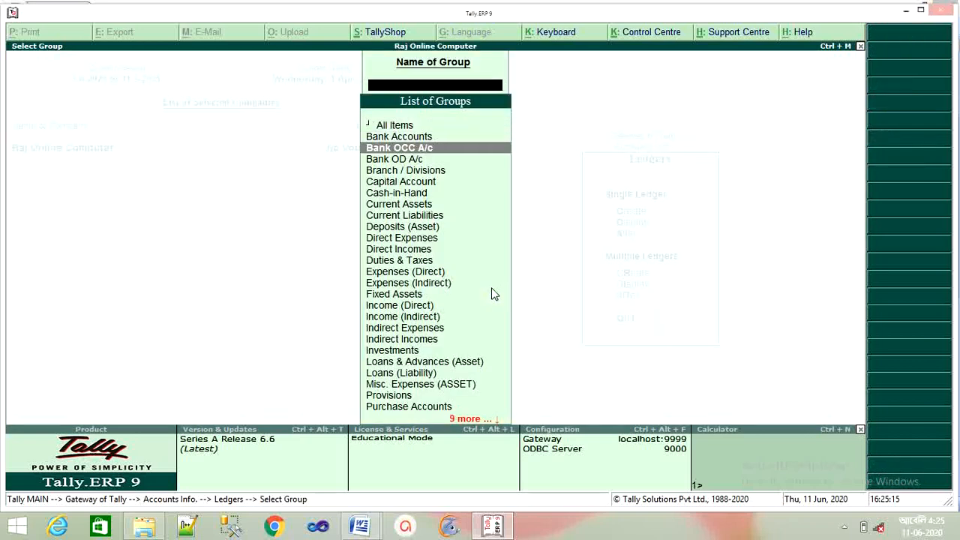
key("Down")
key("Down")
key("Down")
key("Down")
key("Down")
key("Down")
key("Down")
key("Down")
key("Down")
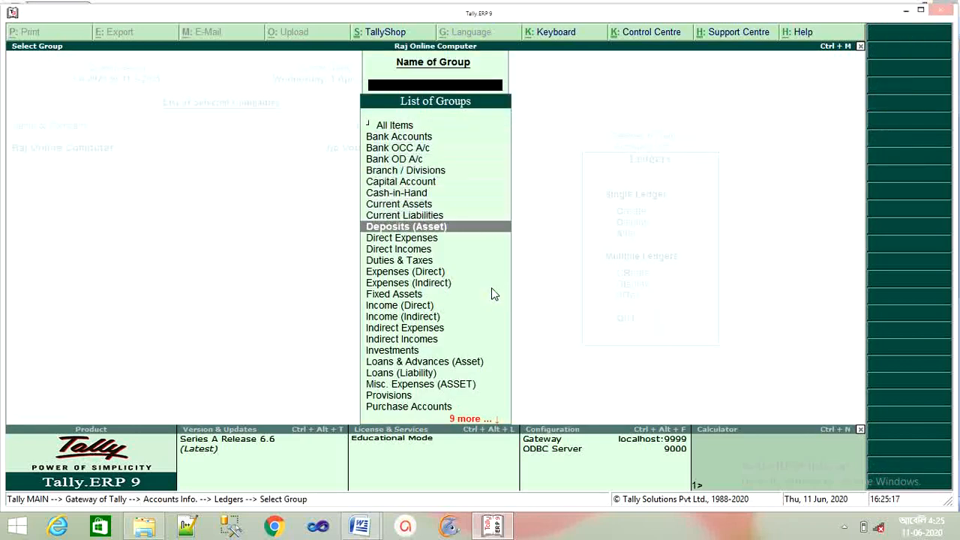
key("Down")
key("Down")
key("Down")
key("Down")
key("Down")
key("Down")
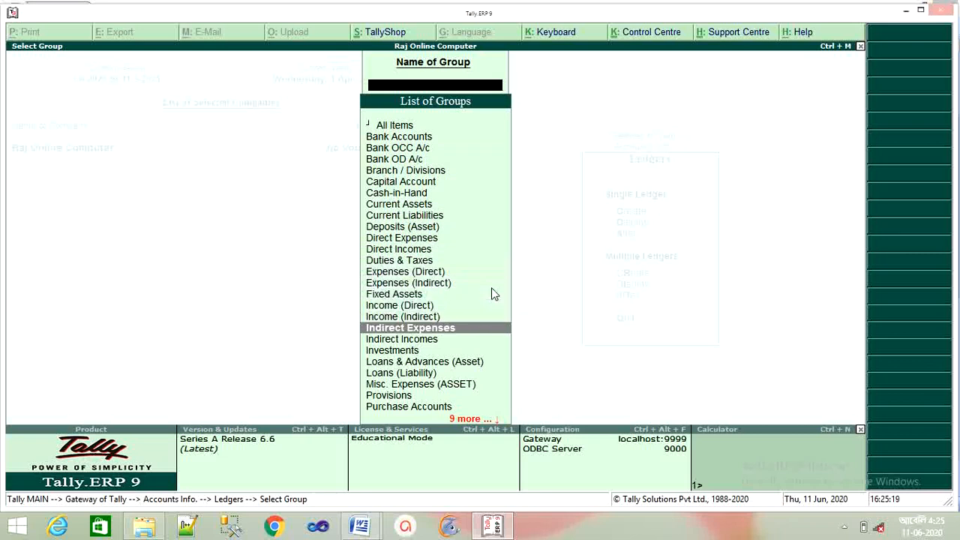
key("Down")
key("Down")
key("Down")
key("Down")
key("Down")
key("Down")
key("Down")
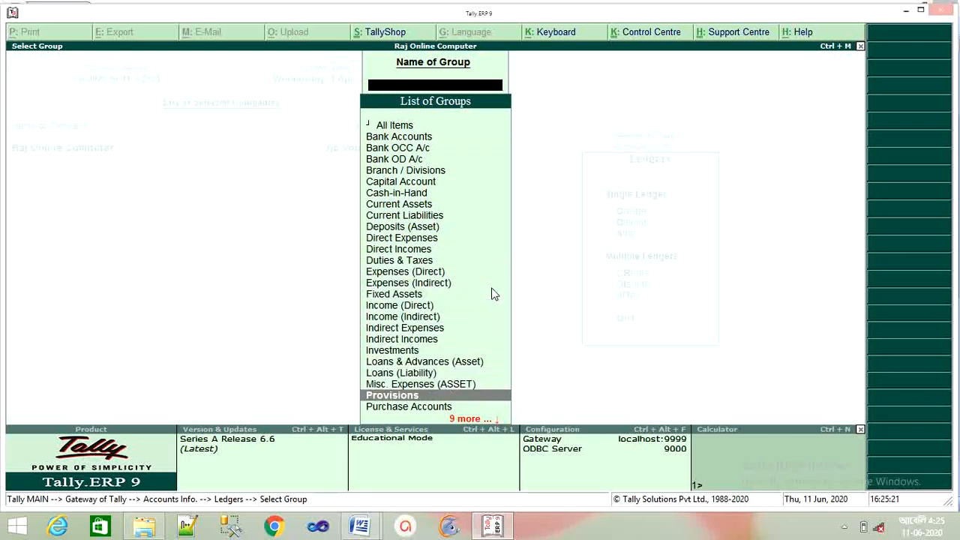
key("Down")
key("Down")
key("Down")
key("Down")
key("Down")
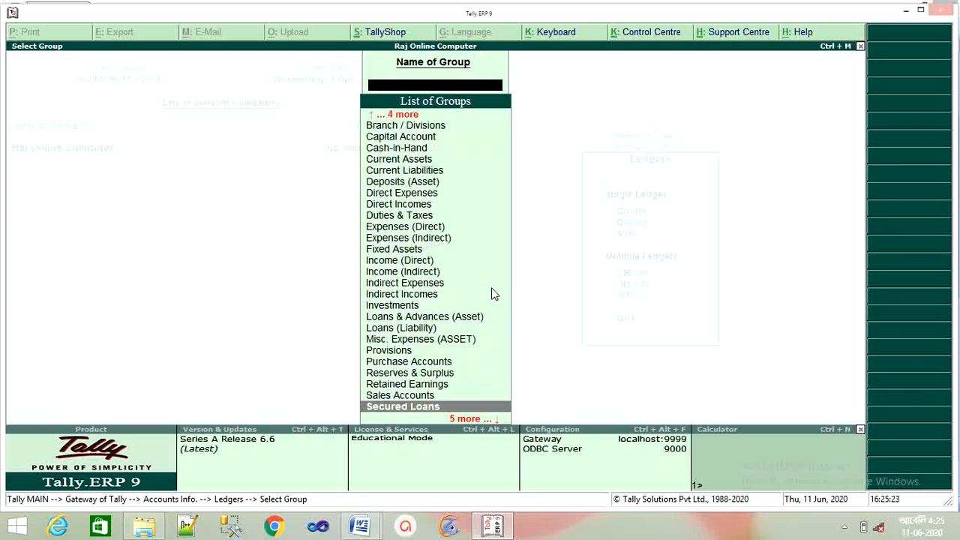
key("Down")
key("Down")
key("Down")
key("Down")
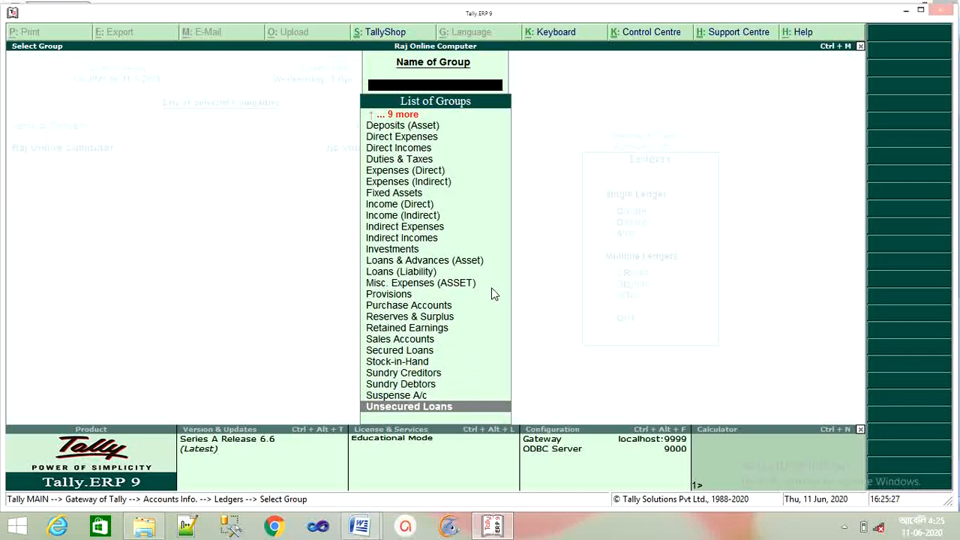
key("Up")
key("Up")
key("Up")
key("Up")
key("Up")
key("Up")
key("Up")
key("Up")
key("Up")
key("Up")
key("Up")
key("Up")
key("Up")
key("Up")
key("Up")
key("Up")
key("Up")
key("Up")
key("Up")
key("Up")
key("Up")
key("Up")
key("Up")
key("Up")
key("Up")
key("Up")
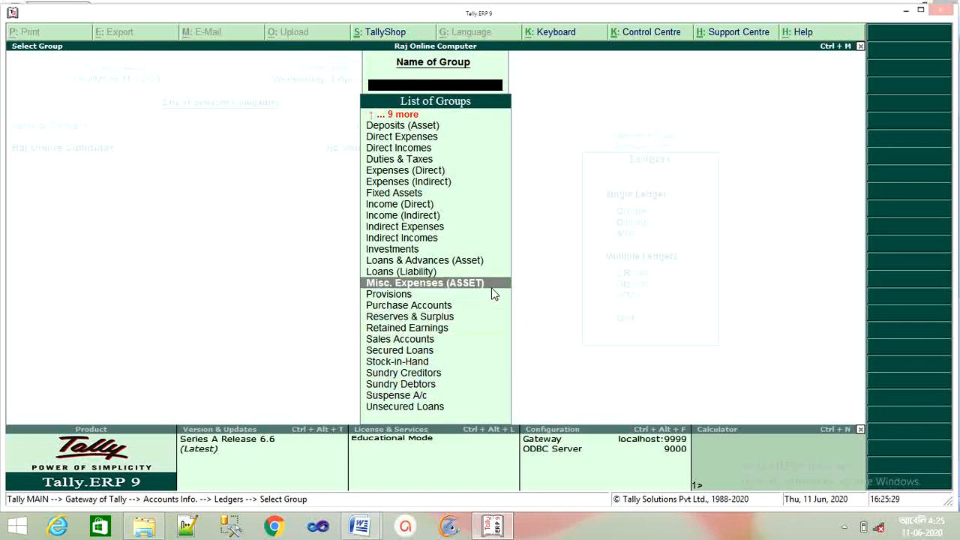
key("Up")
key("Up")
key("Up")
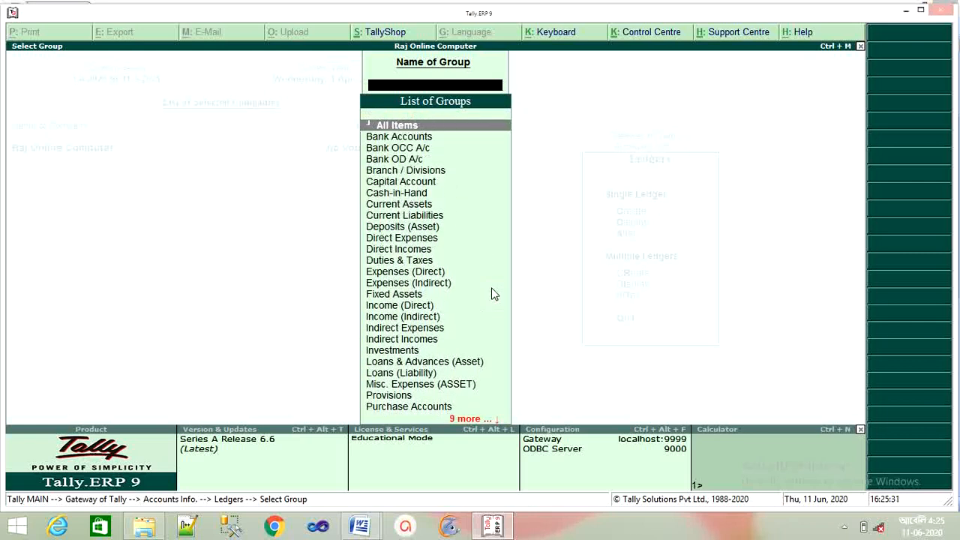
- Open the Cash-in-Hand group in Multi Ledger Alteration
key("Down")
key("Down")
key("Down")
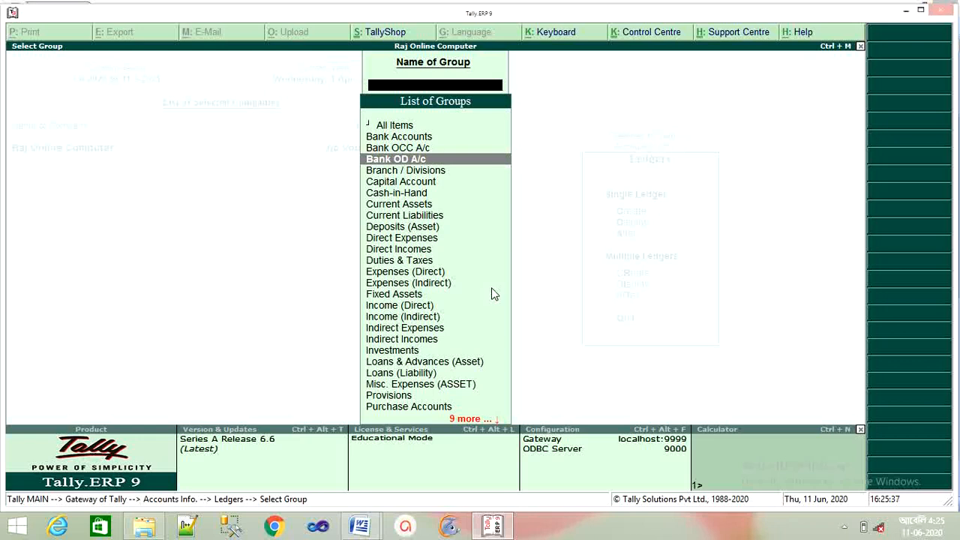
key("Down")
key("Down")
key("Down")
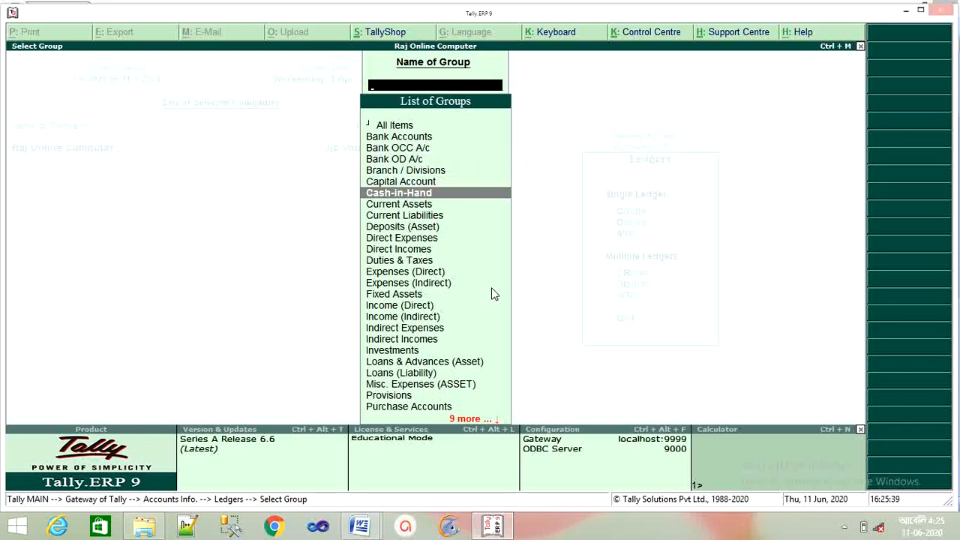
key("Return")
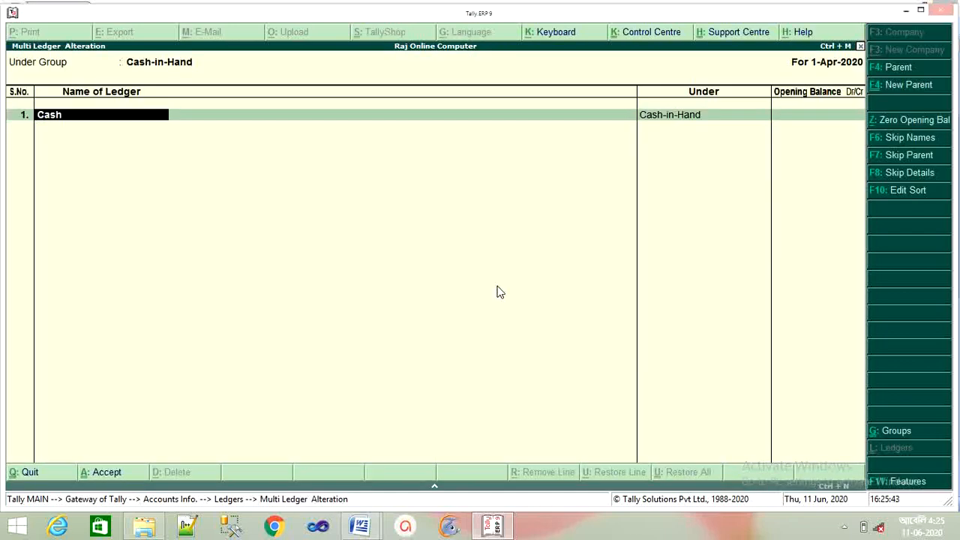
- Keep the Cash ledger under Cash-in-Hand, check its amount in the Word test document and set its opening balance to 80,000 Dr in Tally.ERP 9
key("Return")
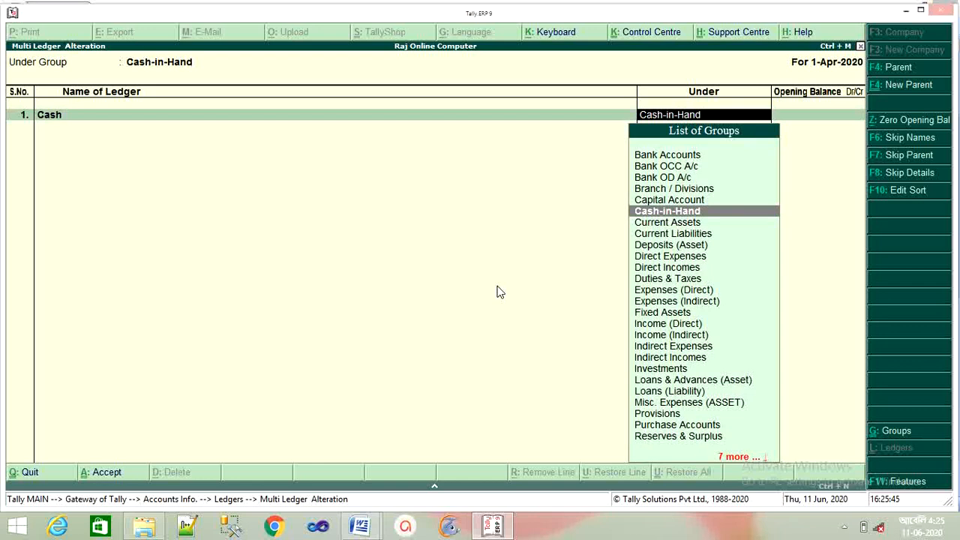
key("Return")
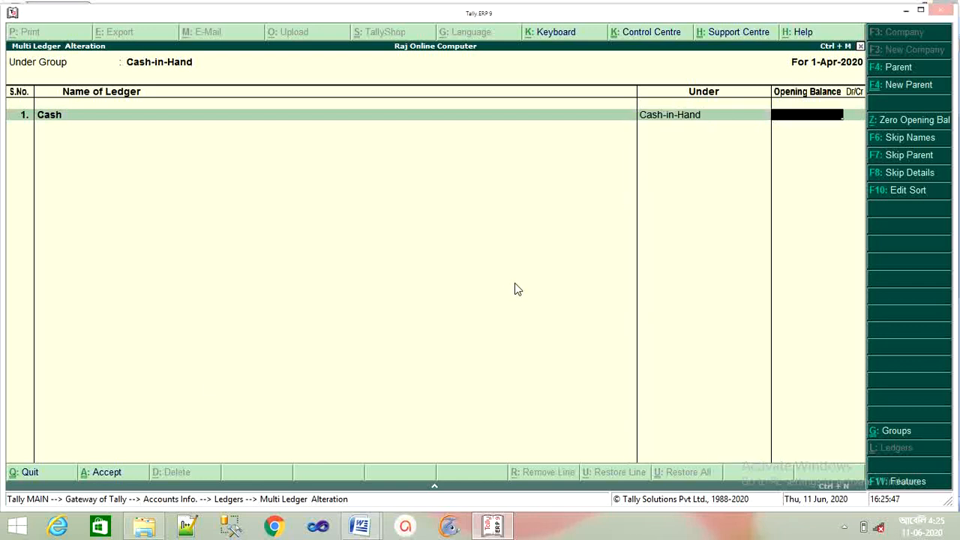
mouse_move(360, 527)
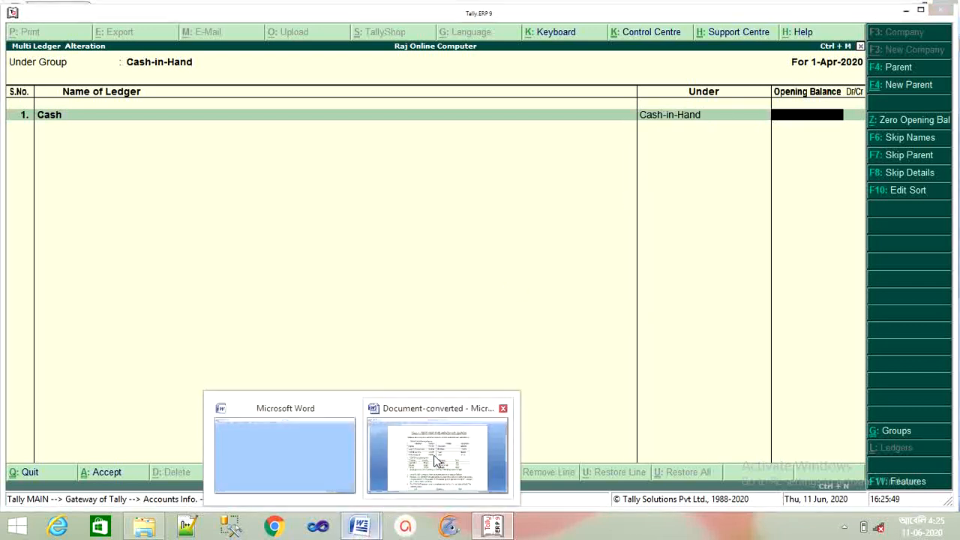
left_click(437, 459)
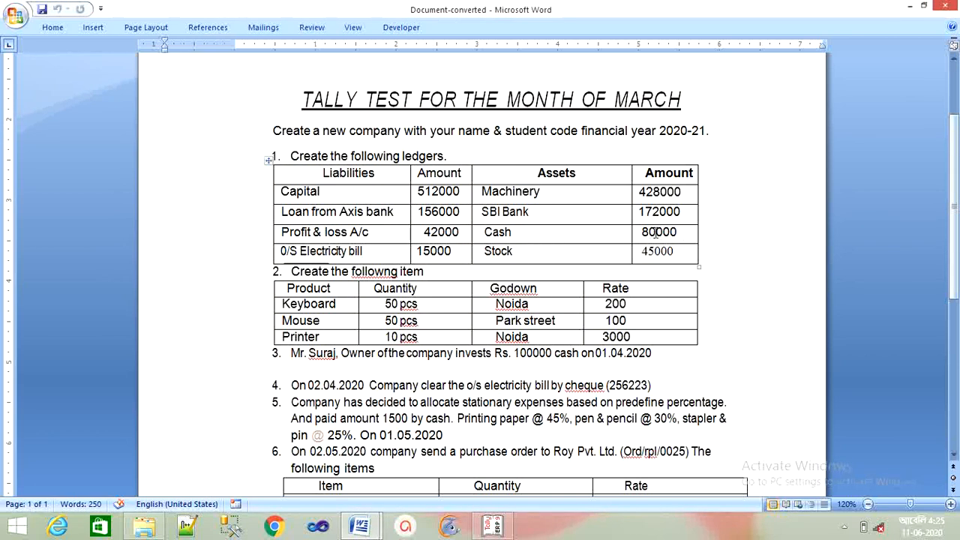
left_click(492, 527)
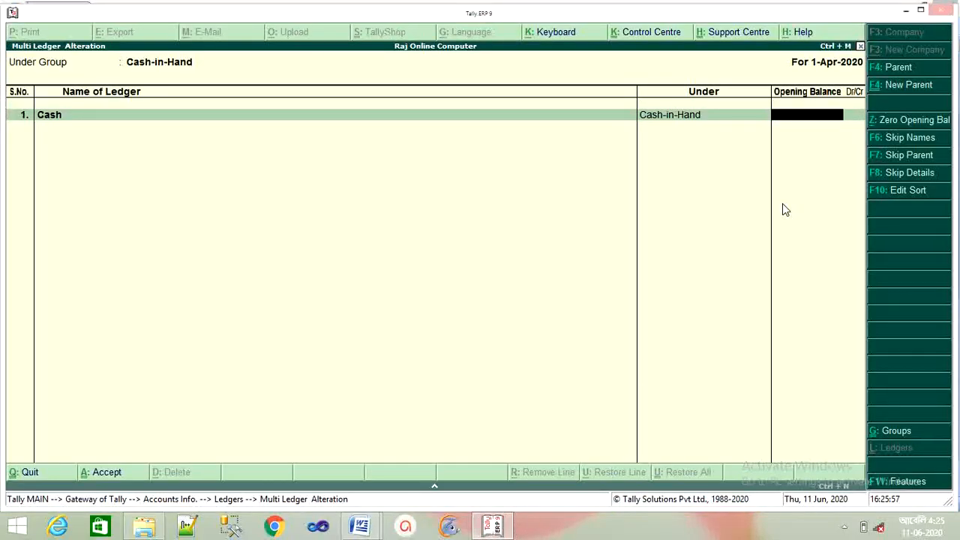
type("80,")
type("0000")
key("Return")
key("Return")
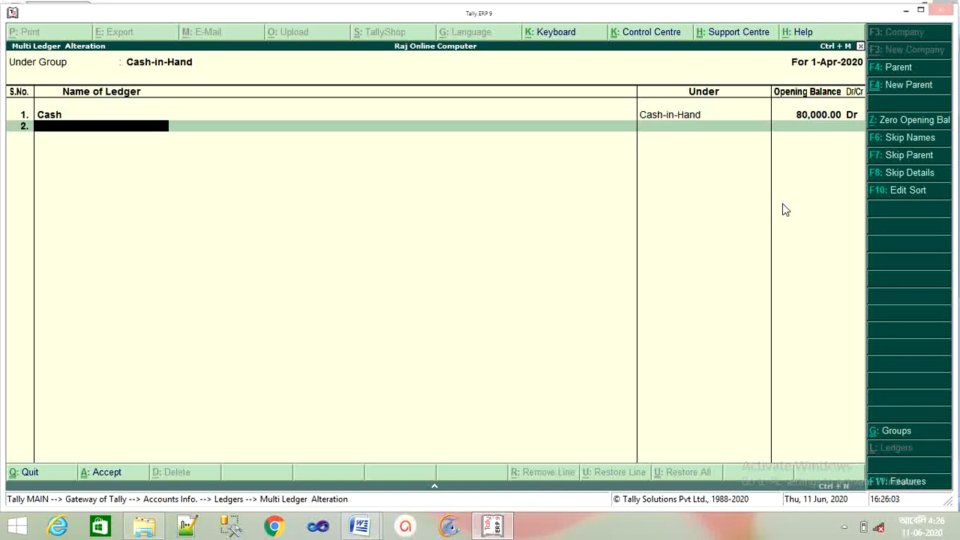
- Add a Capital ledger under Capital Account with an opening balance of 5,12,000 Cr
type("Capital")
key("Return")
type("Ca")
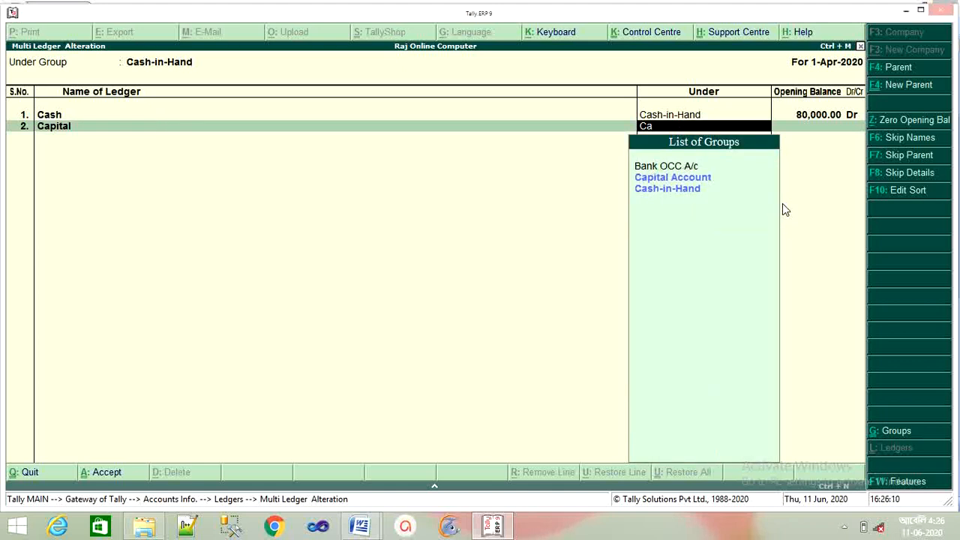
key("Down")
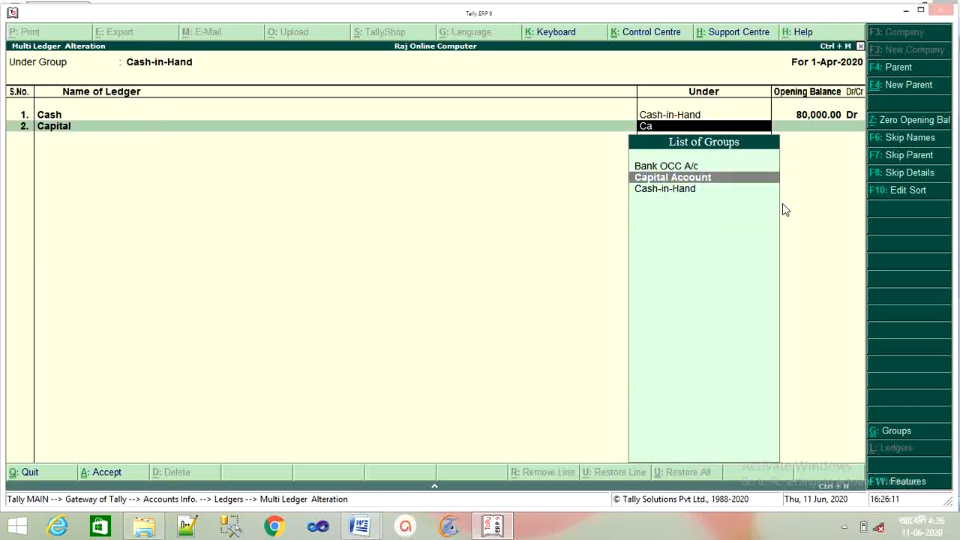
key("Return")
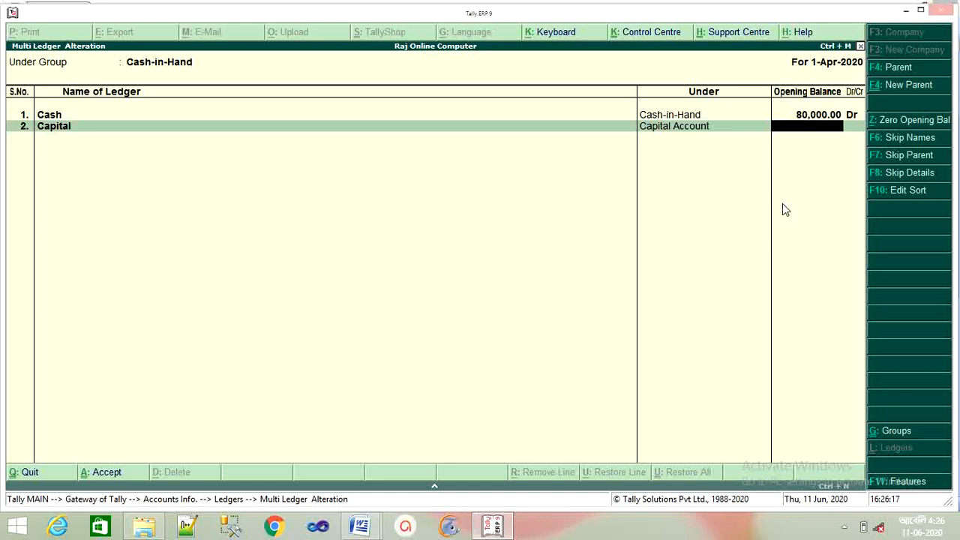
type("512000")
key("Return")
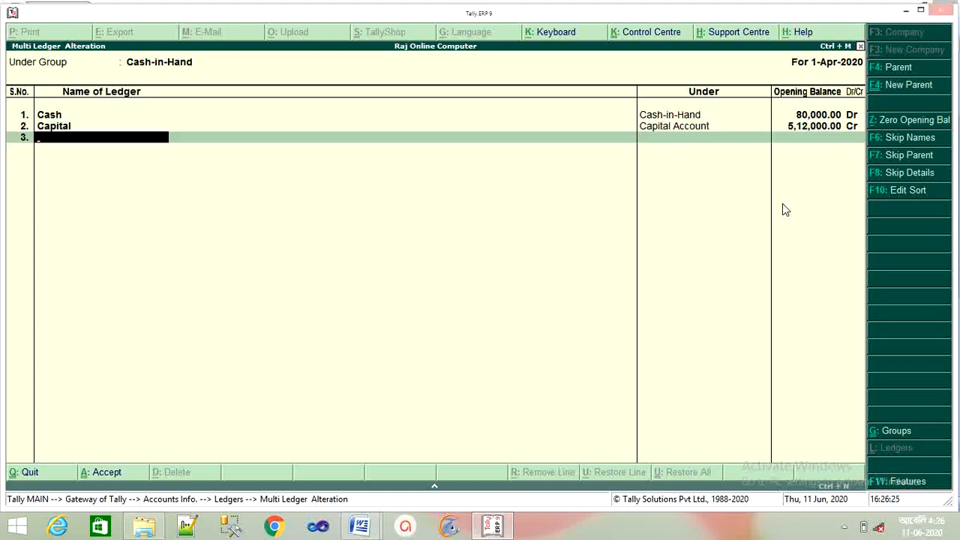
- Add a Loan From Bank ledger under Secured Loans with an opening balance of 1,56,000 Cr
type("Loan From Bank")
key("Return")
key("Return")
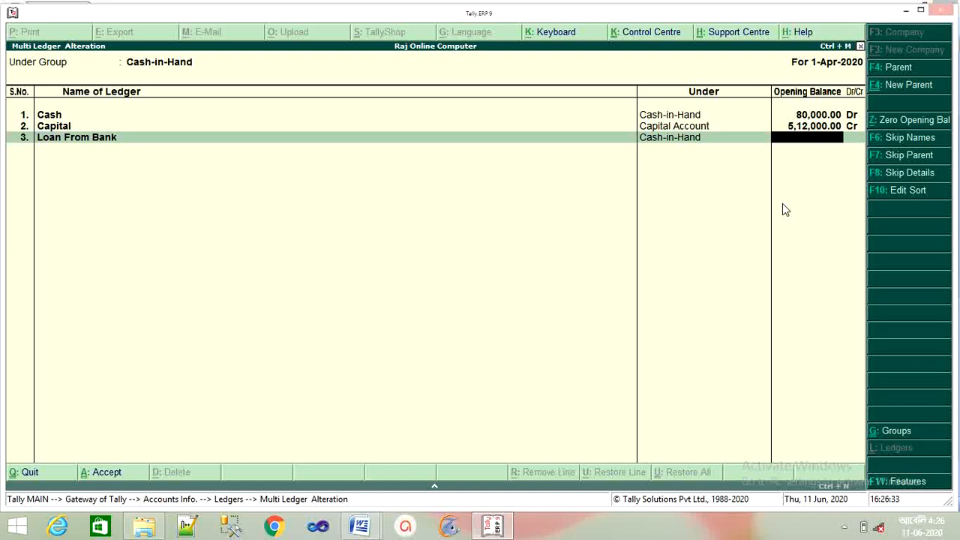
key("BackSpace")
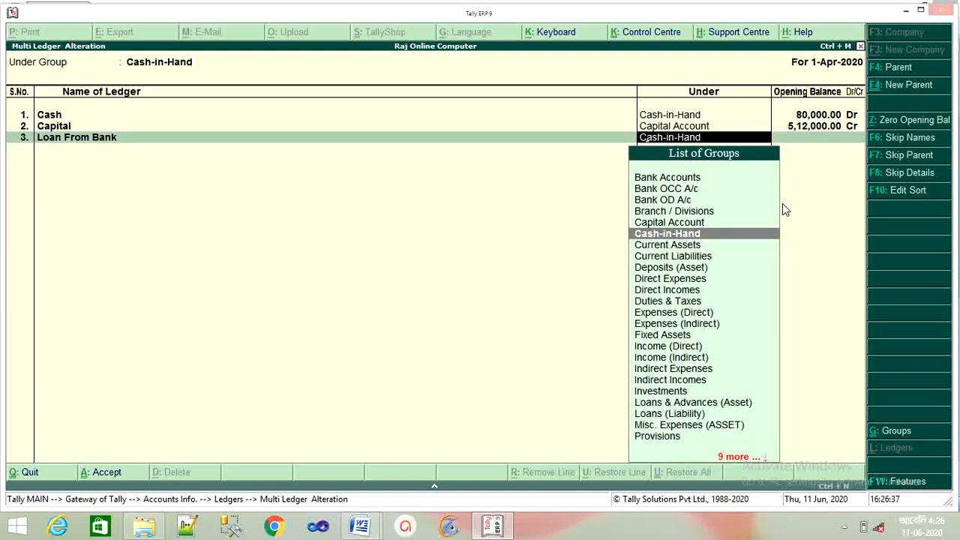
type("S")
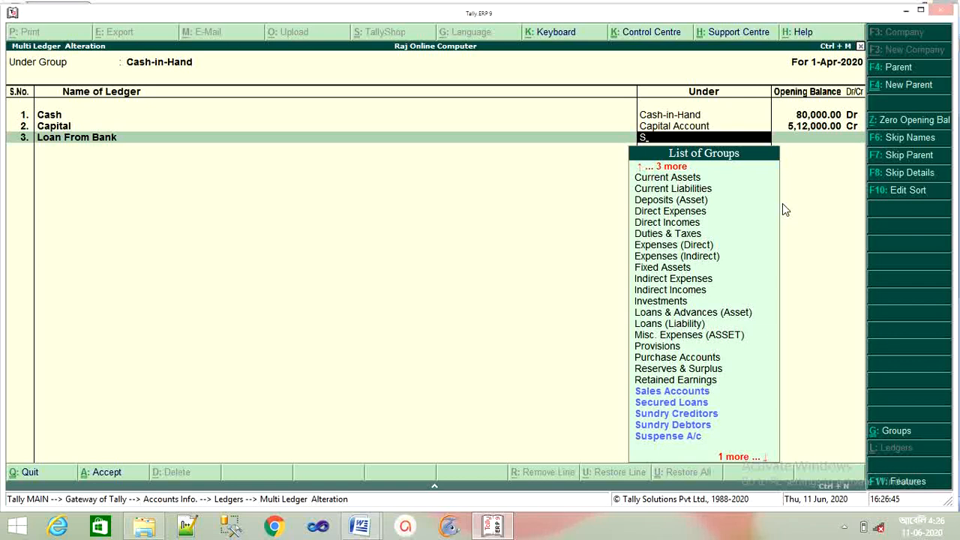
type("e")
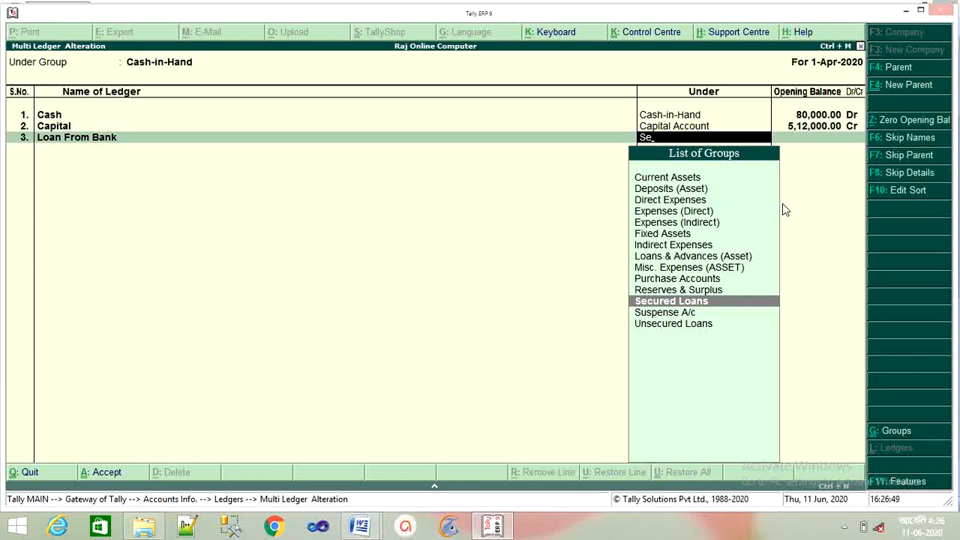
key("Return")
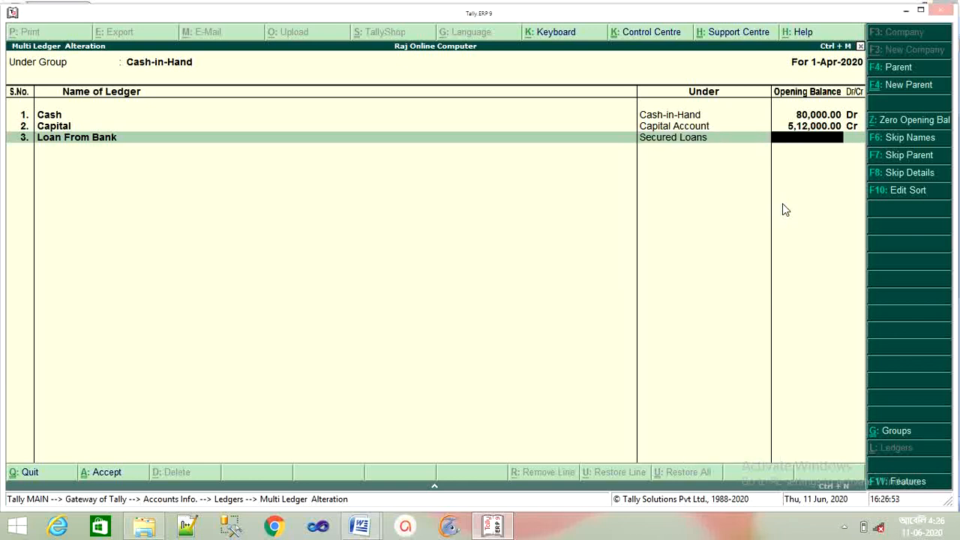
type("156000")
key("Return")
key("Return")
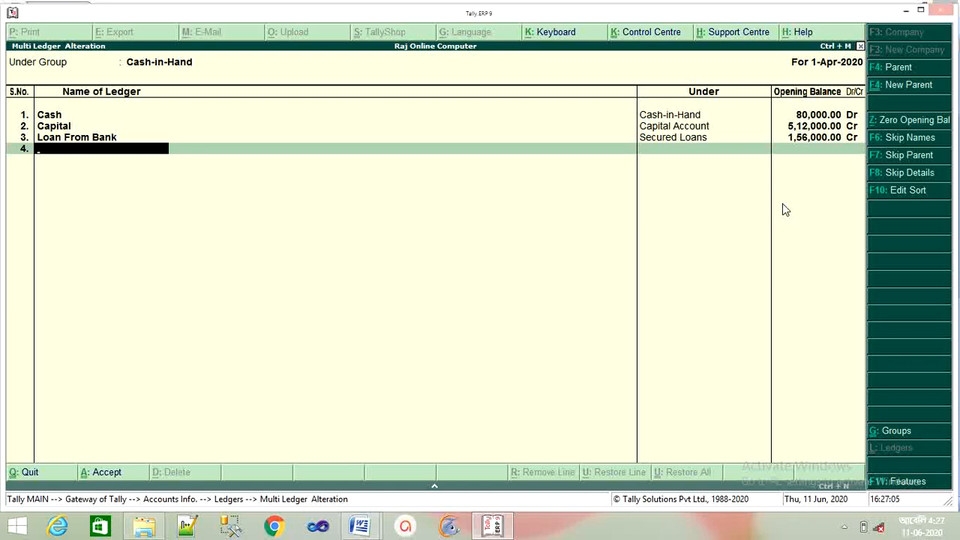
- Add an O/s Electricity Bill ledger under Current Liabilities with an opening balance of 15,000 Cr
type("O/s Electricity Bi")
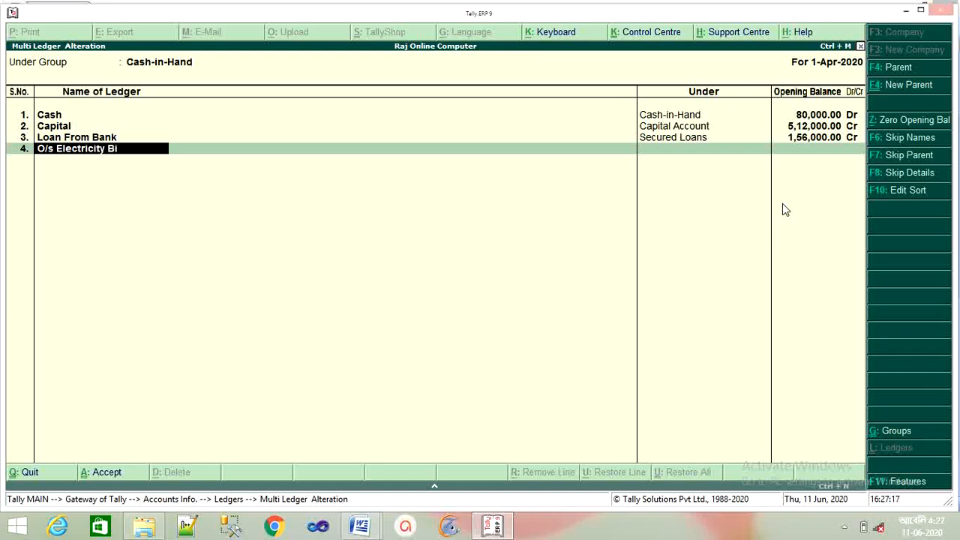
type("ll")
key("Return")
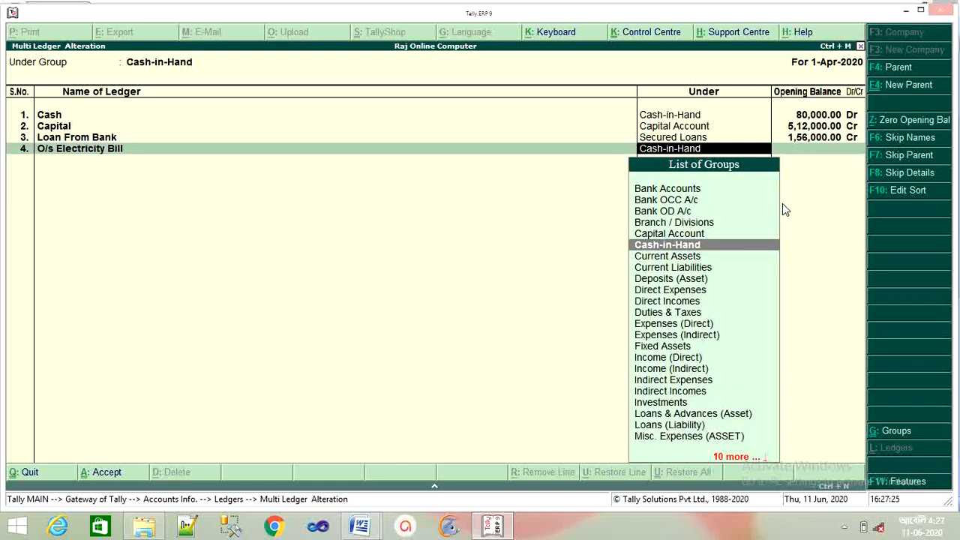
type("Cu")
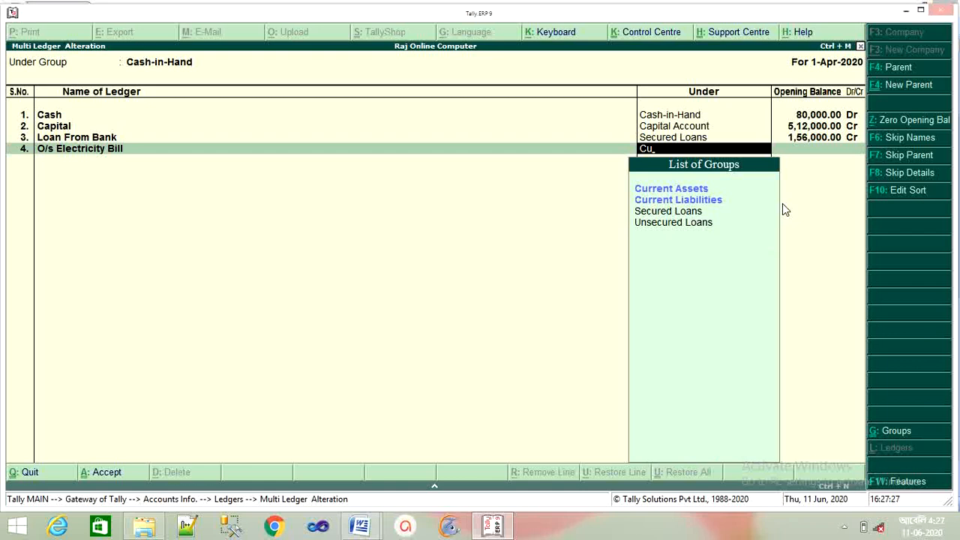
key("Down")
key("Return")
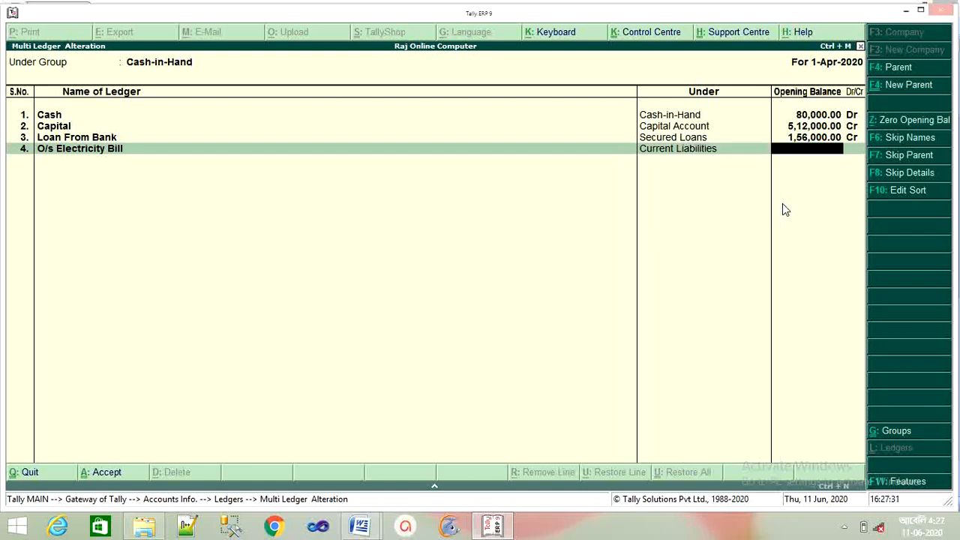
type("15,0")
type("000")
key("Return")
key("Return")
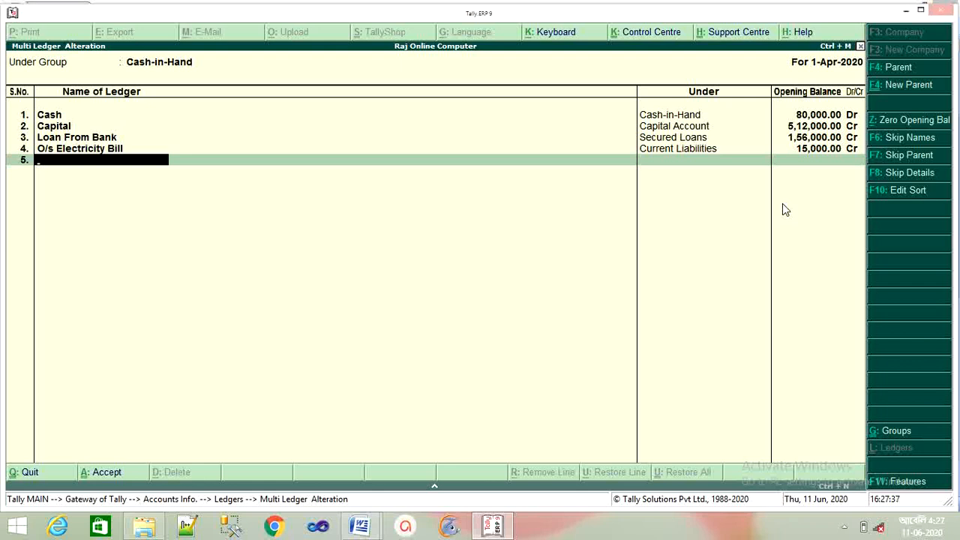
- Add a Machinery ledger under Fixed Assets with an opening balance of 4,28,000 Dr
type("Machinery")
key("Return")
type("F")
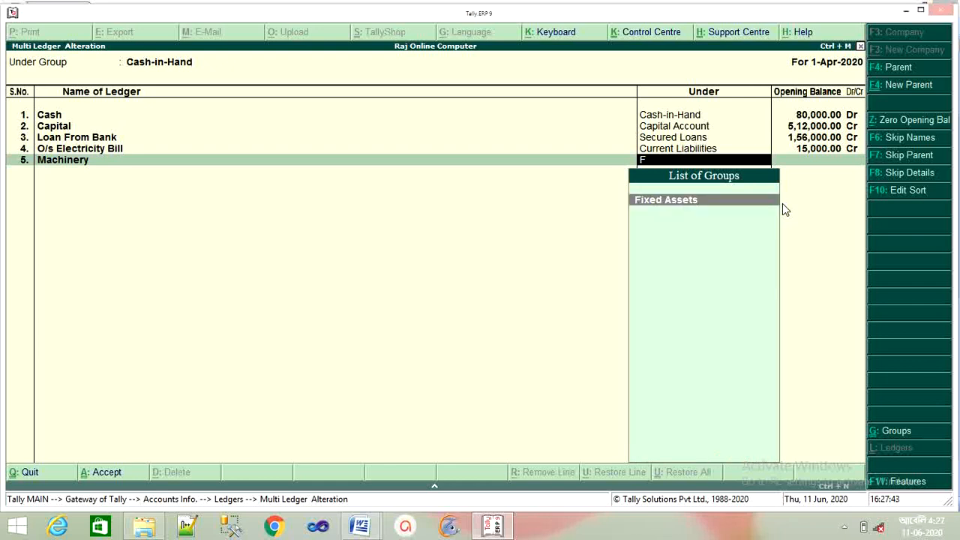
key("Return")
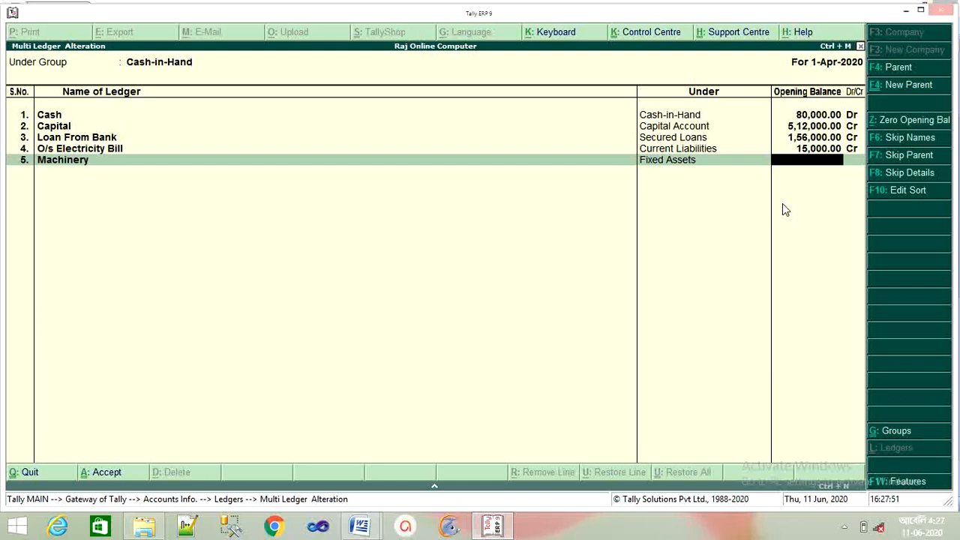
key("Return")
key("BackSpace")
type("4,28,")
type("000")
key("Return")
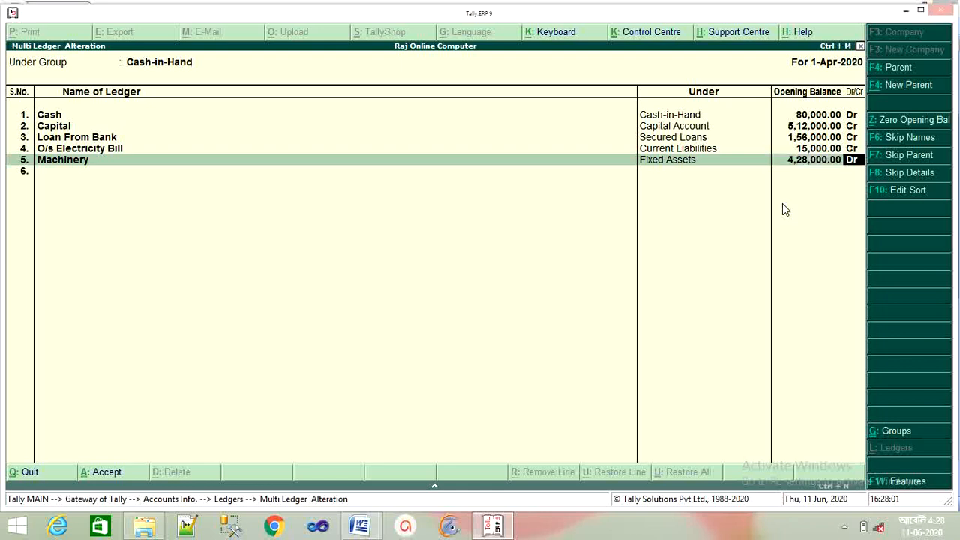
key("Return")
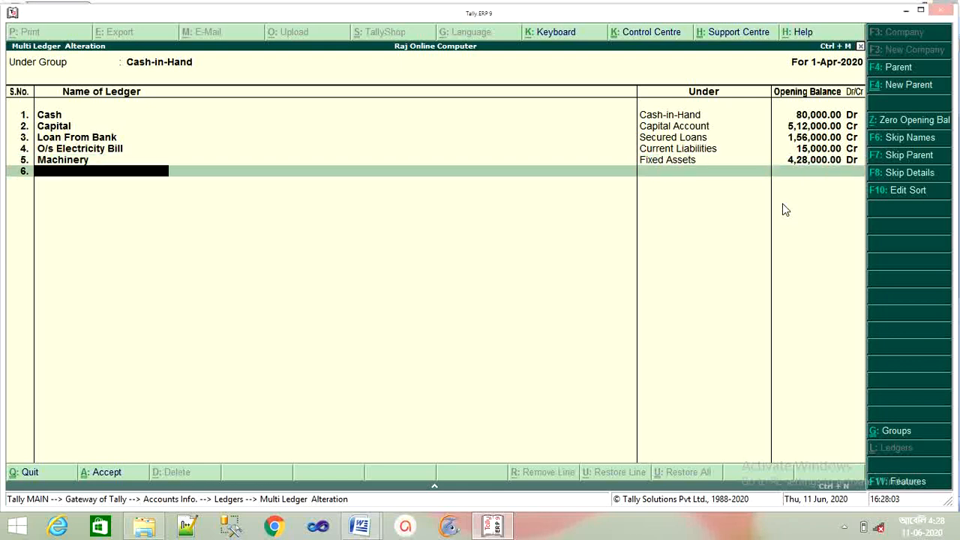
- Add an Sbi Bank ledger under Bank Accounts with an opening balance of 1,72,000 Dr
type("Sbi Bank")
key("Return")
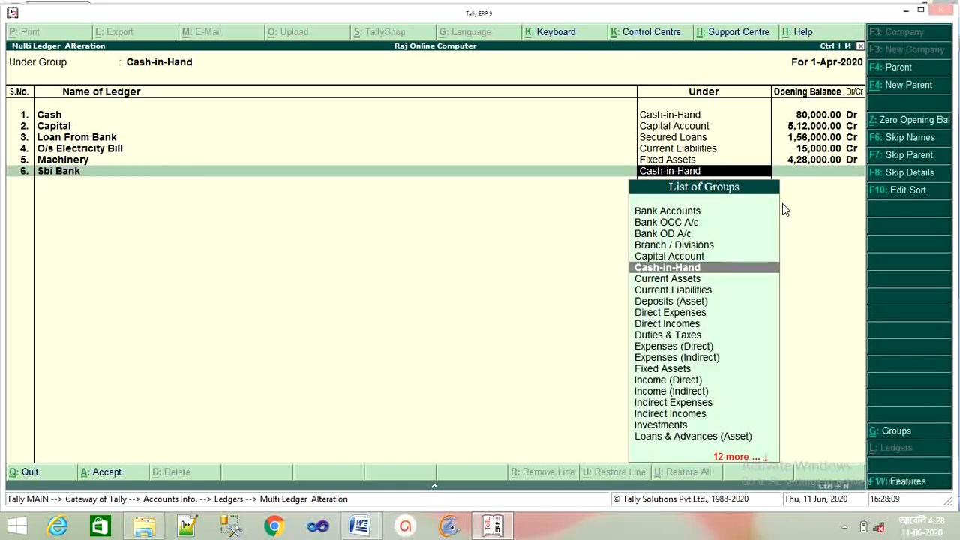
type("Ban")
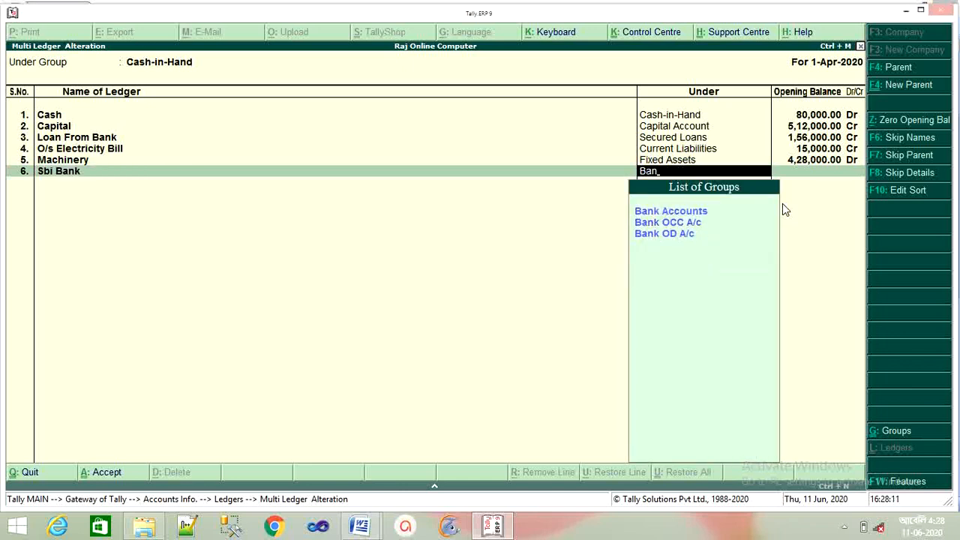
key("BackSpace")
key("BackSpace")
key("BackSpace")
type("banc")
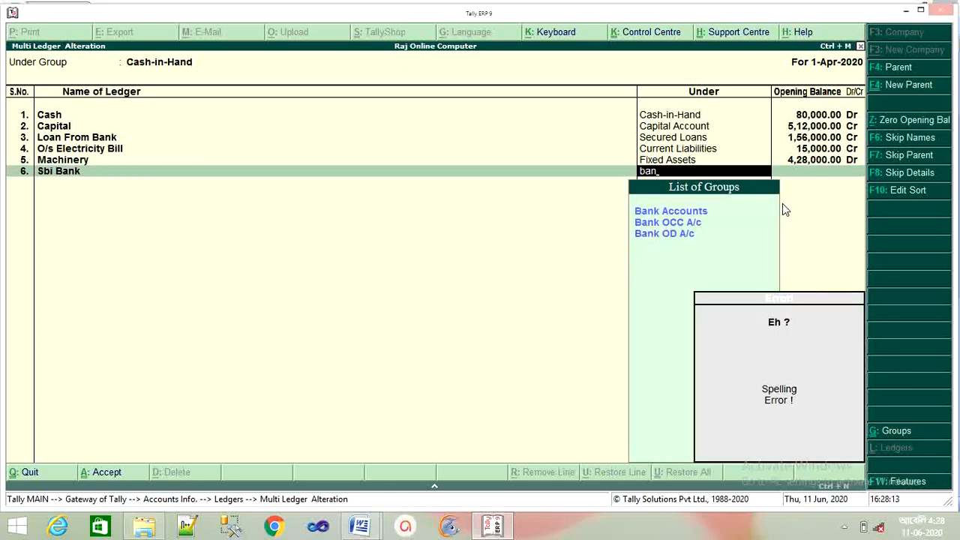
key("Escape")
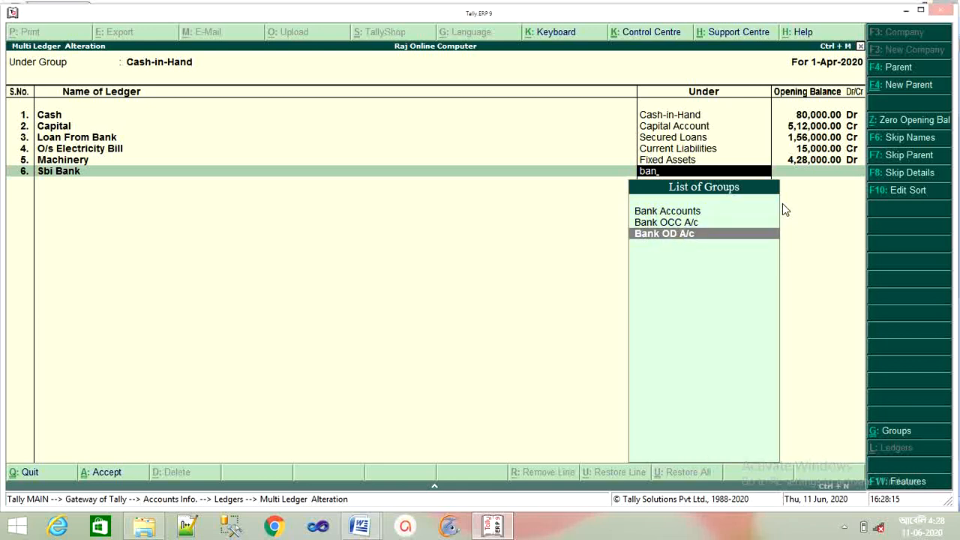
key("Up")
key("Up")
key("Return")
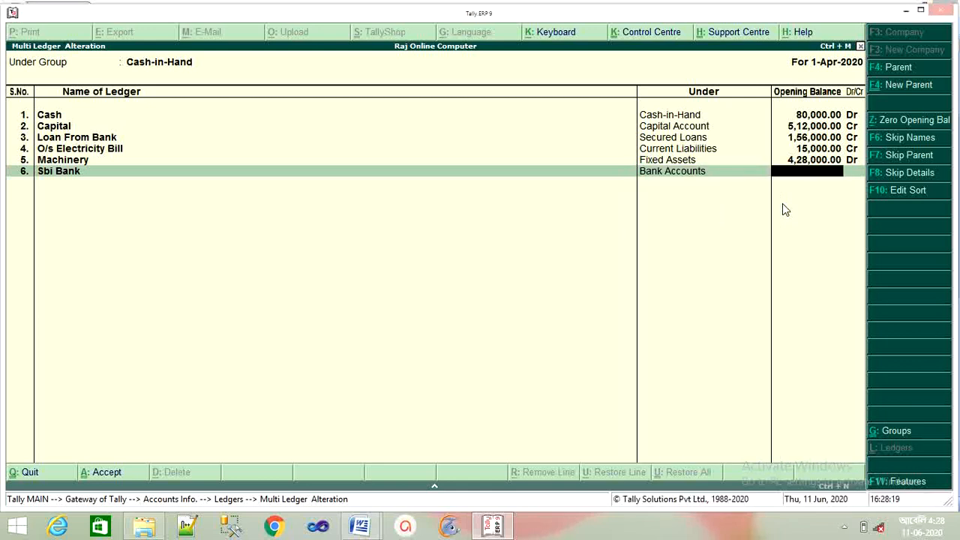
type("1,72,0")
type("000")
key("Return")
key("Return")
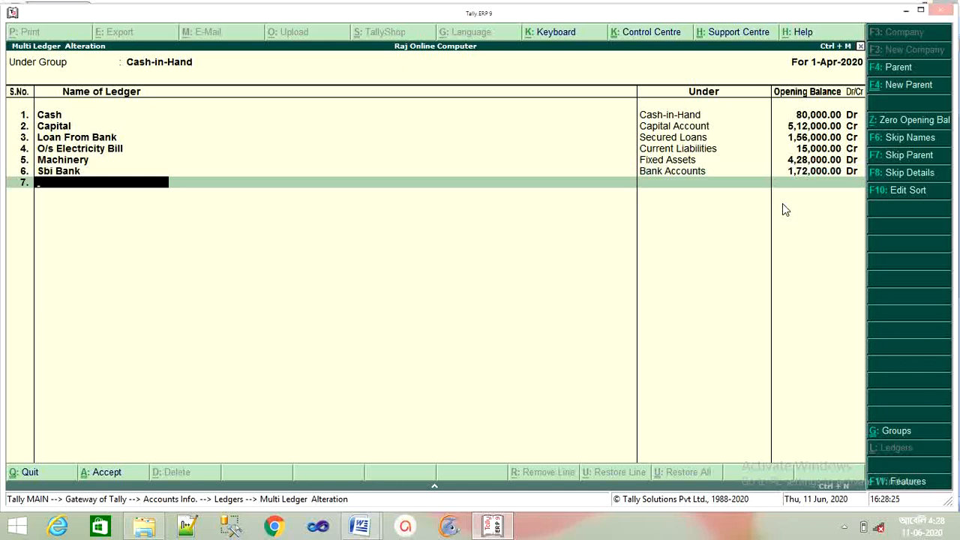
- Add a Stock ledger under Fixed Assets with an opening balance of 45,000 Dr and save the multiple-ledger entries
type("Stock")
key("Return")
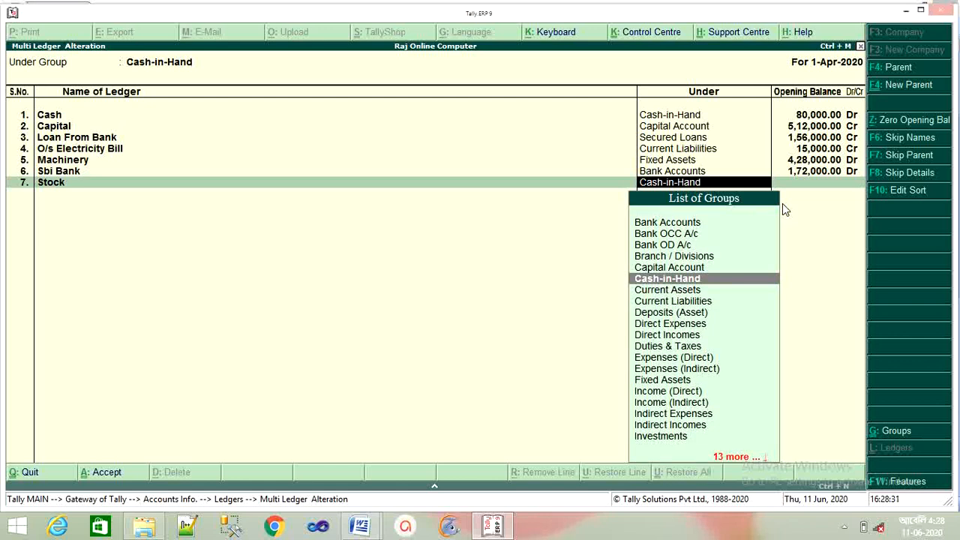
type("Fi")
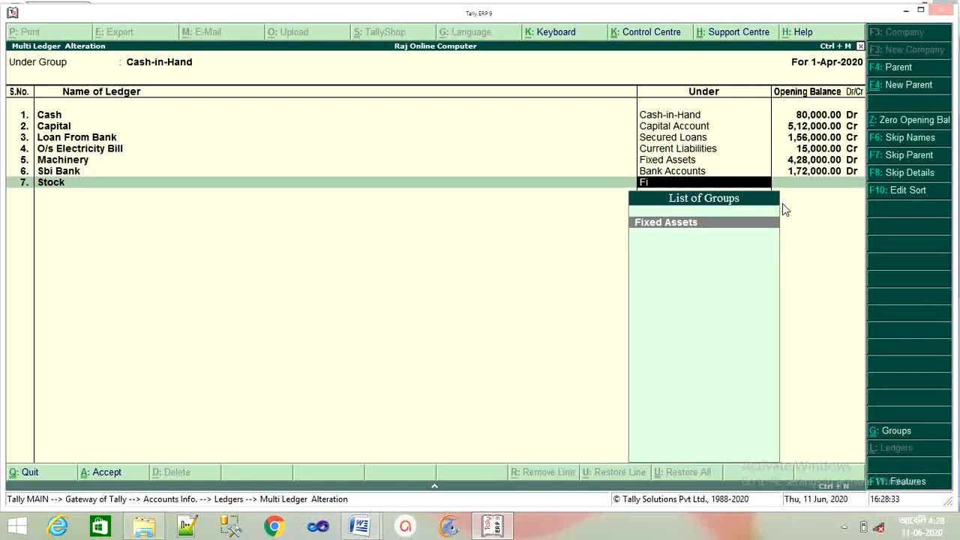
key("Return")
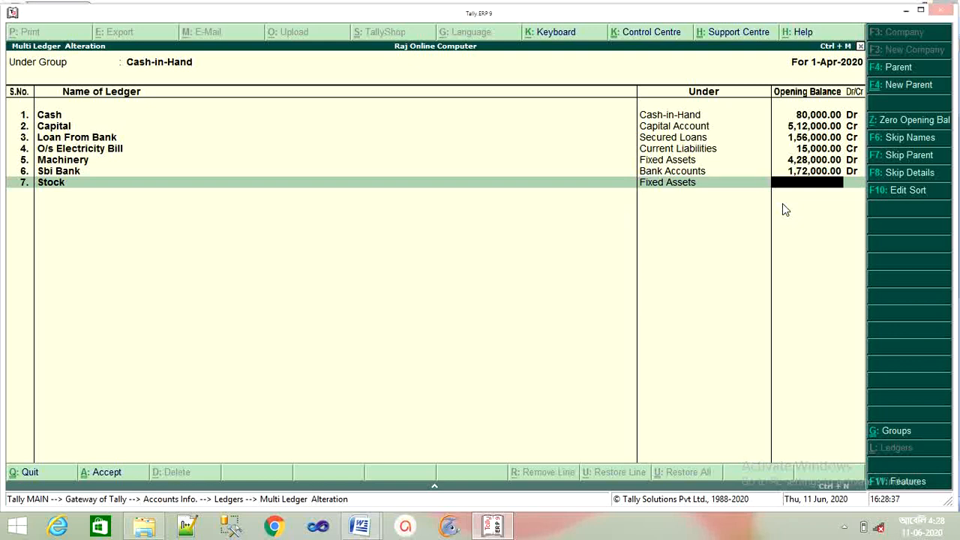
type("45000")
key("Return")
key("Return")
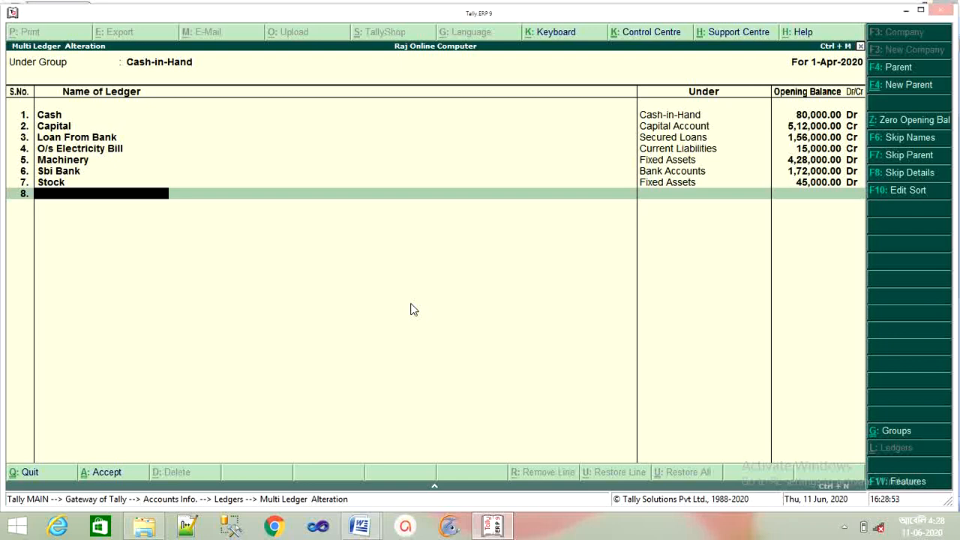
key("Return")
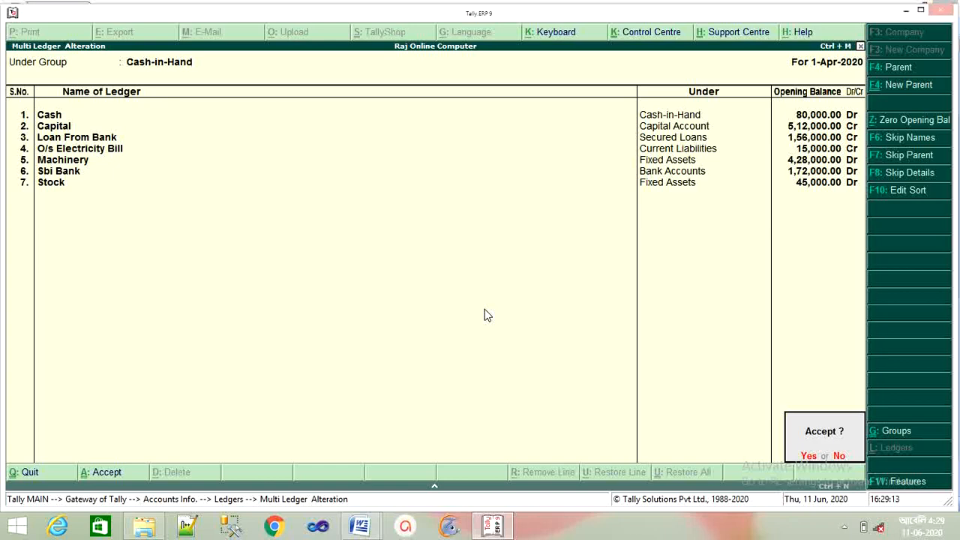
key("Return")
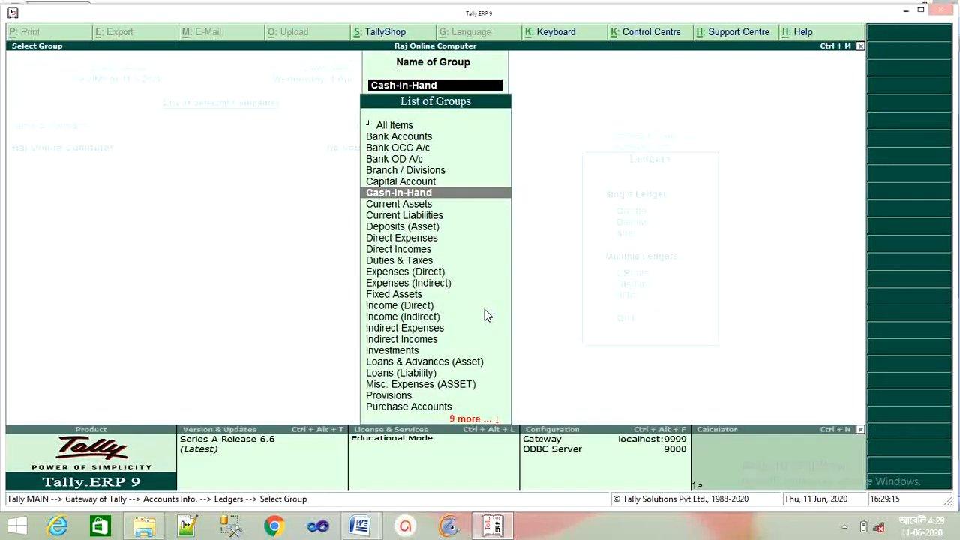
- Leave the group selection and open the Profit & Loss A/c ledger for single-ledger alteration
key("Escape")
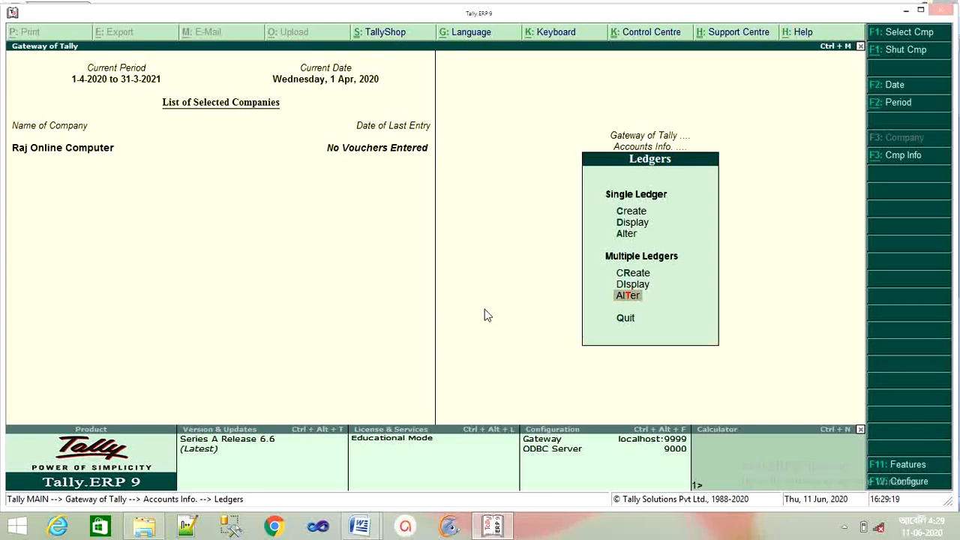
key("Up")
key("Up")
key("Up")
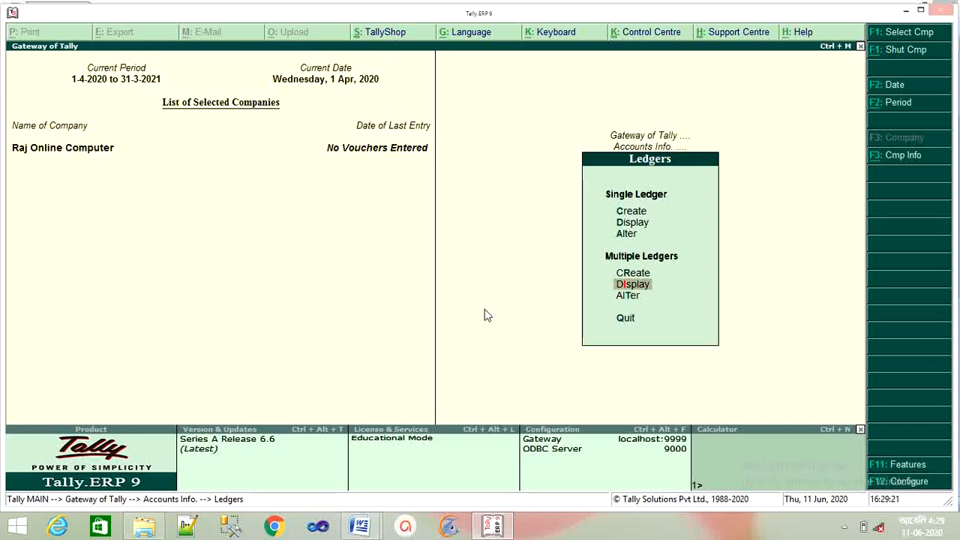
key("Return")
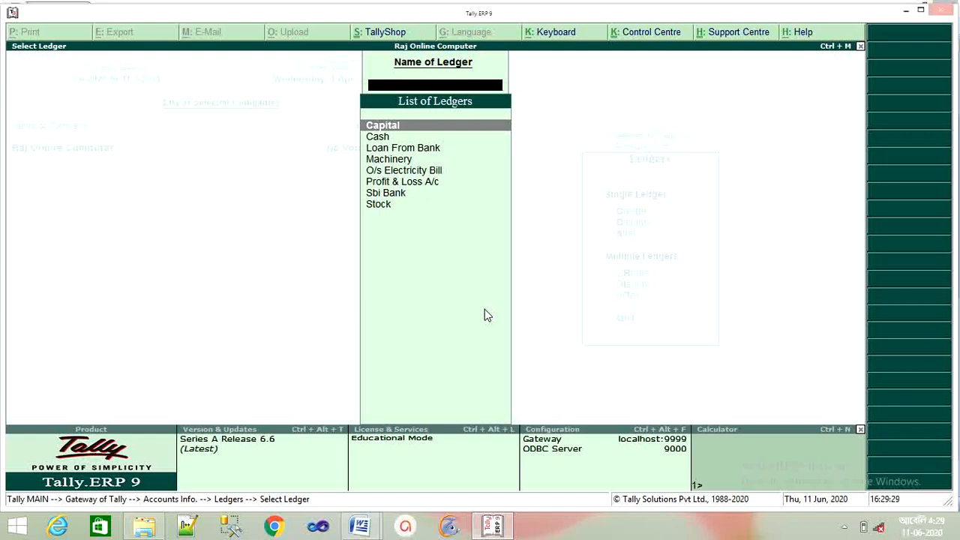
key("Down")
key("Down")
key("Down")
key("Down")
key("Down")
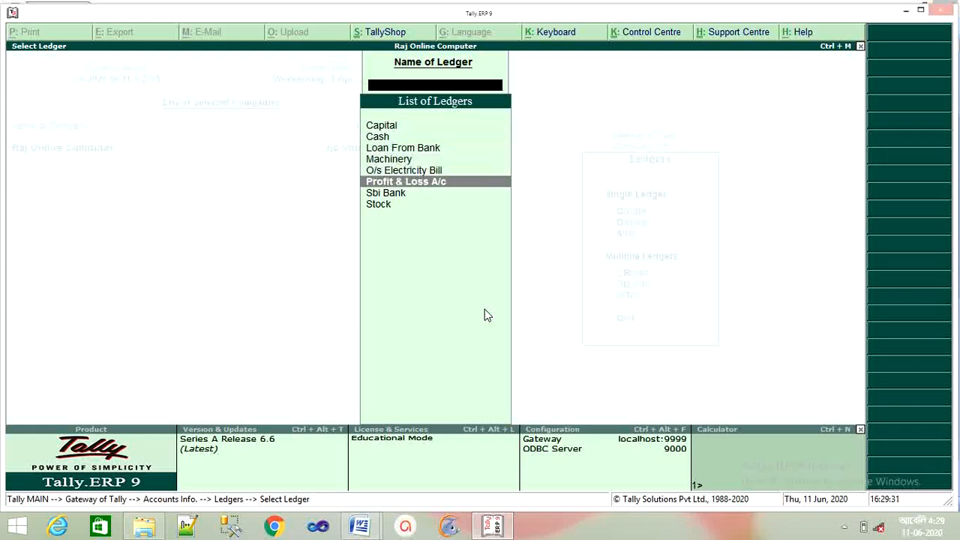
key("Return")
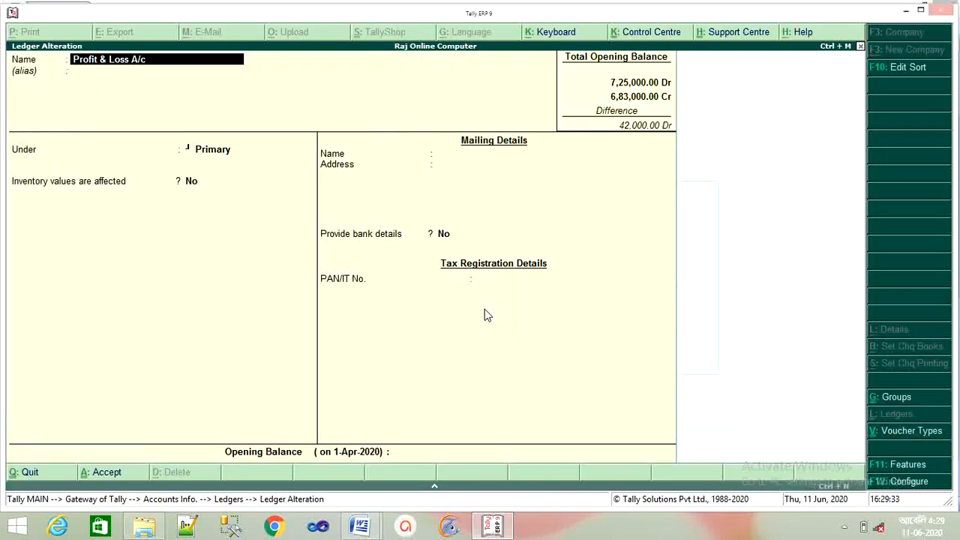
- Set the Profit & Loss A/c opening balance to 42,000 Cr, save the ledger and leave the ledger list
key("Return")
key("Return")
key("Return")
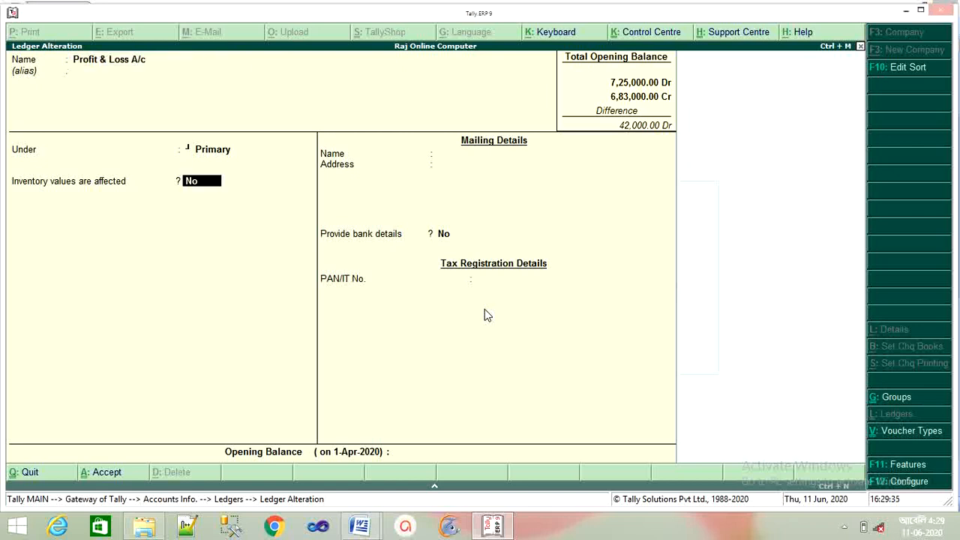
key("Return")
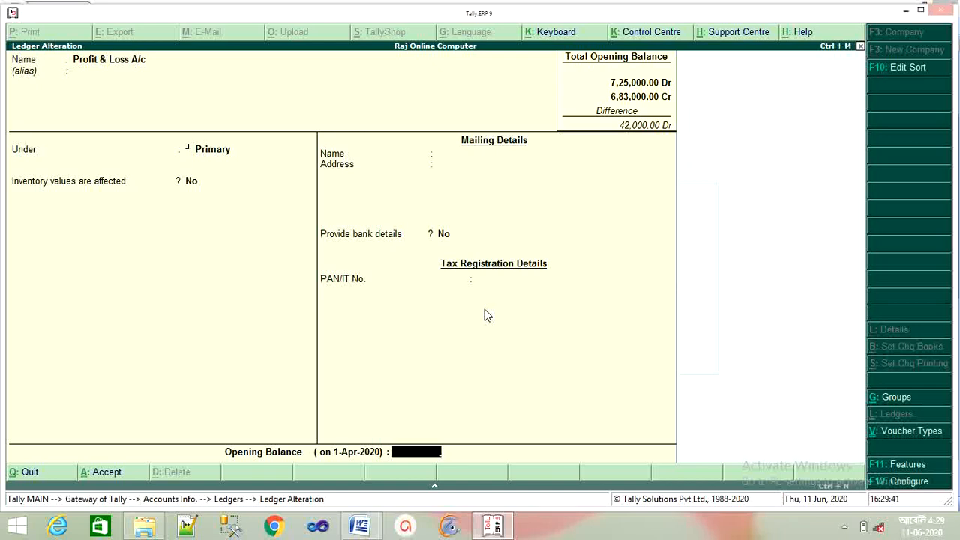
type("42,000")
key("Return")
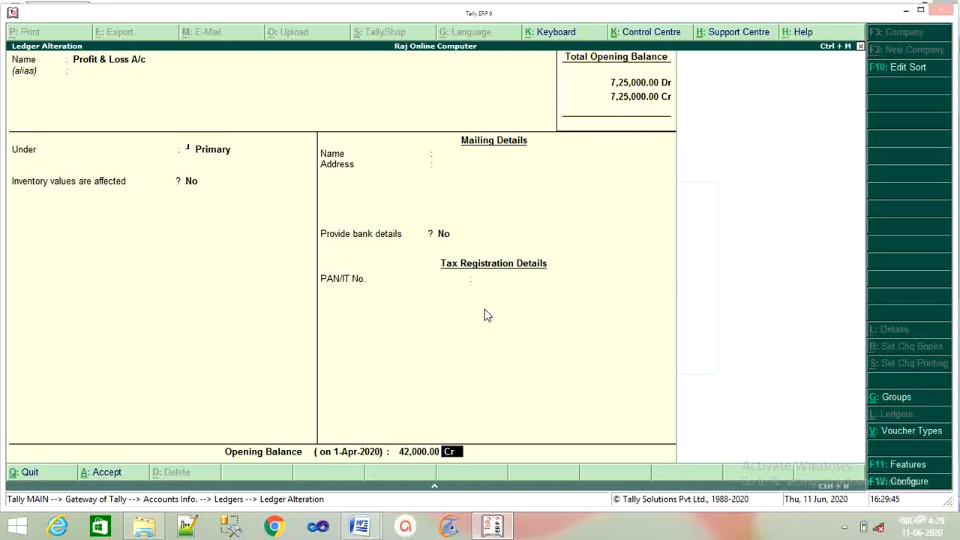
key("Return")
key("Return")
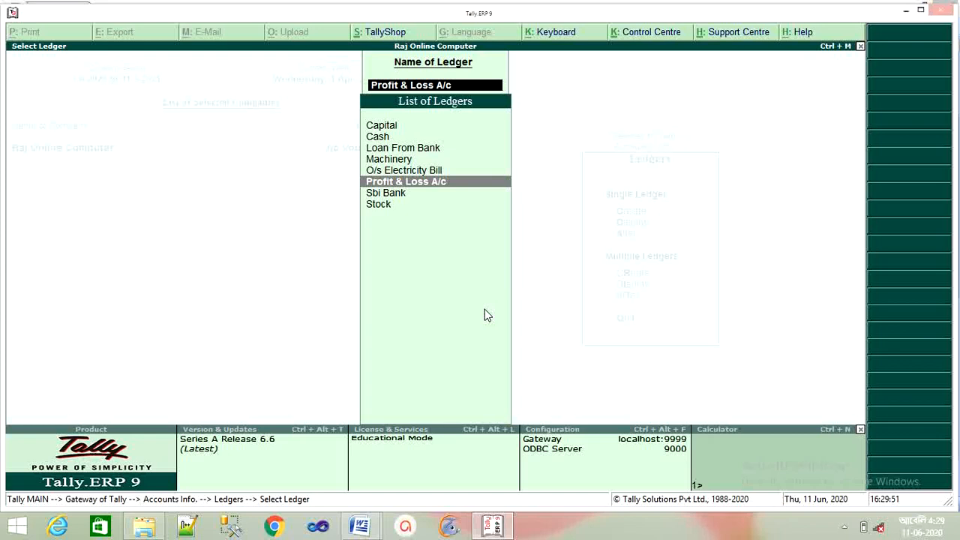
key("Escape")
key("Escape")
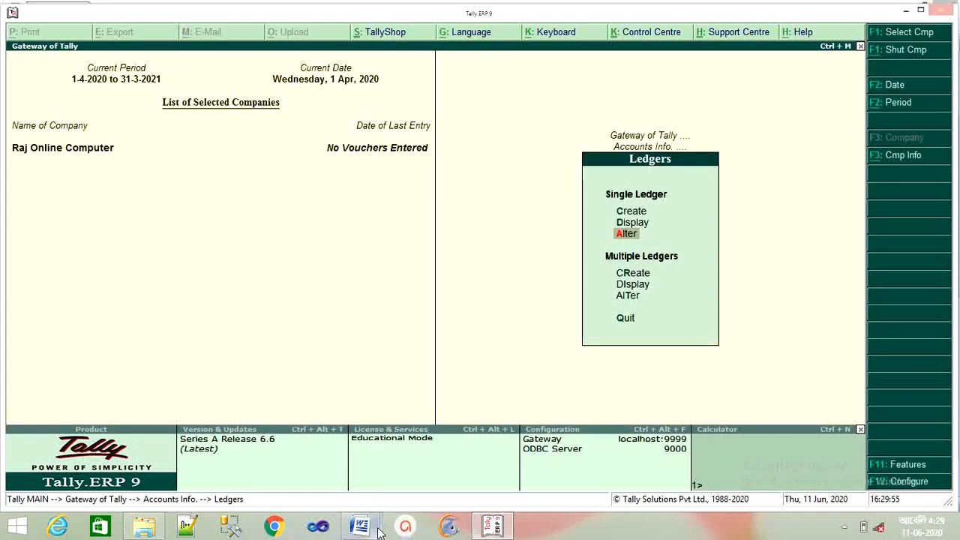
- Check the item table with quantities, godowns and rates in the Word test document, and return to the Gateway of Tally in Tally.ERP 9
mouse_move(360, 527)
left_click(419, 452)
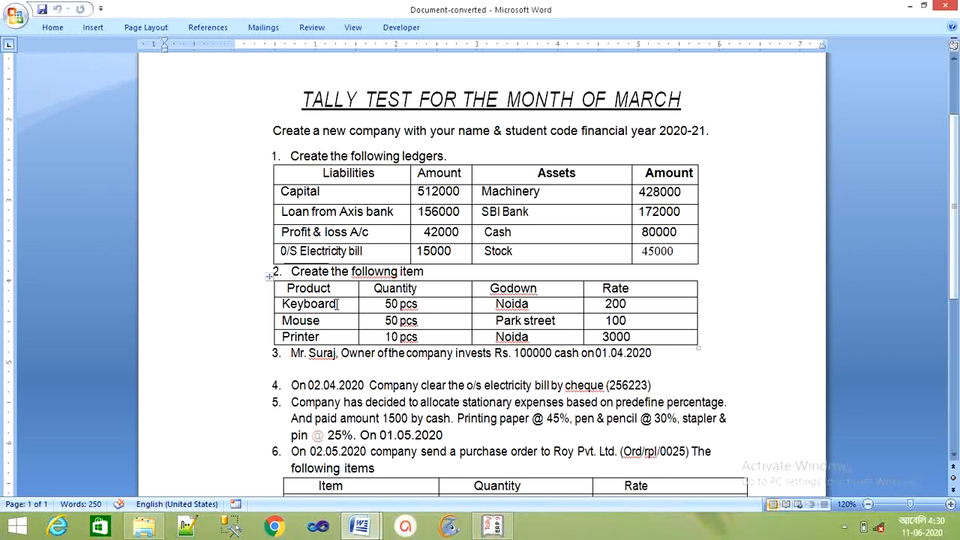
scroll(338, 304, "down", 1)
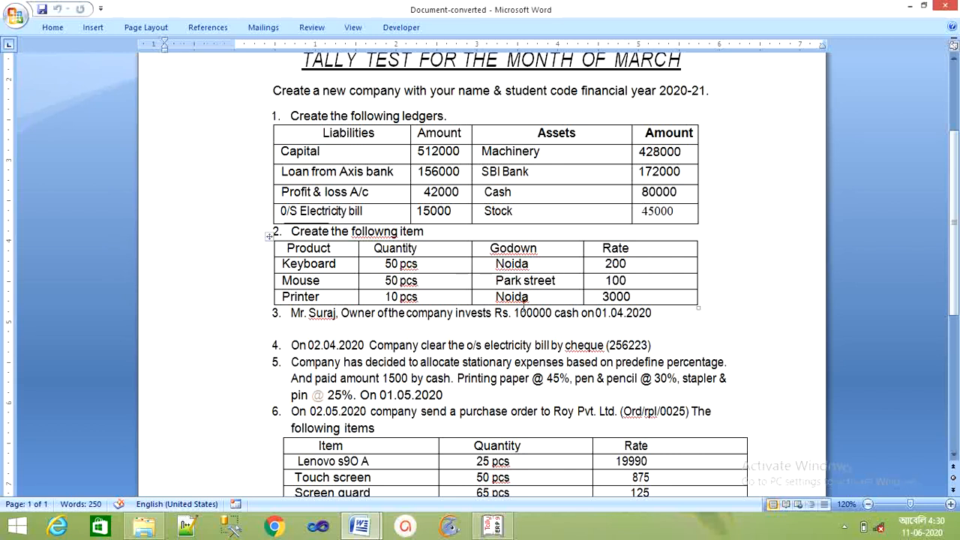
left_click(492, 526)
key("Escape")
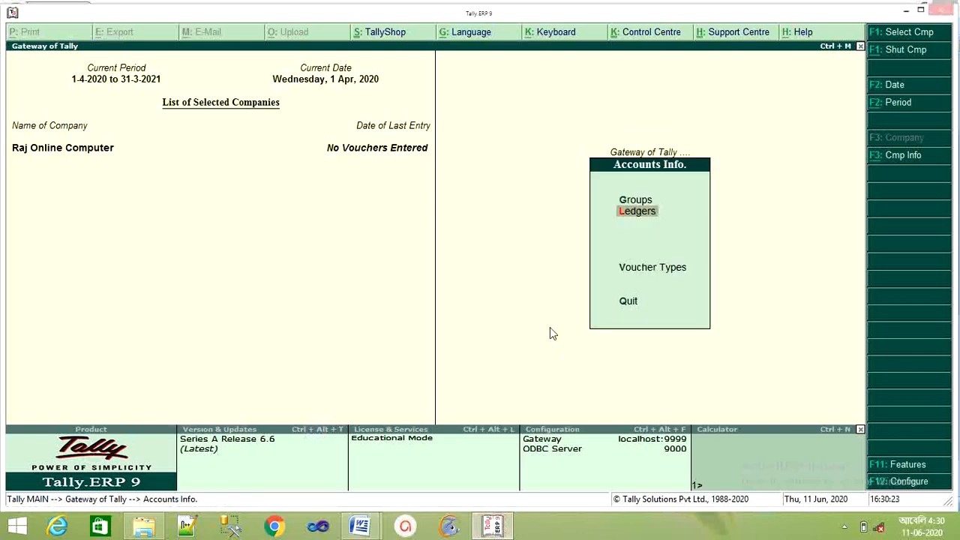
key("Escape")
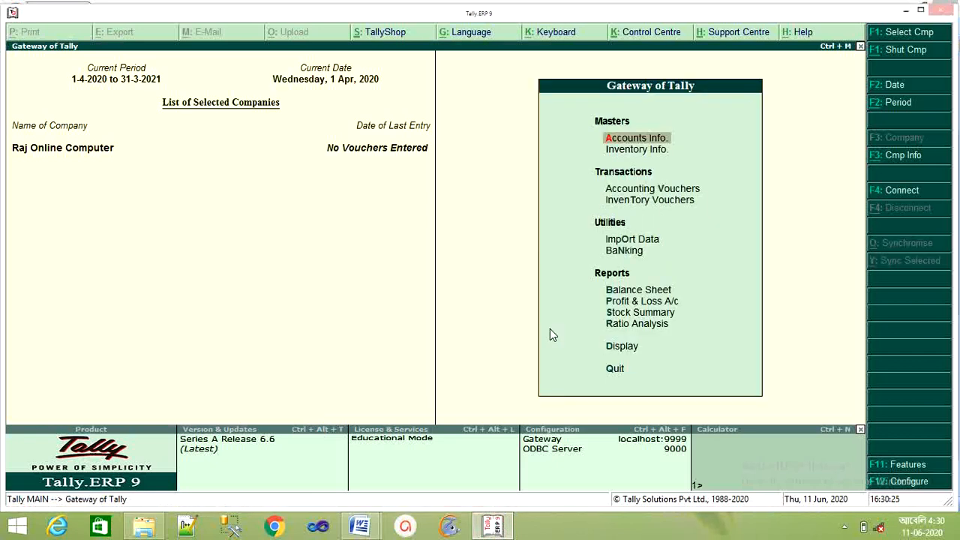
- Open the company's inventory features and set Maintain multiple Locations to Yes
left_click(900, 469)
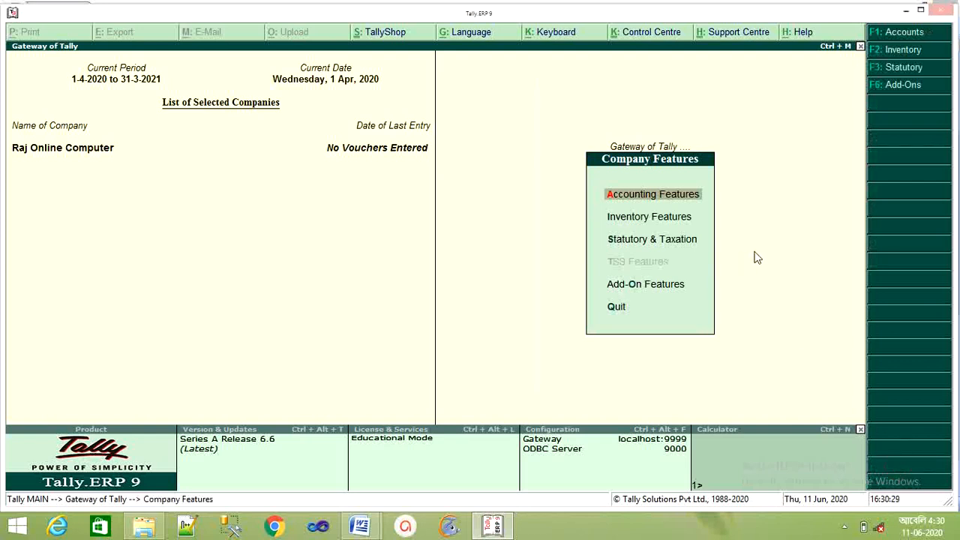
key("Down")
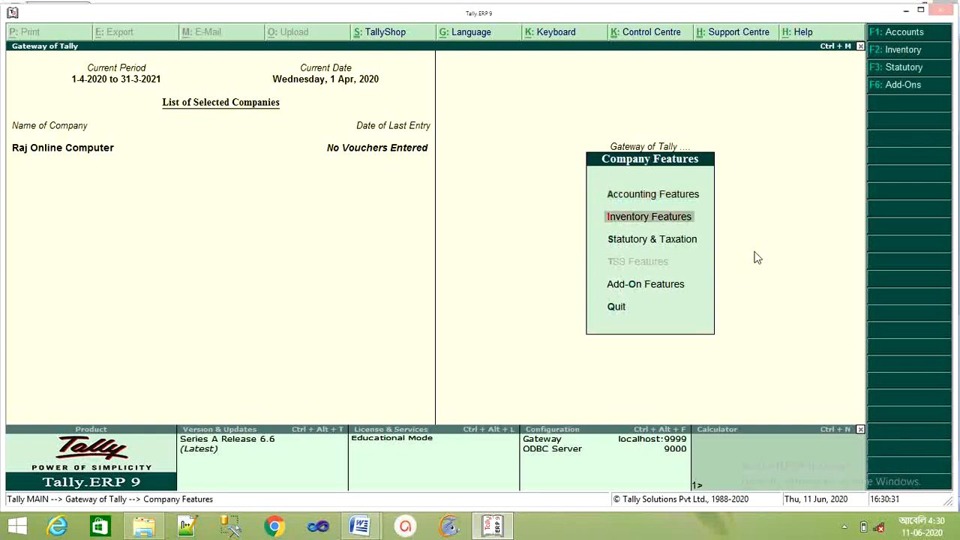
key("Return")
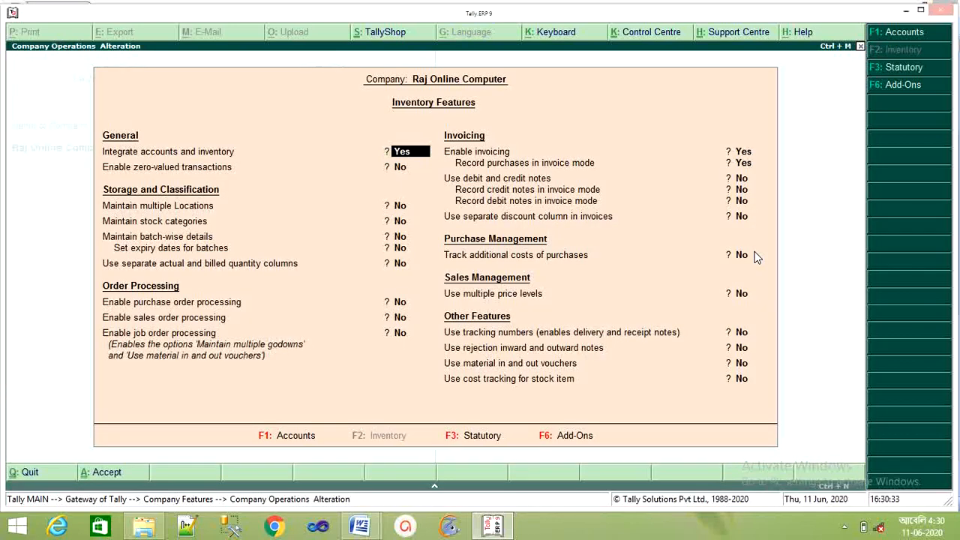
key("Return")
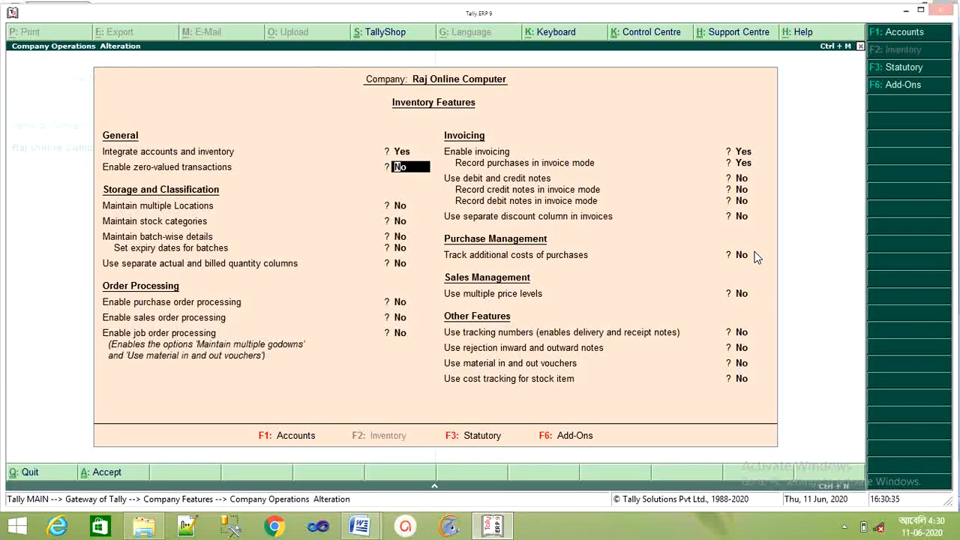
key("Return")
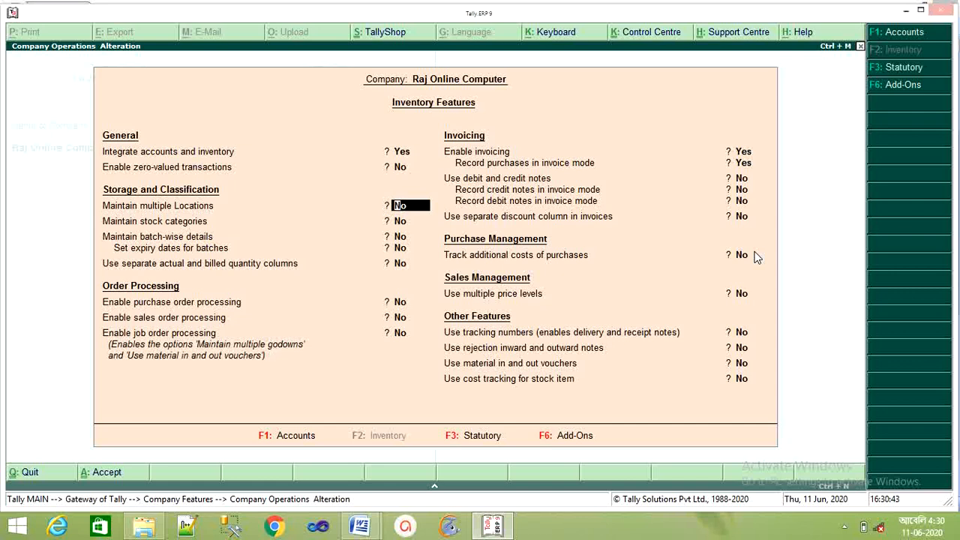
type("y")
- Keep the remaining inventory features as they are, save the settings and return to the Gateway of Tally
key("Return")
key("Return")
key("Return")
key("Return")
key("Return")
key("Return")
key("Return")
key("Return")
key("Return")
key("Return")
key("Return")
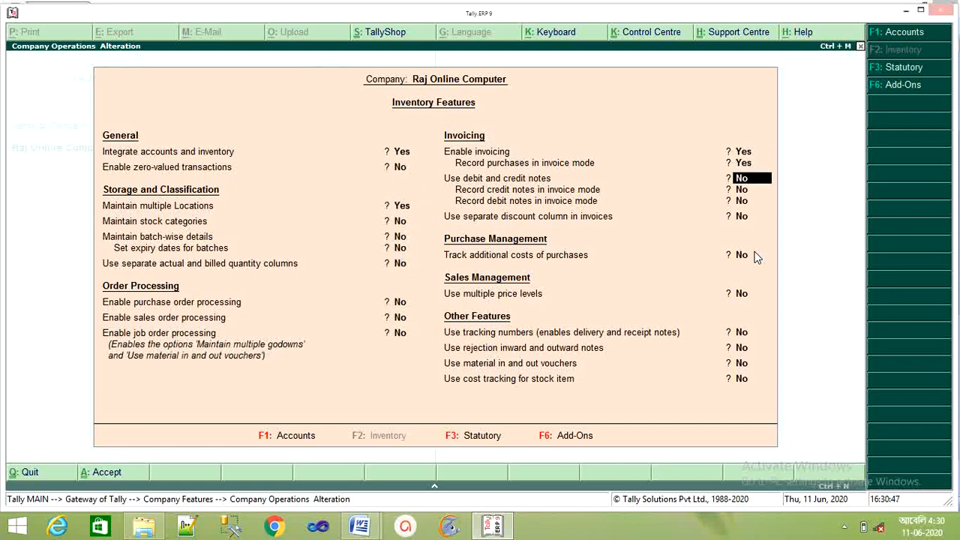
key("Return")
key("Return")
key("Return")
key("Return")
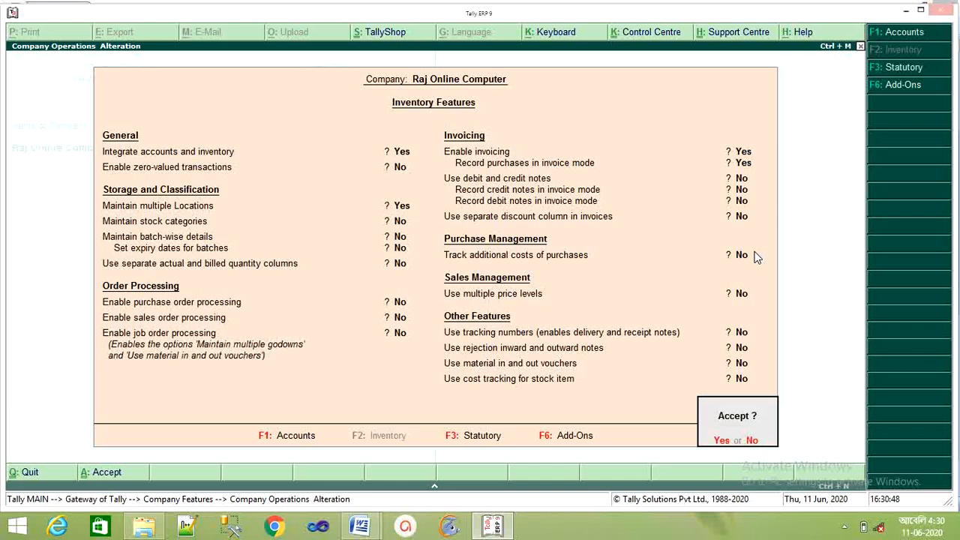
key("Return")
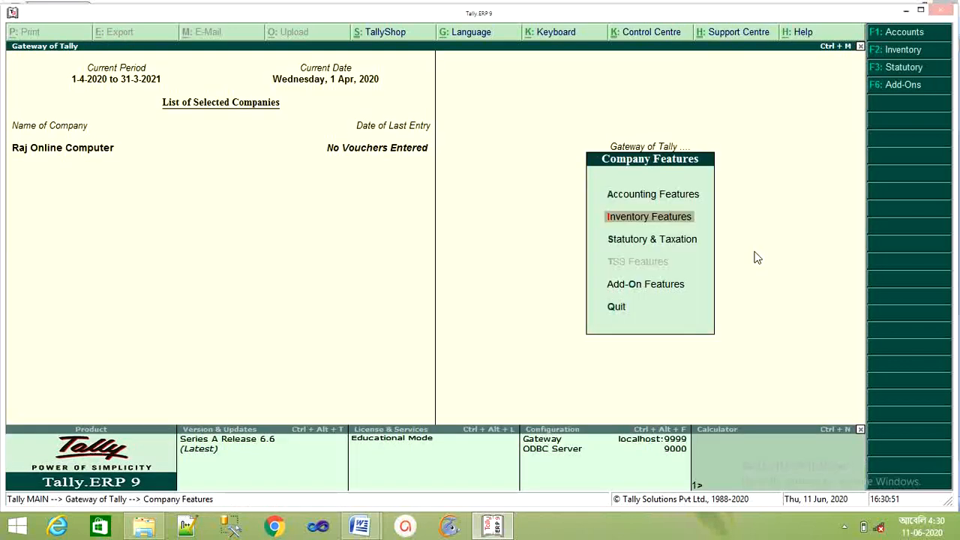
key("Escape")
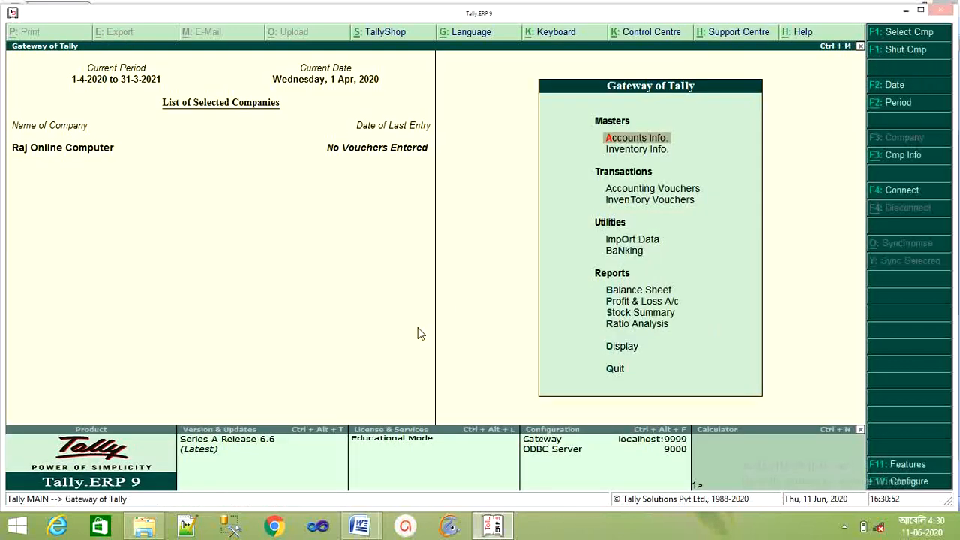
- Check the item table in the Word test document and return to Tally.ERP 9
mouse_move(362, 527)
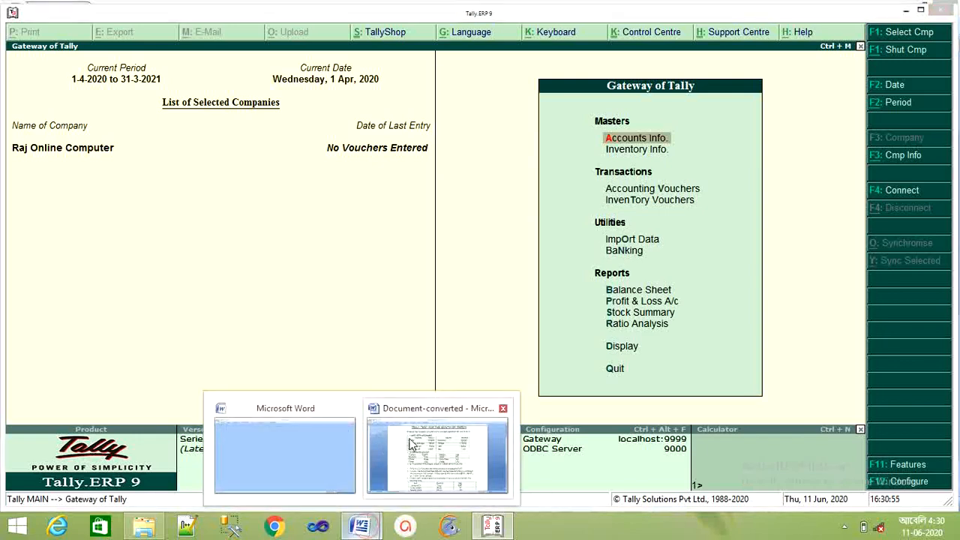
left_click(377, 450)
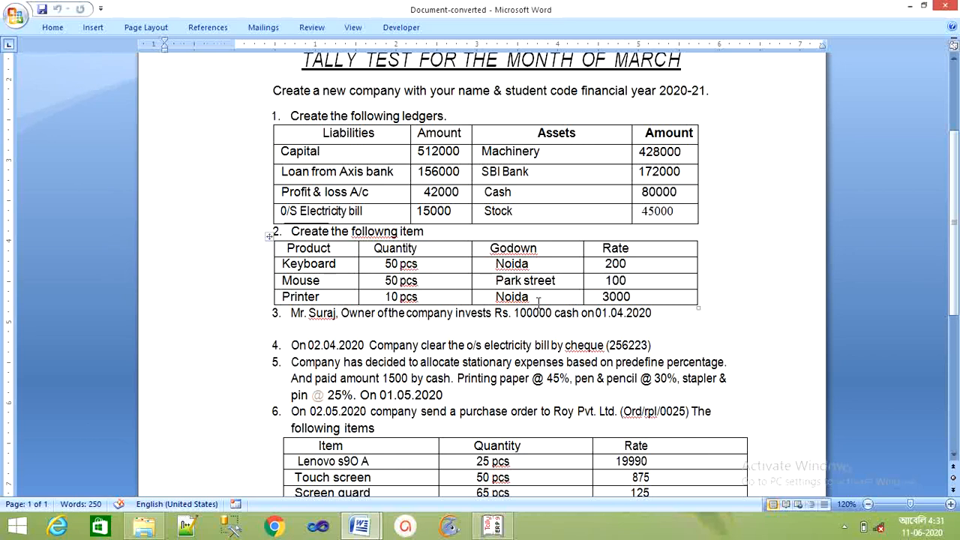
left_click(492, 526)
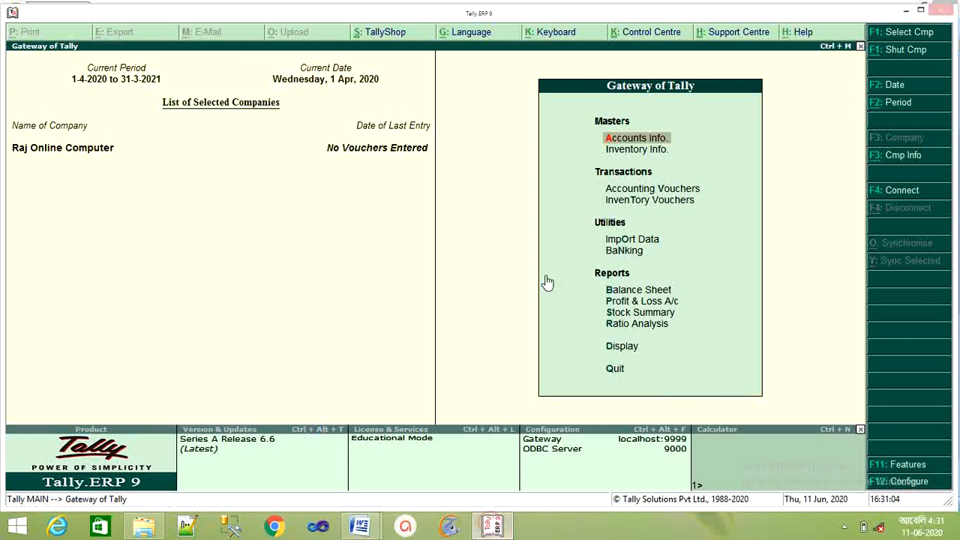
- Start creating a single stock item named Keyboard with no alias
key("Down")
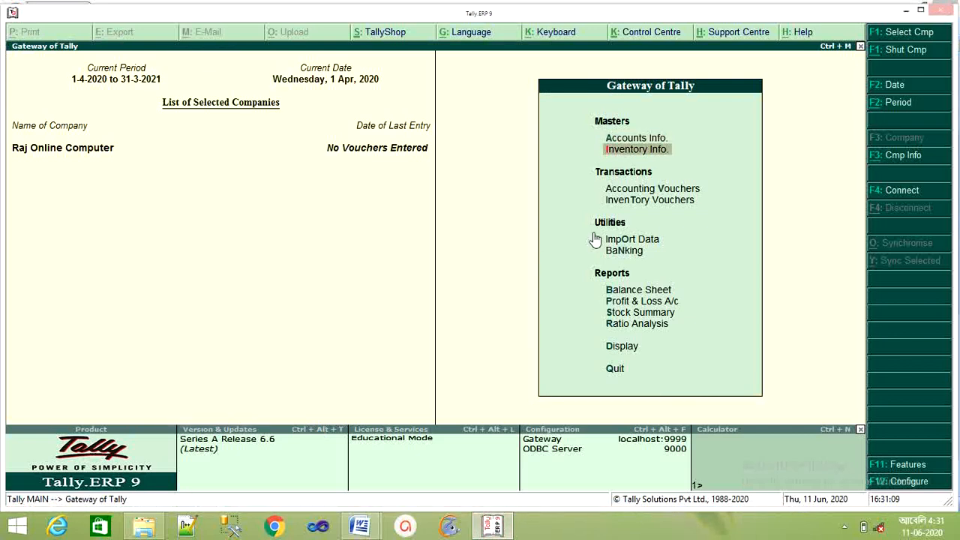
key("Return")
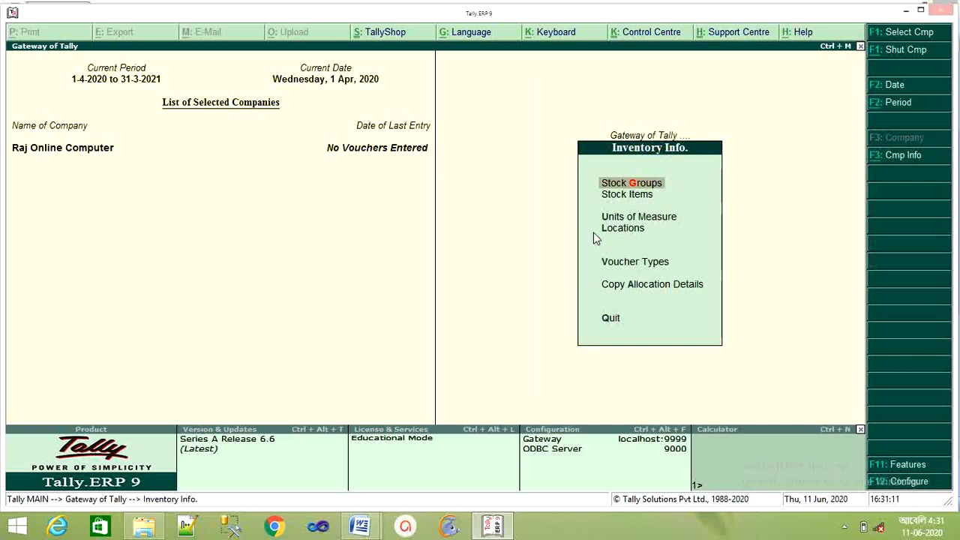
key("Down")
key("Down")
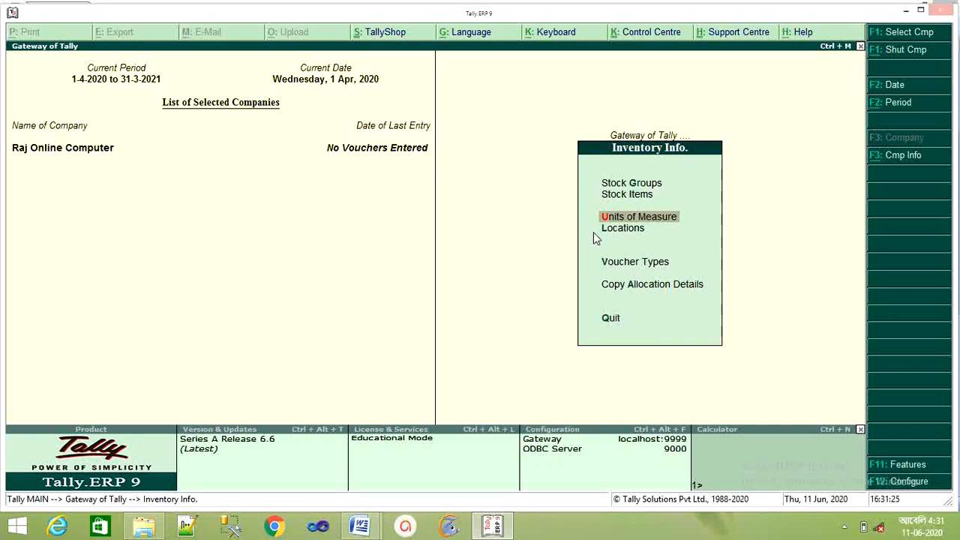
key("Up")
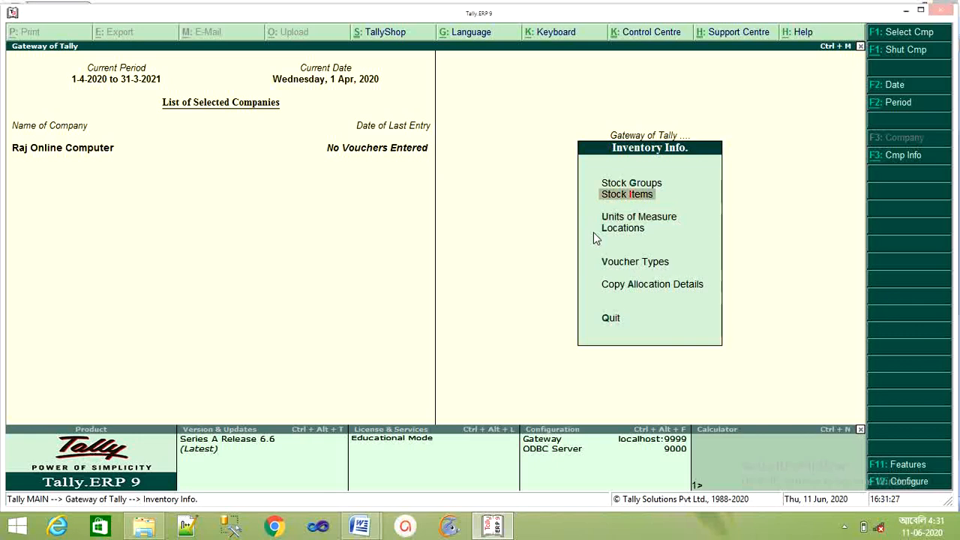
key("Return")
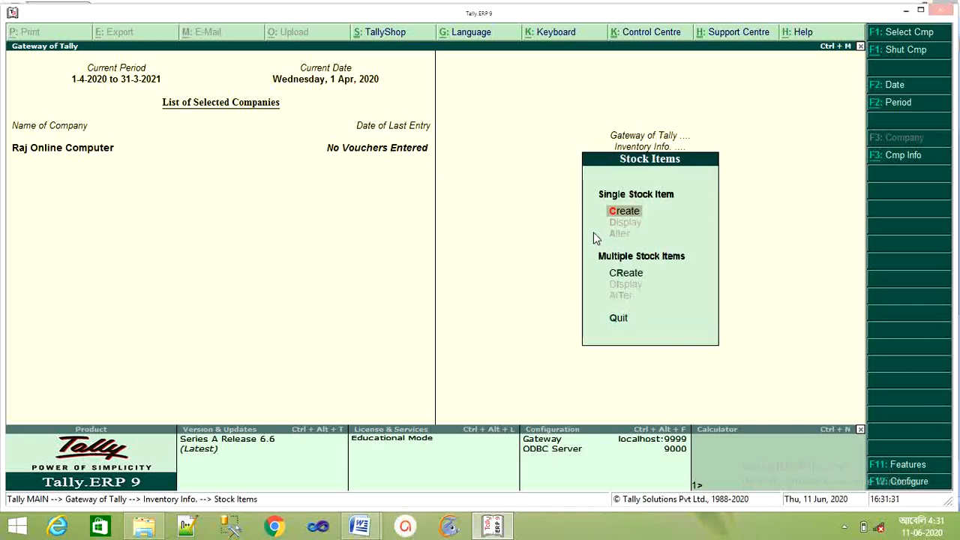
key("Return")
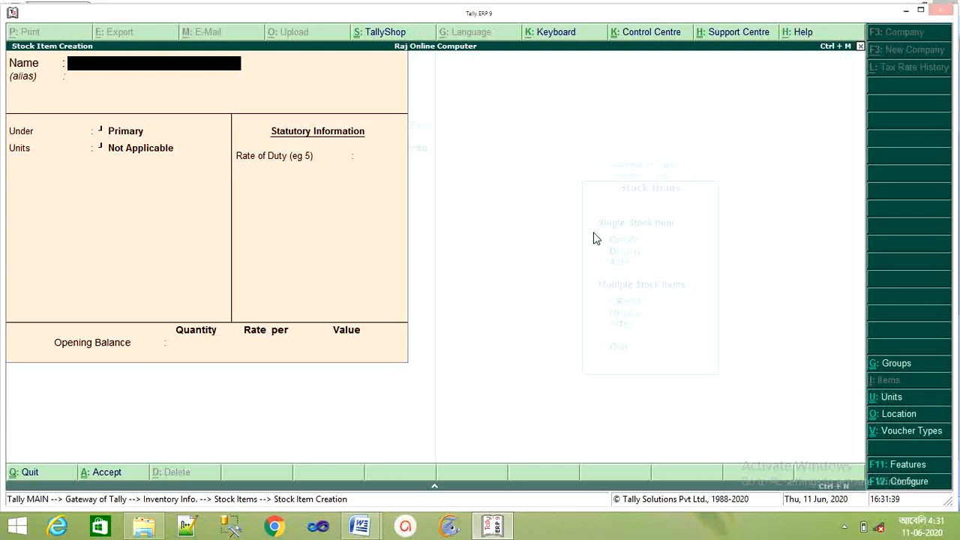
type("Keyboard")
key("Return")
key("Return")
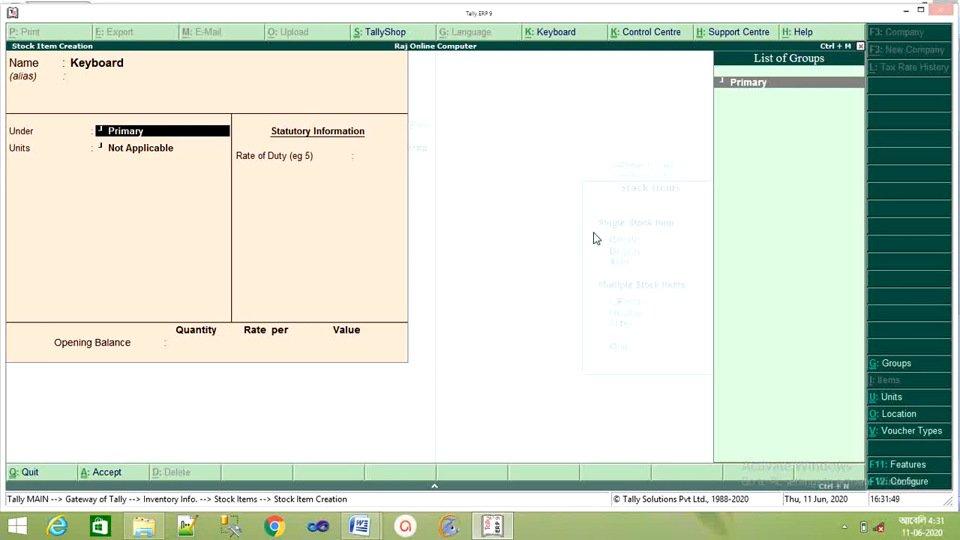
- Create a stock group named Computer Items under Primary and place the Keyboard item in it
key("alt+c")
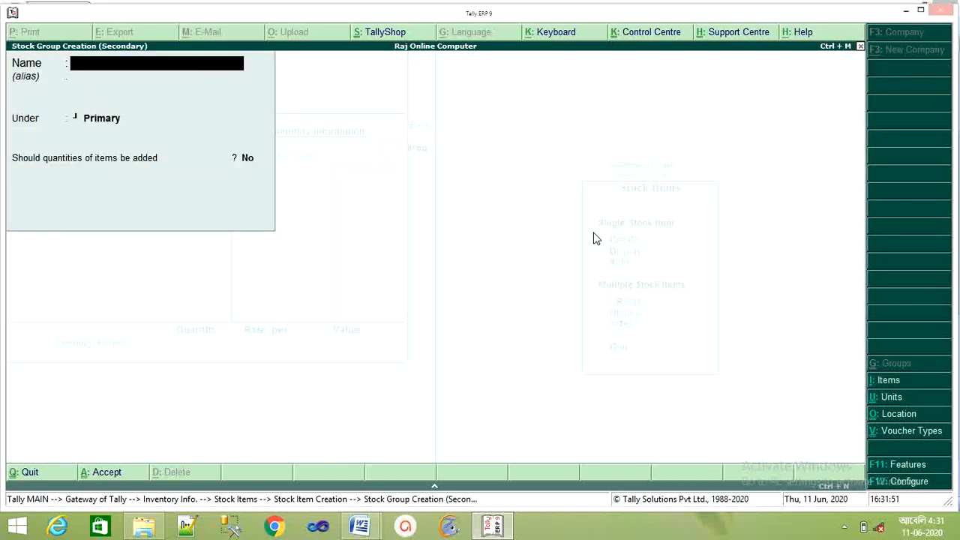
type("Computer It")
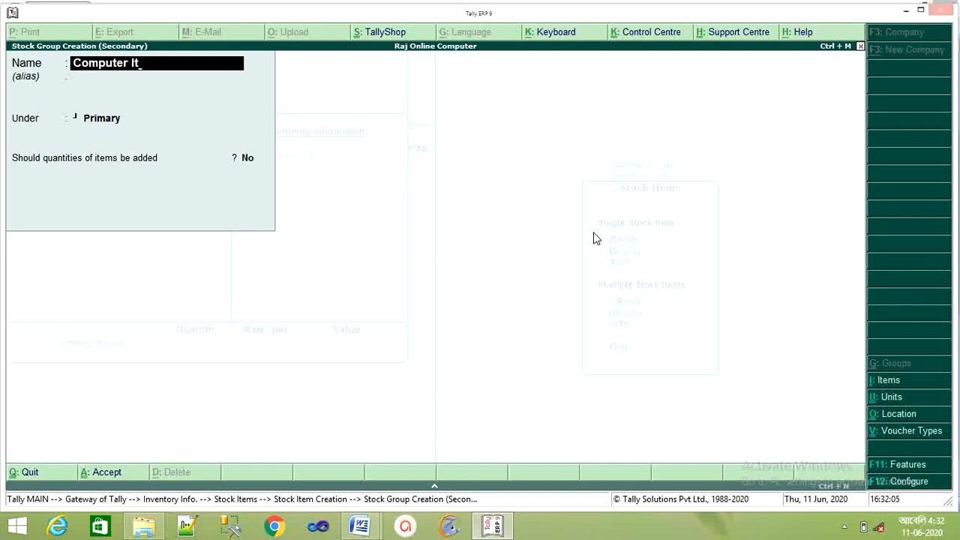
type("ems")
key("Return")
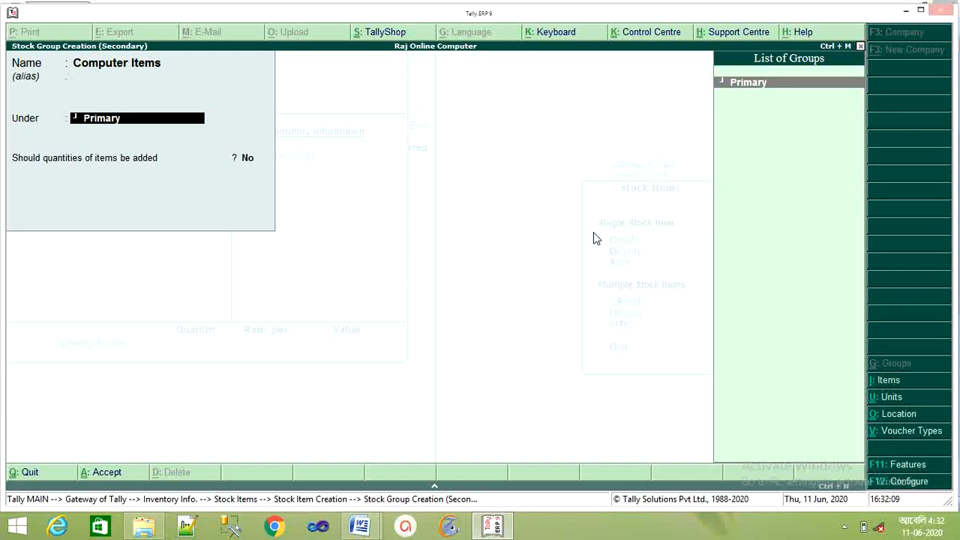
key("Return")
key("Return")
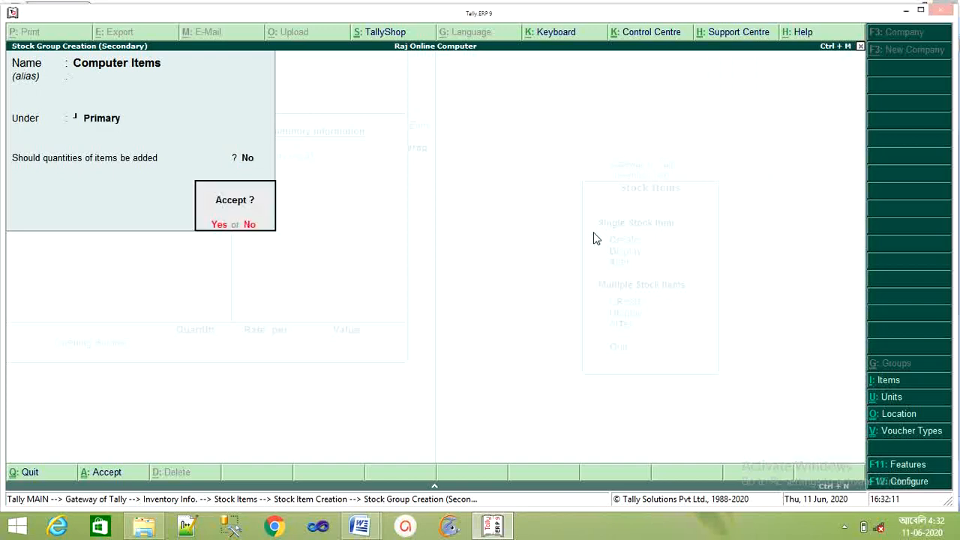
key("Return")
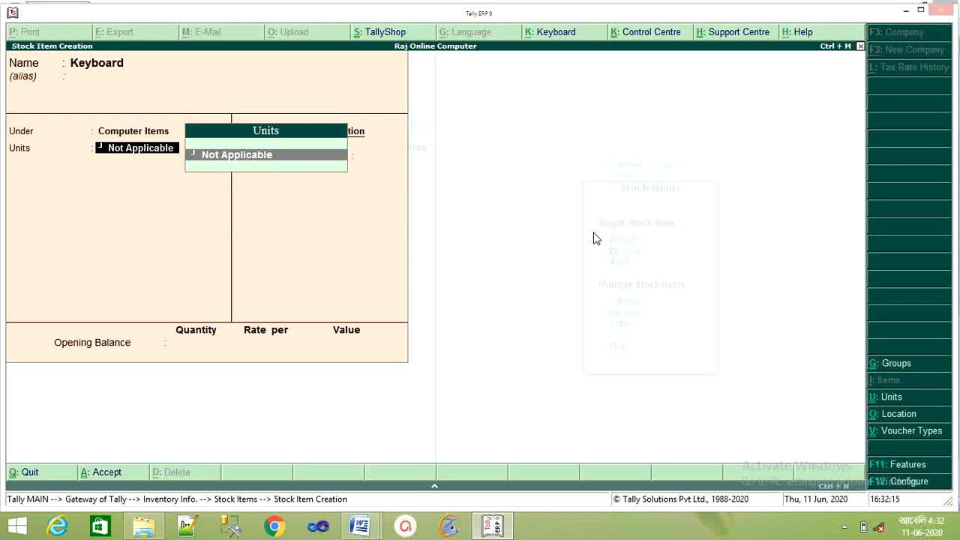
- Create a simple unit with the symbol pcs and 0 decimal places for the Keyboard item
key("alt+c")
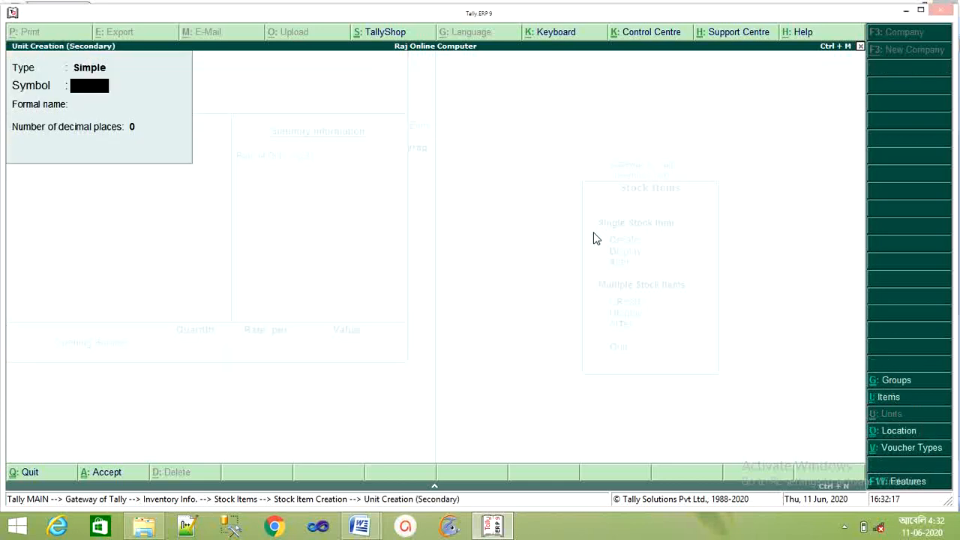
type("pcs")
key("Return")
key("Return")
key("Return")
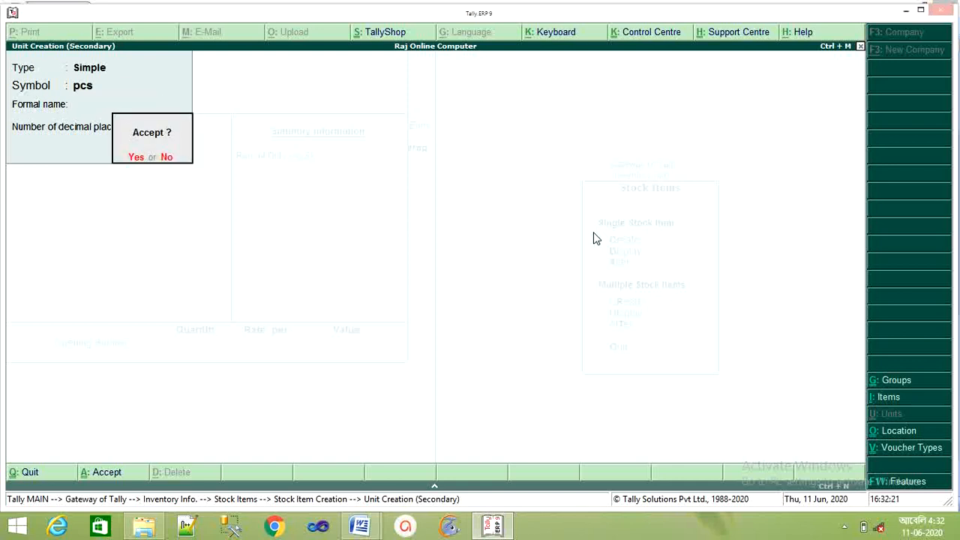
key("Return")
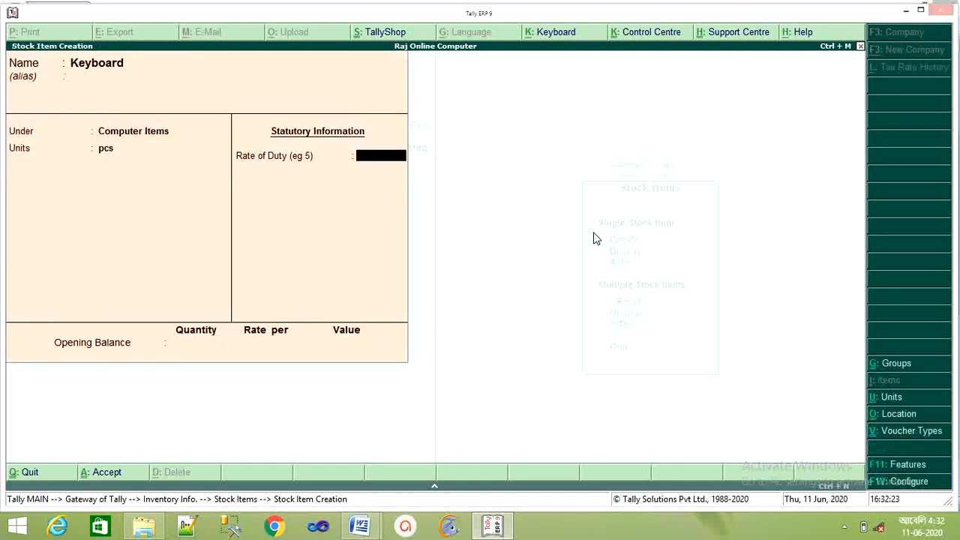
- Leave the rate of duty at 0, check the Keyboard row in the Word test document, and enter an opening quantity of 50 pcs in Tally.ERP 9
key("Return")
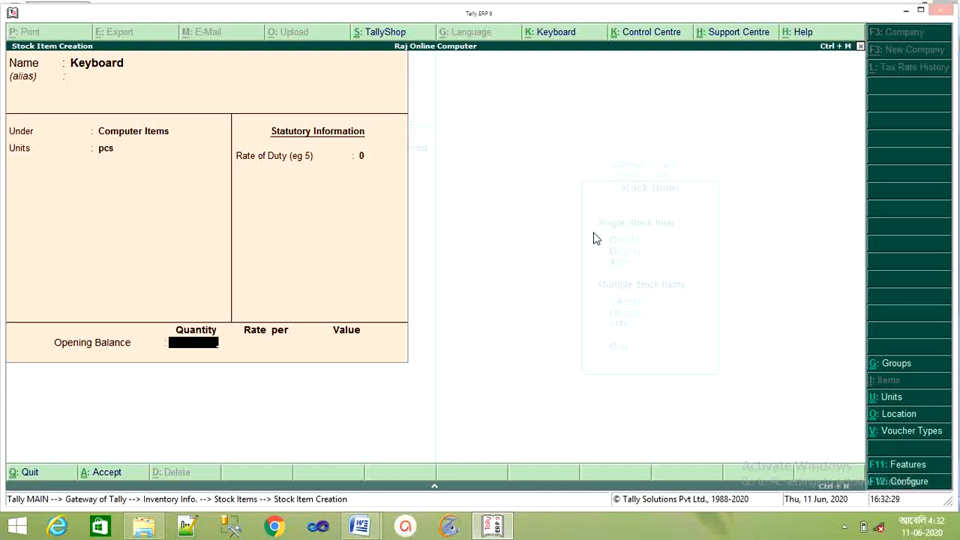
mouse_move(360, 526)
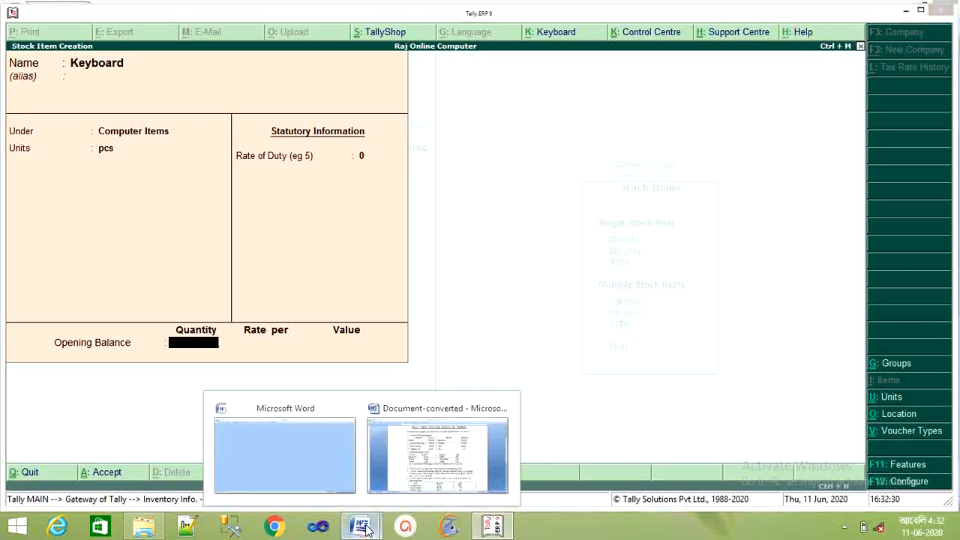
left_click(399, 488)
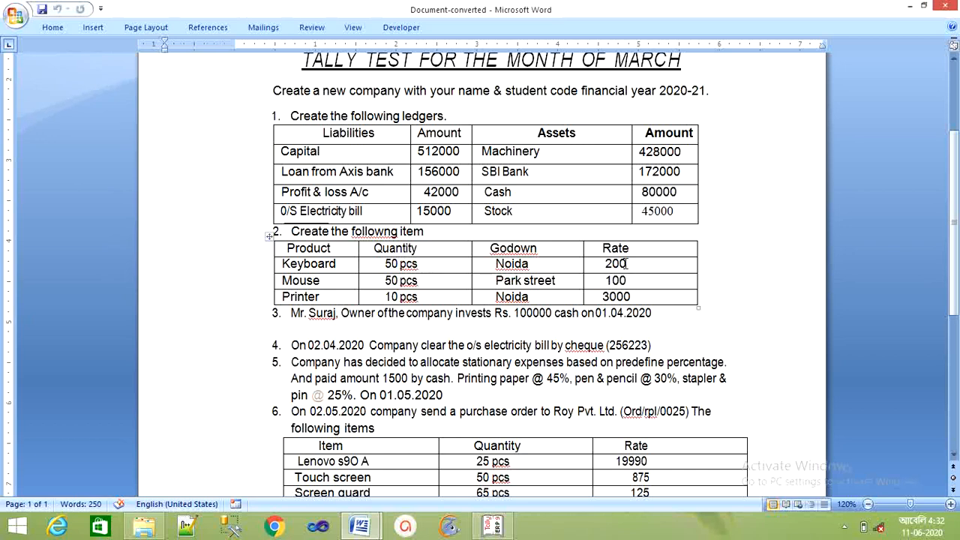
left_click(492, 526)
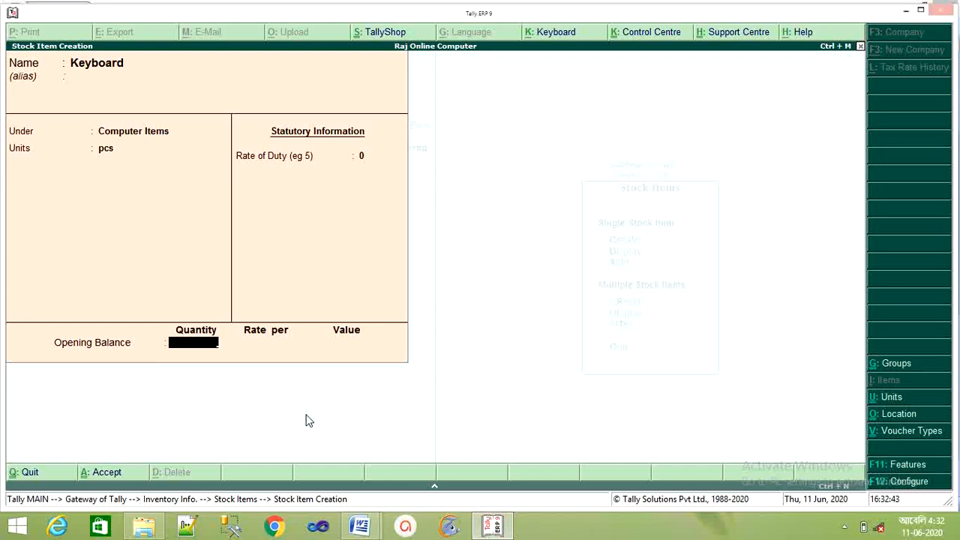
type("50")
key("Return")
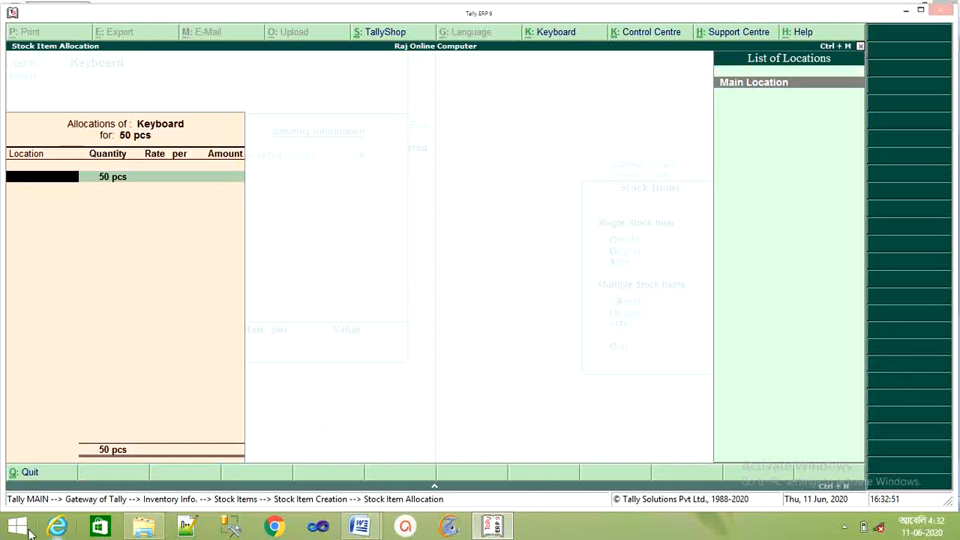
- Check the Keyboard's godown in the Word test document and return to the stock item allocation in Tally.ERP 9
mouse_move(360, 527)
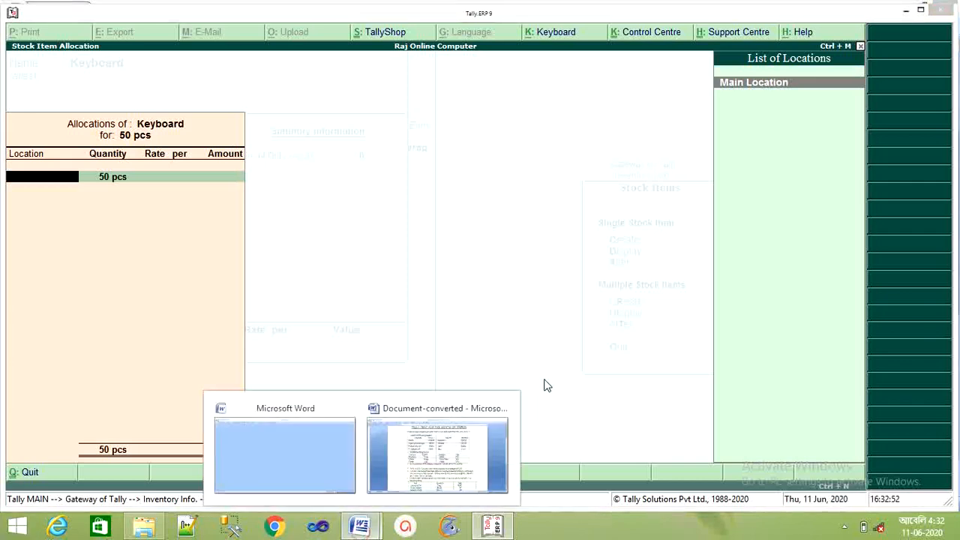
left_click(459, 453)
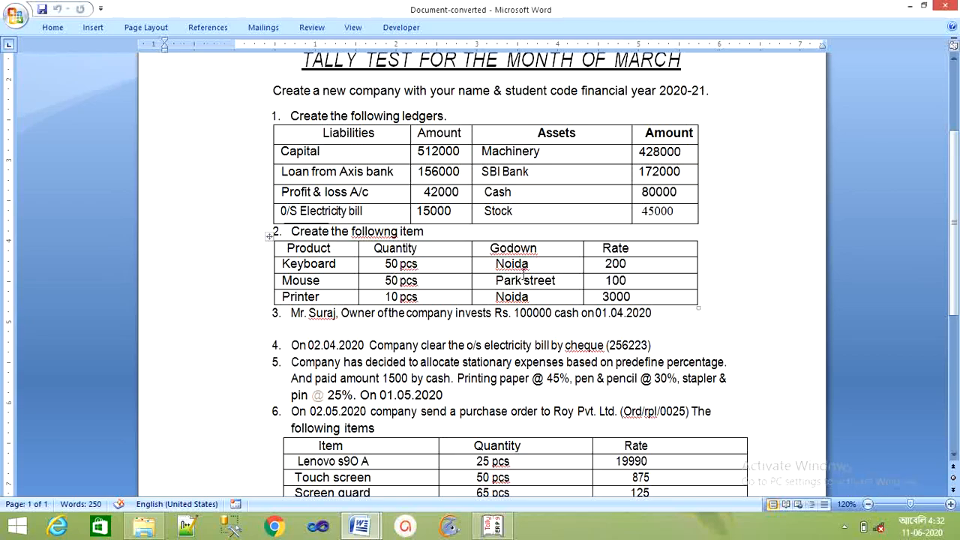
left_click(495, 527)
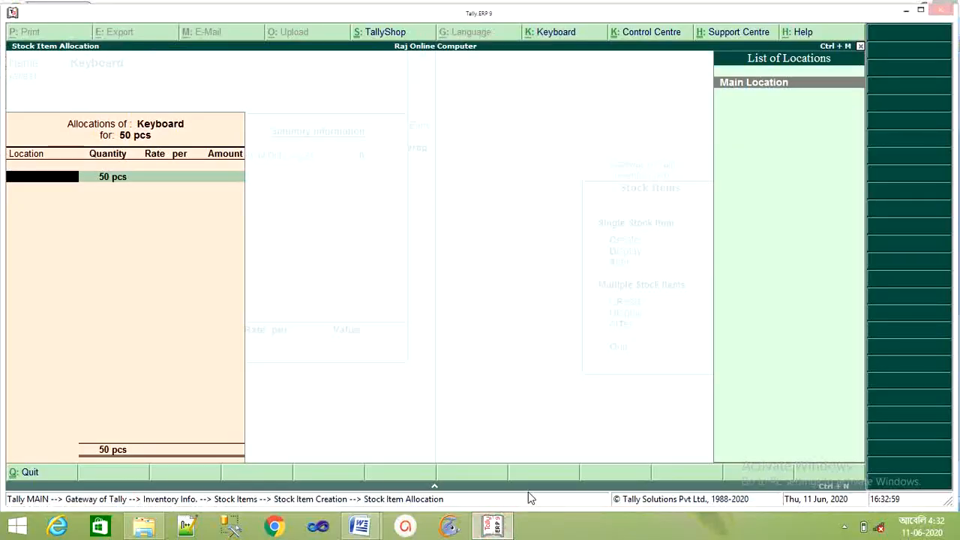
- Create a godown named Noida under Primary for the Keyboard's opening stock, leaving both third-party stock options at No
key("alt+c")
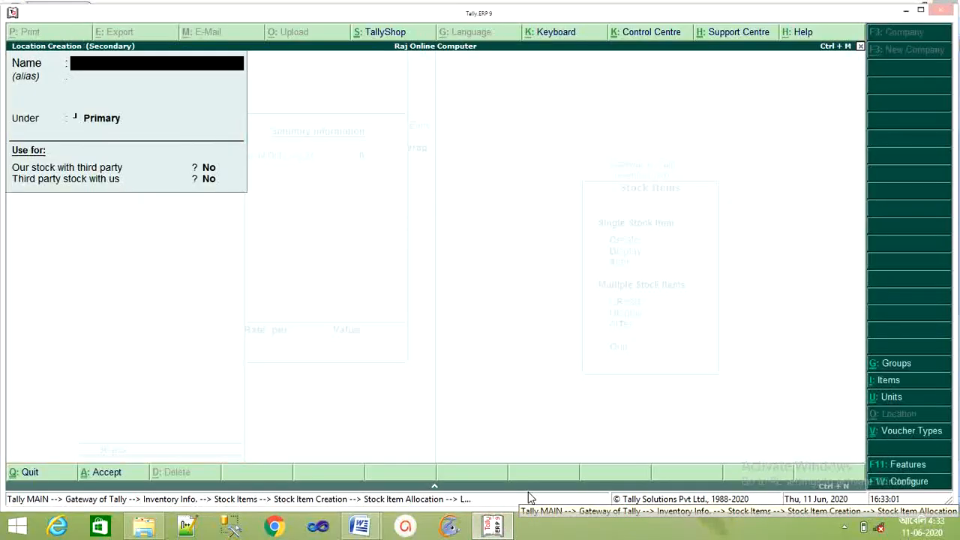
type("Noida")
key("Return")
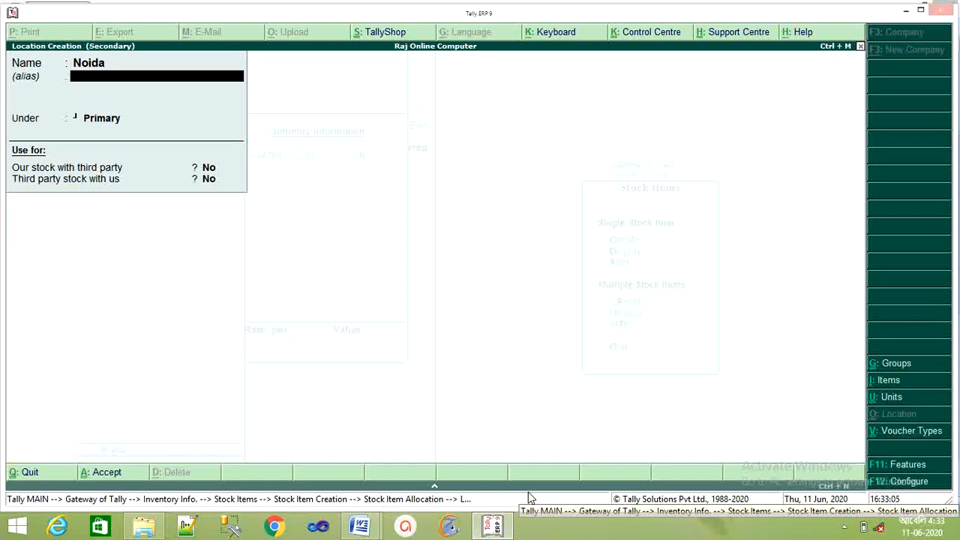
key("Return")
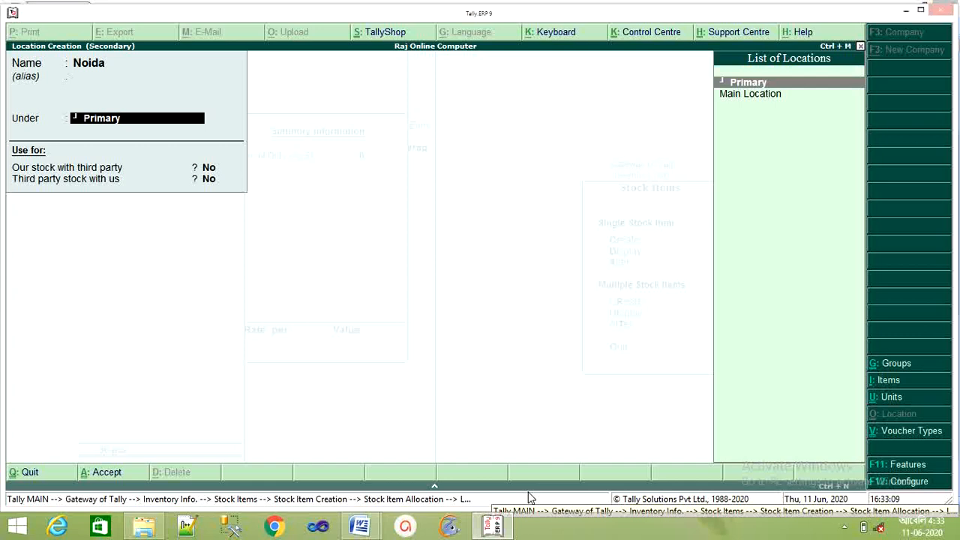
key("Return")
key("Return")
key("Return")
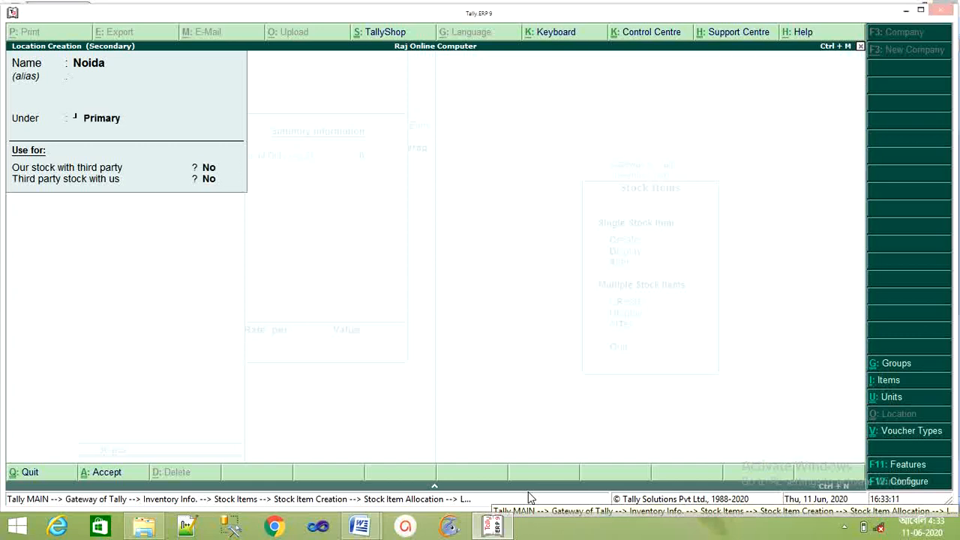
key("Return")
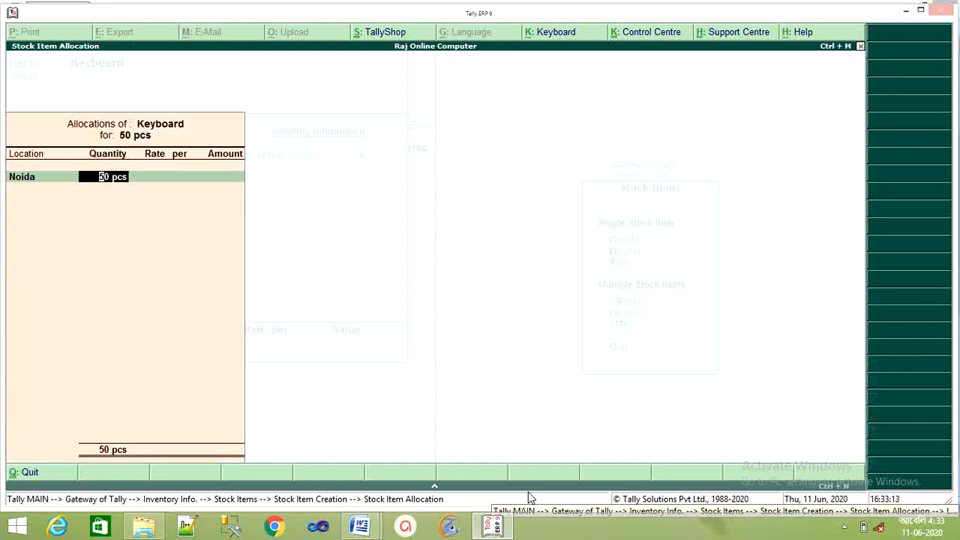
- Allocate the Keyboard's 50 pcs to Noida at a rate of 200 per pcs and save the stock item
key("Return")
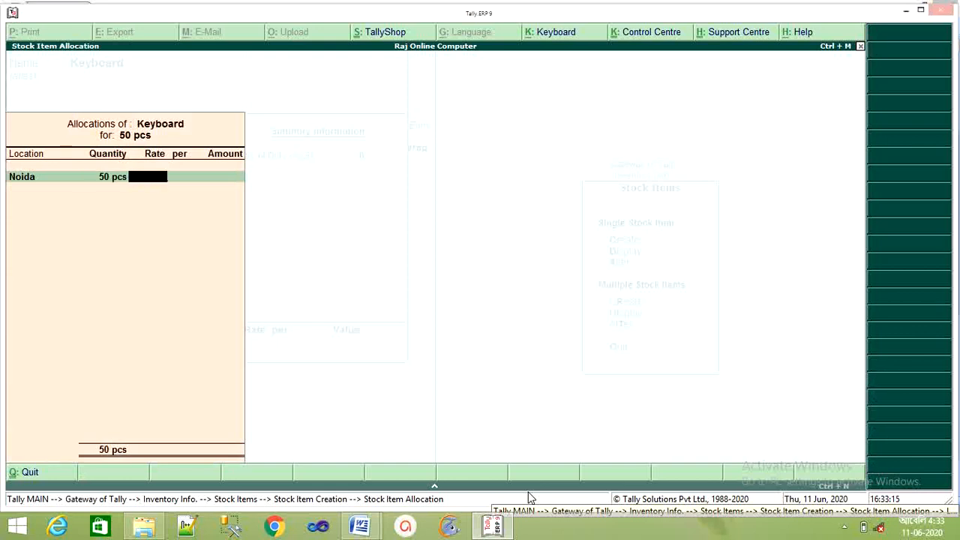
type("200")
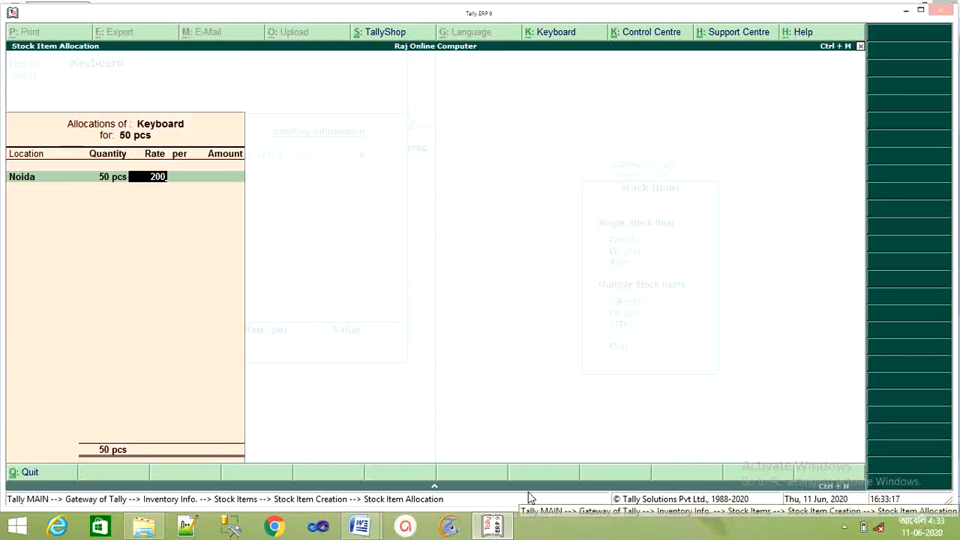
key("Return")
key("Return")
key("Return")
key("Return")
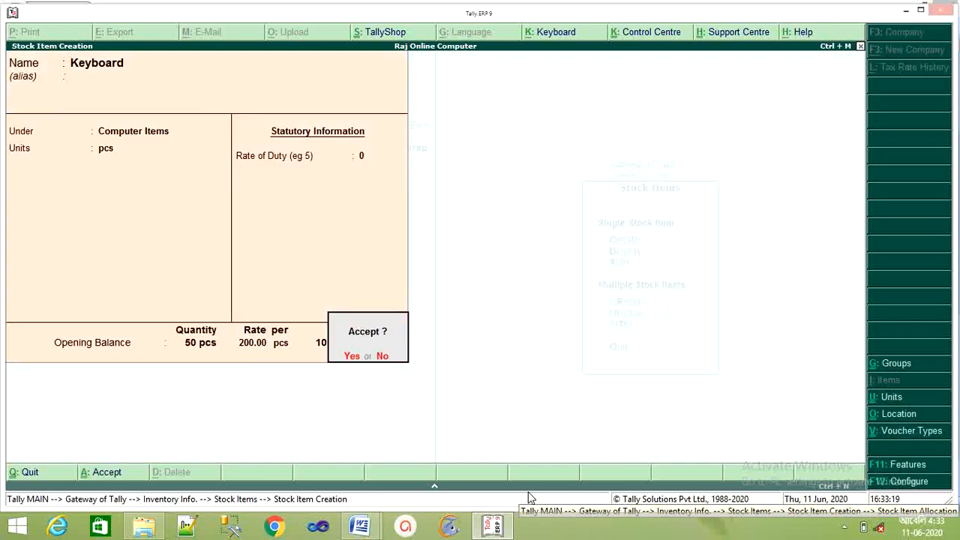
key("Return")
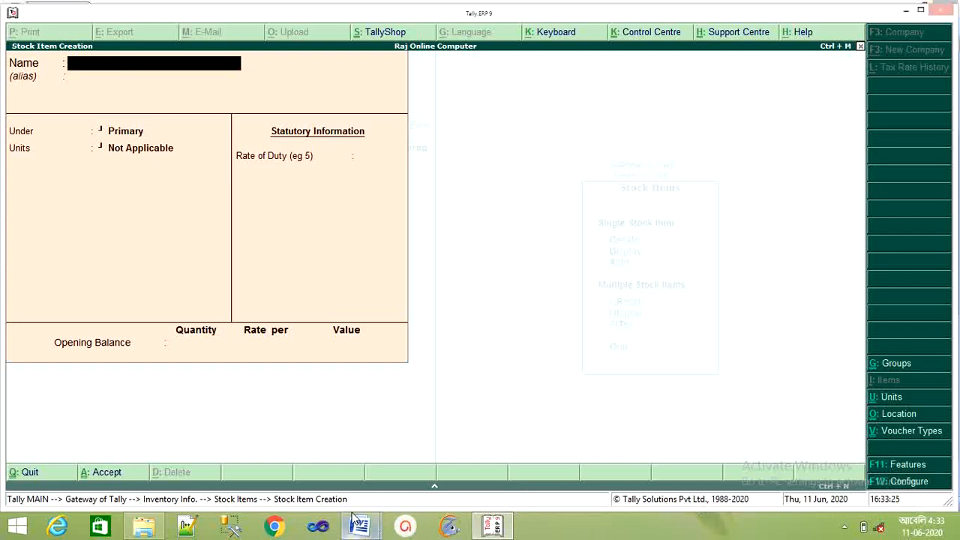
- Check the Mouse row of the item table in the Word test document and return to Tally.ERP 9
mouse_move(357, 523)
left_click(403, 465)
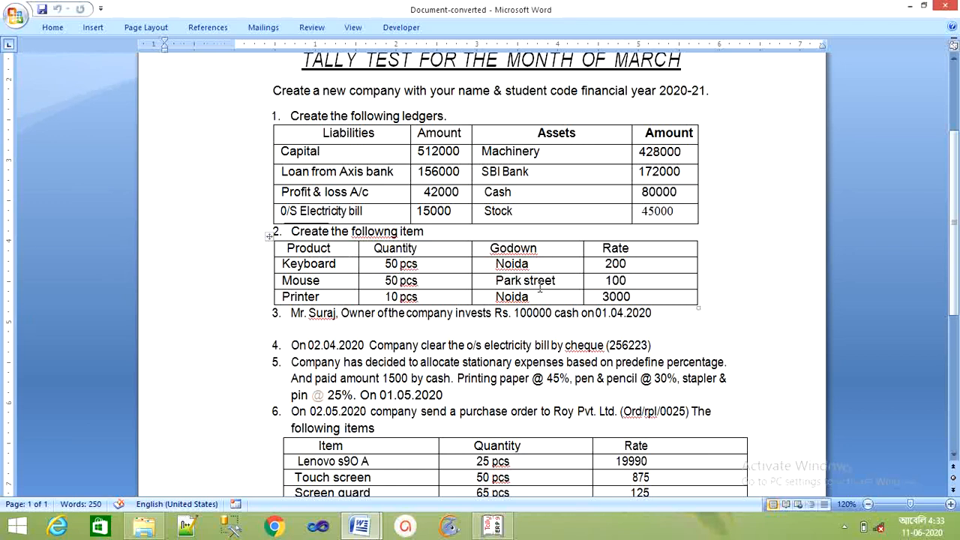
left_click(493, 526)
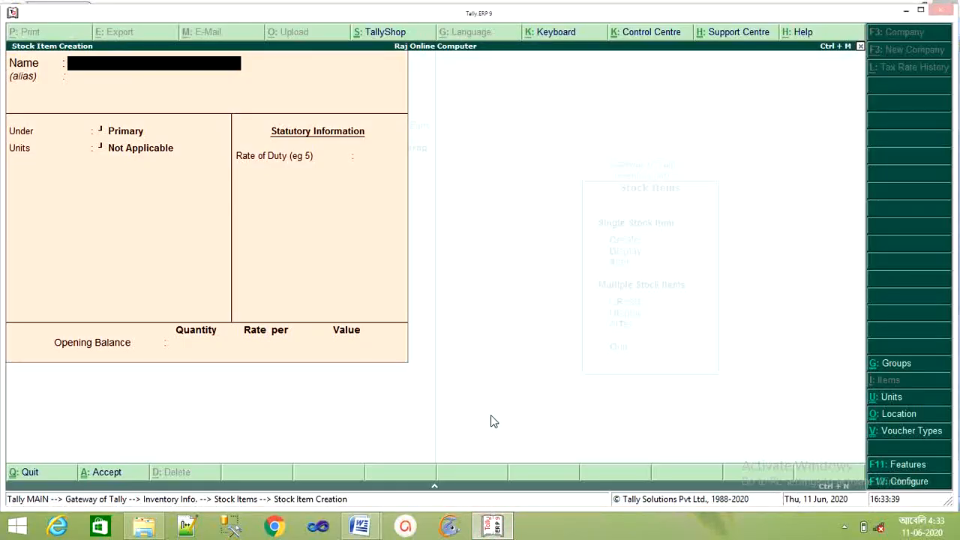
- Set up a stock item named Mouse under Computer Items with unit pcs, duty rate 0 and an opening quantity of 50 pcs
type("Mouse")
key("Return")
key("Return")
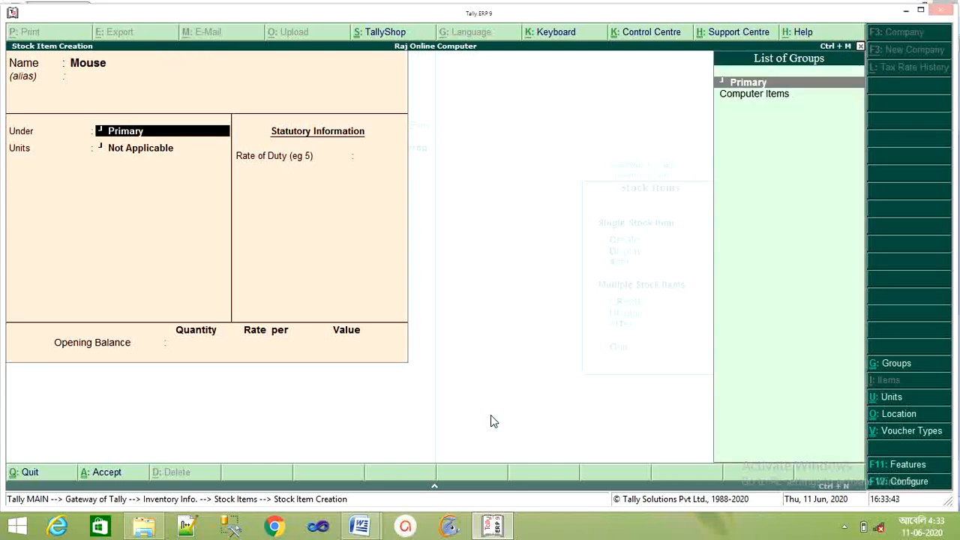
key("Down")
key("Return")
key("Down")
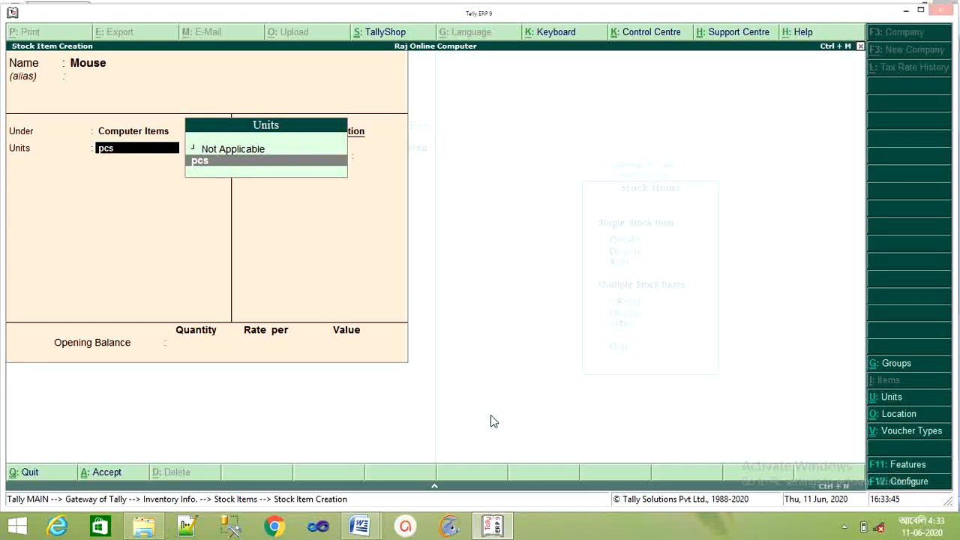
key("Return")
key("Return")
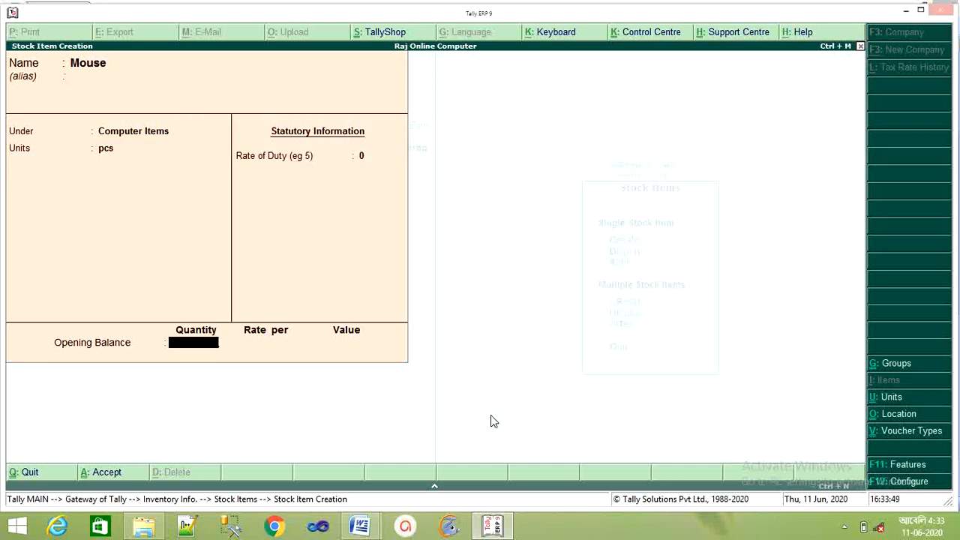
type("50")
key("Return")
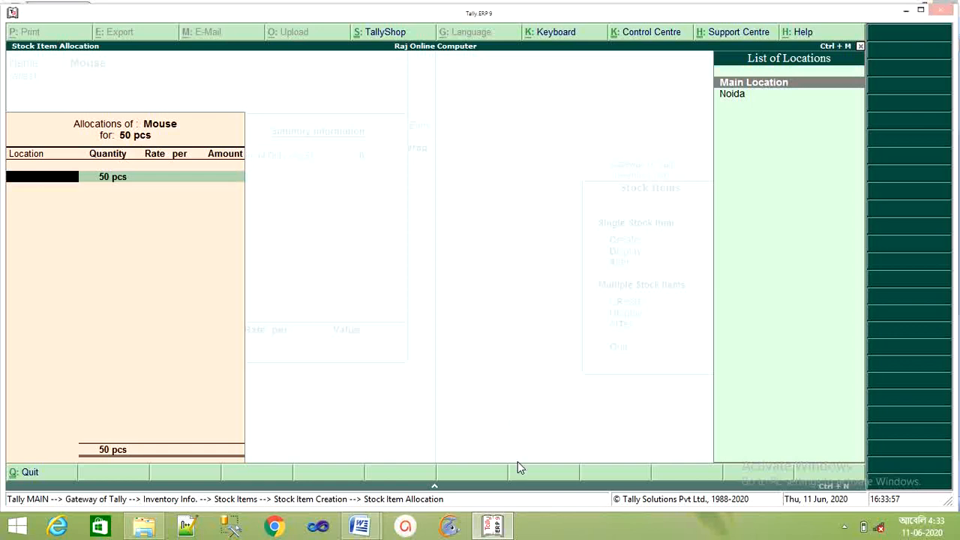
- Create a godown named Park Street under Main Location for the Mouse's opening stock
key("alt+c")
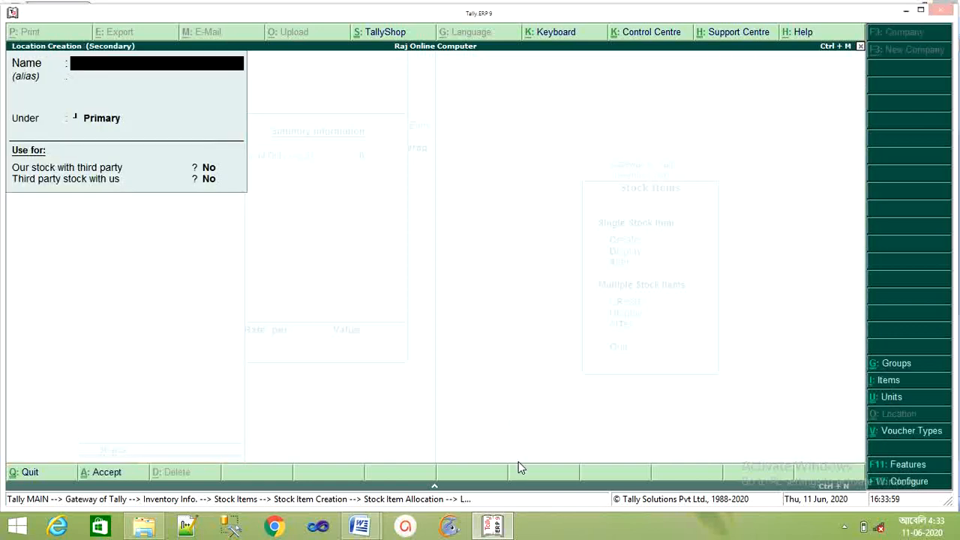
type("Park Street")
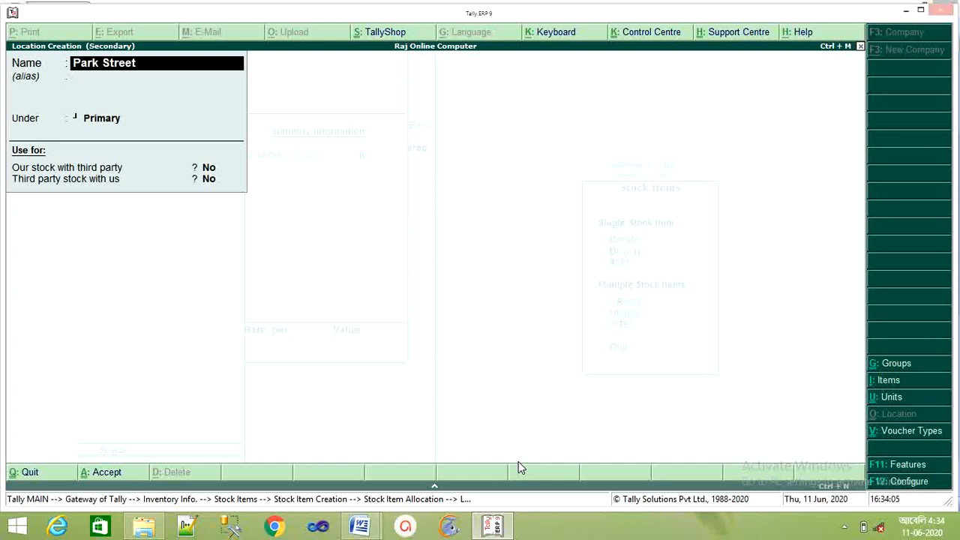
key("Return")
key("Return")
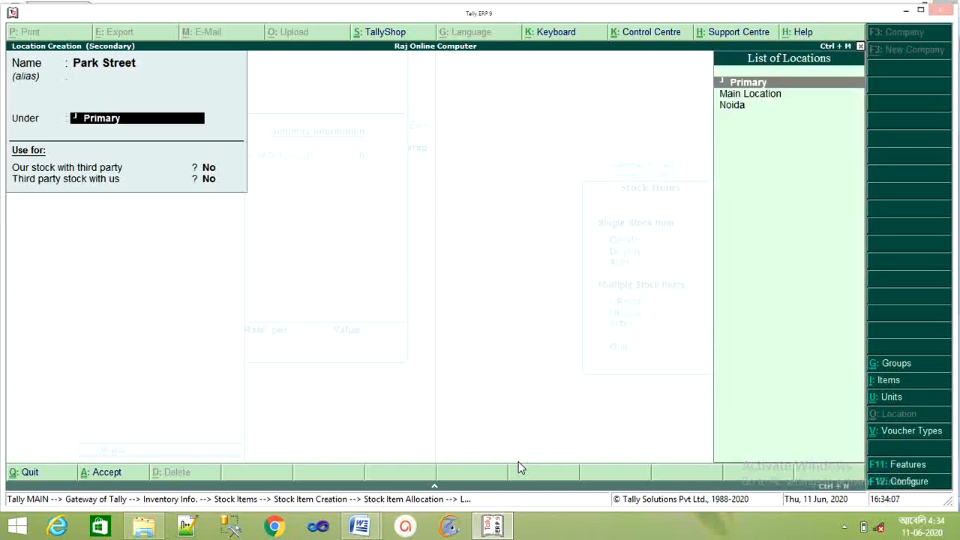
key("Down")
key("Down")
key("Up")
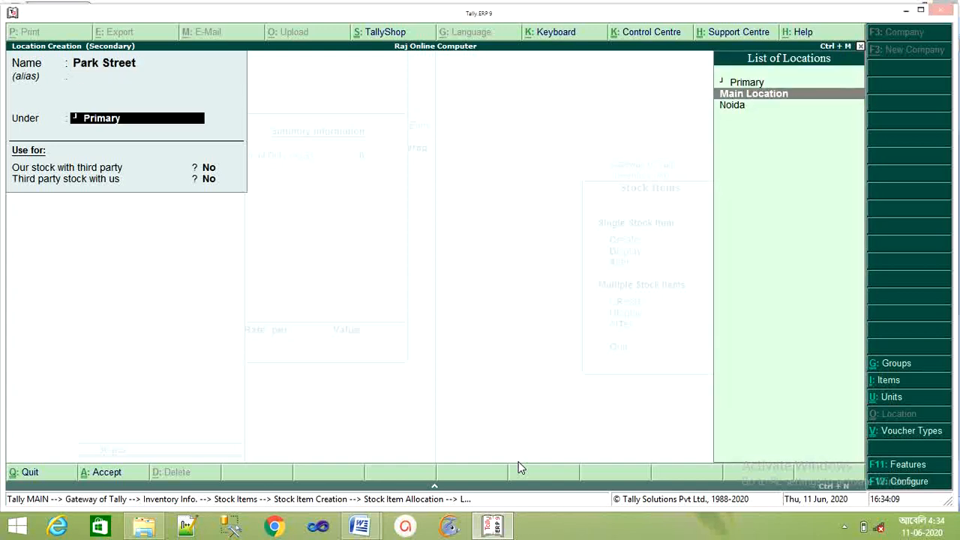
key("Return")
key("Return")
key("Return")
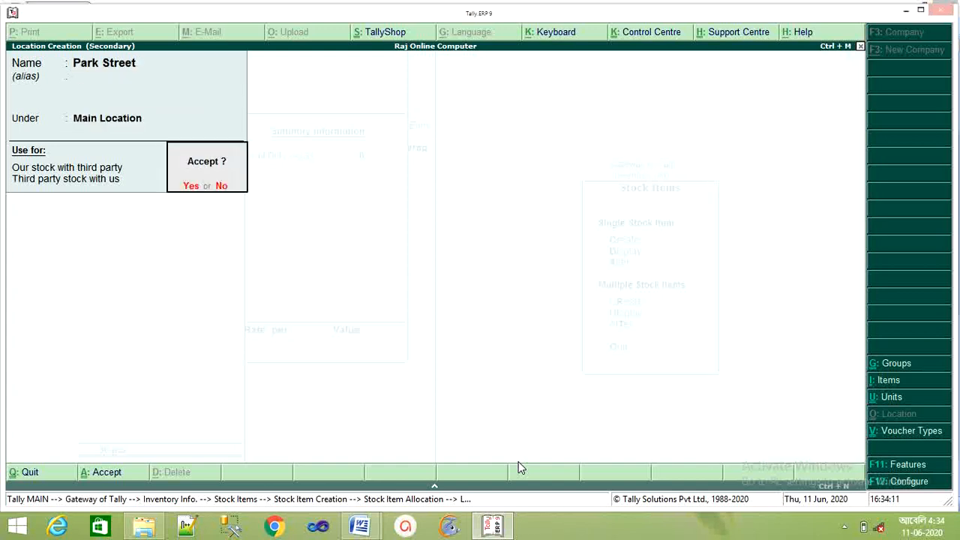
key("Return")
- Allocate the Mouse's 50 pcs to Park Street at a rate of 100 per pcs and save the stock item
key("Return")
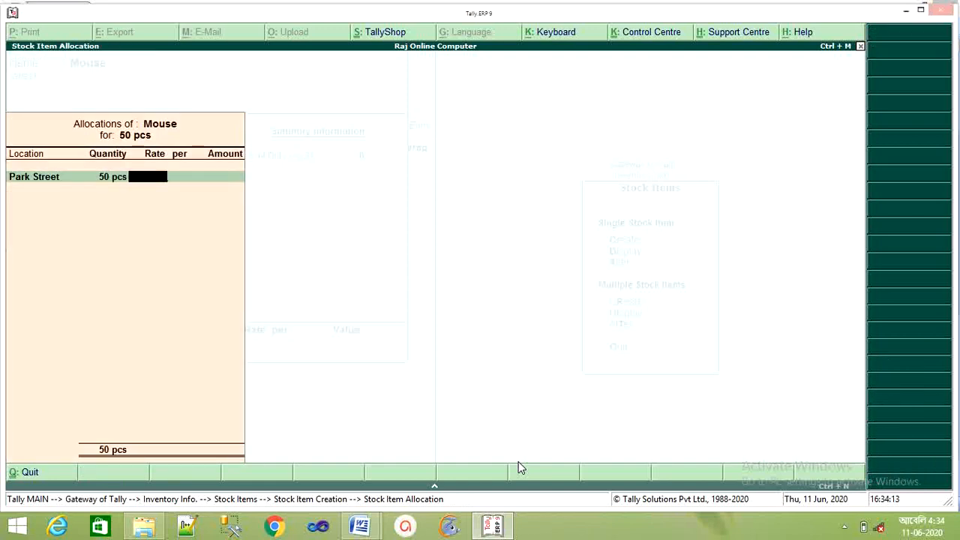
type("100")
key("Return")
key("Return")
key("Return")
key("Return")
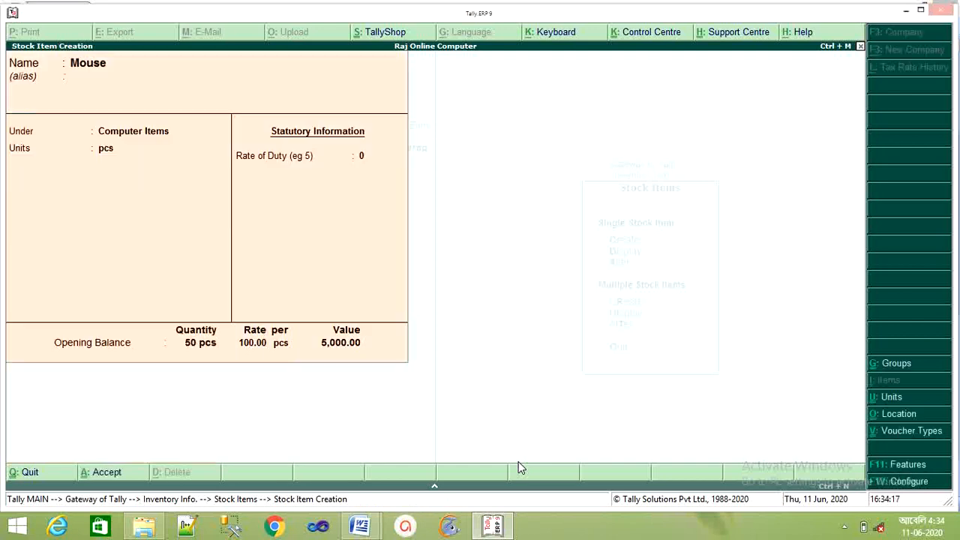
key("Return")
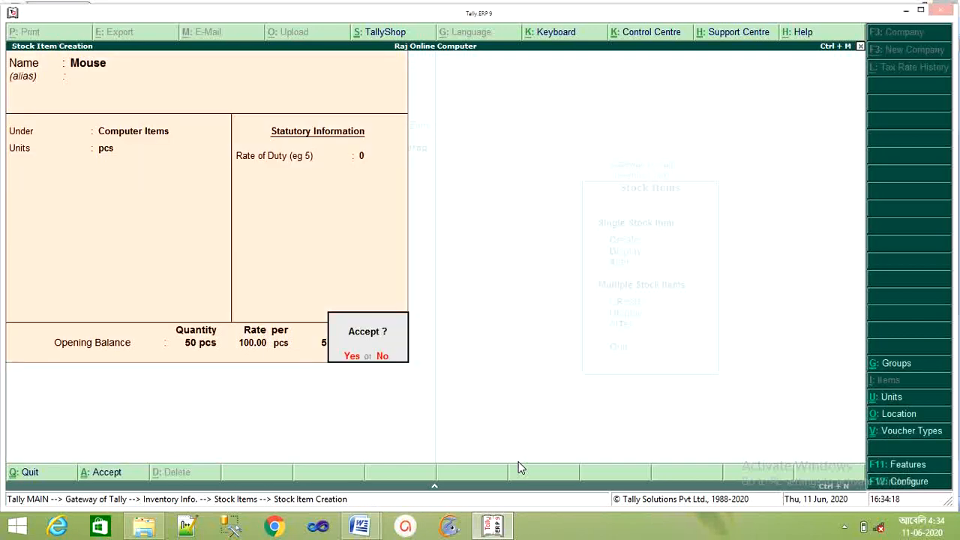
key("Return")
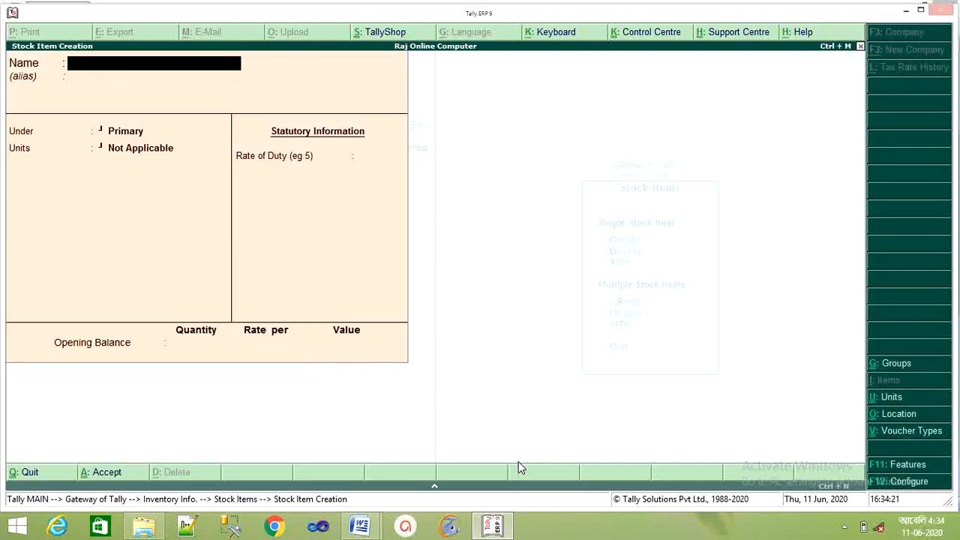
- Check the Printer row of the item table in the Word test document and return to Tally.ERP 9
mouse_move(360, 527)
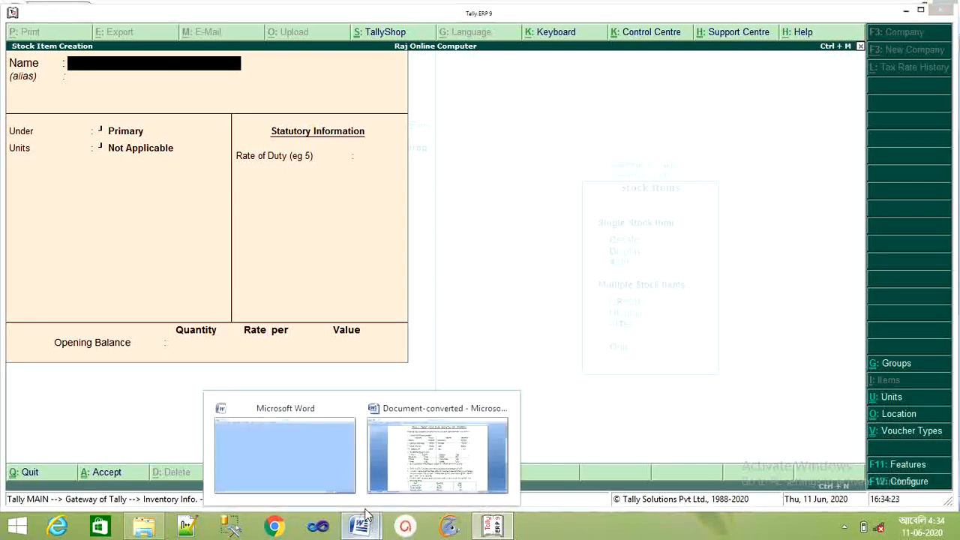
left_click(415, 470)
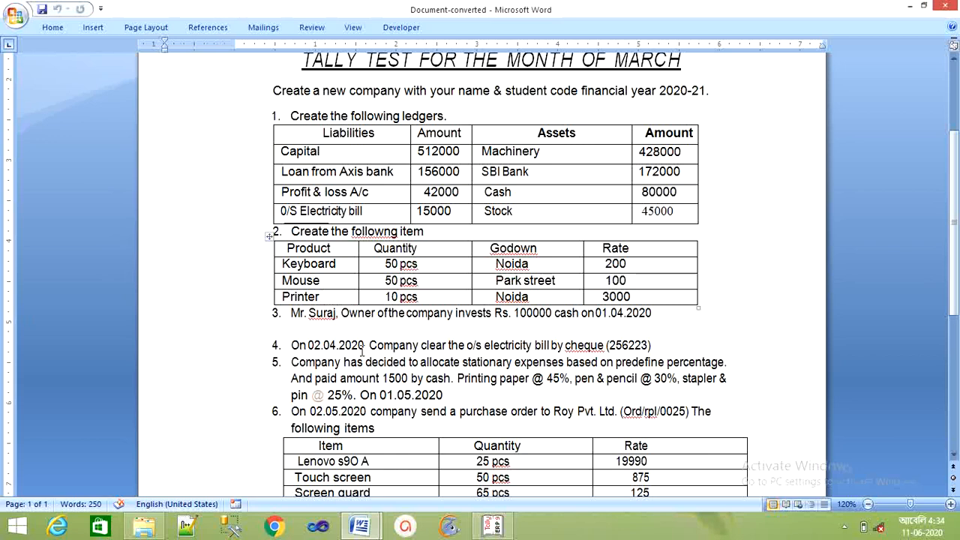
left_click(492, 525)
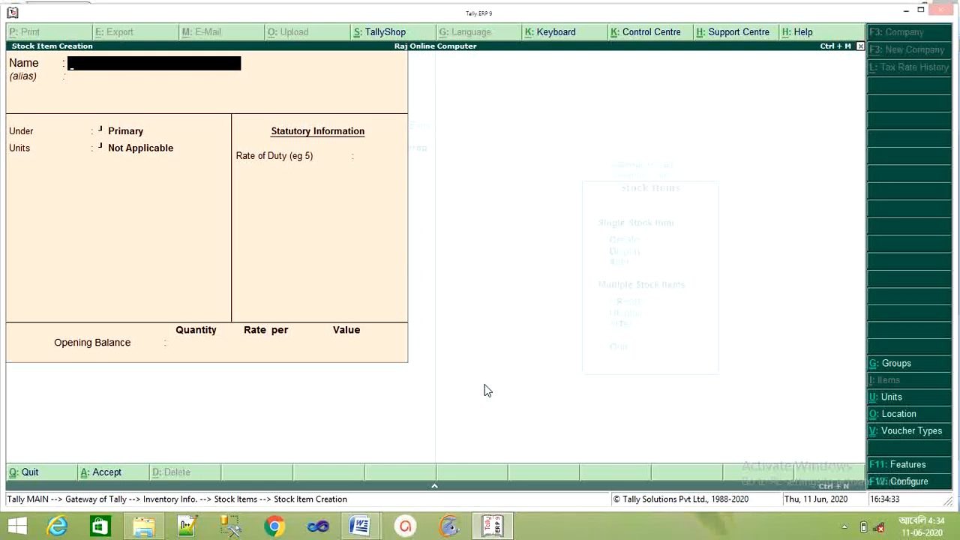
- Set up a stock item named Printer under Computer Items with unit pcs, duty rate 0 and an opening quantity of 10 pcs
type("Printer")
key("Return")
key("Return")
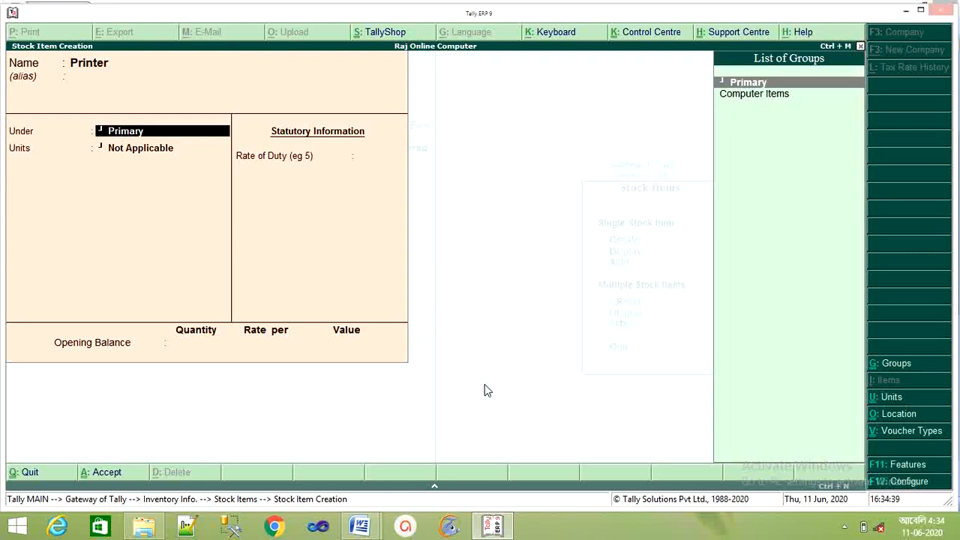
key("Down")
key("Return")
key("Return")
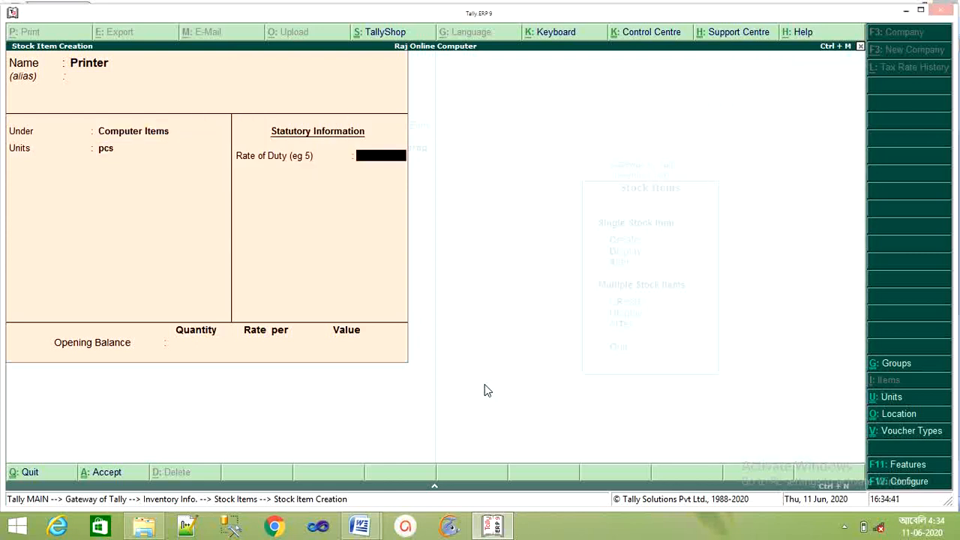
key("Return")
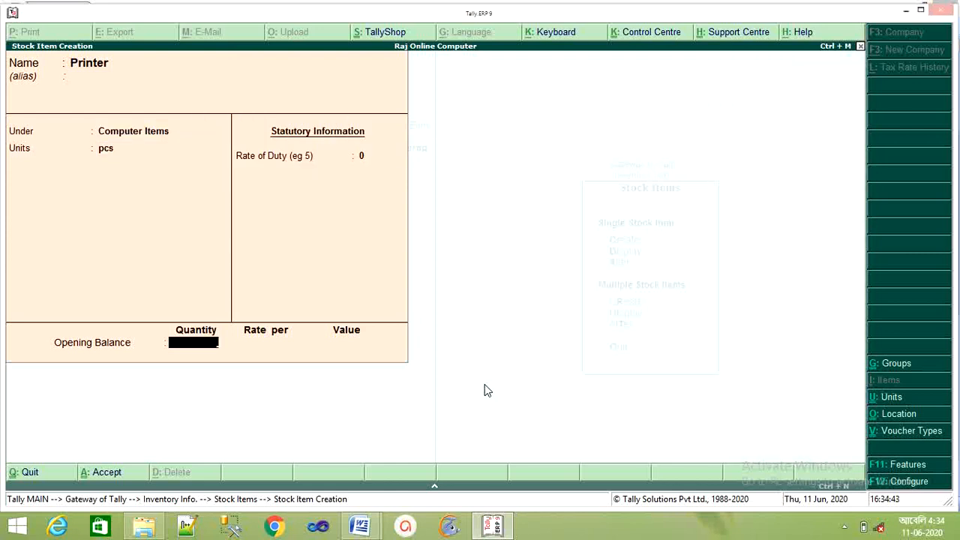
type("10")
key("Return")
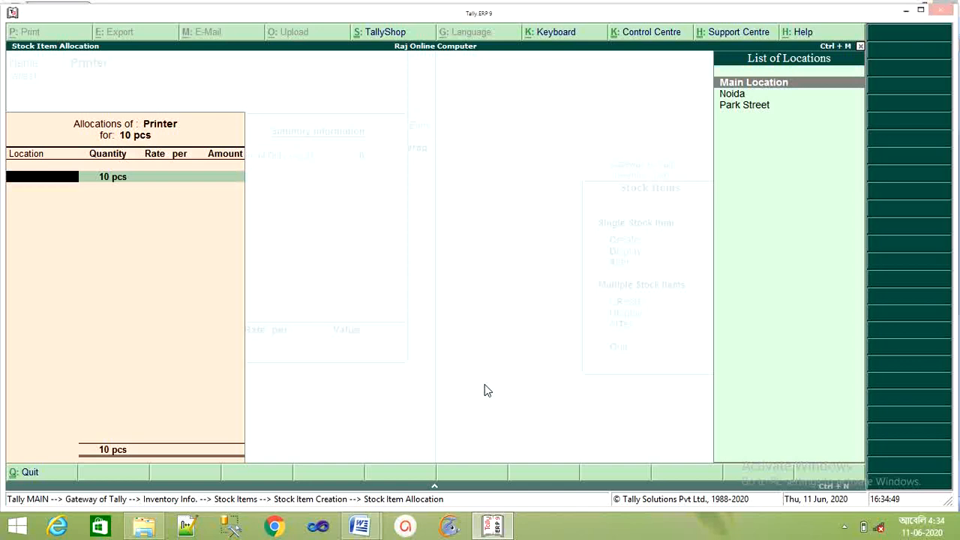
- Allocate the Printer's 10 pcs to the Noida godown at a rate of 3000 per pcs and save the stock item
key("Down")
key("Return")
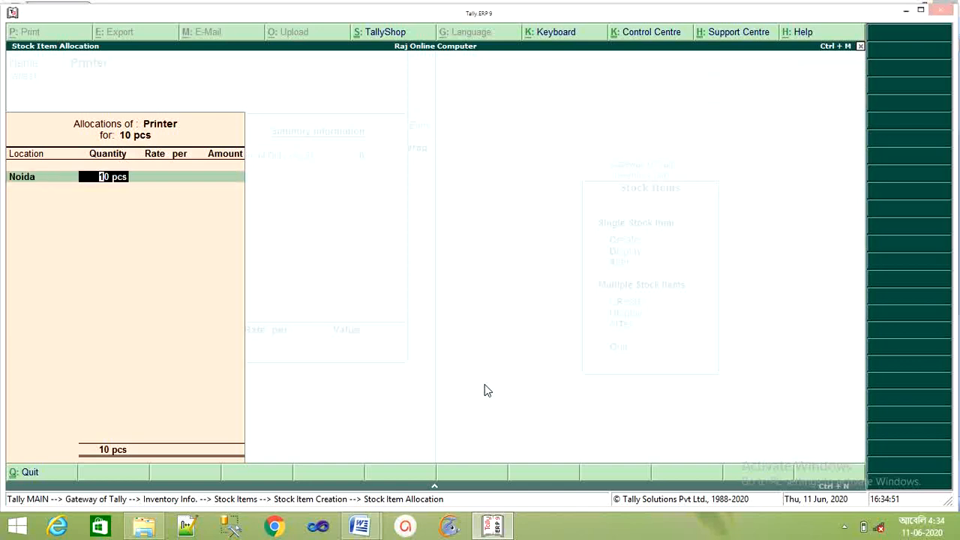
key("Return")
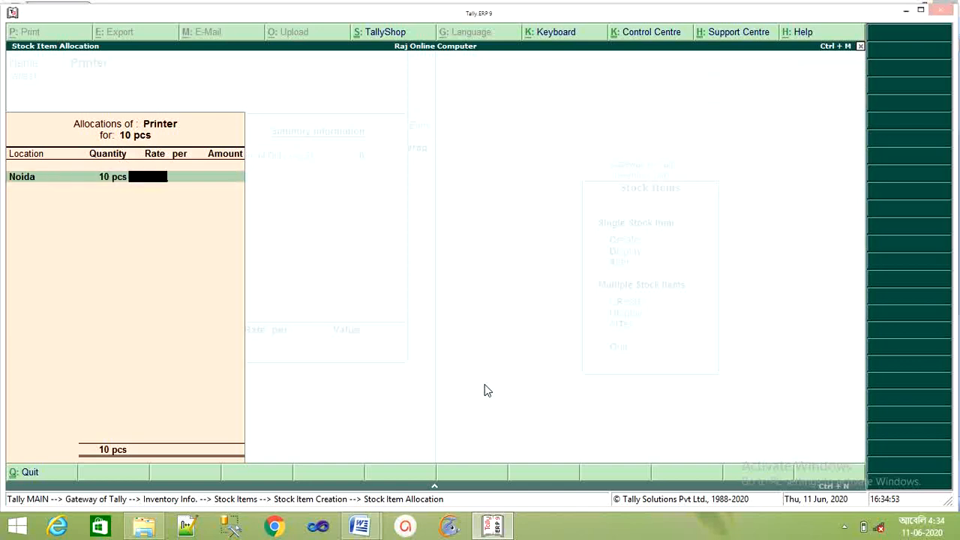
type("3000")
key("Return")
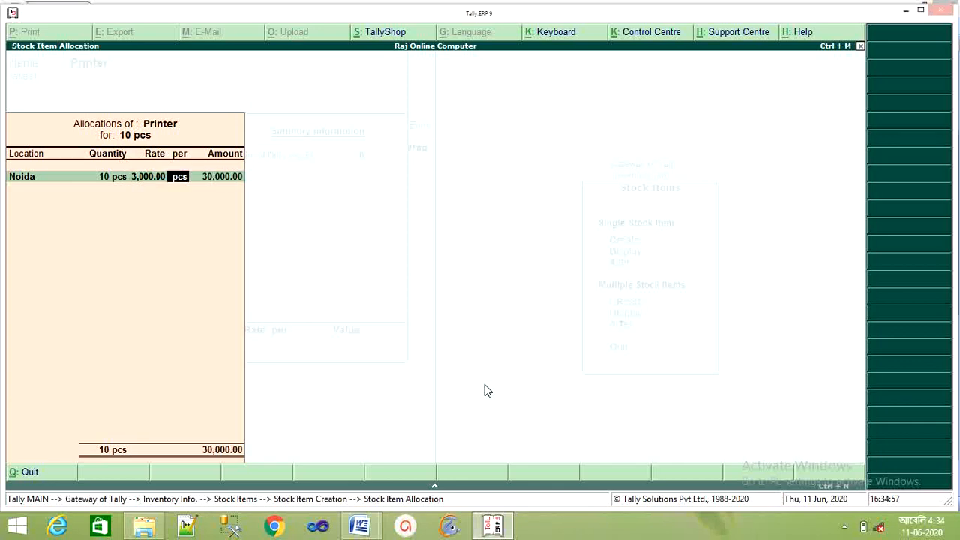
key("Return")
key("Return")
key("Return")
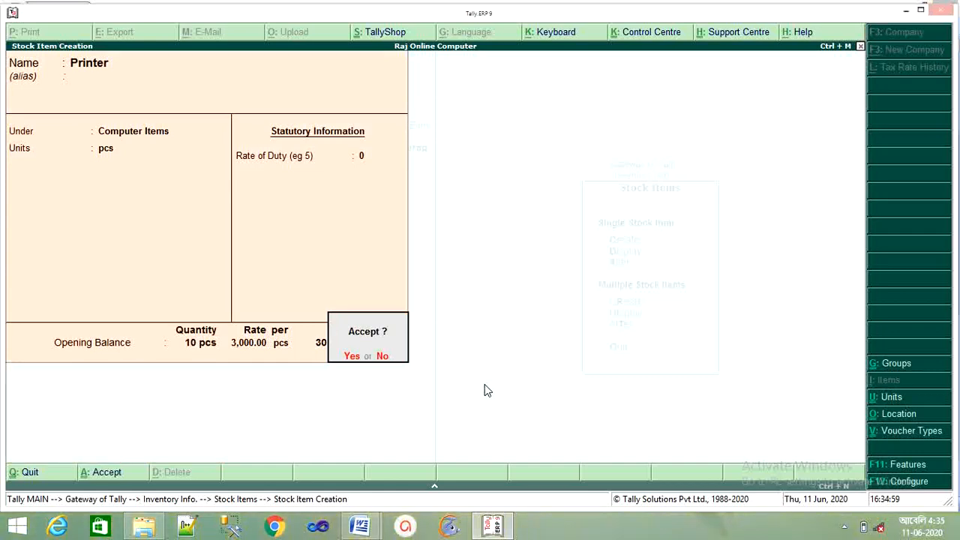
key("Return")
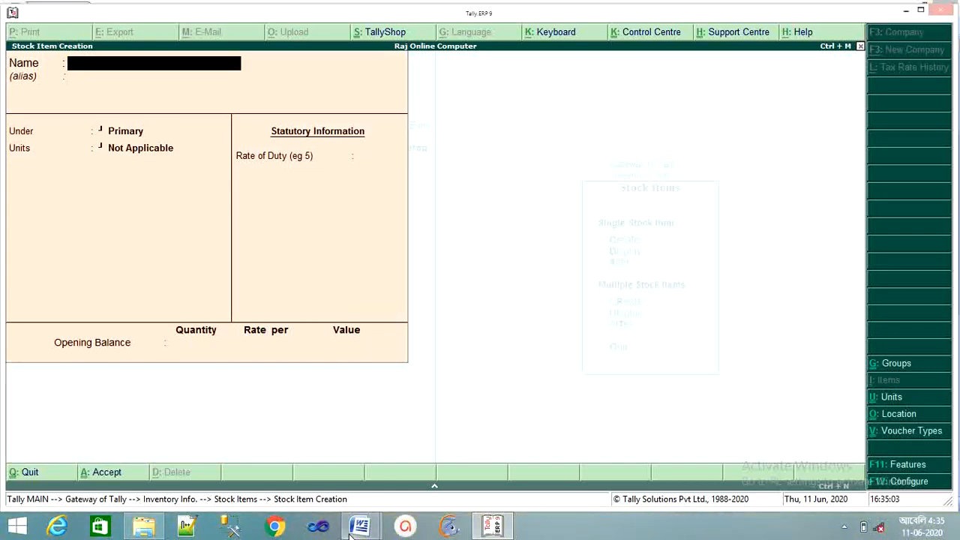
- Read question 3 about the owner's cash investment in the Word test document and return to Tally.ERP 9
mouse_move(359, 526)
left_click(397, 459)
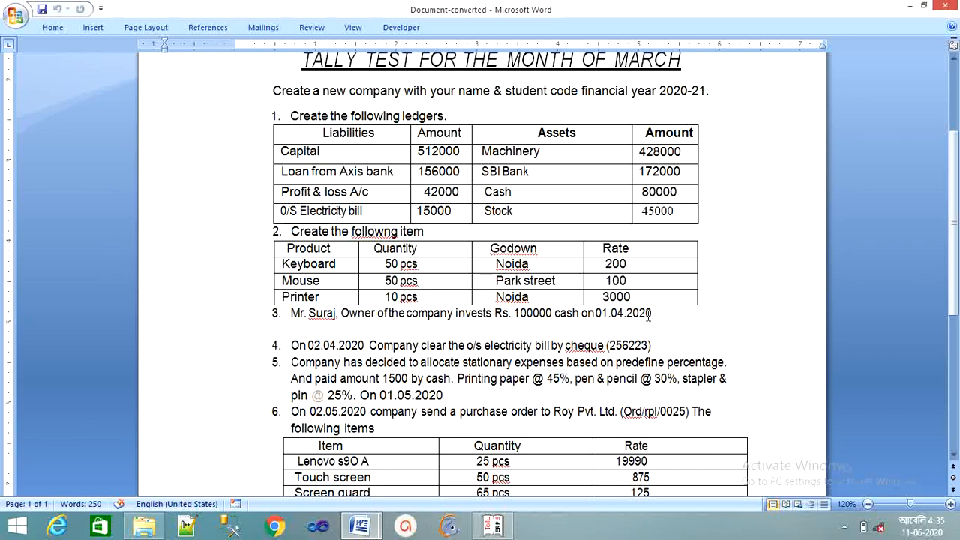
left_click(489, 527)
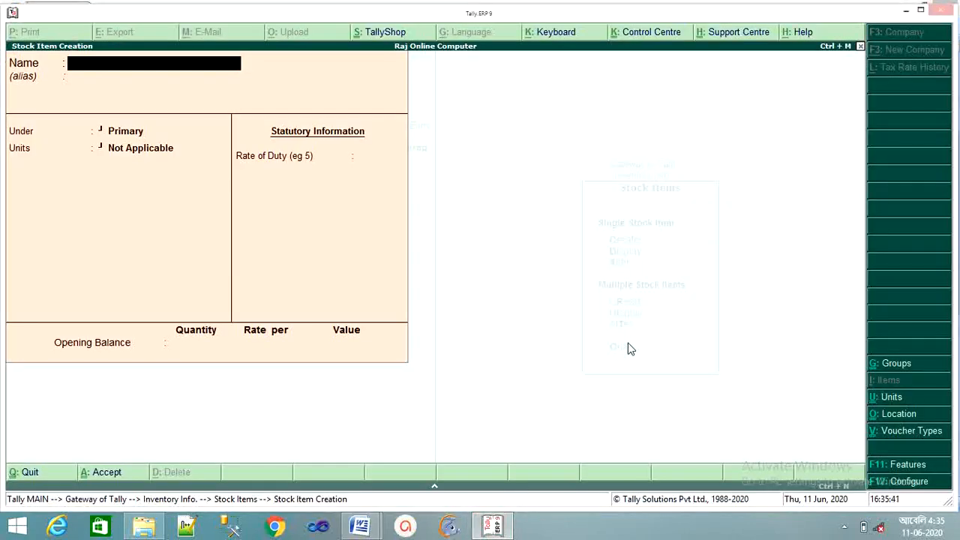
- Leave stock item creation and open a new Receipt voucher in the accounting vouchers
key("Escape")
key("y")
key("Escape")
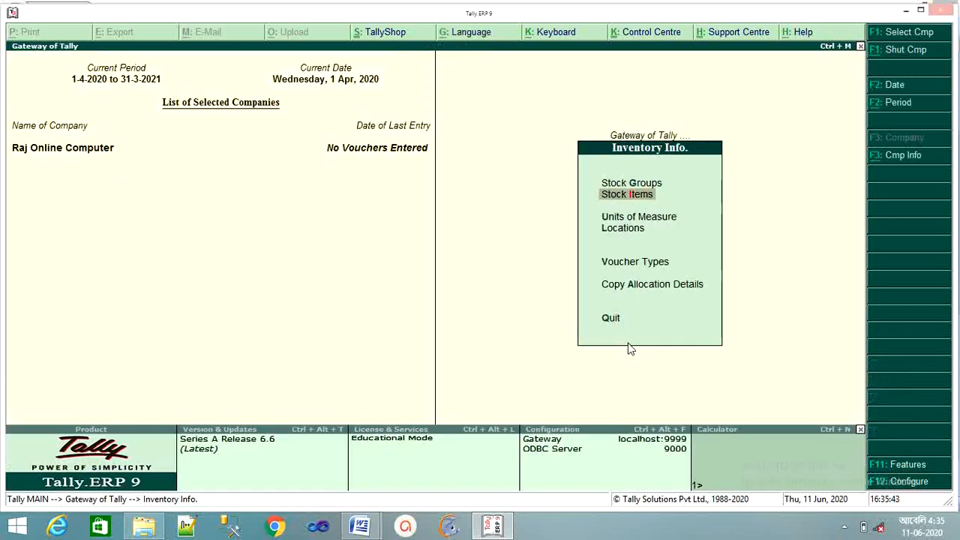
key("Escape")
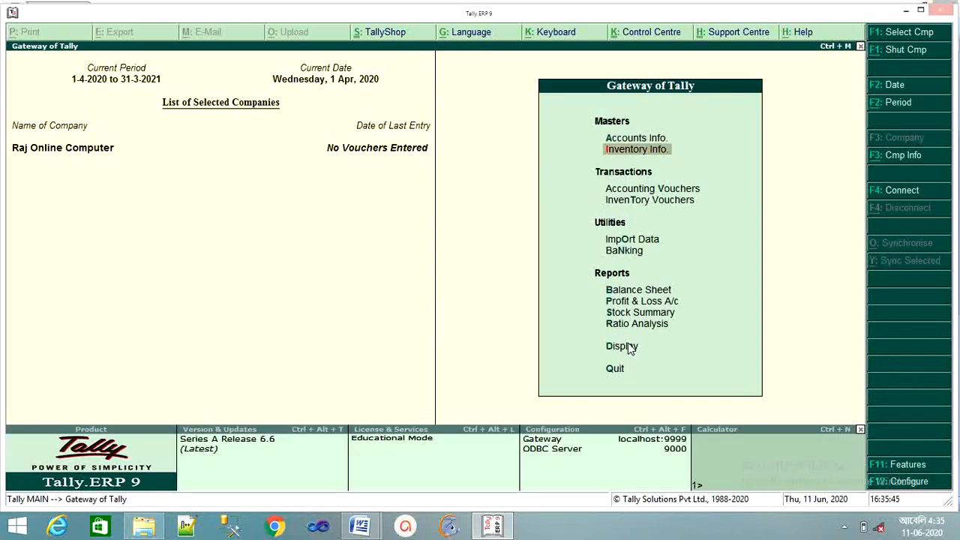
key("Down")
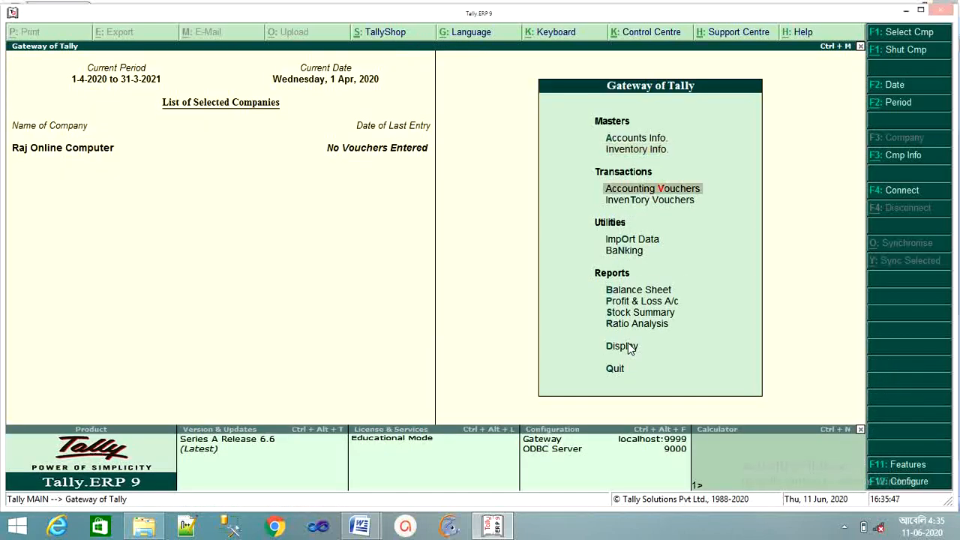
key("Return")
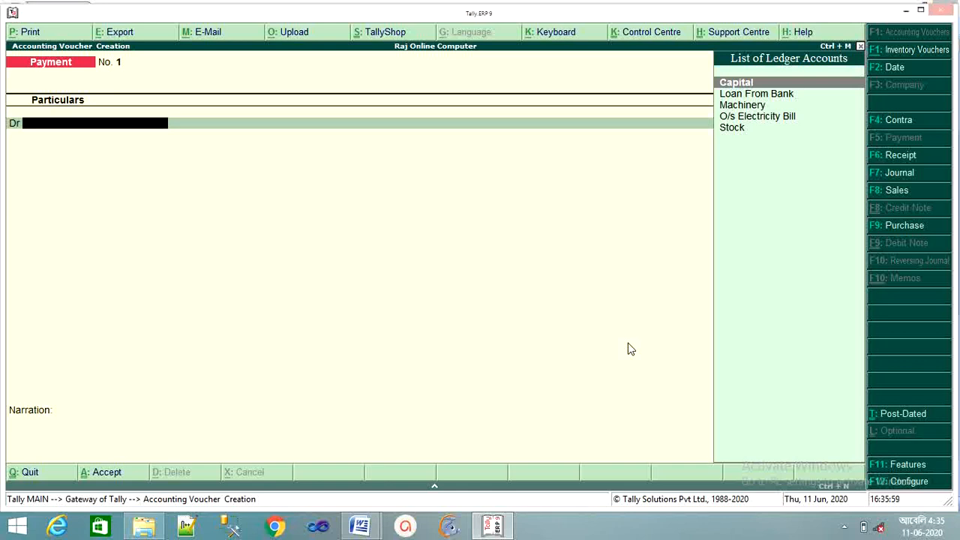
key("F6")
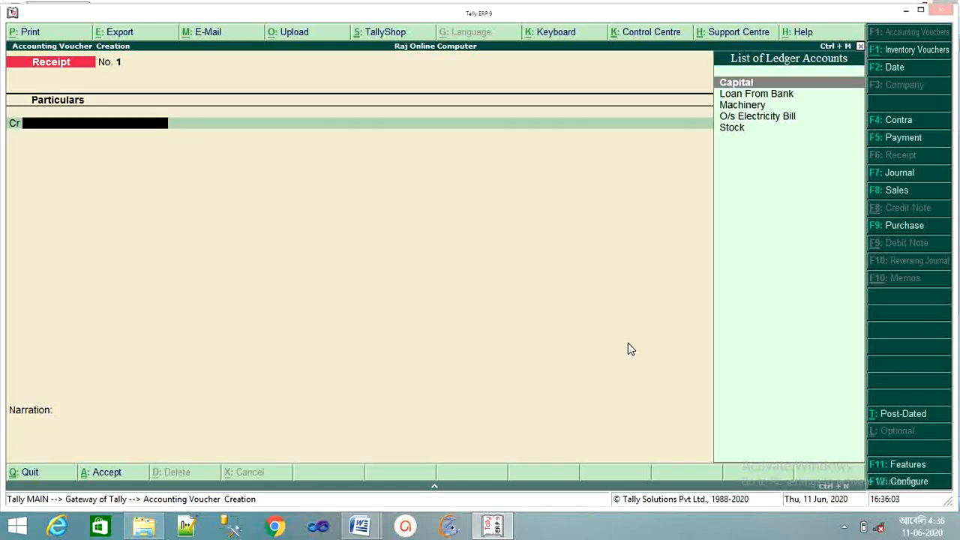
- Record the owner's investment by crediting Capital with 100000, debiting Cash with the same amount, and saving the receipt without a narration
type("ca")
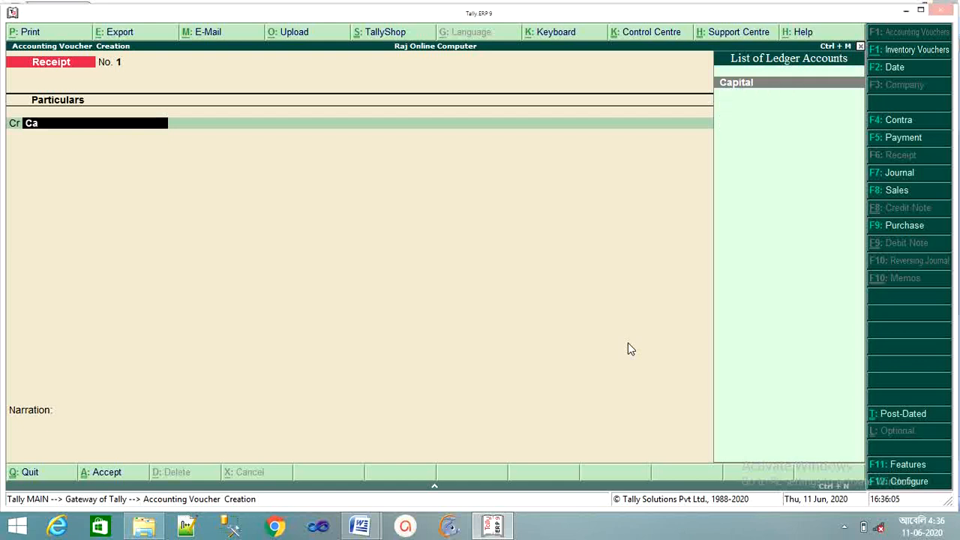
key("BackSpace")
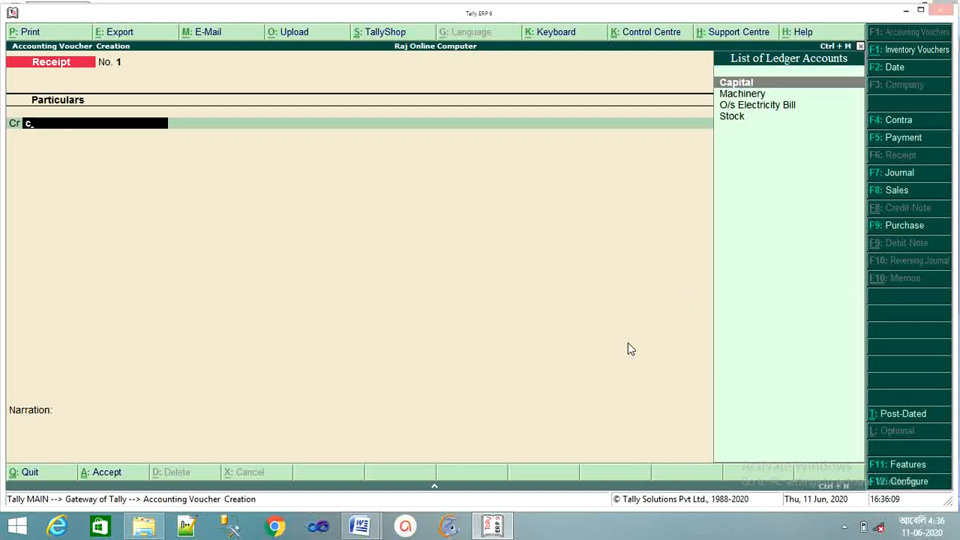
key("Return")
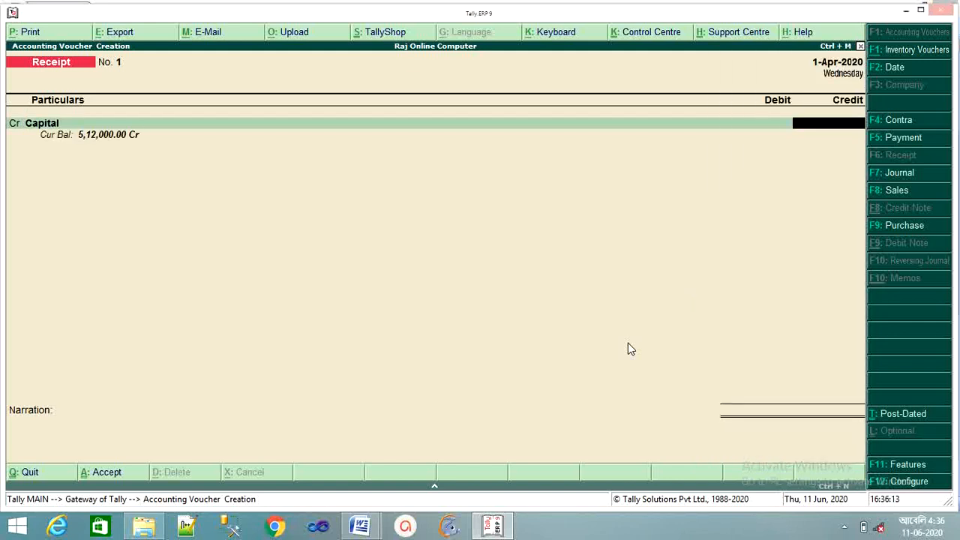
type("100000")
key("Return")
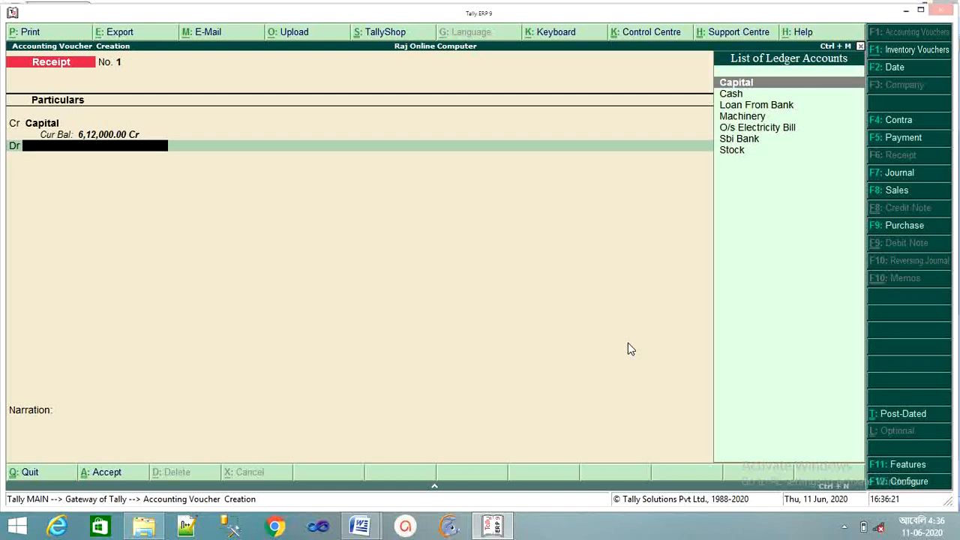
key("Down")
key("Return")
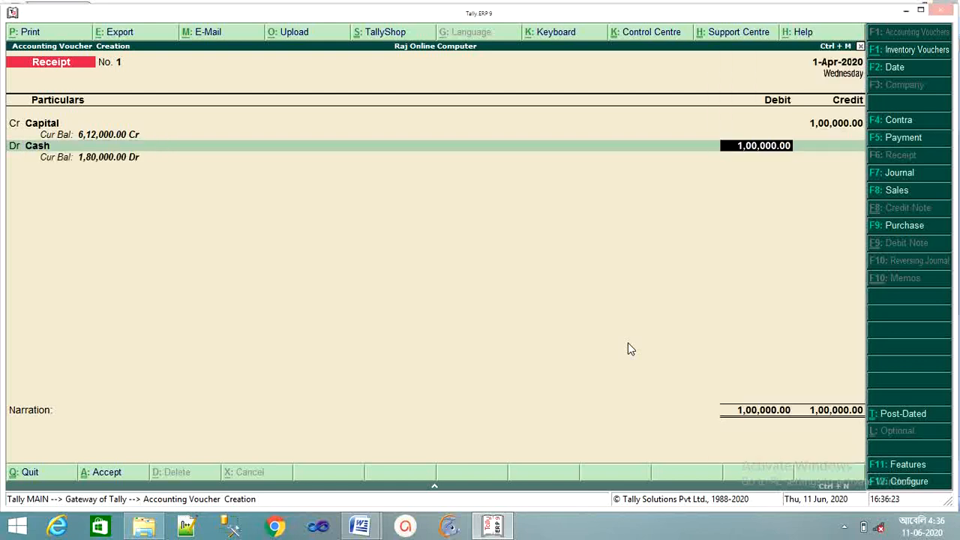
key("Return")
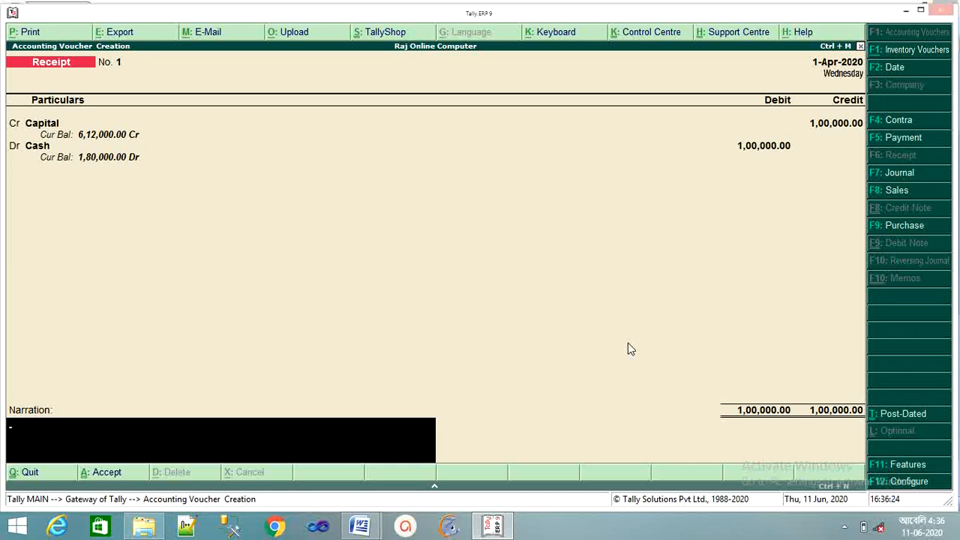
key("Return")
key("Return")
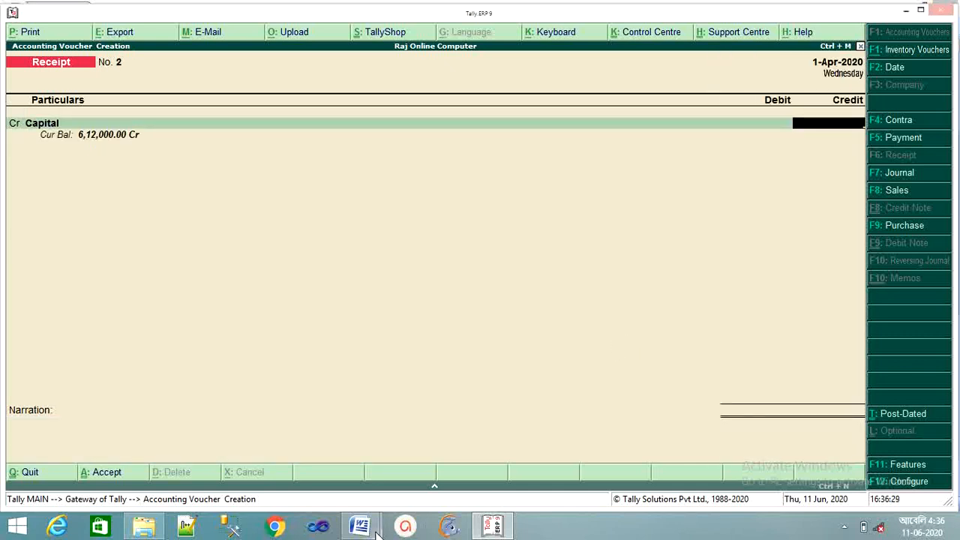
- Read question 4 about clearing the outstanding electricity bill in the Word test document and return to Tally.ERP 9
mouse_move(367, 529)
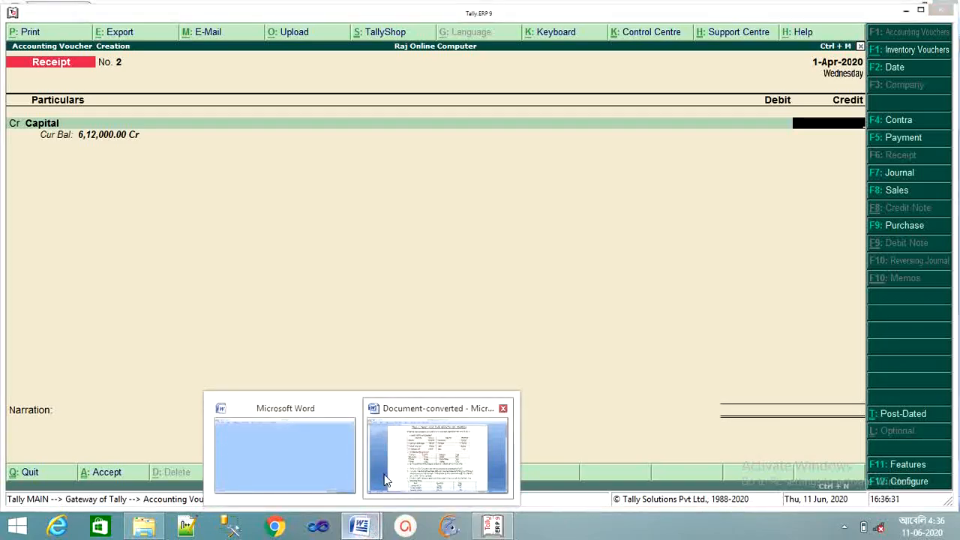
left_click(383, 471)
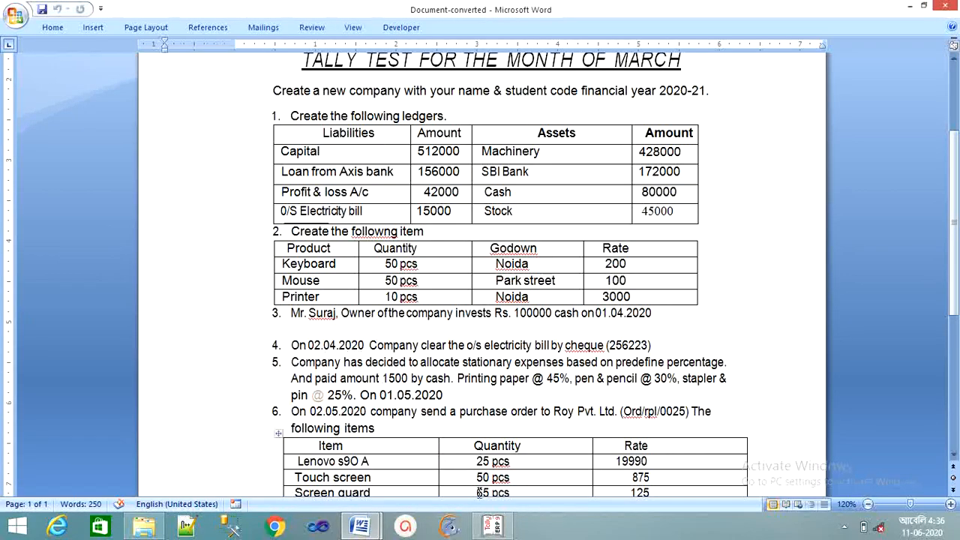
left_click(488, 521)
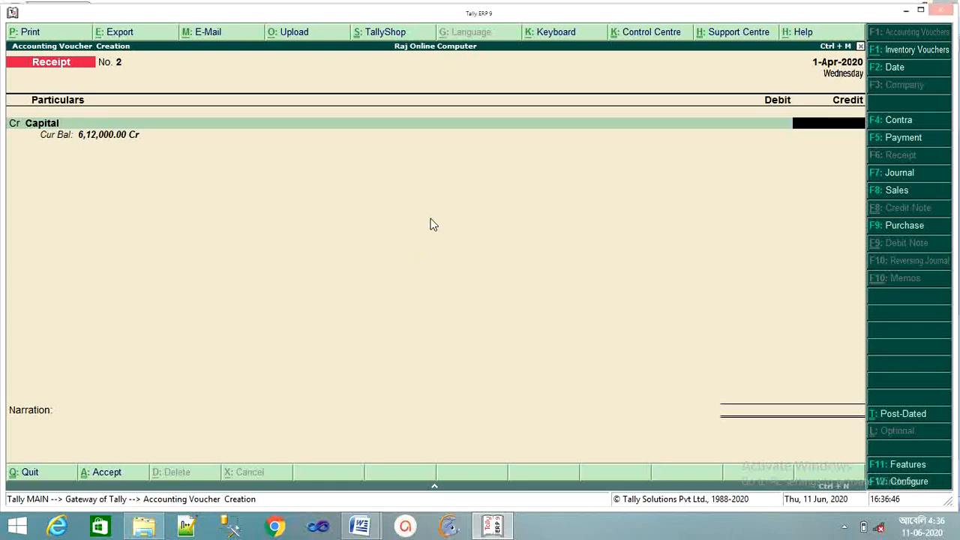
left_click(489, 530)
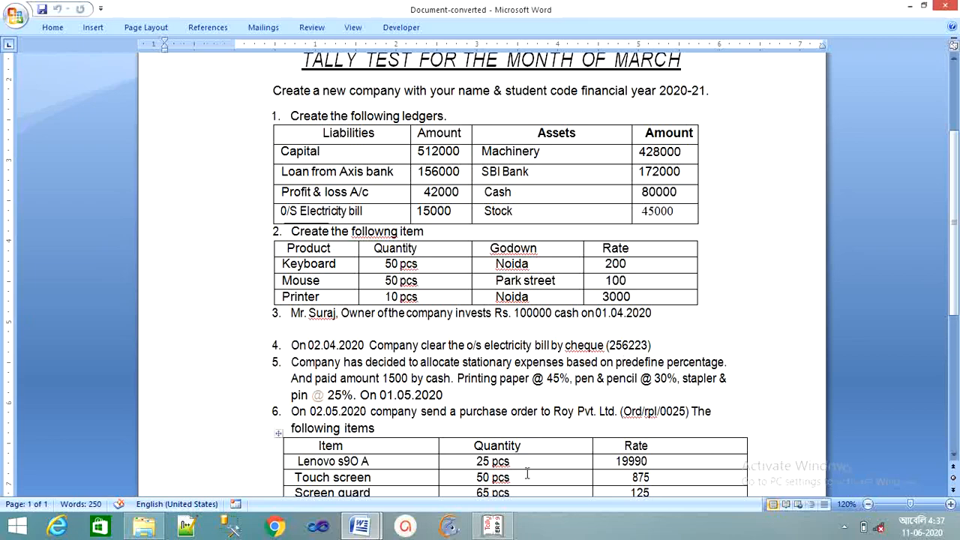
left_click(488, 529)
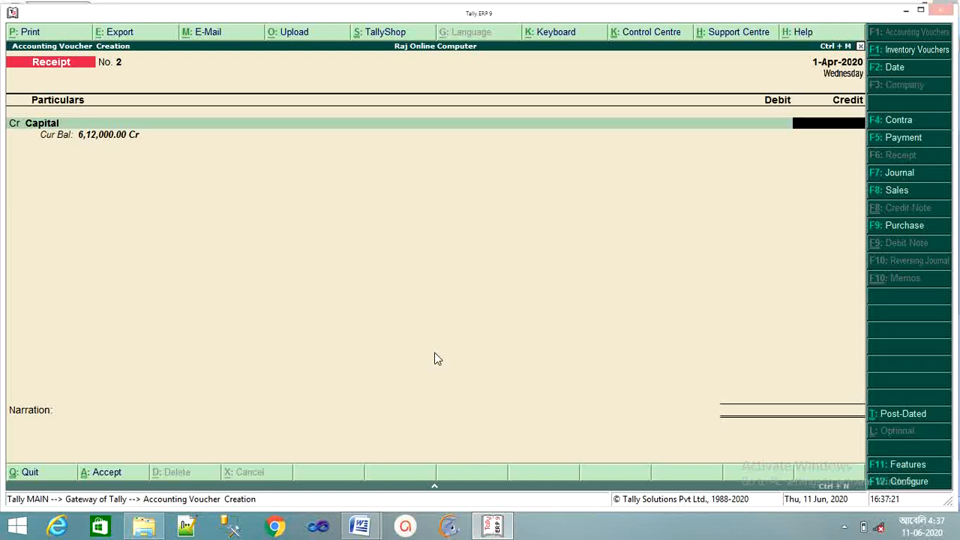
- Switch to a Payment voucher and debit the O/s Electricity Bill ledger
key("F5")
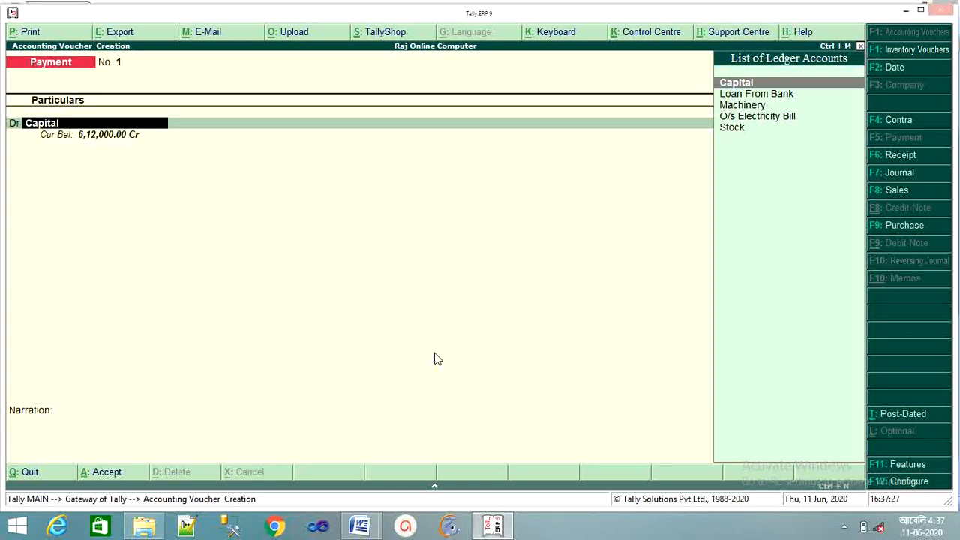
key("Down")
key("Down")
key("Down")
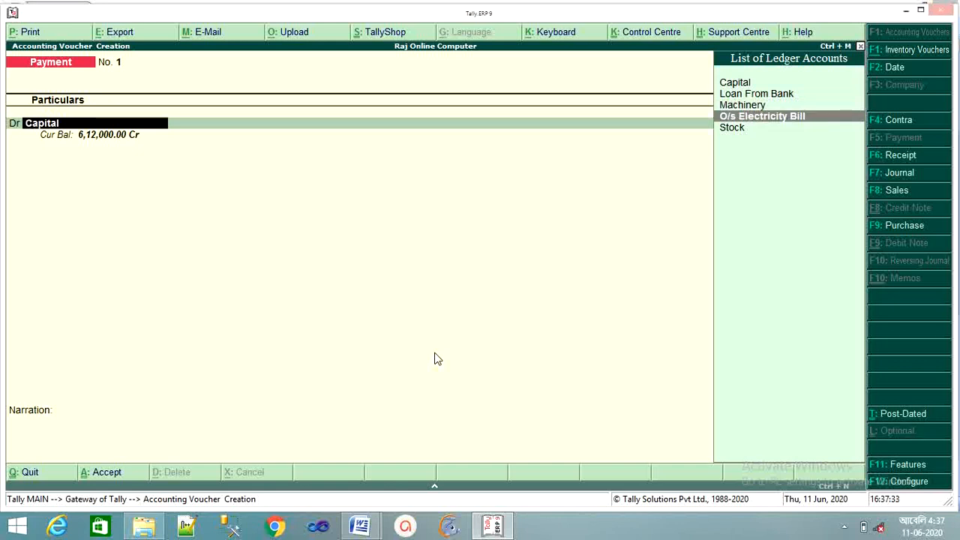
key("Return")
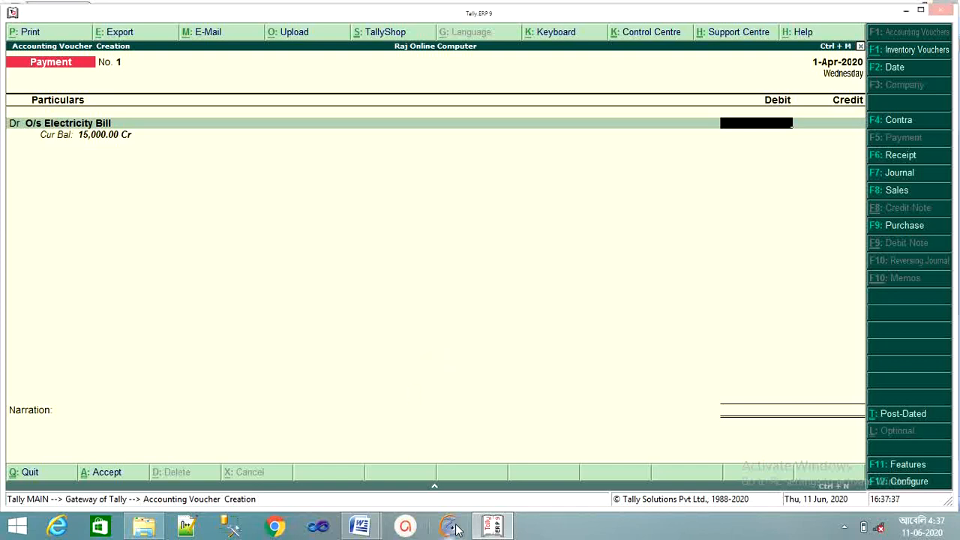
- Look up the O/S Electricity bill amount in the Word document's liabilities table and return to Tally.ERP 9
mouse_move(359, 529)
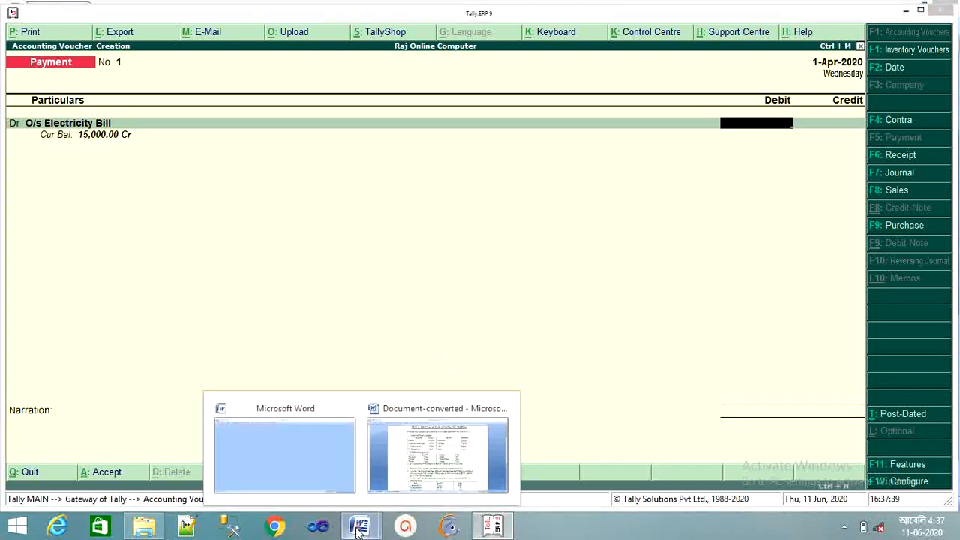
left_click(443, 457)
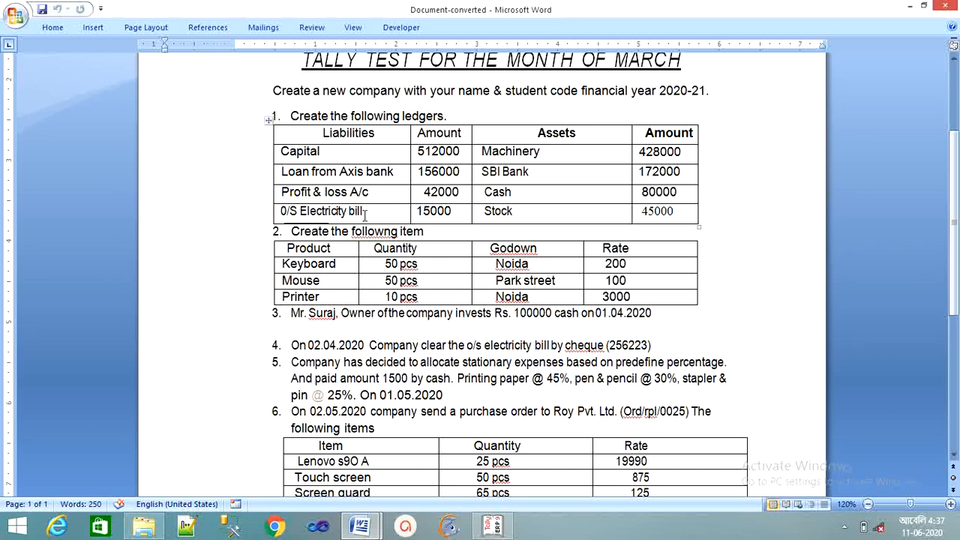
left_click(453, 214)
left_click_drag(460, 215, 360, 214)
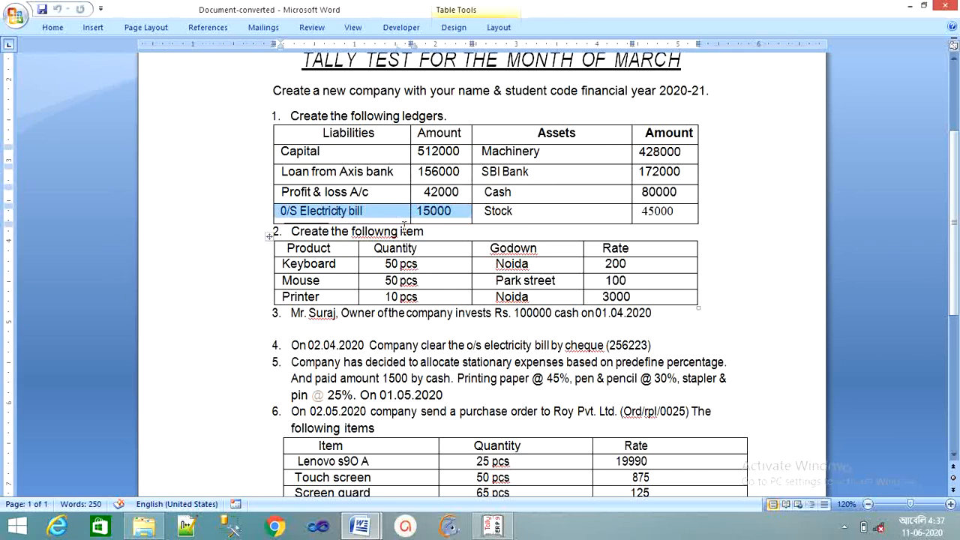
left_click(453, 216)
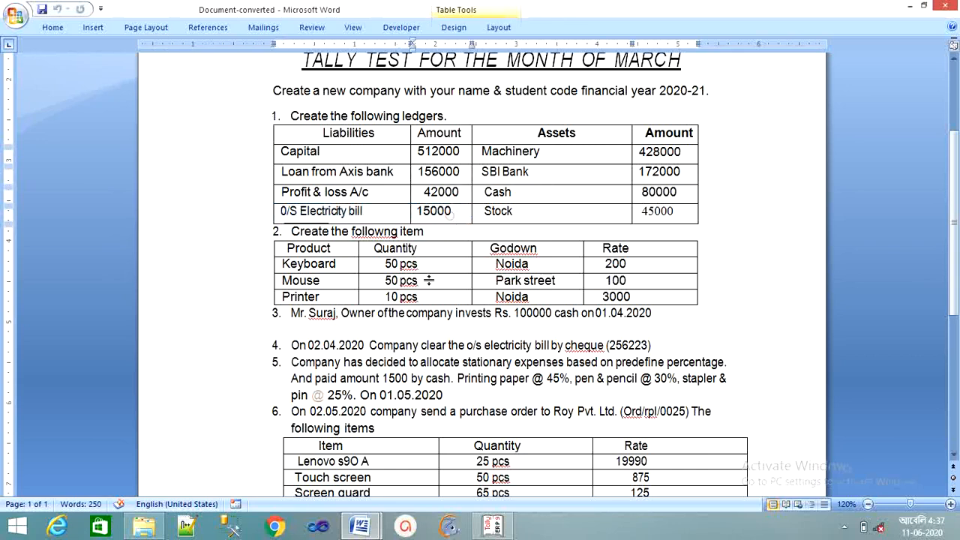
left_click(492, 526)
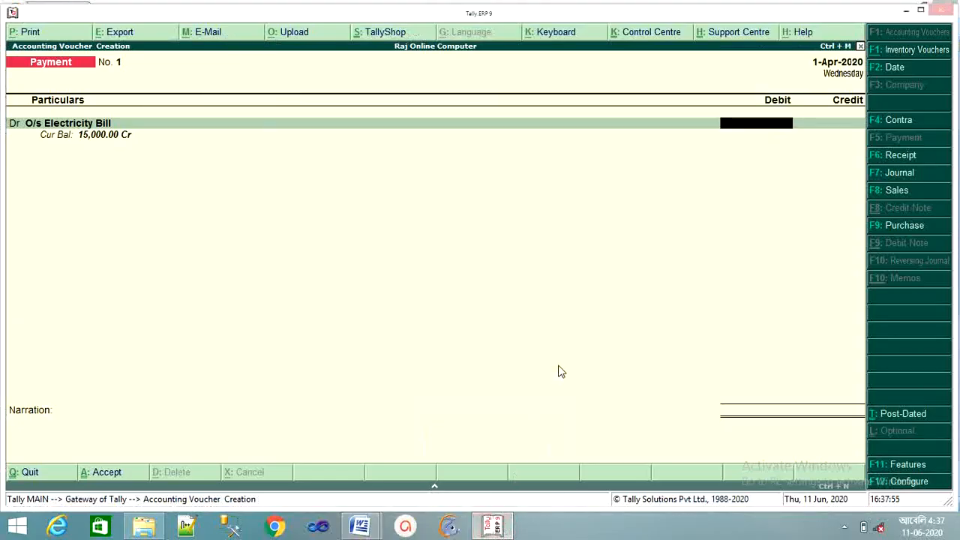
- Set the O/s Electricity Bill debit amount to 15000 in the payment voucher
type("15000")
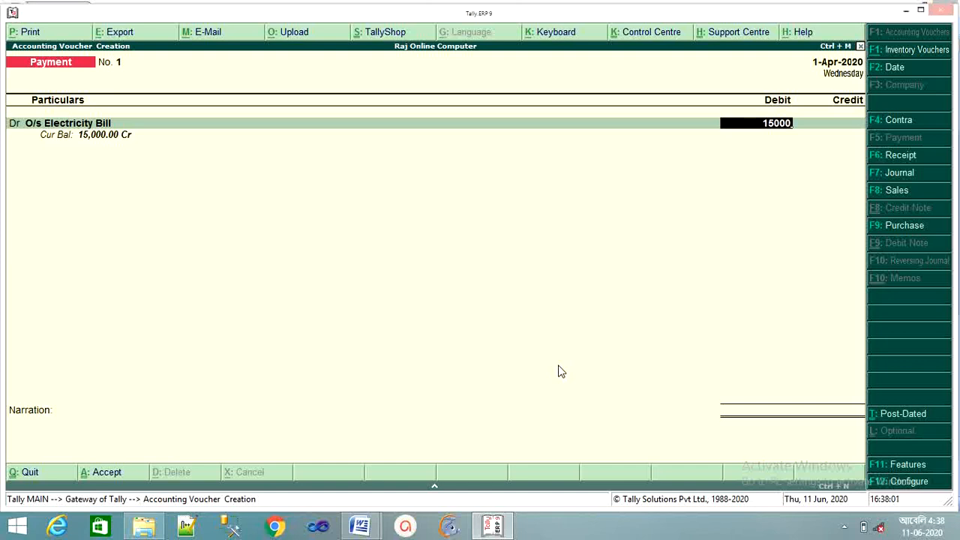
key("Return")
key("Return")
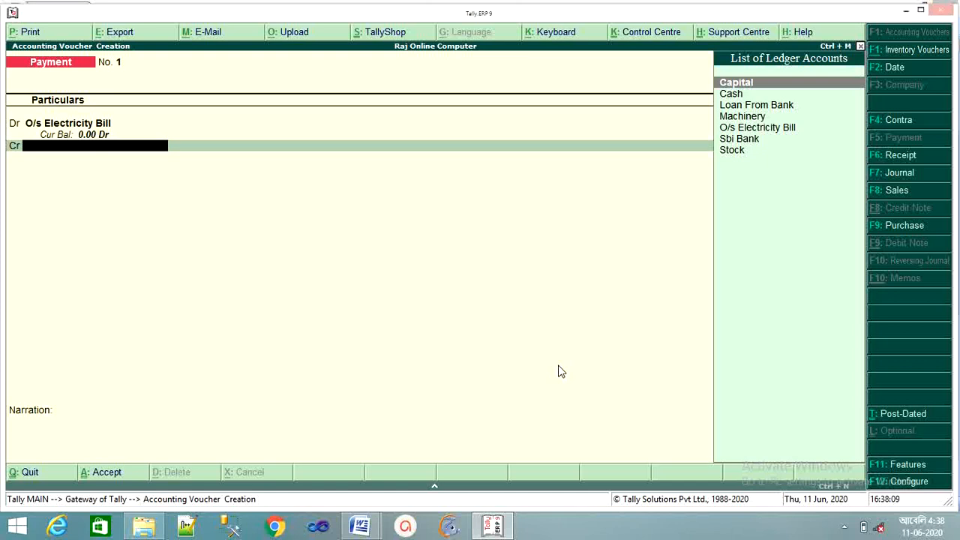
- Credit the Sbi Bank ledger with 15,000.00 in the payment voucher
key("Down")
key("Down")
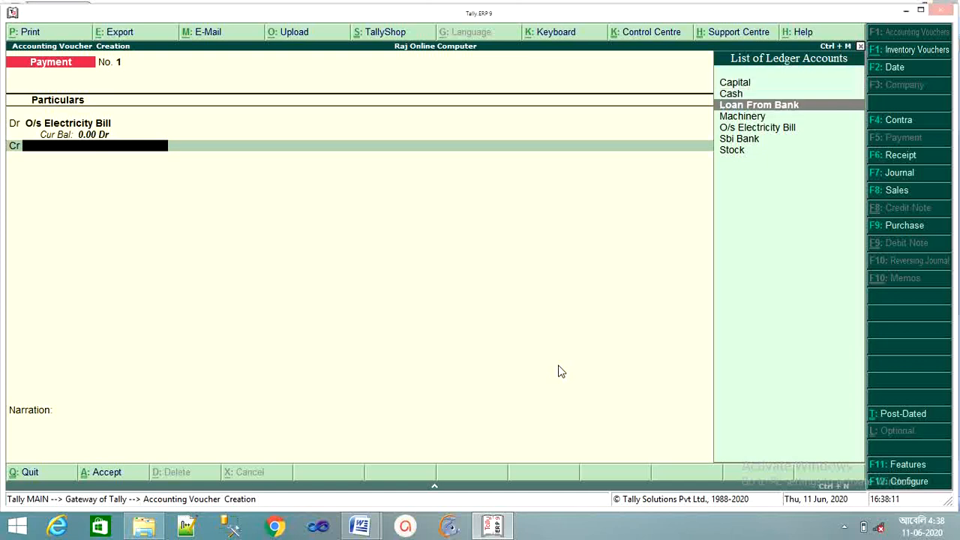
key("Down")
key("Down")
key("Down")
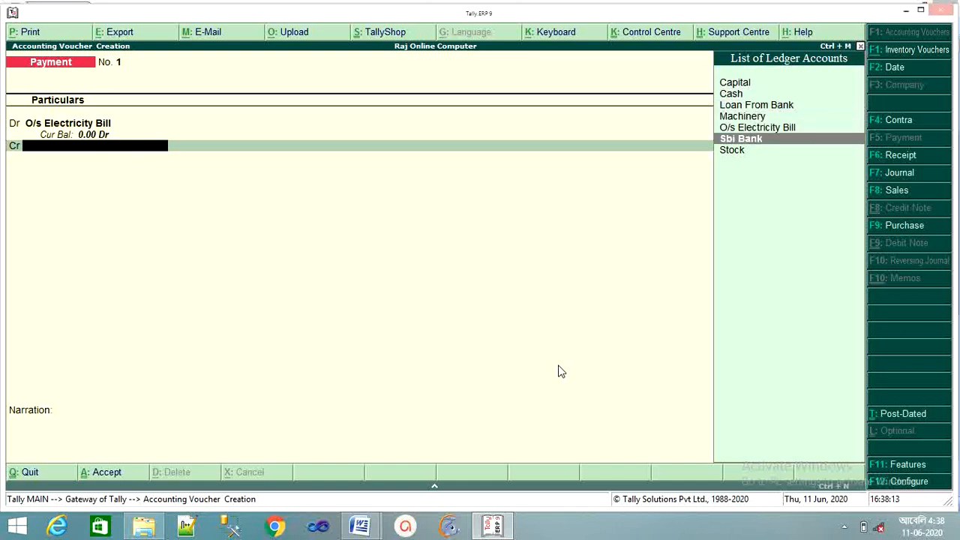
key("Return")
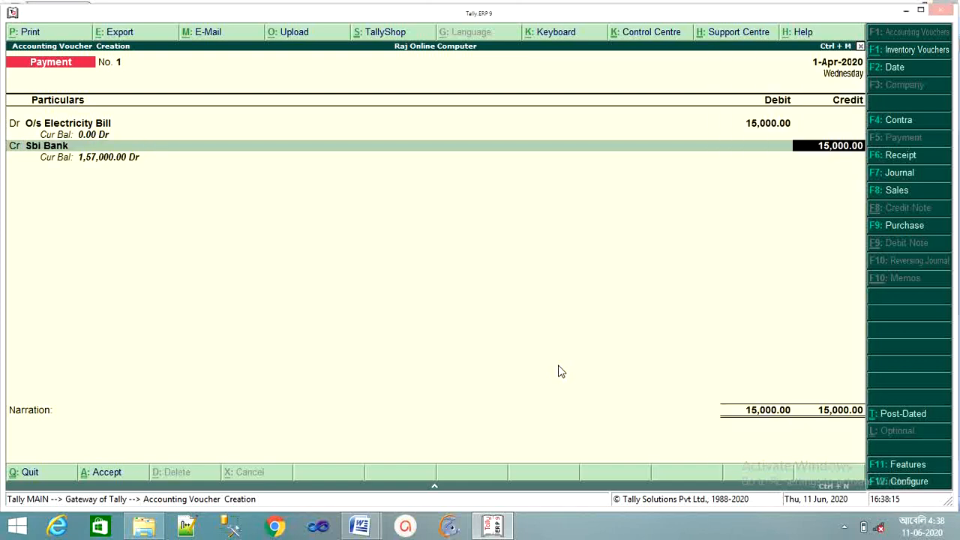
key("Return")
key("Return")
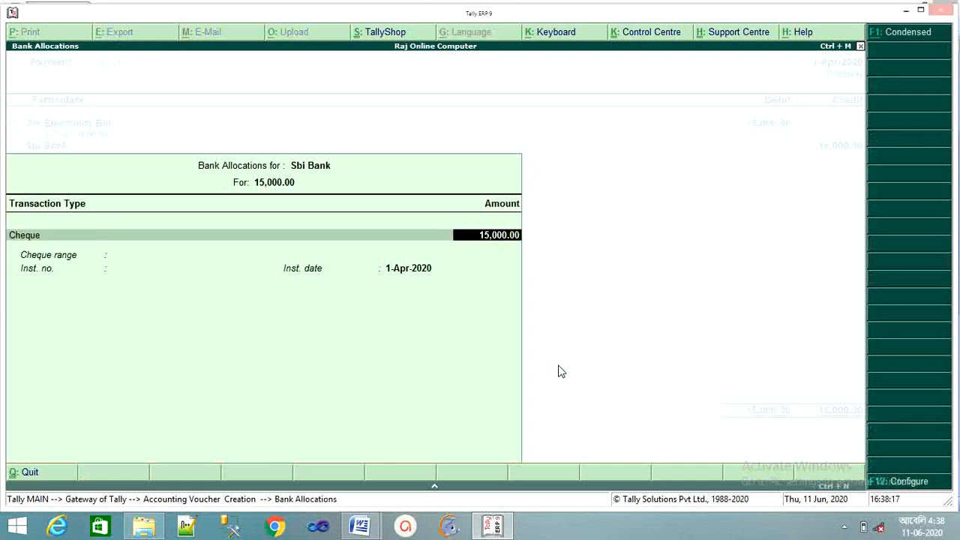
- Enter instrument number 256223 for the Sbi Bank cheque and check it against question 4 in the Word document
key("Return")
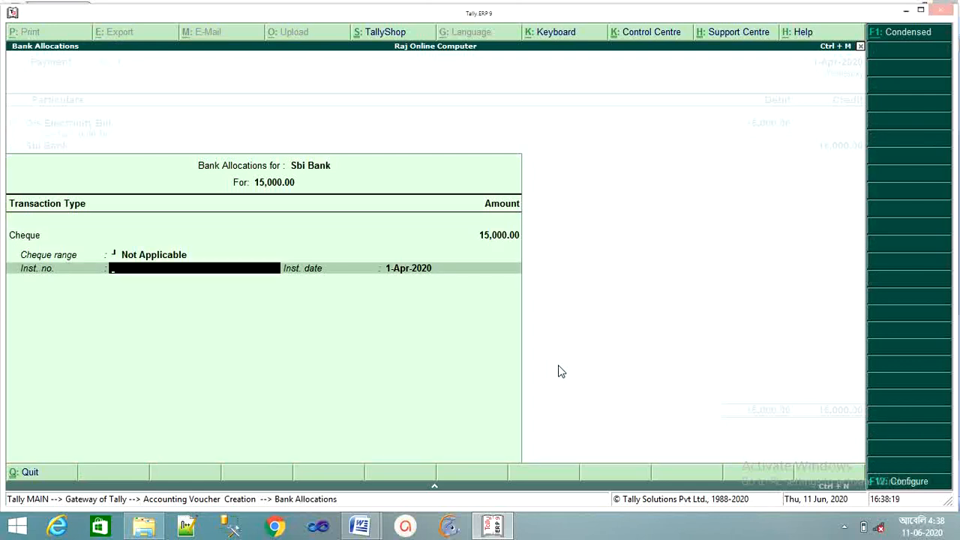
type("256223")
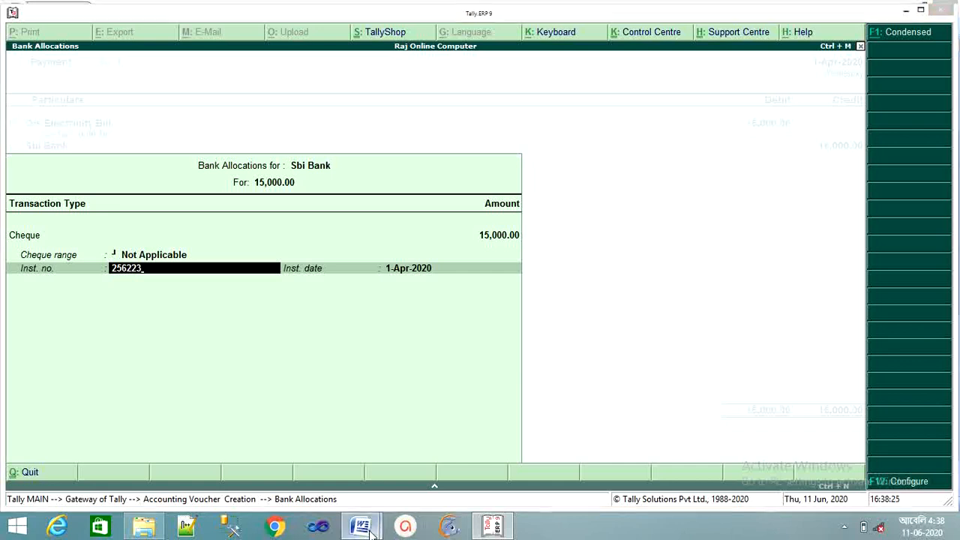
mouse_move(360, 525)
left_click(473, 459)
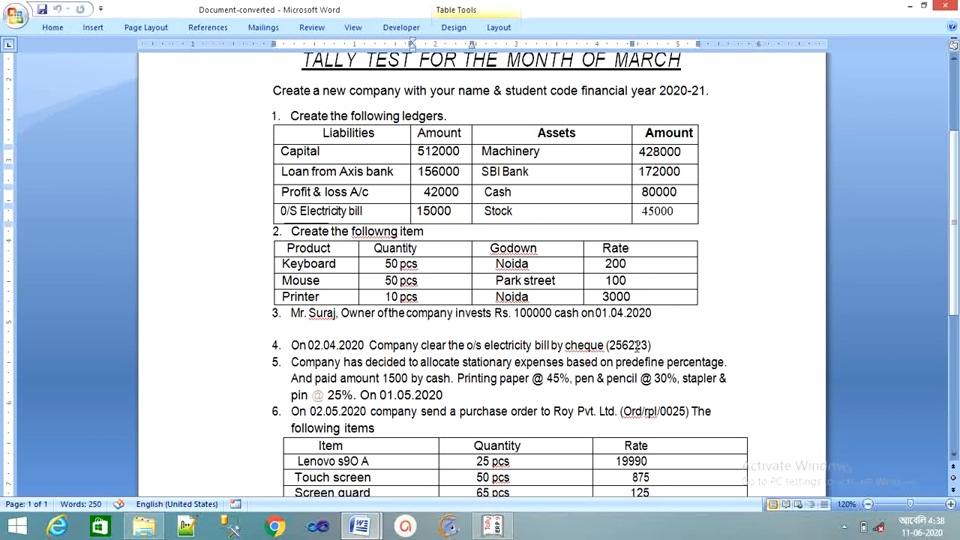
left_click(493, 525)
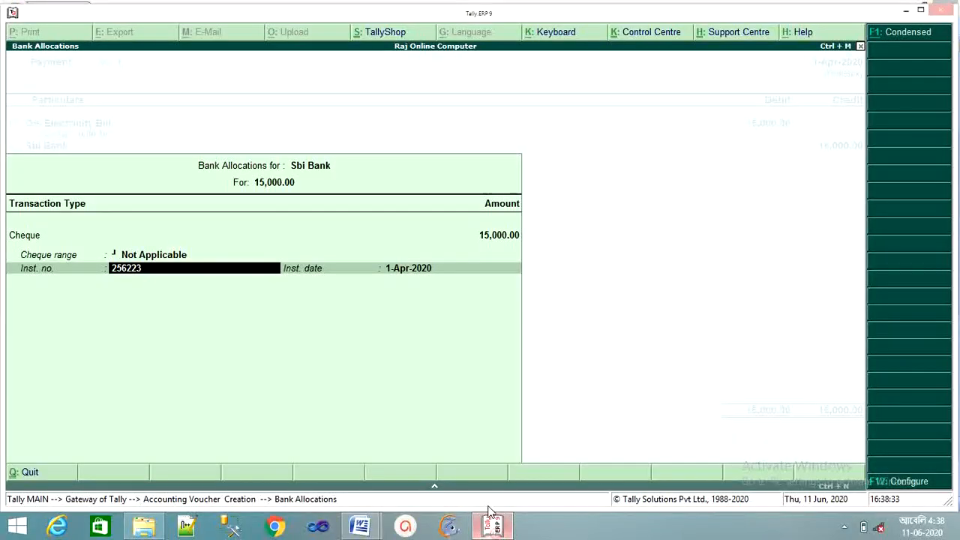
- Accept the cheque's bank allocation and save the electricity bill payment voucher without a narration
key("Return")
key("Return")
key("Return")
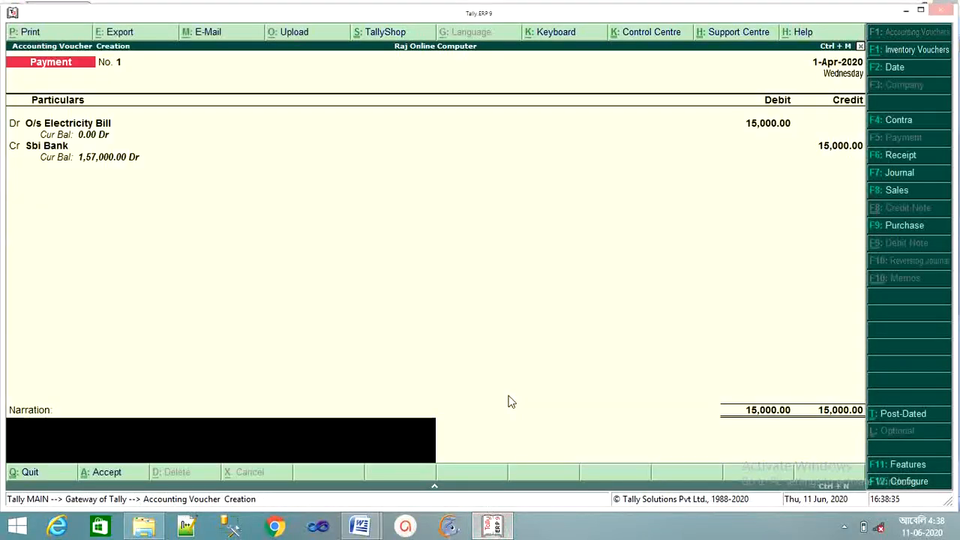
key("Return")
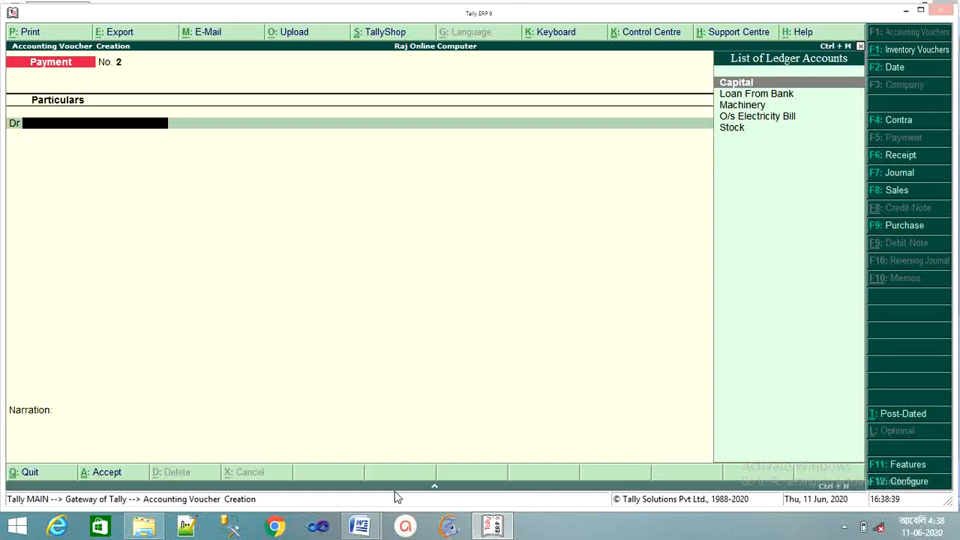
- Close the empty Word window, read question 5 about allocating stationery expenses in the test document, and return to Tally.ERP 9
mouse_move(360, 526)
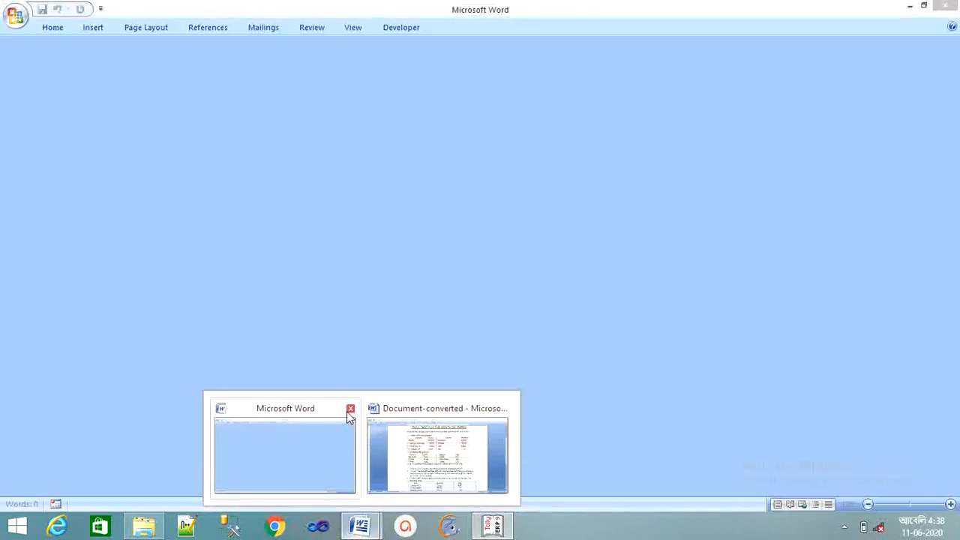
left_click(351, 408)
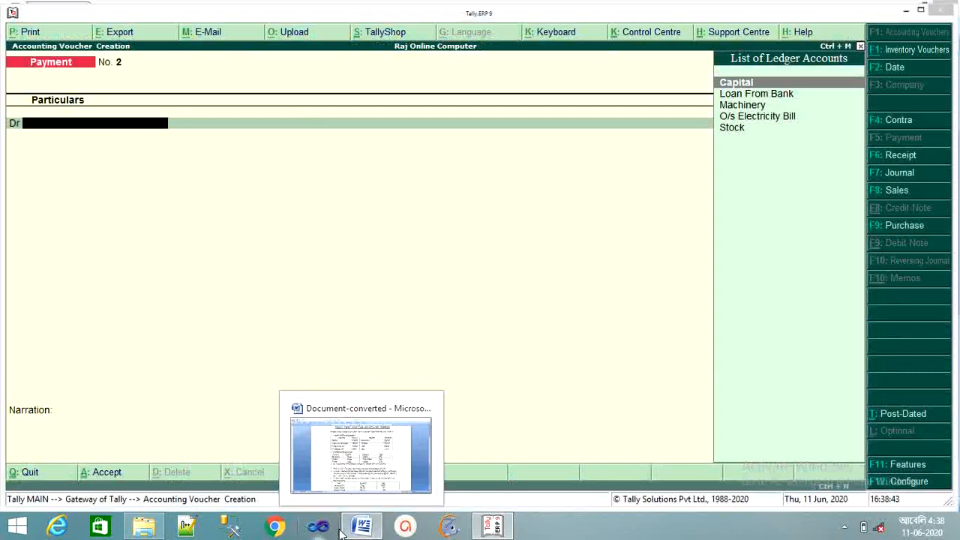
left_click(360, 456)
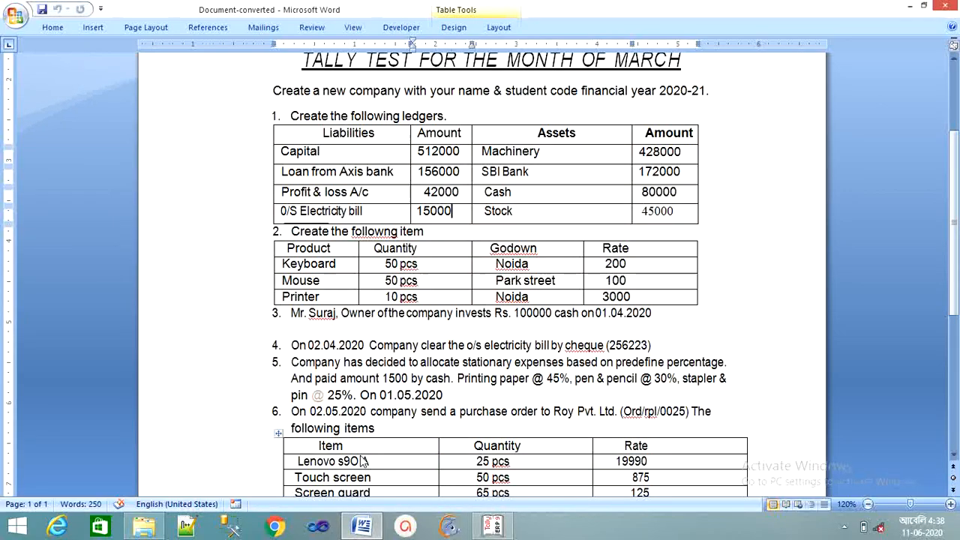
scroll(373, 362, "down", 1)
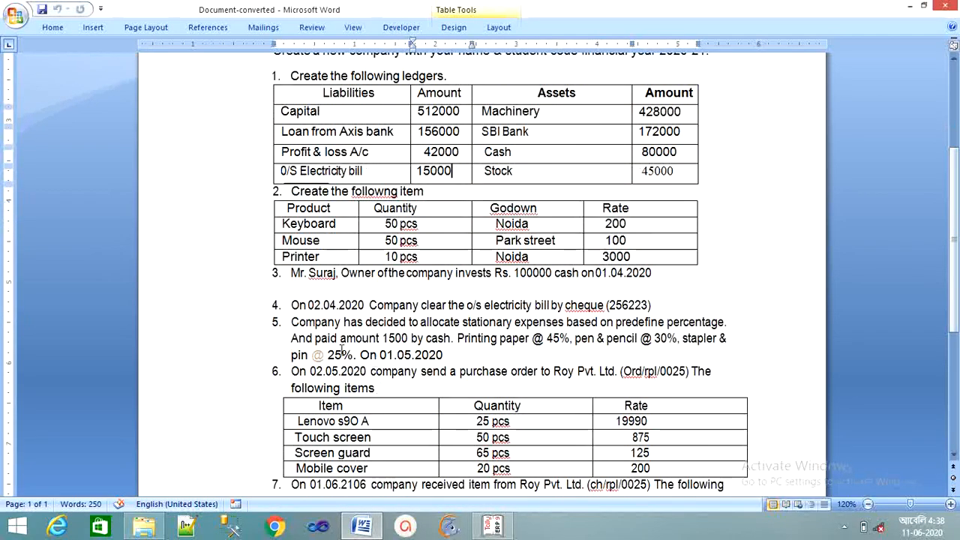
scroll(309, 339, "down", 1)
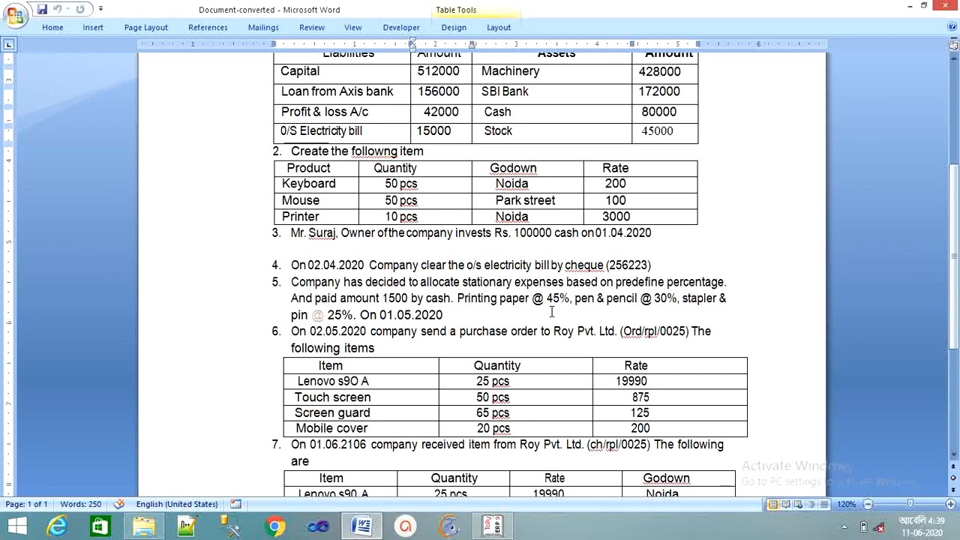
key("alt+Tab")
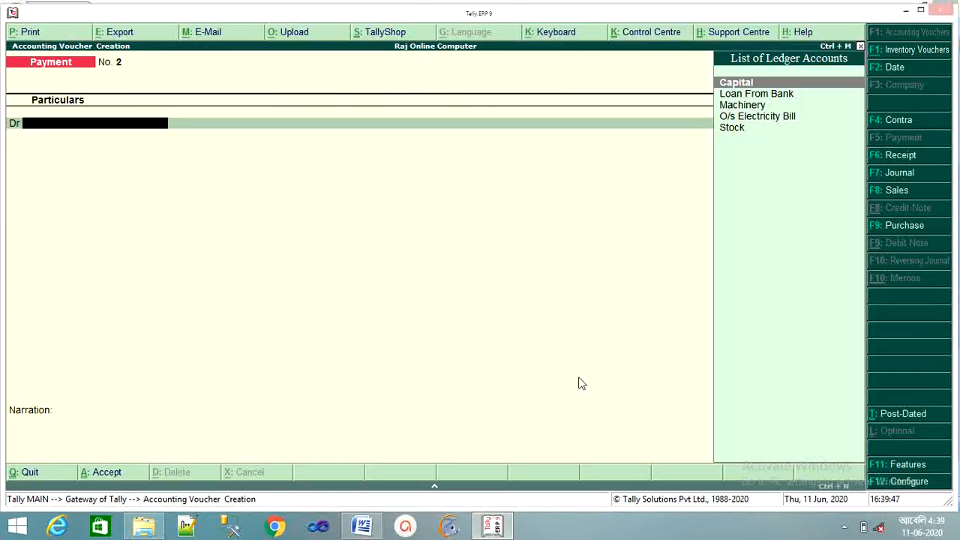
- Leave the empty payment voucher and set Maintain cost centres to Yes in the company's accounting features
key("Escape")
key("y")
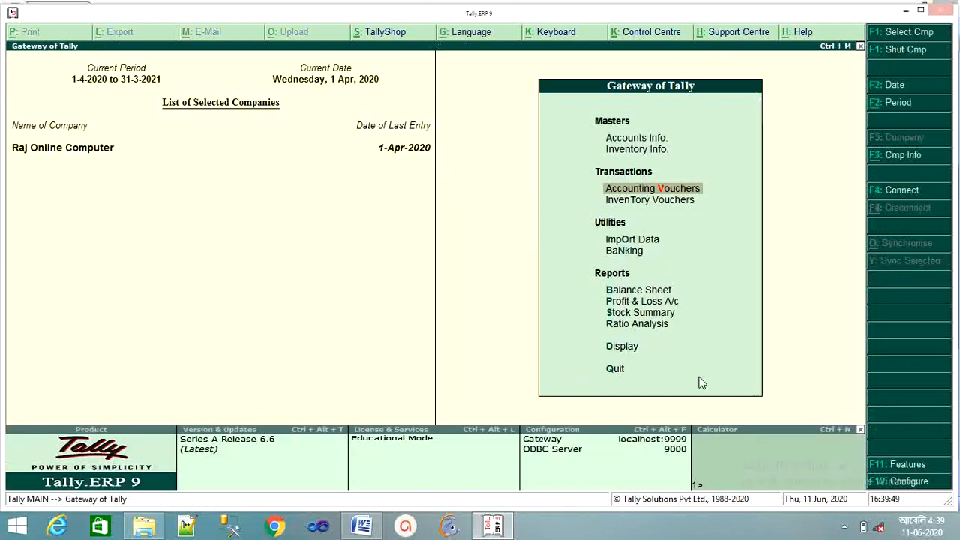
left_click(902, 466)
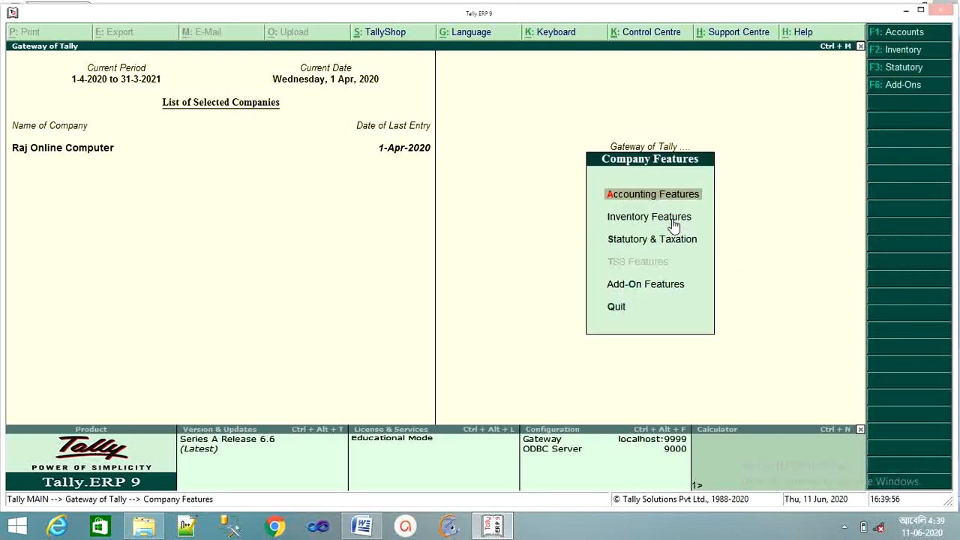
key("Return")
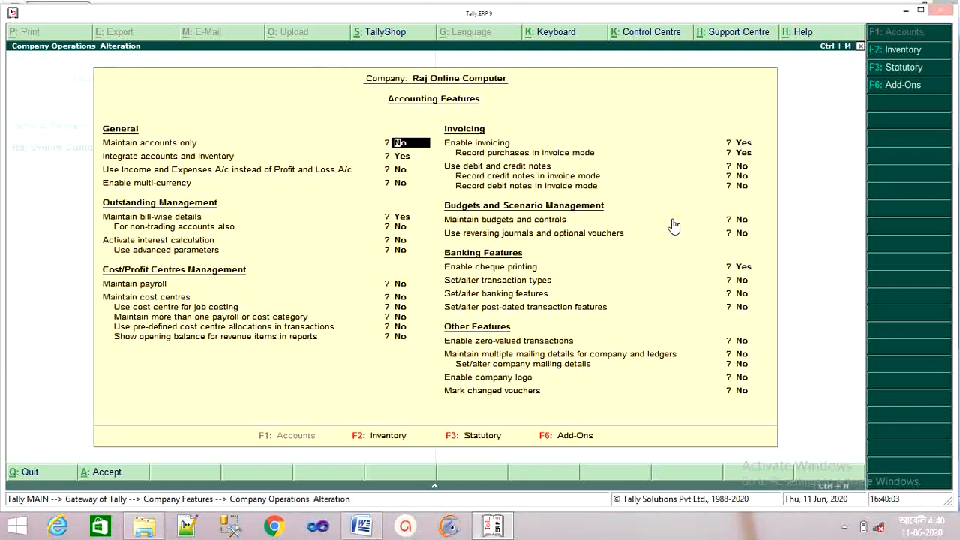
key("Return")
key("Return")
key("Return")
key("Return")
key("Return")
key("Return")
key("Return")
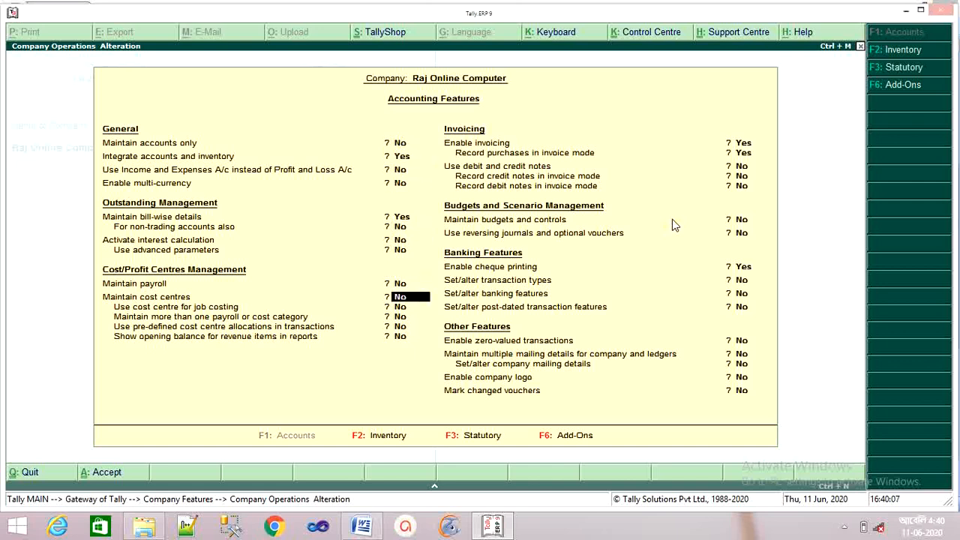
type("y")
key("Return")
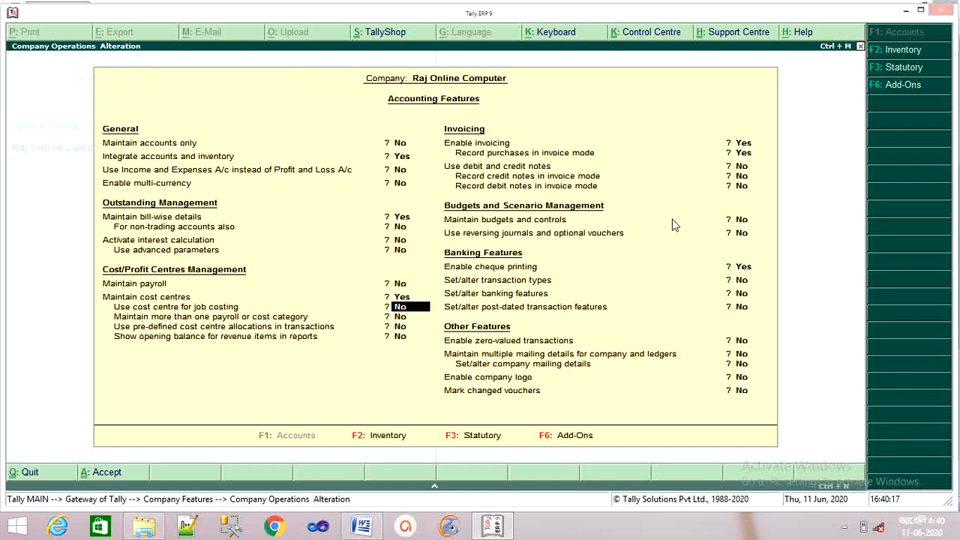
- Set Maintain more than one payroll or cost category to Yes and accept the accounting features
key("Return")
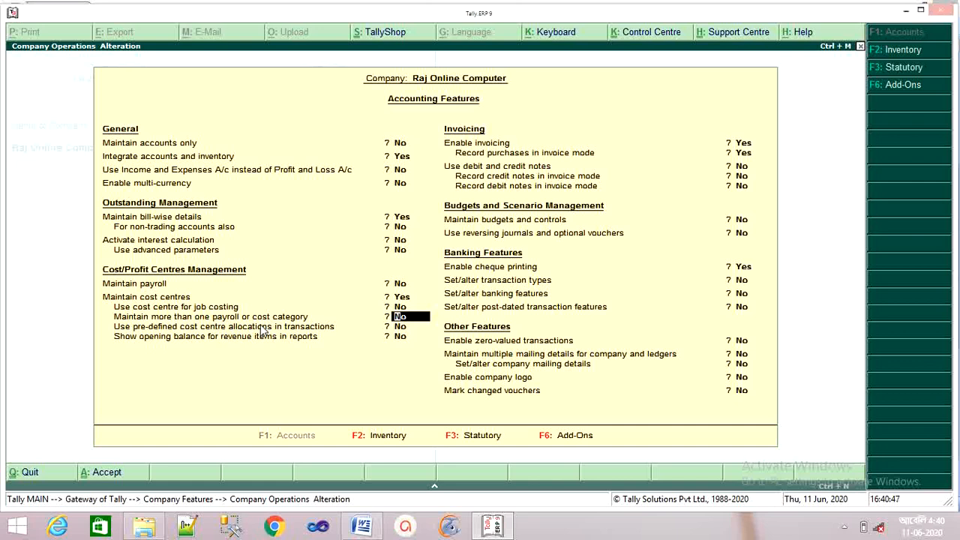
type("y")
key("Return")
key("Return")
key("Return")
key("Return")
key("Return")
key("Return")
key("Return")
key("Return")
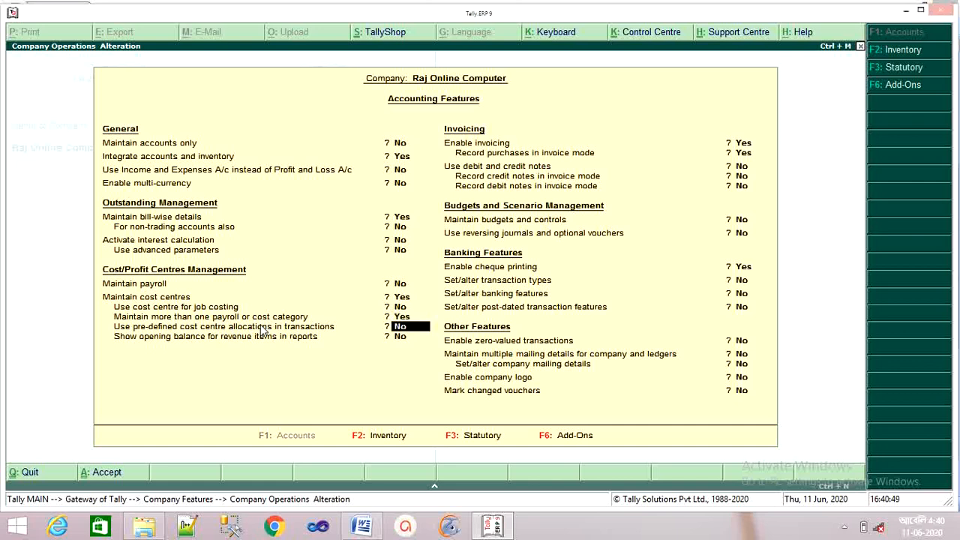
key("Return")
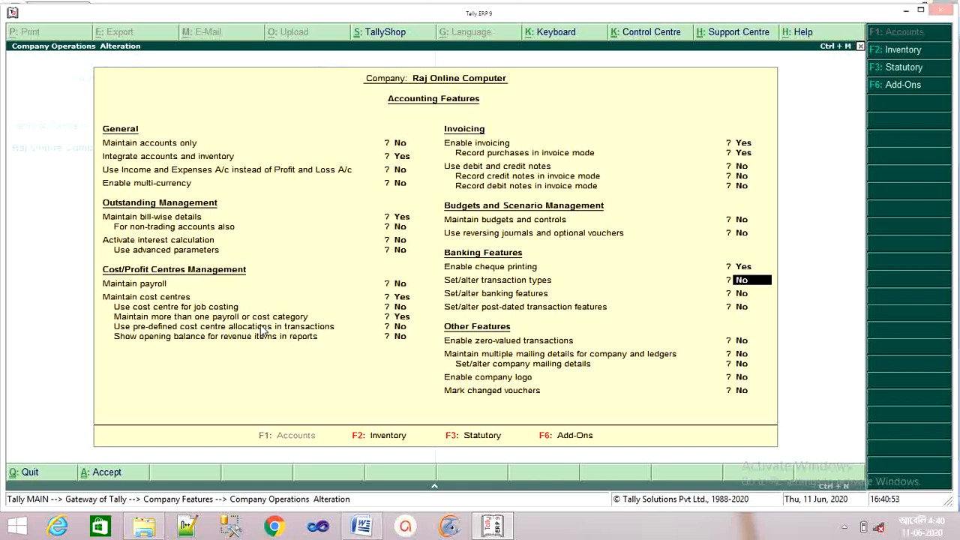
key("Return")
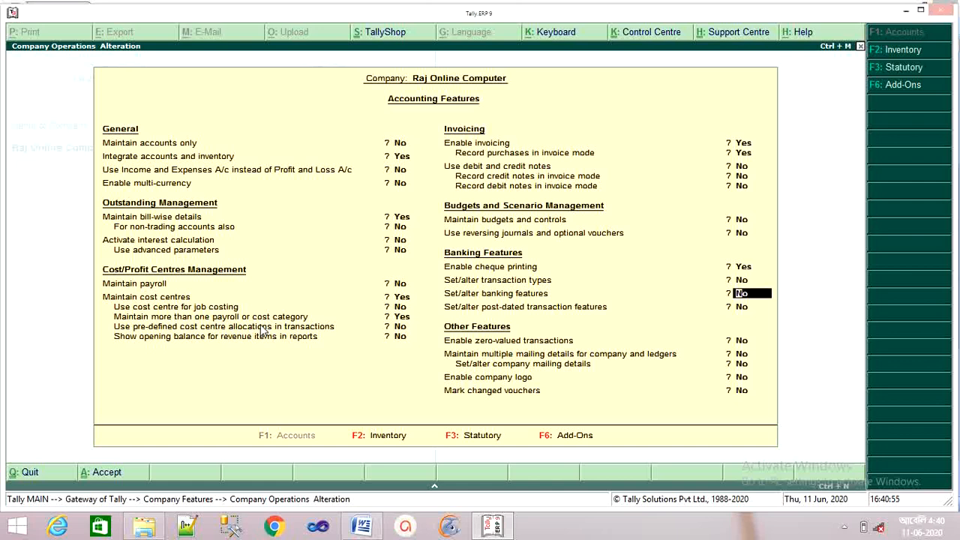
key("Return")
key("Return")
key("Return")
key("Return")
key("Return")
key("Return")
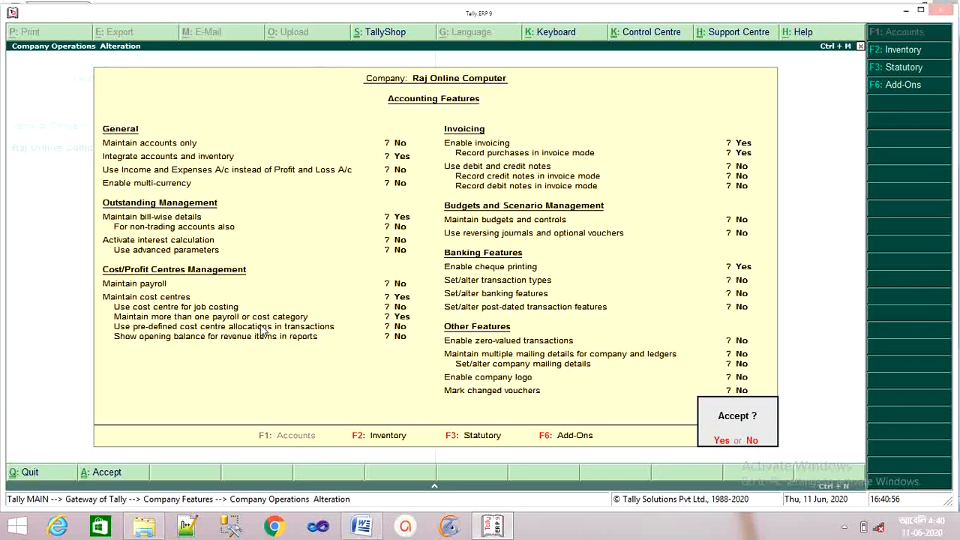
key("Return")
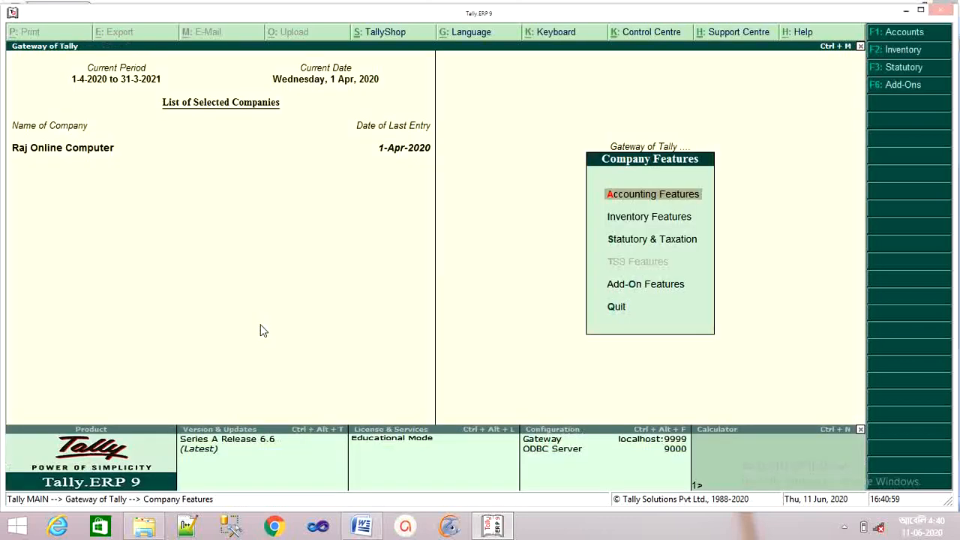
- Open the creation form for a single cost centre from the accounts masters
key("Escape")
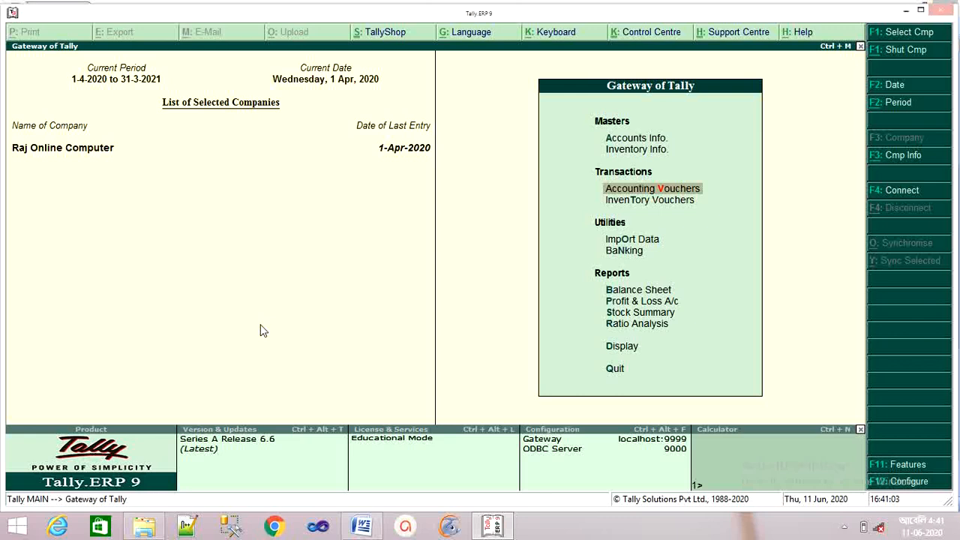
key("Up")
key("Up")
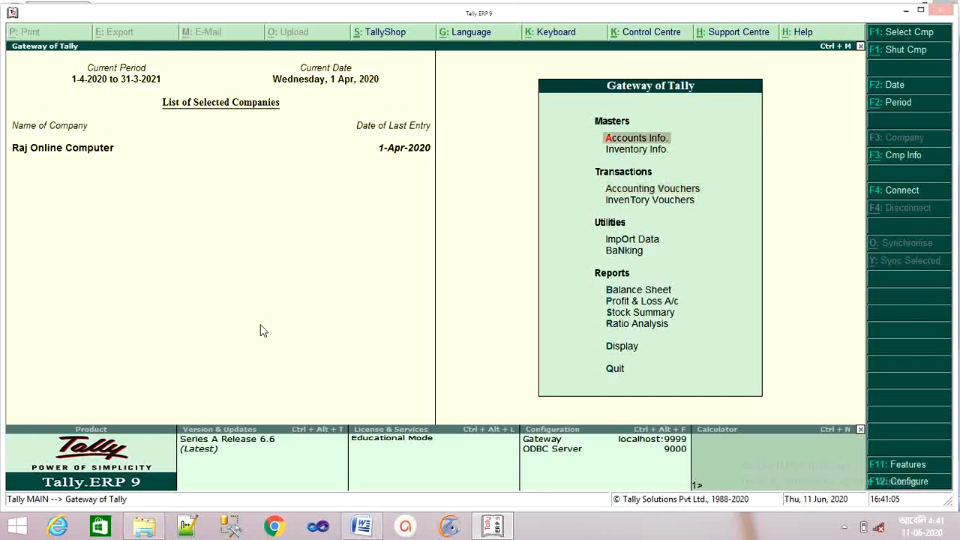
key("Return")
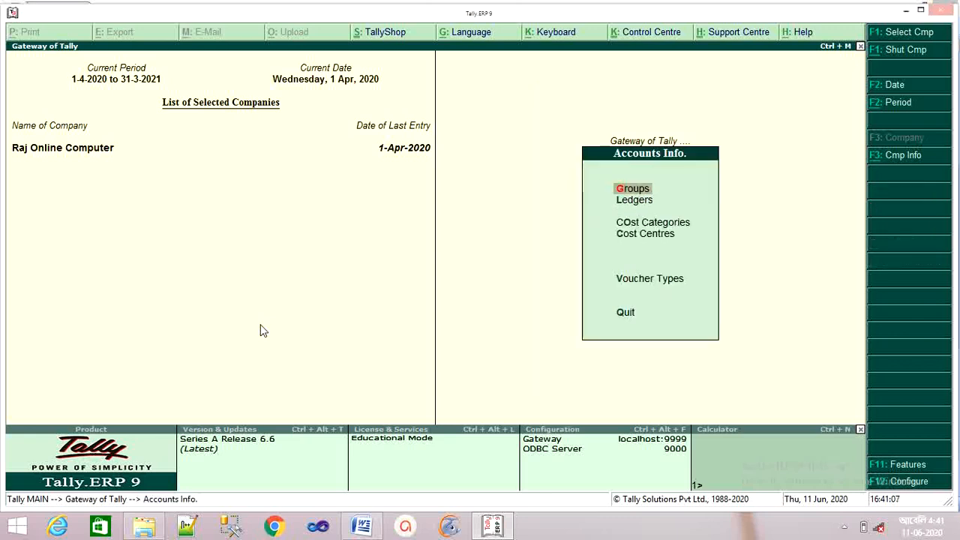
key("Down")
key("Down")
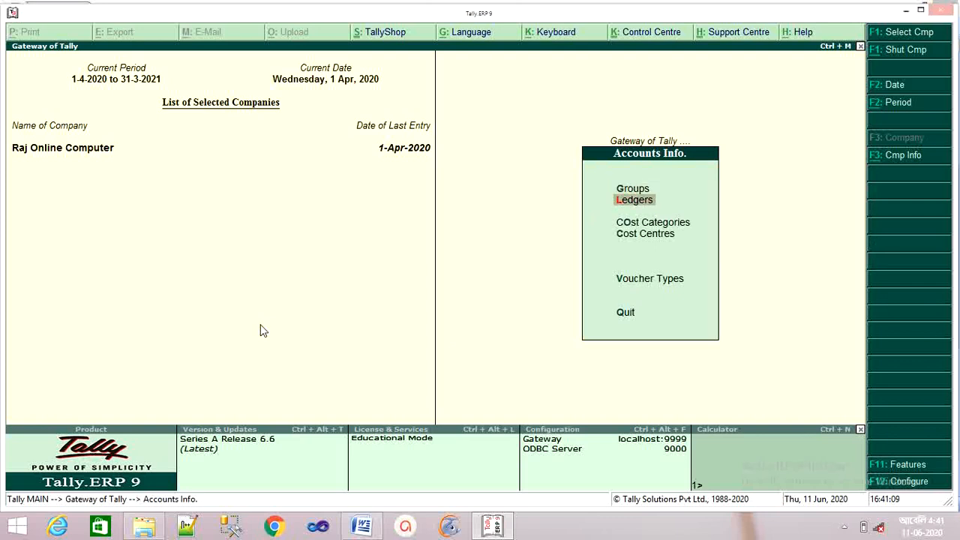
key("Down")
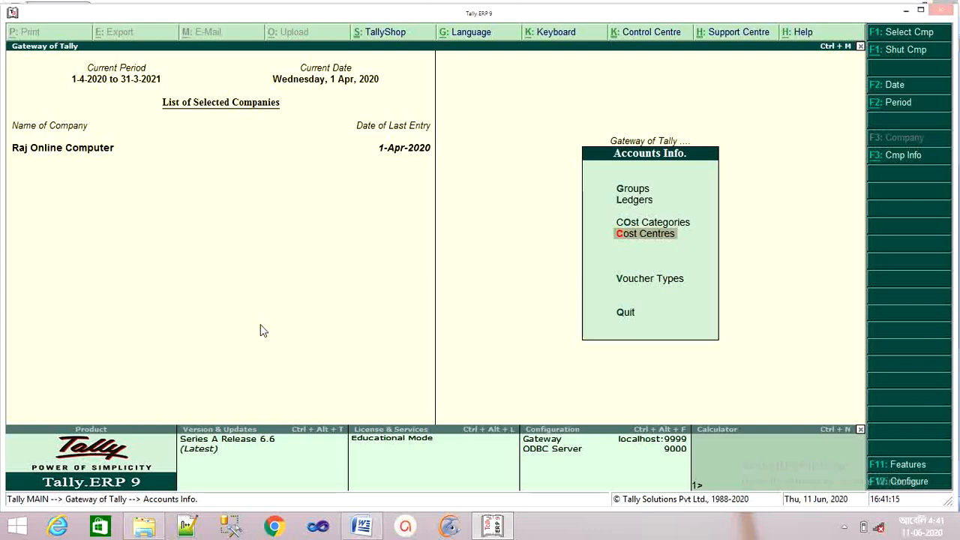
key("Return")
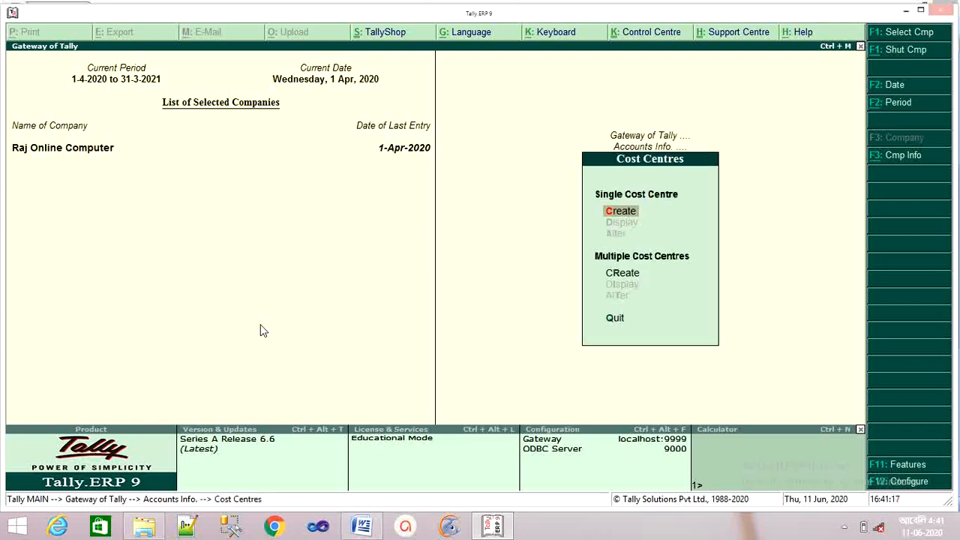
key("Return")
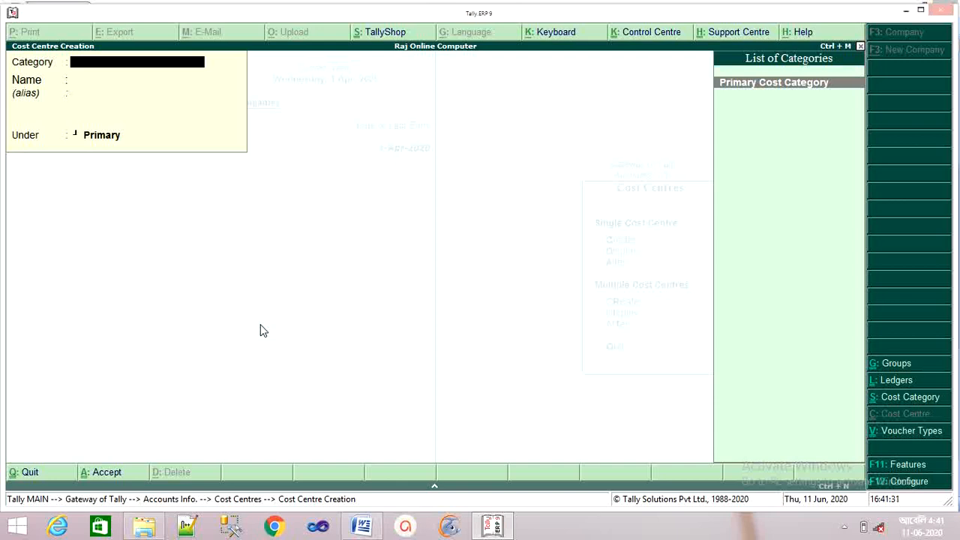
- Create a cost category named Stationay that allocates revenue items only and assign it to the new cost centre
type("St")
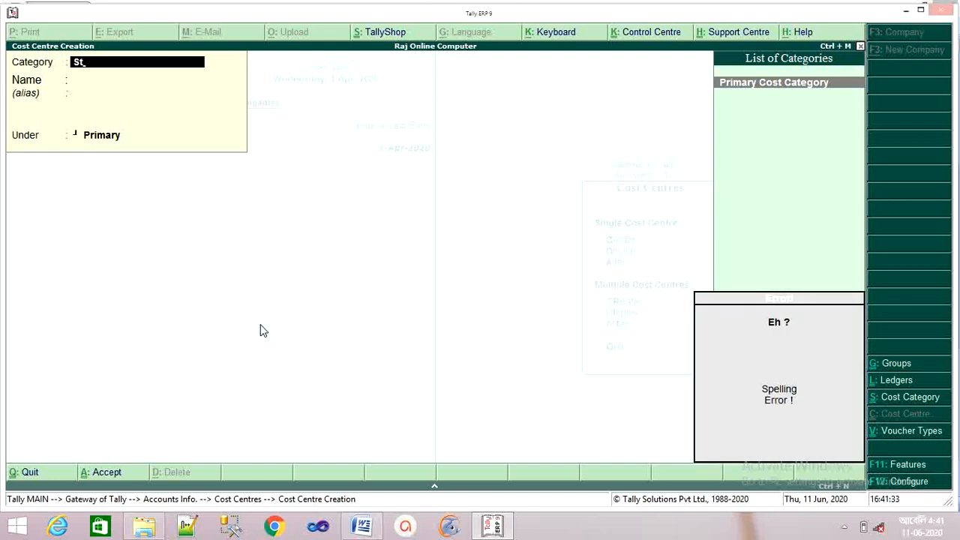
key("BackSpace")
key("BackSpace")
key("alt+c")
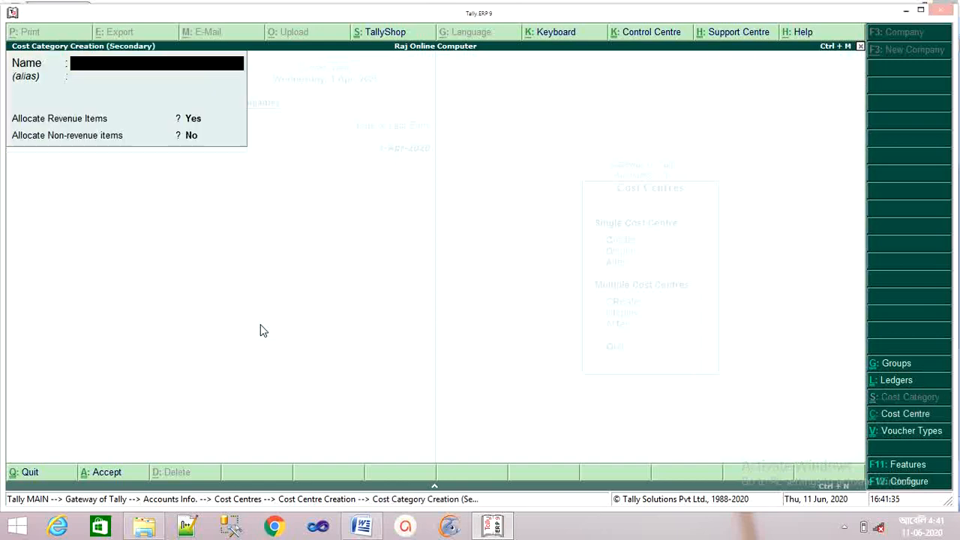
type("Stationay")
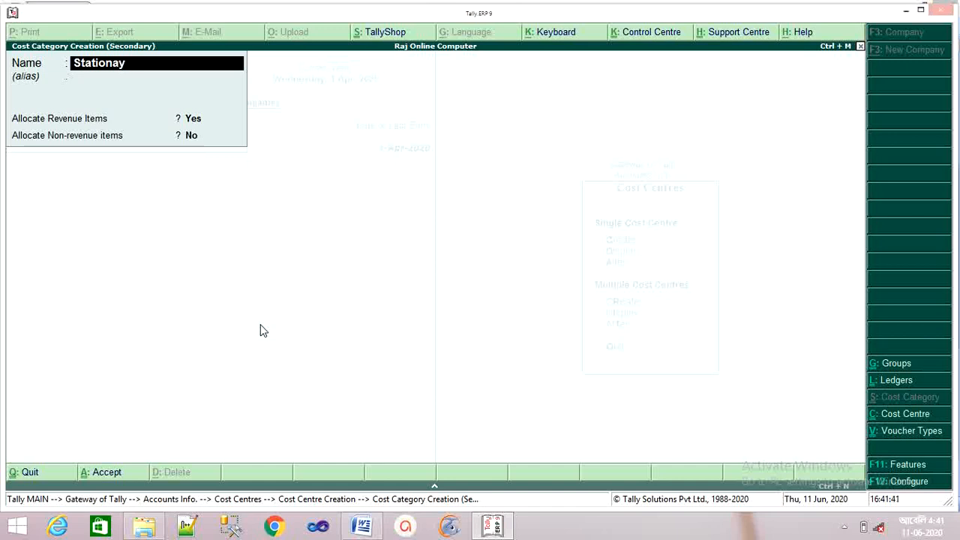
key("Return")
key("Return")
key("Return")
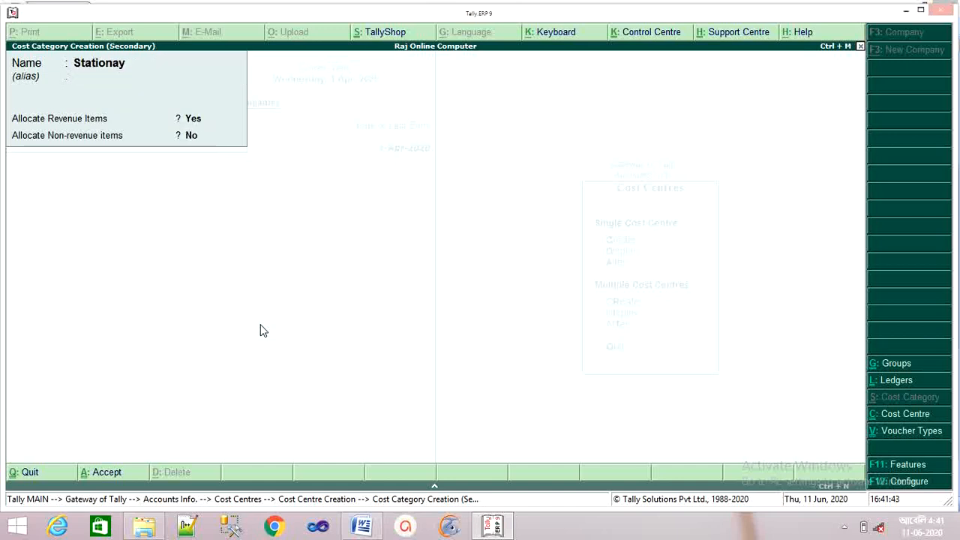
key("Return")
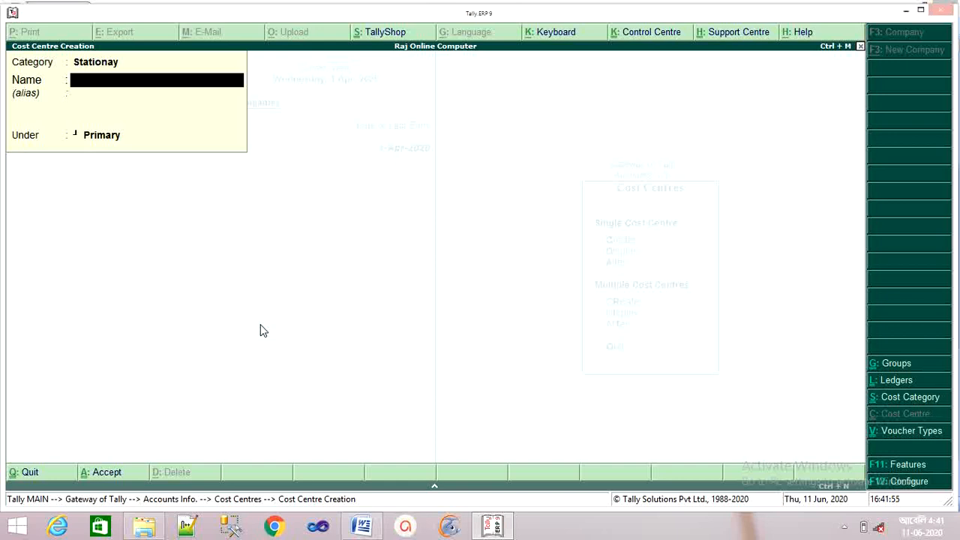
- Name the new cost centre Printing Paper
type("Printing Paper")
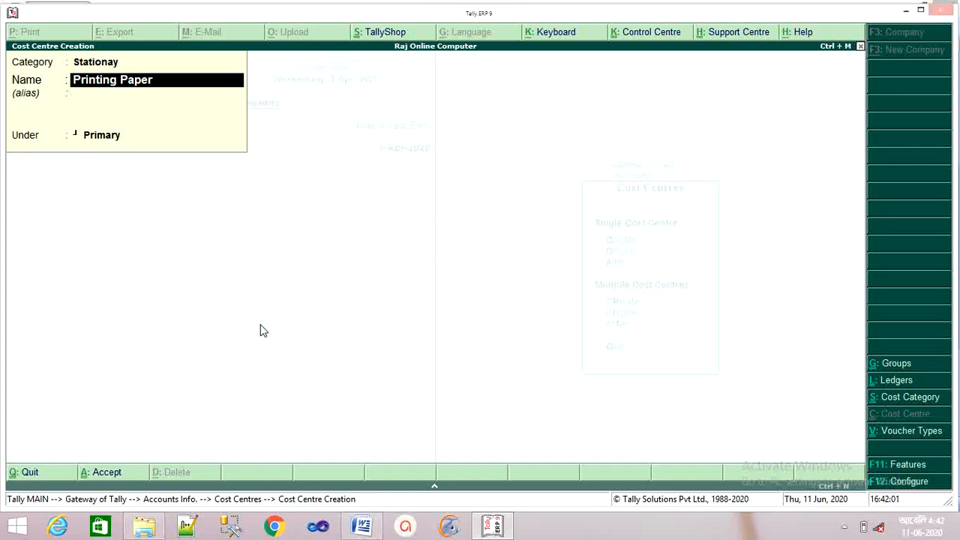
- Save the Printing Paper cost centre in the Stationay category under Primary
key("Return")
key("Return")
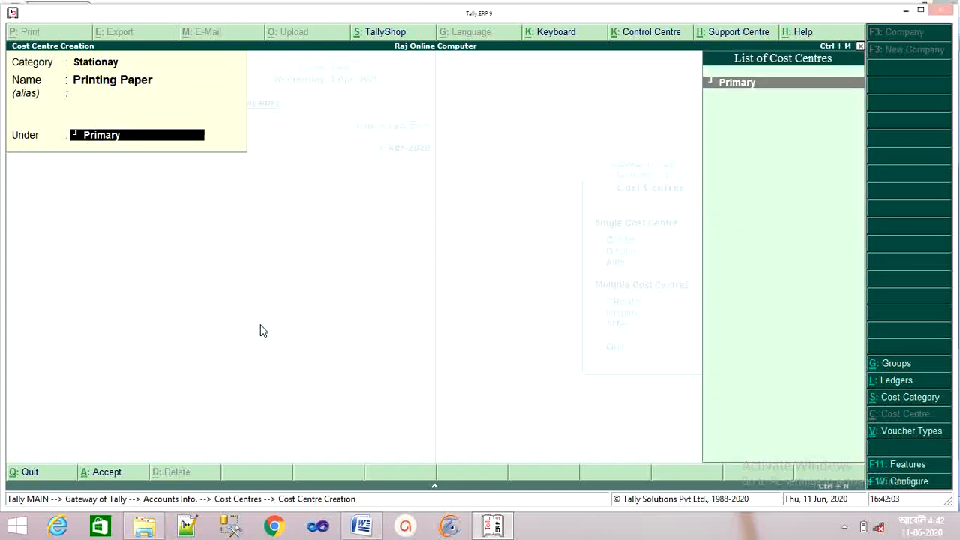
key("Return")
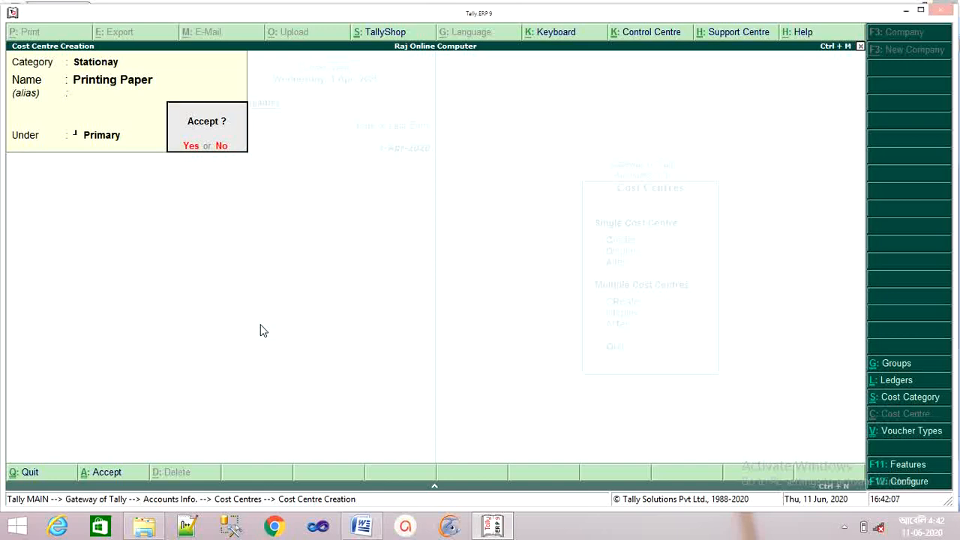
key("Return")
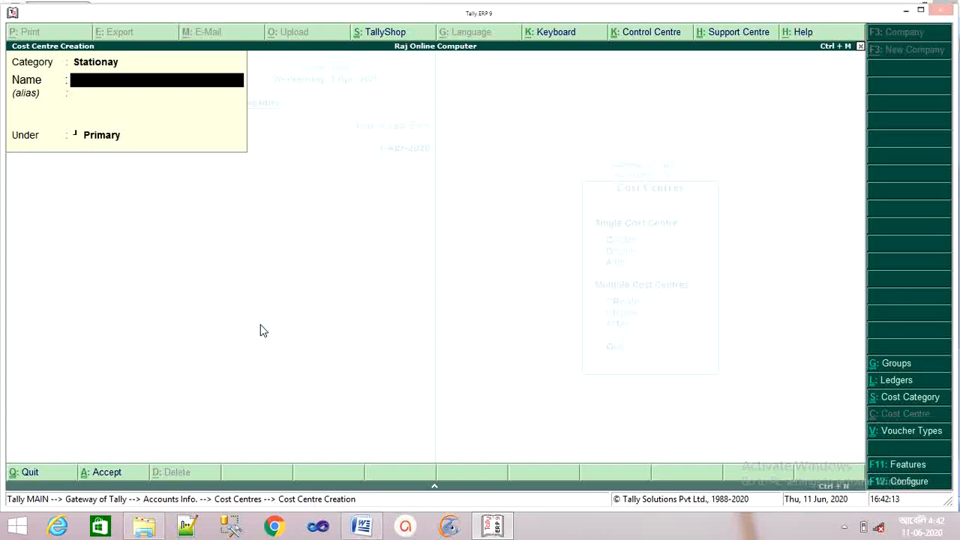
- Create the cost centre Pen & Pencil in the Stationay category under Primary, checking the item name in the Word assignment document
type("Pen & Penc=")
left_click(362, 526)
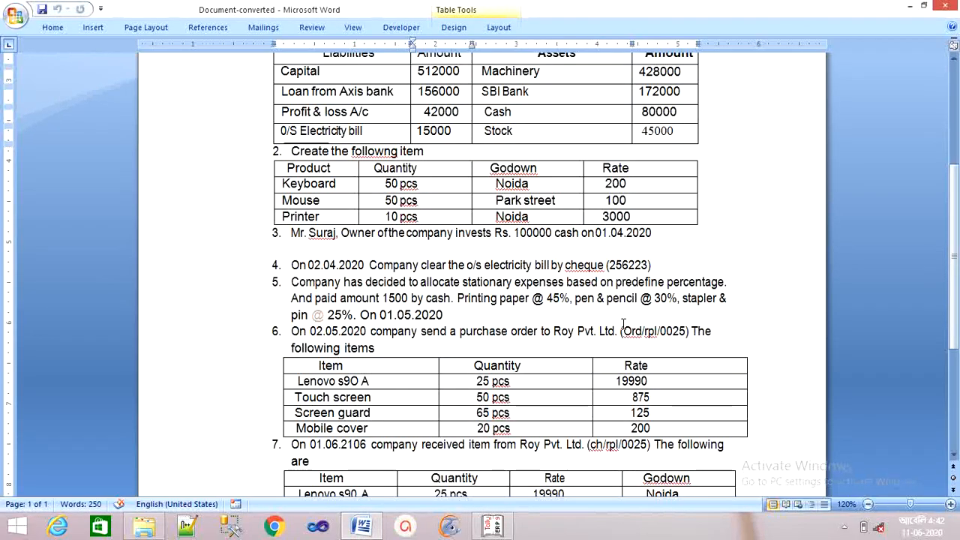
left_click(491, 526)
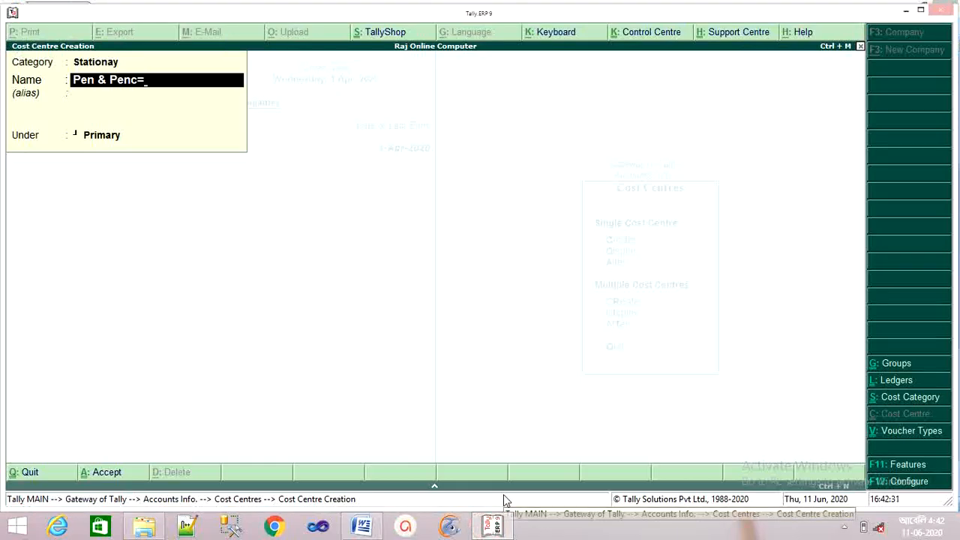
key("BackSpace")
key("BackSpace")
type("c")
type("il")
key("Return")
key("Return")
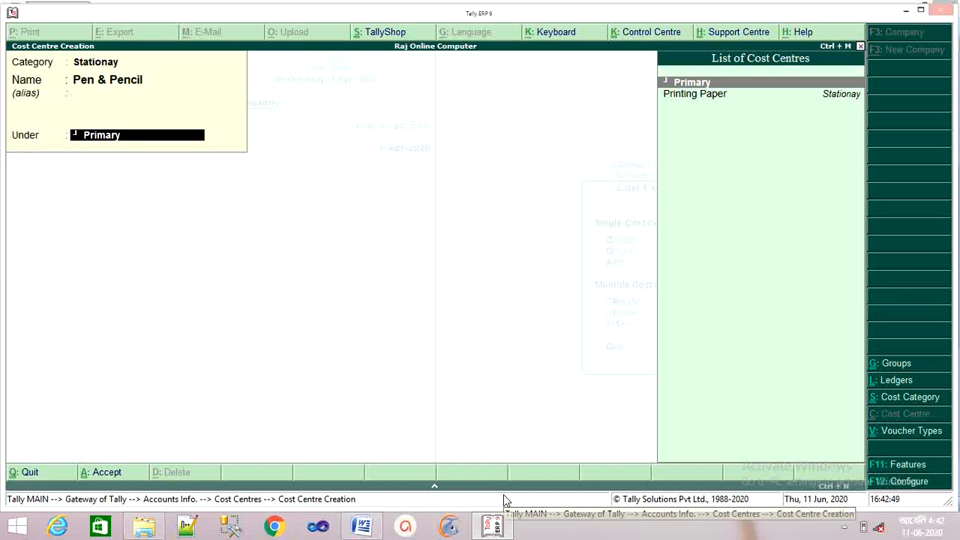
key("Return")
key("Return")
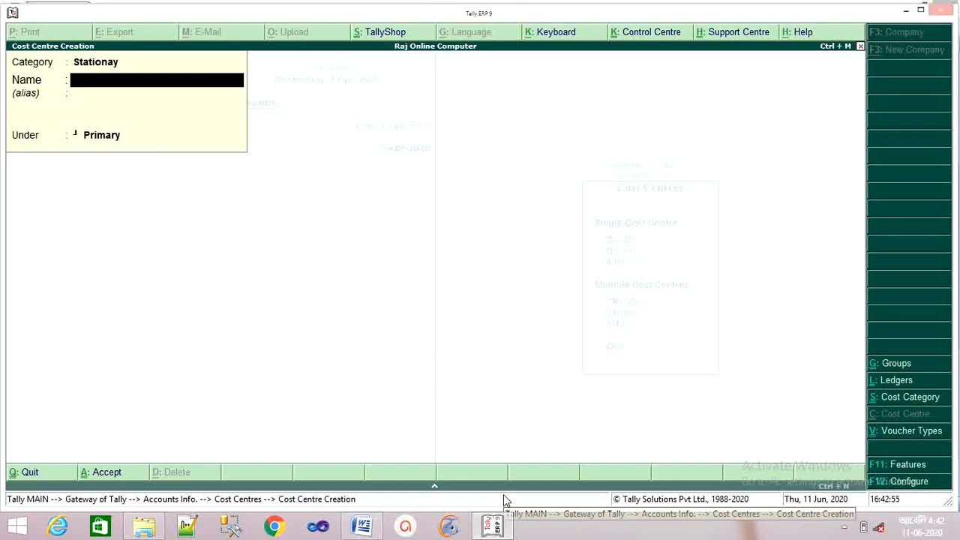
- Create the cost centre Stapler & Pin under Primary in the Stationay category and return to the Gateway of Tally
type("Stapler & Pin")
key("Return")
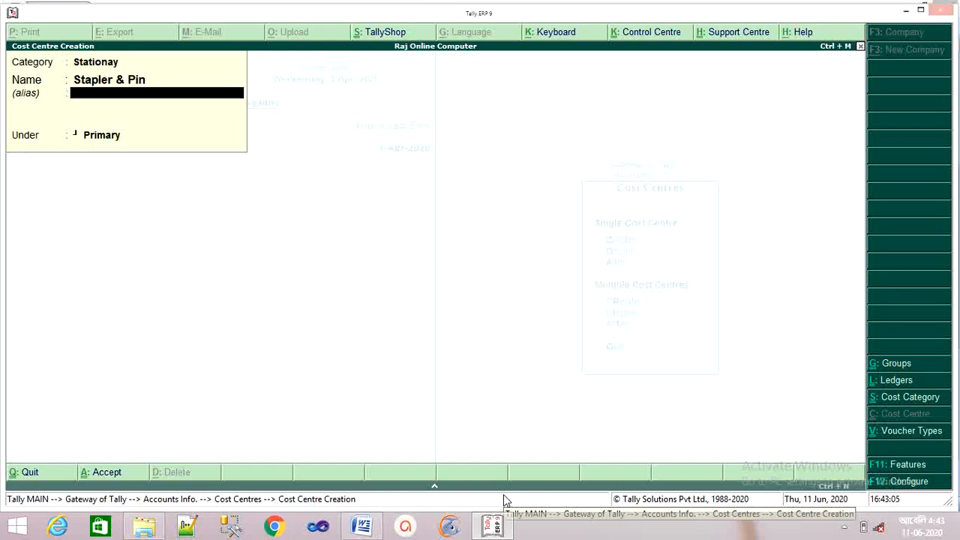
key("Return")
key("Return")
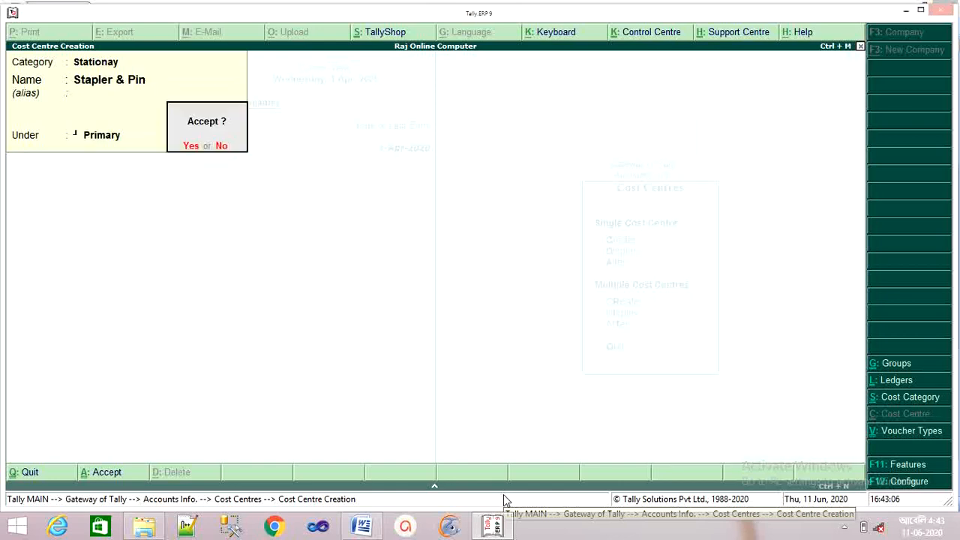
key("Return")
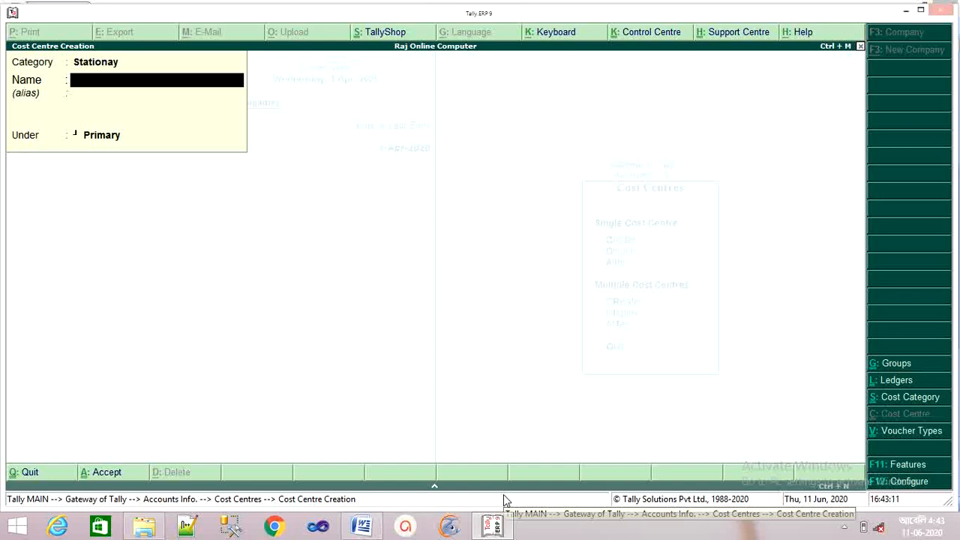
key("Escape")
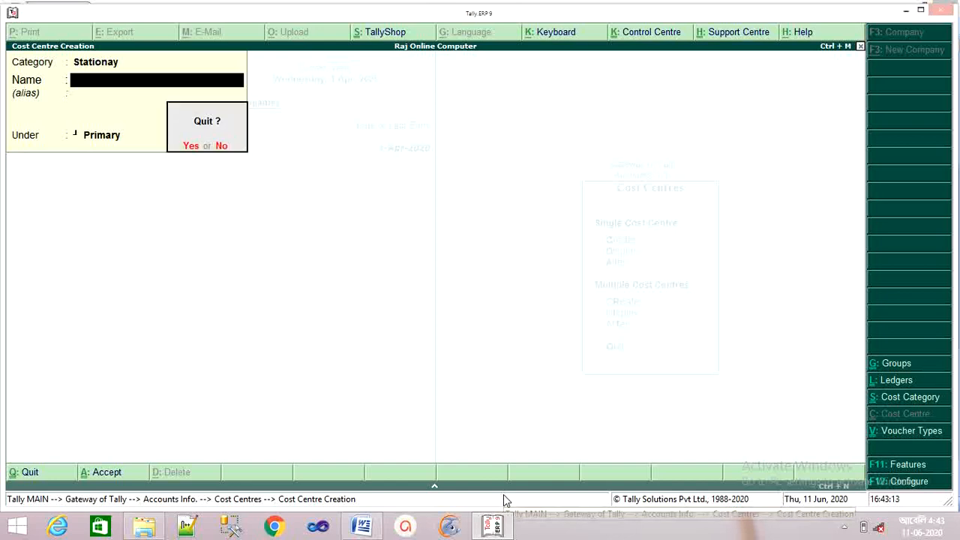
key("y")
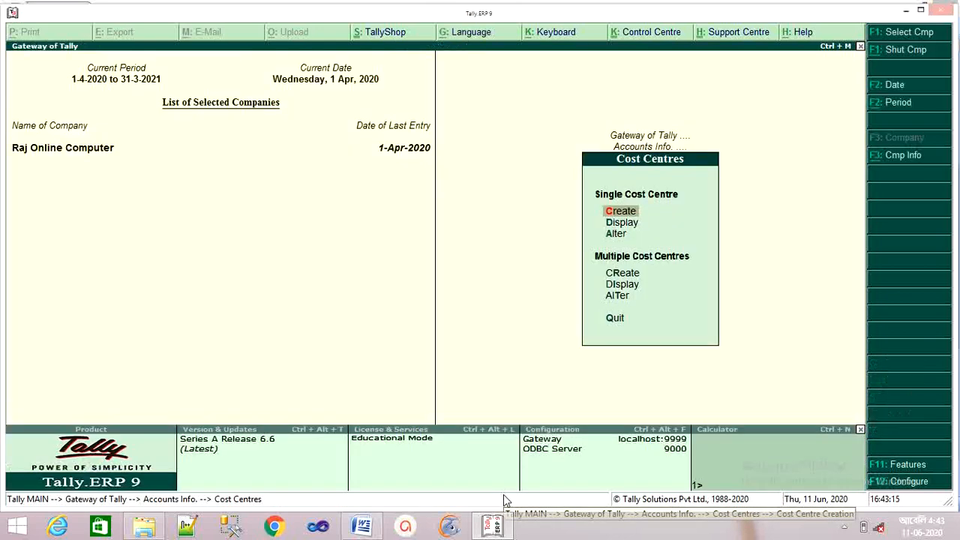
key("Escape")
key("Escape")
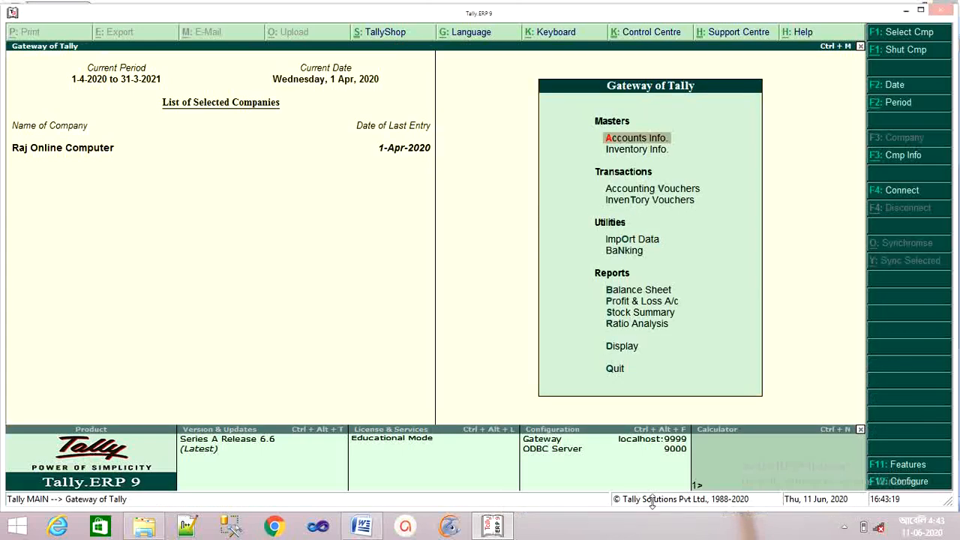
- Enable the use of pre-defined cost centre allocations in transactions in the company's accounting features
left_click(887, 465)
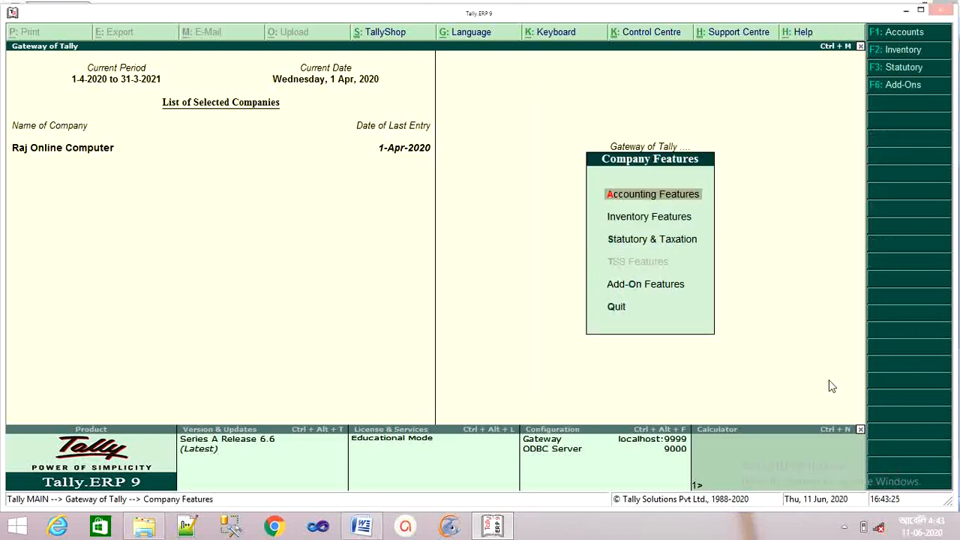
key("Return")
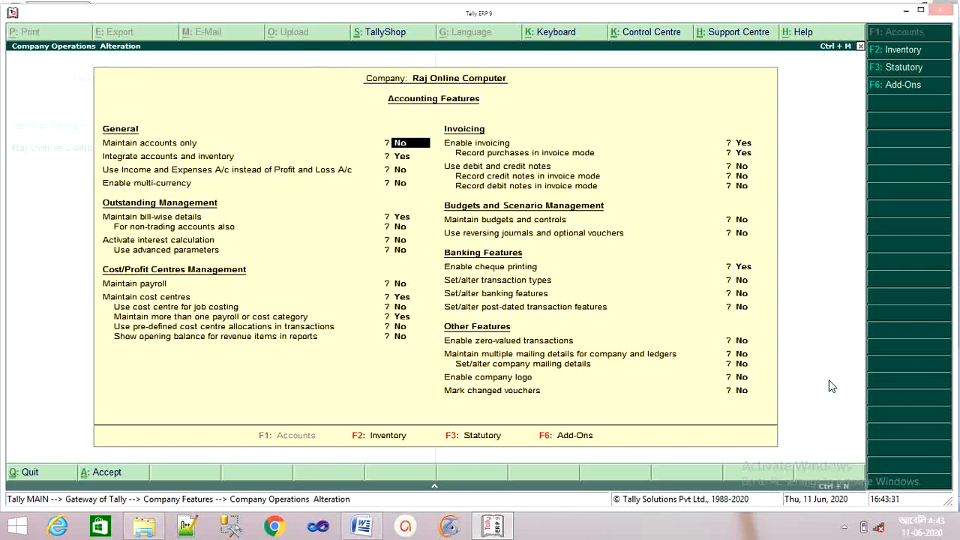
key("Down")
key("Down")
key("Down")
key("Down")
key("Down")
key("Down")
key("Down")
key("Down")
key("Down")
key("Down")
key("Down")
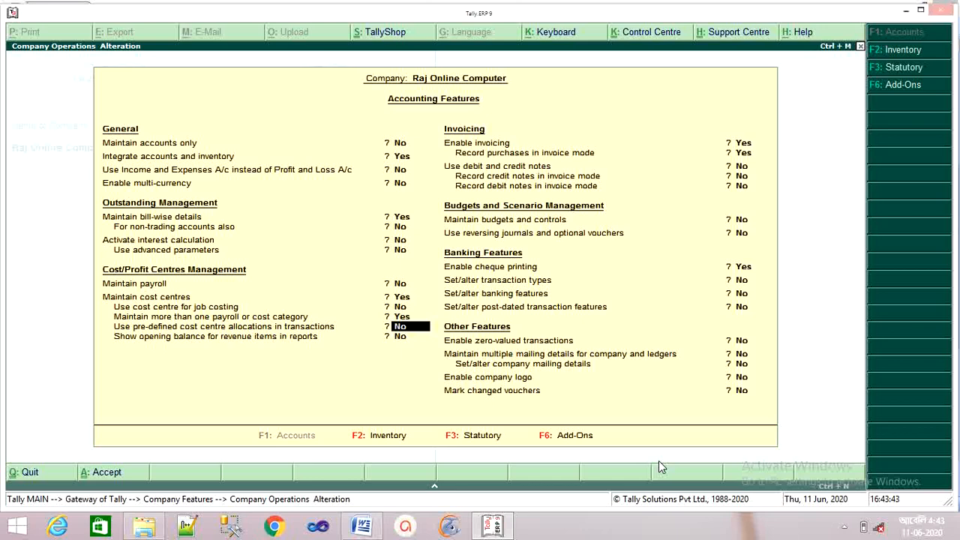
type("y")
key("Return")
key("Return")
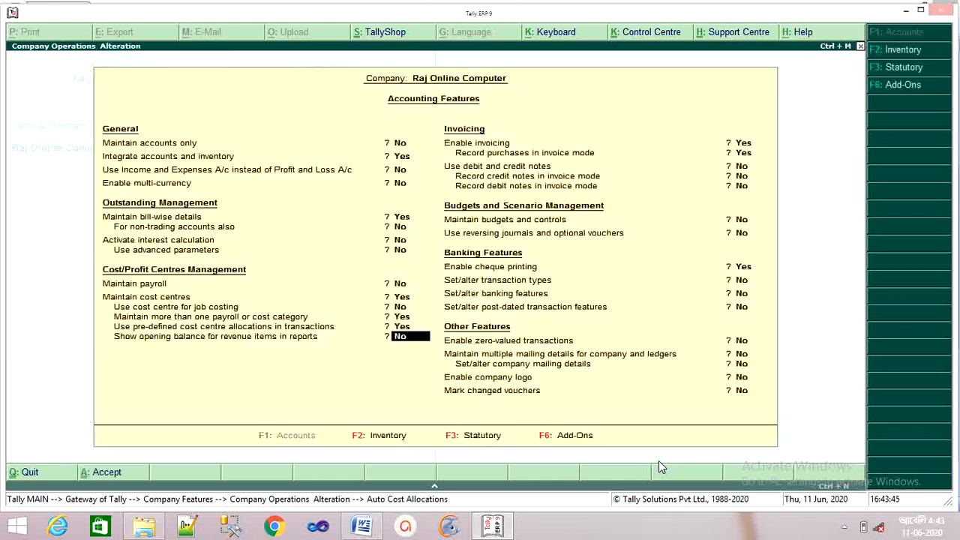
- Add a cost centre class named Stationaory to the company's auto cost allocations
key("Up")
key("Up")
key("Up")
key("Up")
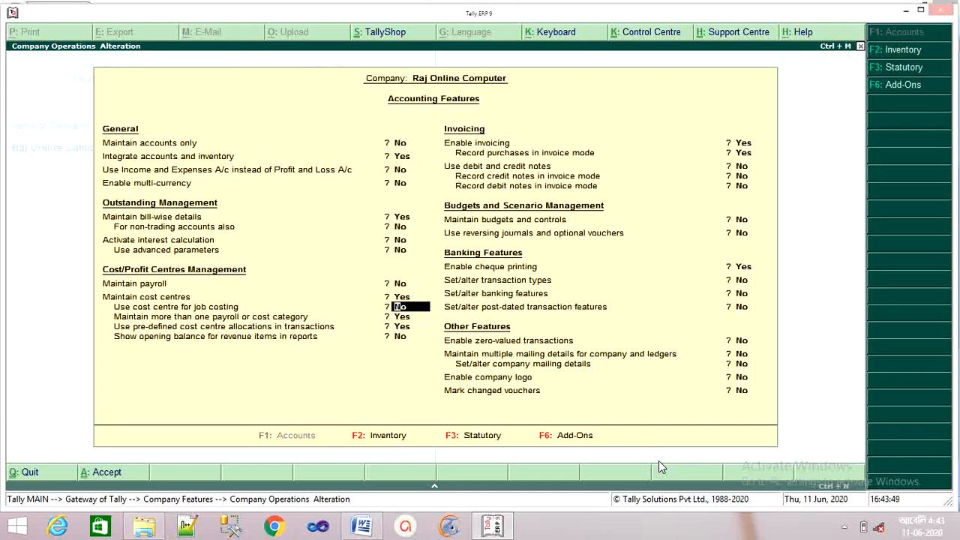
key("Down")
key("Return")
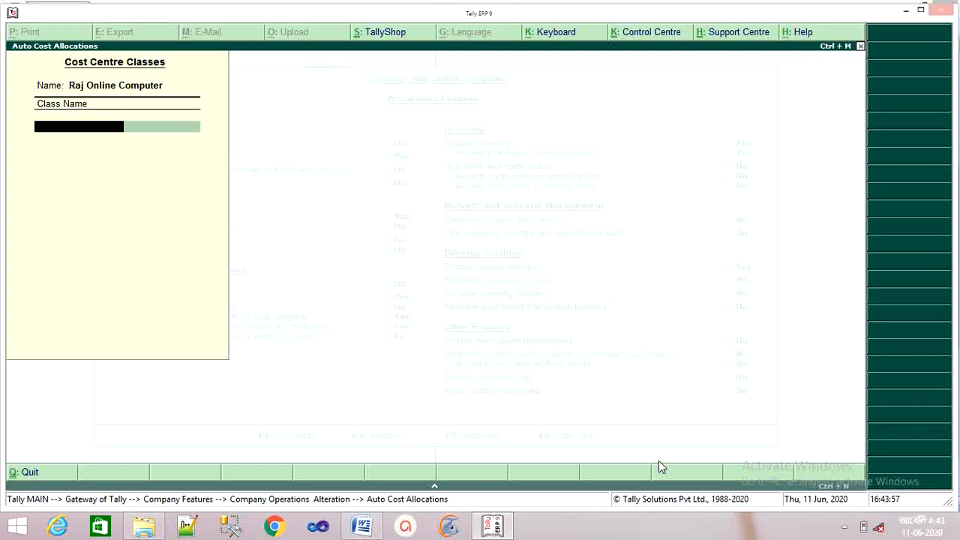
type("Stationary")
key("BackSpace")
key("BackSpace")
type("ory")
key("Return")
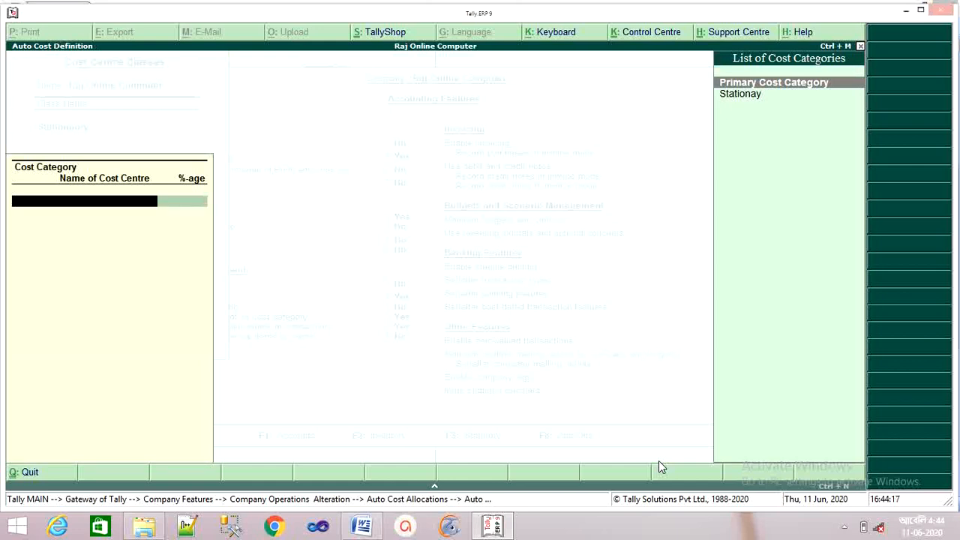
- Choose the Stationay cost category for the class and allocate 45% to Printing Paper
key("Down")
key("Return")
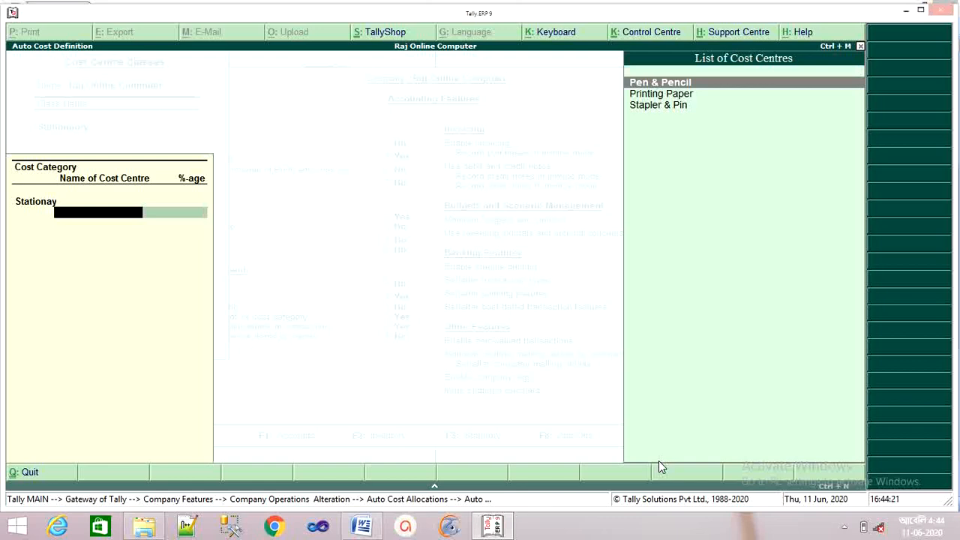
key("Return")
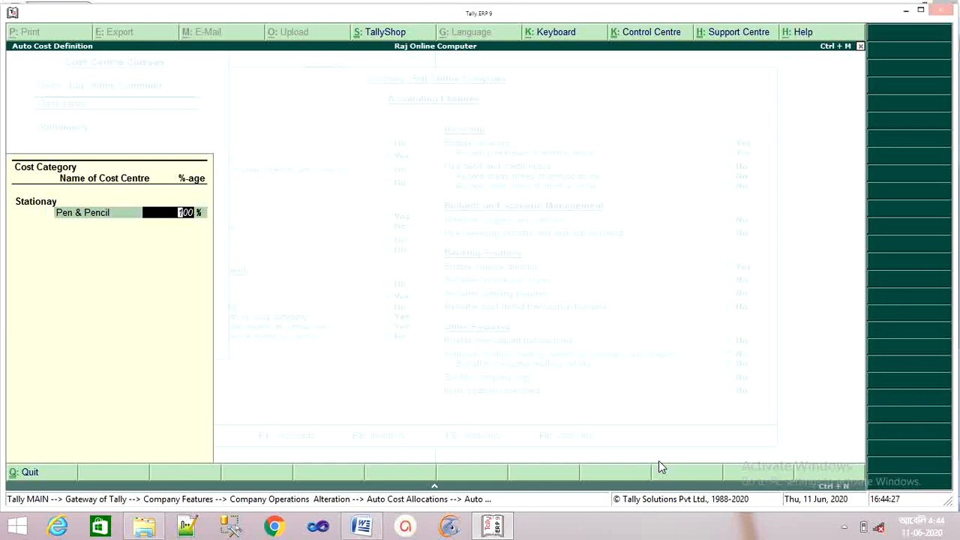
key("BackSpace")
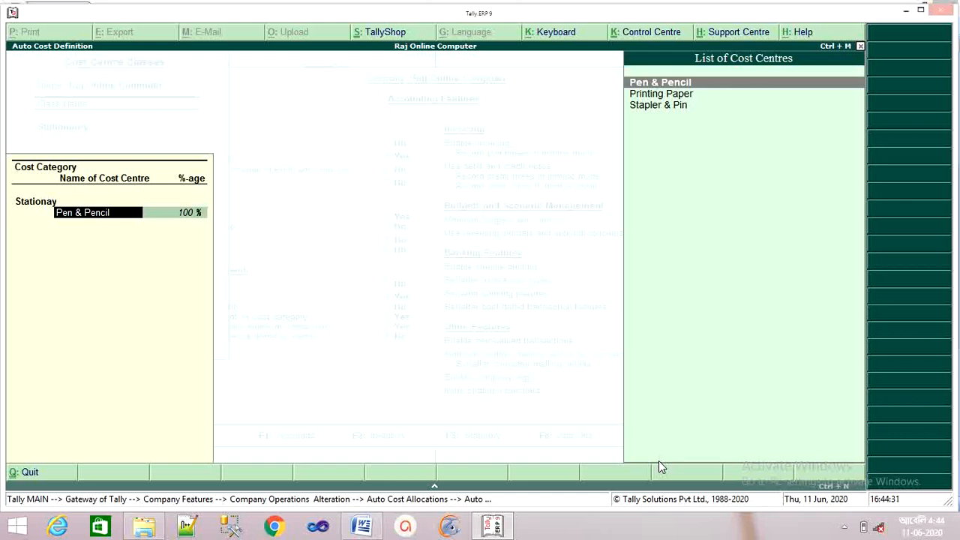
key("Down")
key("Return")
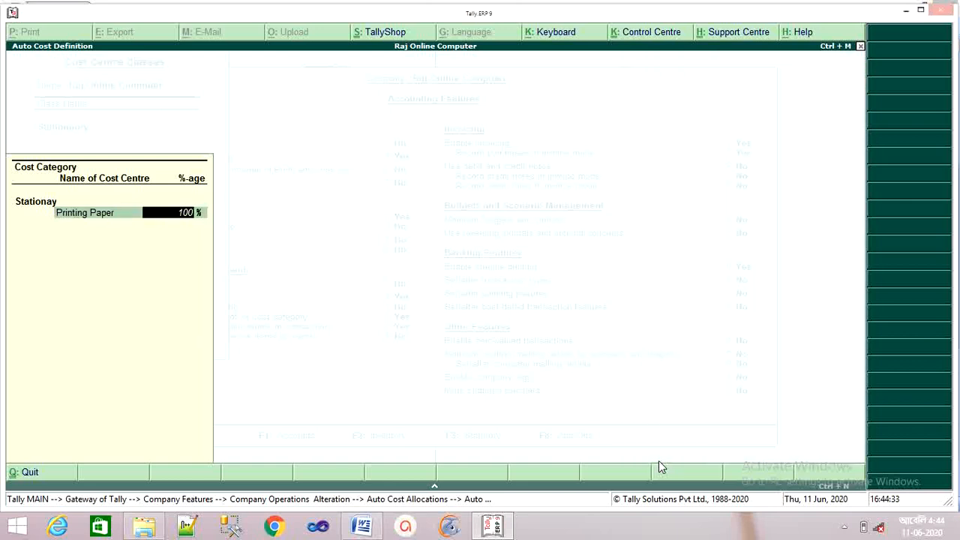
type("45")
key("Return")
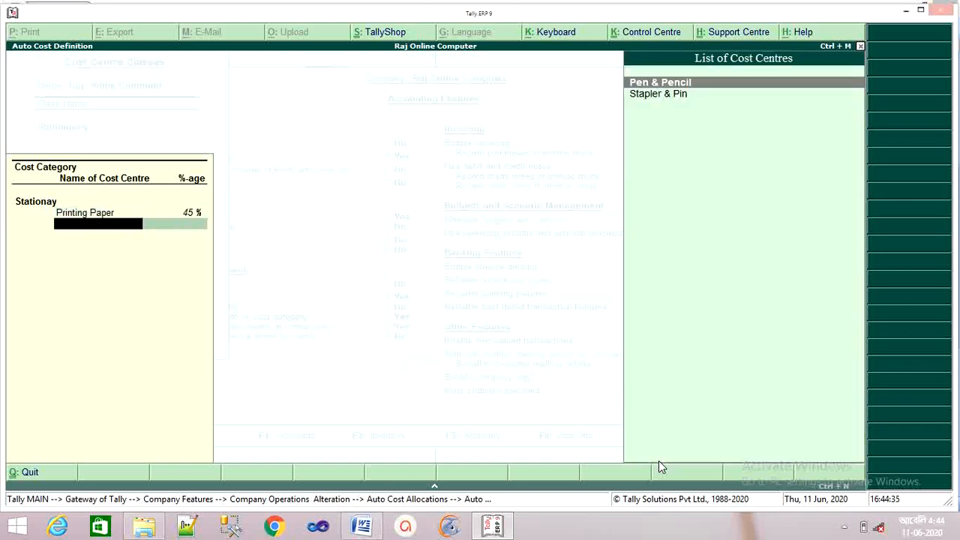
- Allocate 30% to Pen & Pencil and 25% to Stapler & Pin in the class definition
key("Return")
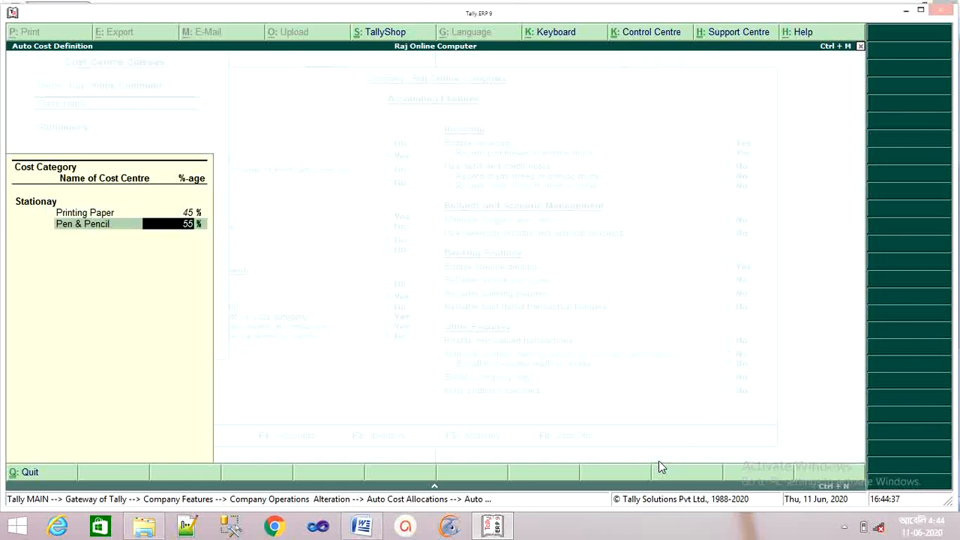
type("30")
key("Return")
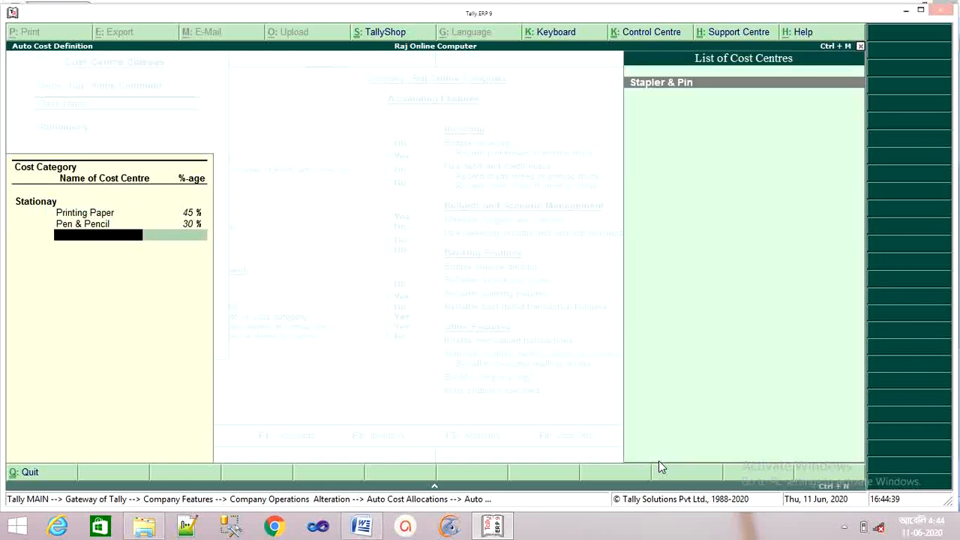
key("Return")
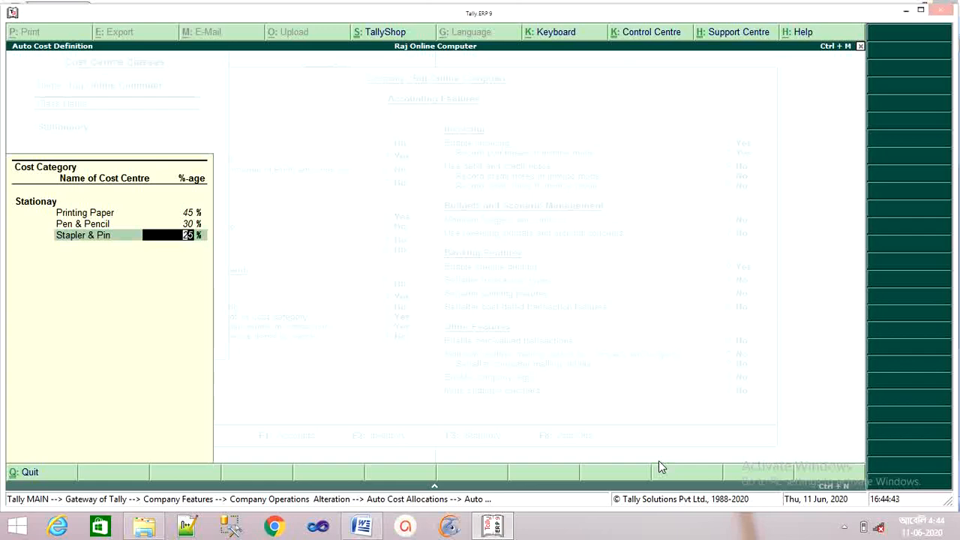
key("Return")
key("Return")
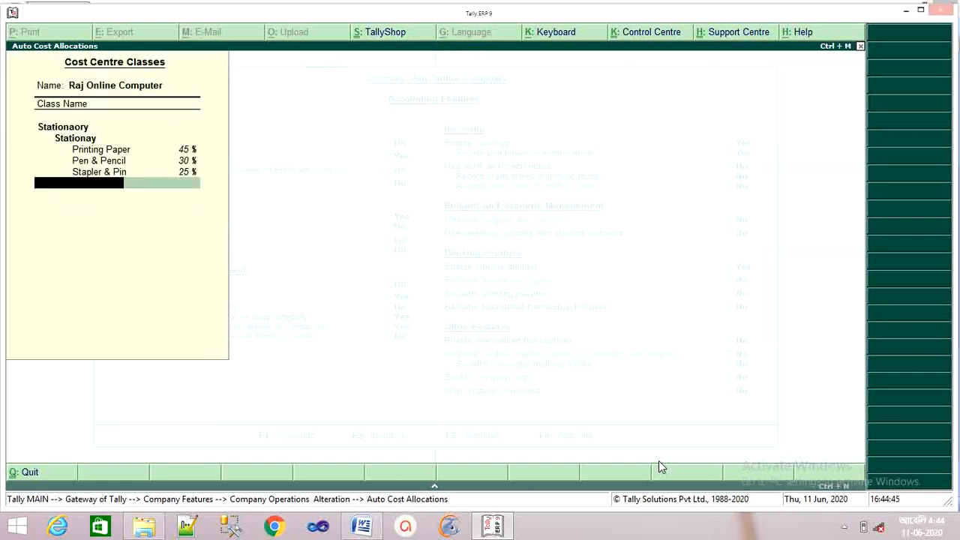
- Save the cost centre class and the accounting features, and return to the Gateway of Tally
key("ctrl+a")
key("Return")
key("Return")
key("Return")
key("Return")
key("Return")
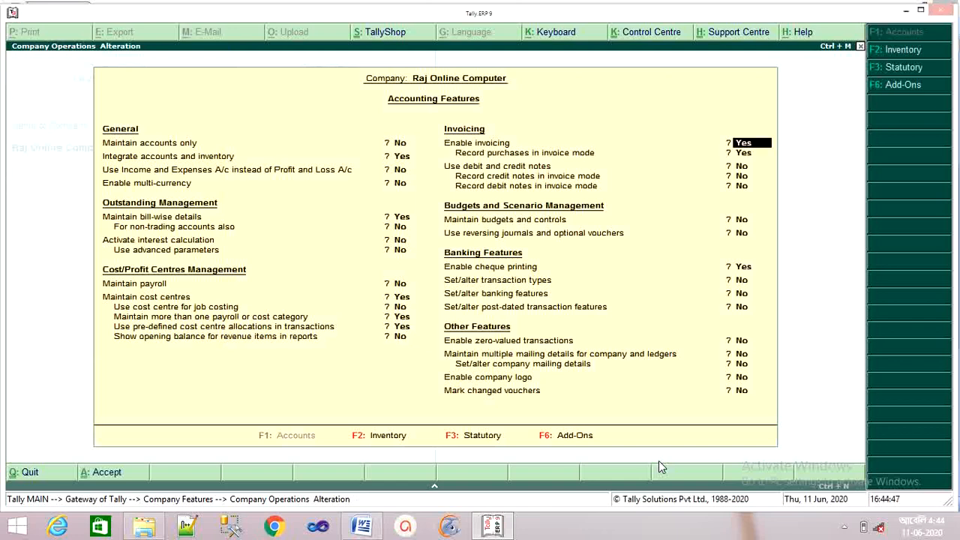
key("Return")
key("Return")
key("Return")
key("Return")
key("Return")
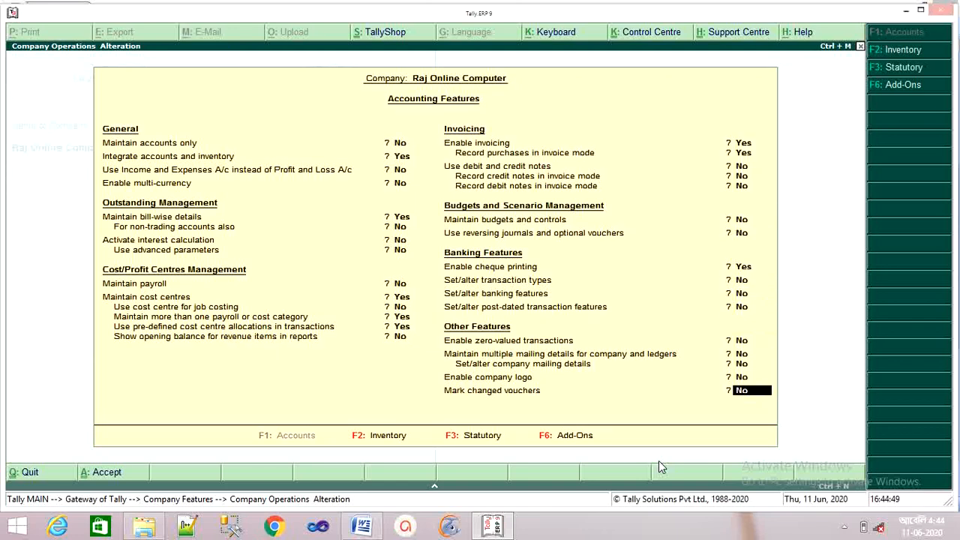
key("Return")
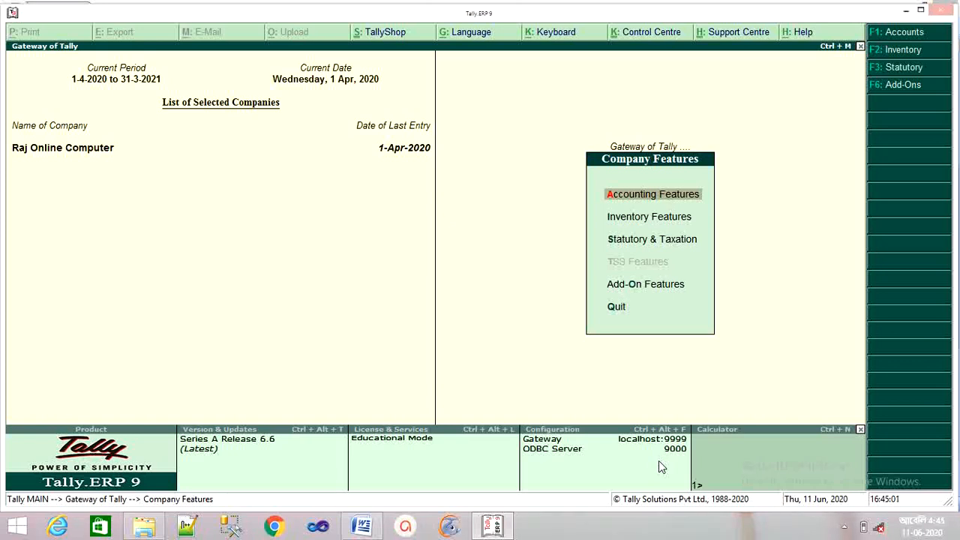
key("Escape")
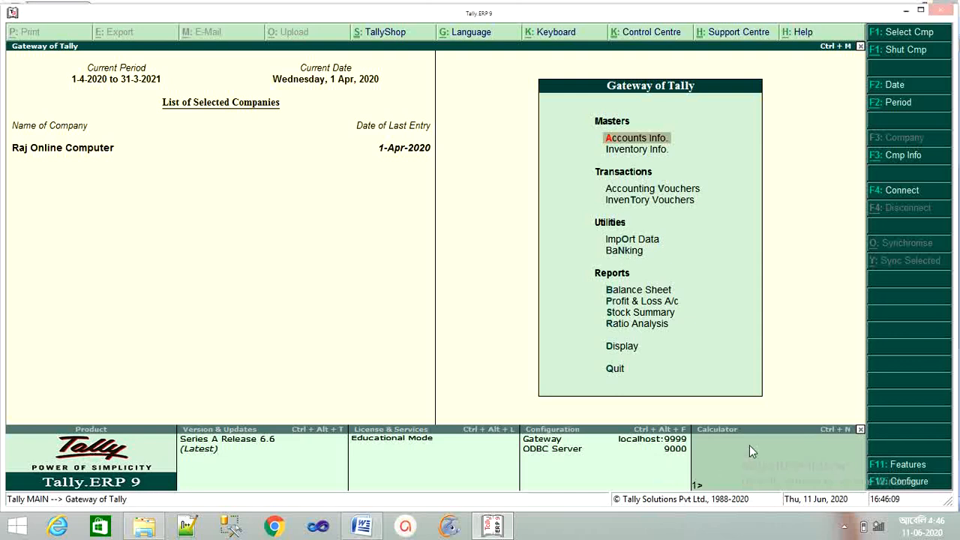
- Open Accounting Vouchers to start a new payment voucher
key("Down")
key("Down")
key("Down")
key("Up")
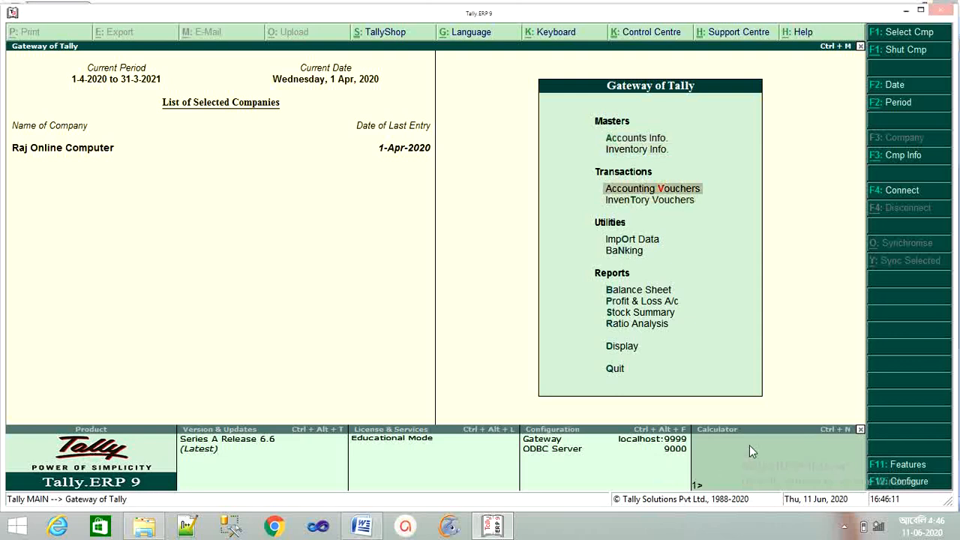
key("Return")
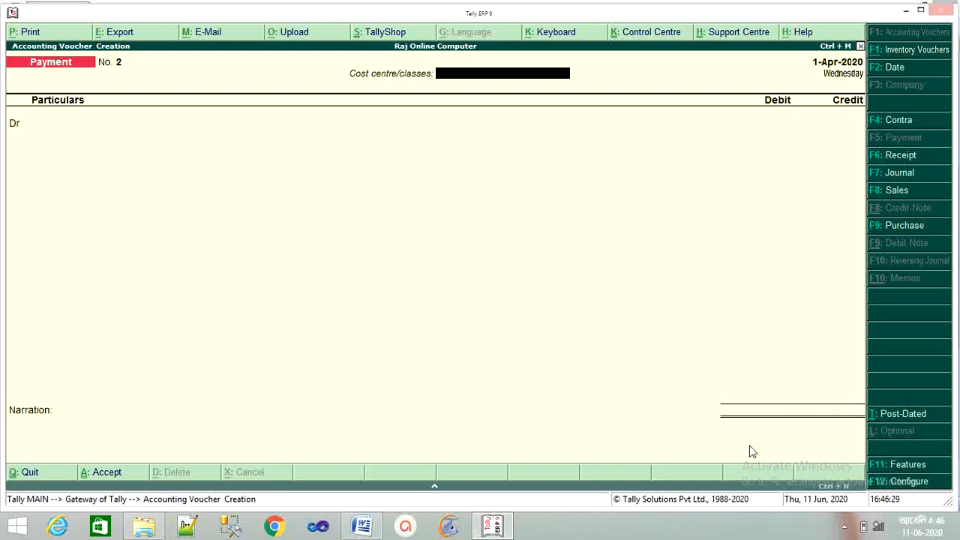
- Apply the Stationaory cost centre class to the payment voucher
type("S")
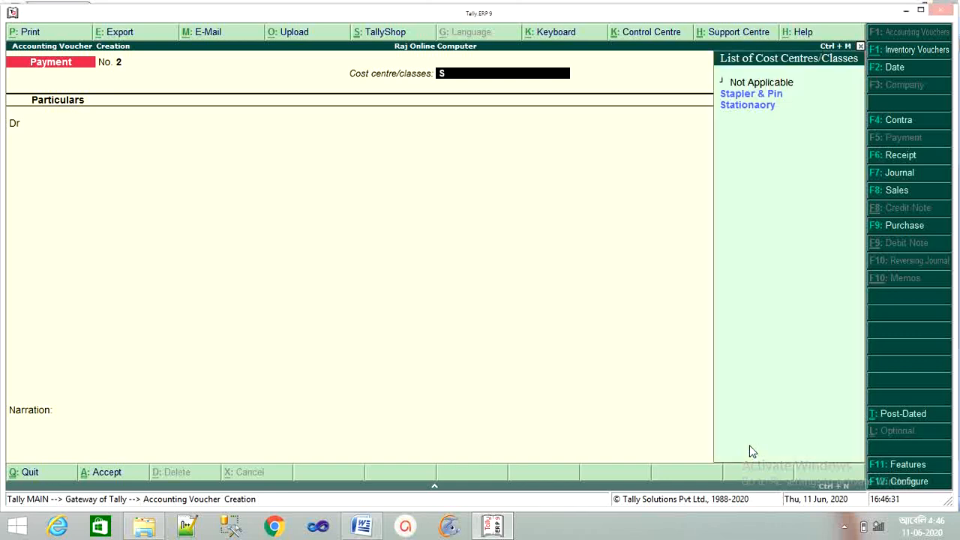
key("Down")
key("Return")
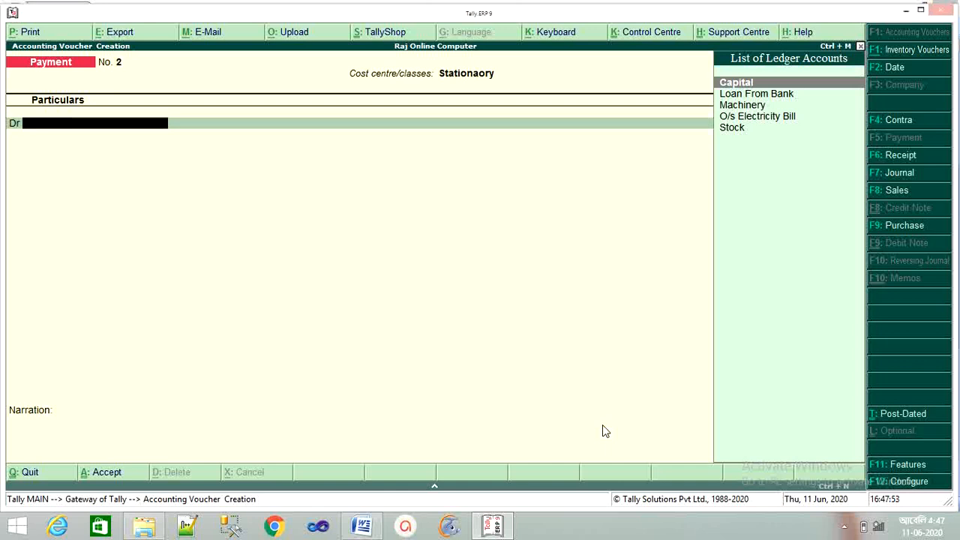
- Start a new ledger from the voucher's debit line and name it Stationary
type("S")
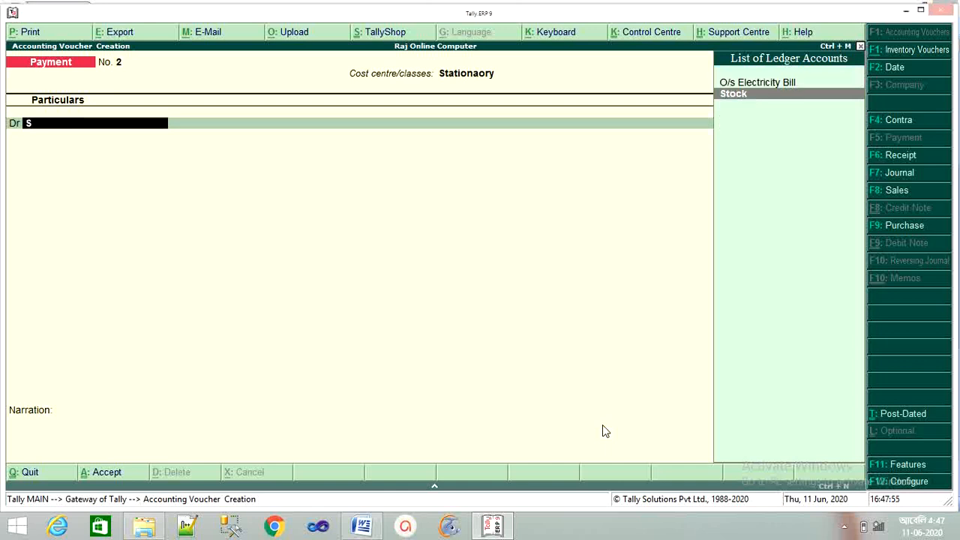
key("BackSpace")
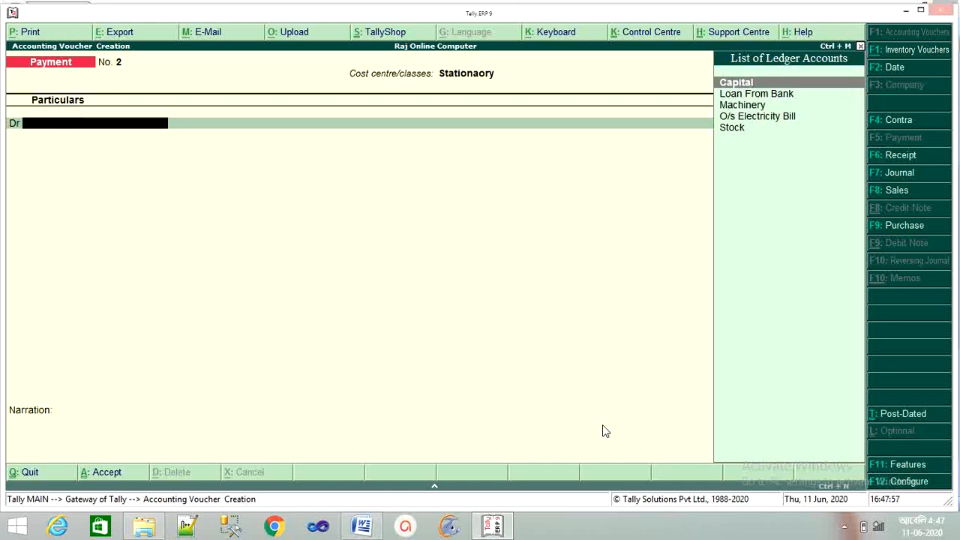
key("alt+c")
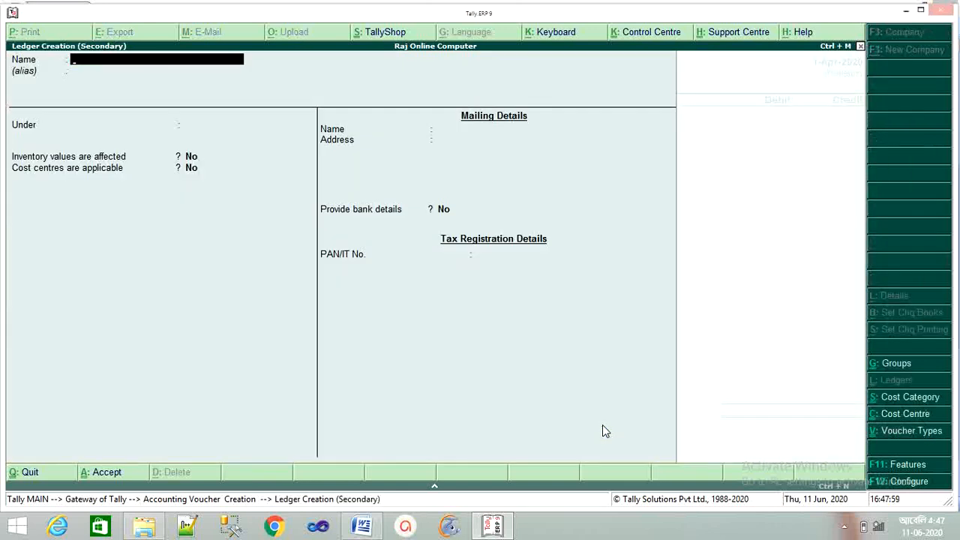
type("Stati")
type("onary")
key("Return")
key("Return")
key("Return")
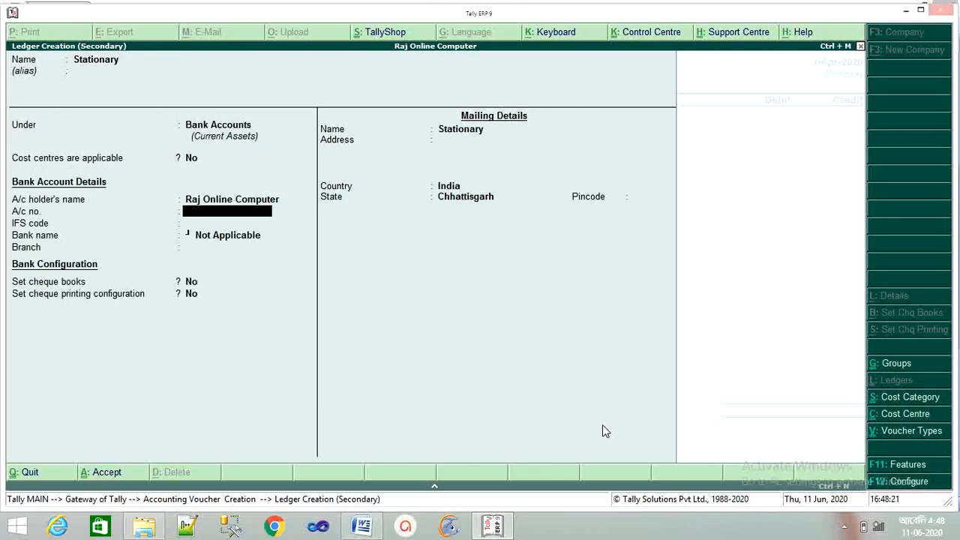
- Place the Stationary ledger under Indirect Expenses, keep its remaining defaults, and save it
key("BackSpace")
key("BackSpace")
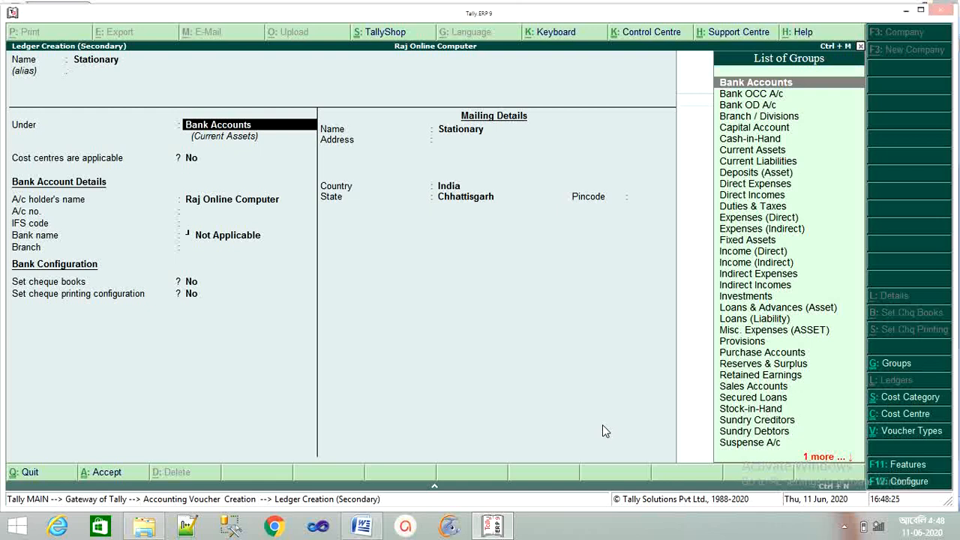
type("Ind")
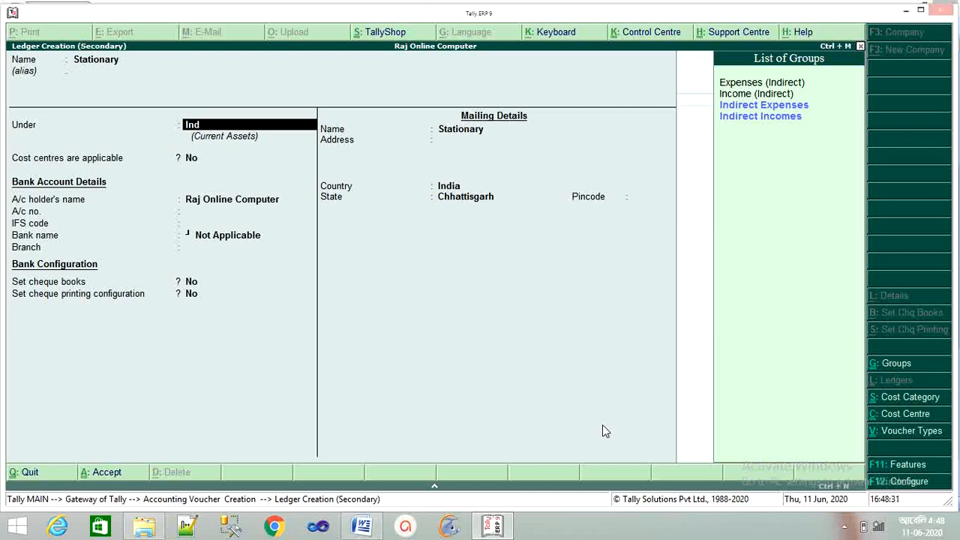
key("Down")
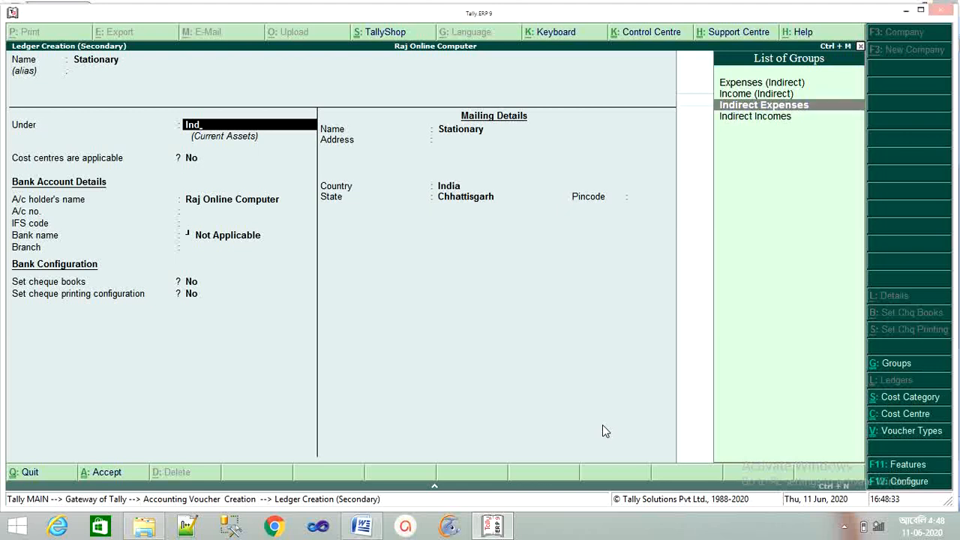
key("Return")
key("Return")
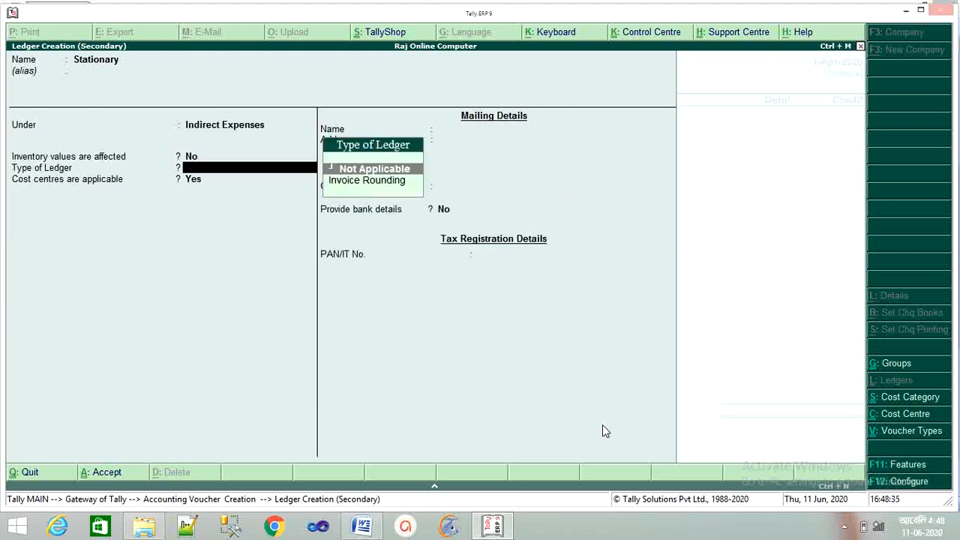
key("Return")
key("Return")
key("Return")
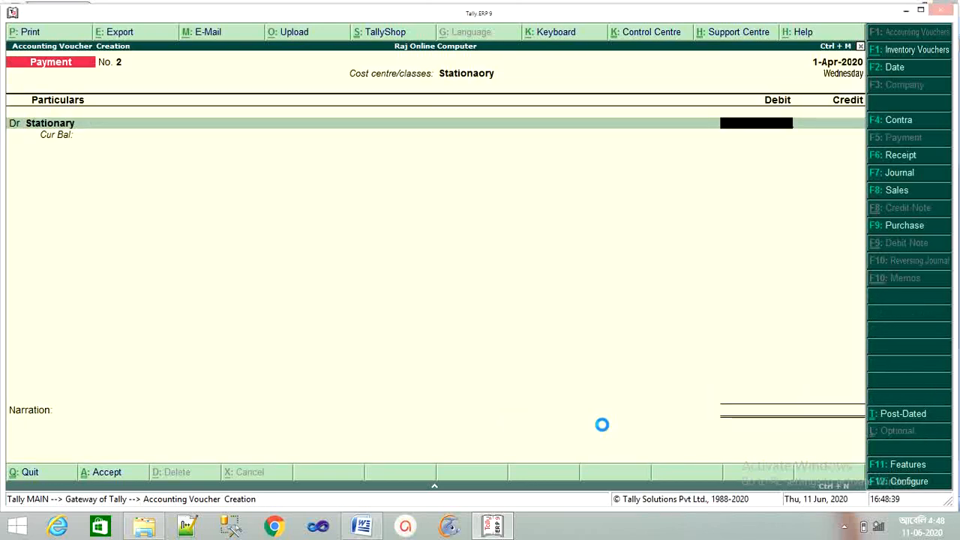
- Debit 1500 to the Stationary ledger in the payment voucher
type("1500")
key("Return")
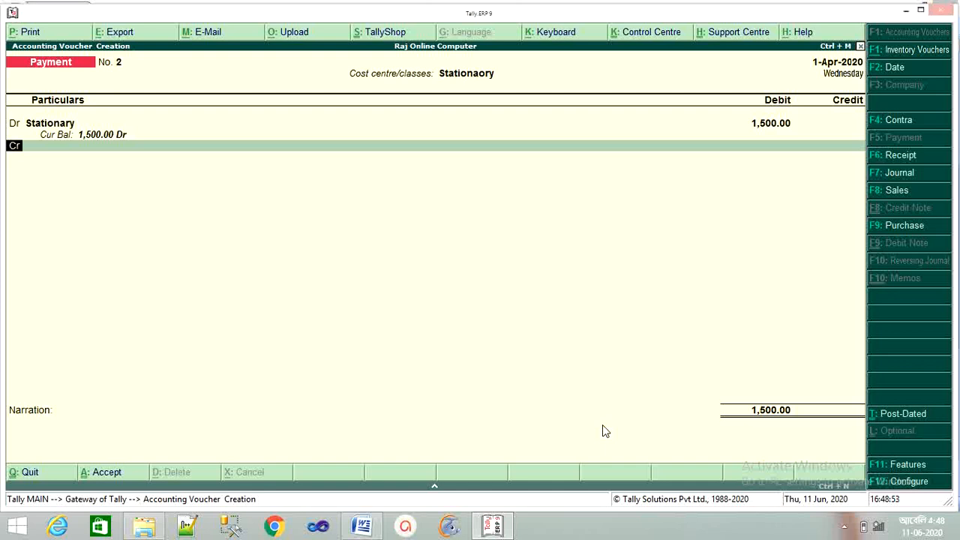
key("Return")
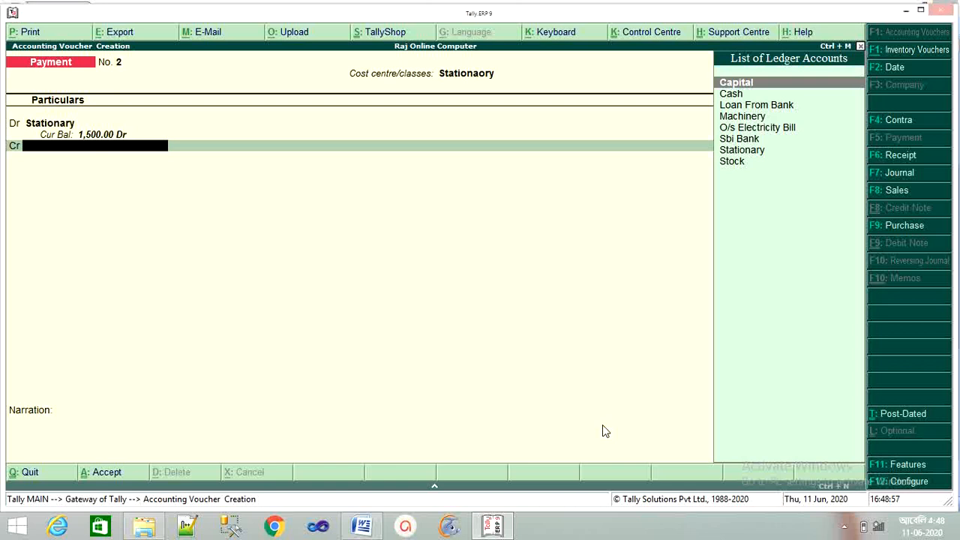
- Credit the full amount to Cash and save the payment voucher without a narration
key("Down")
key("Down")
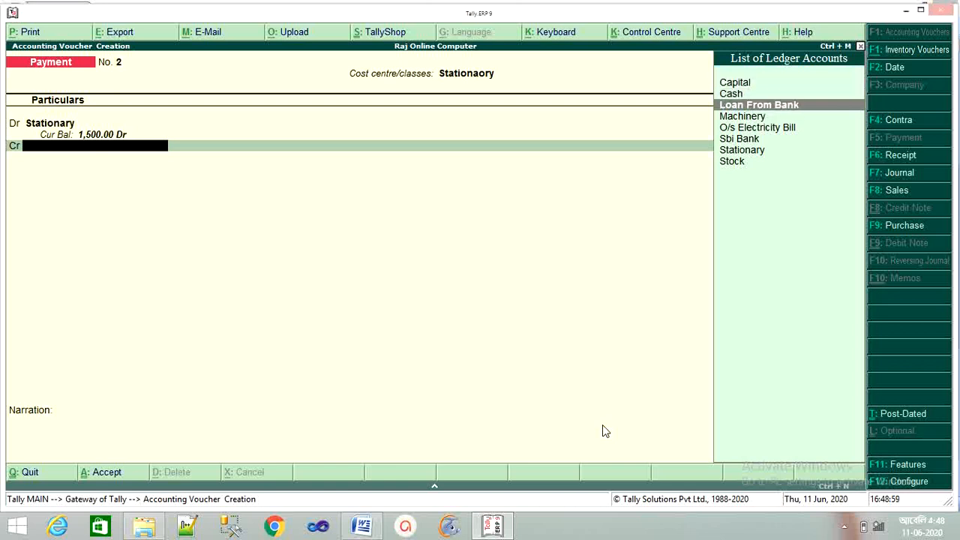
key("Up")
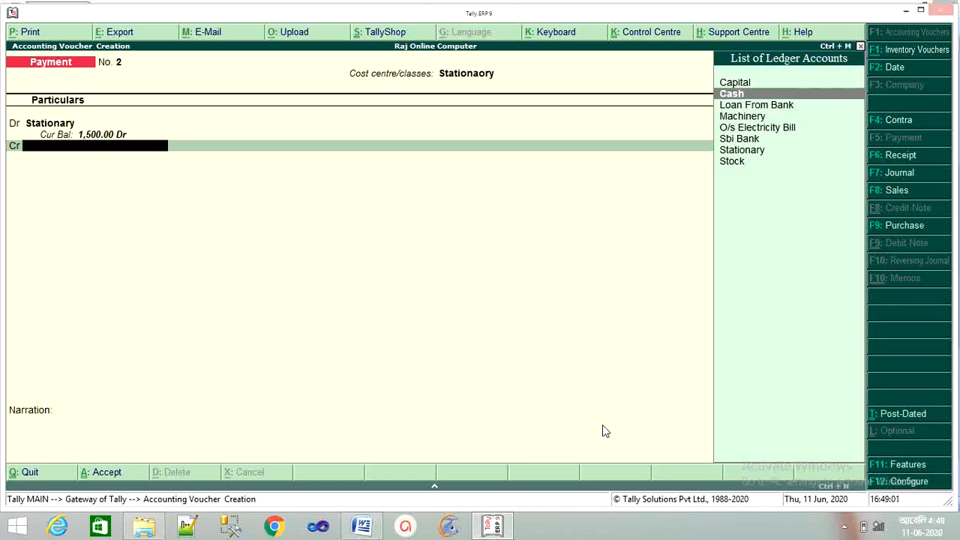
key("Return")
key("Return")
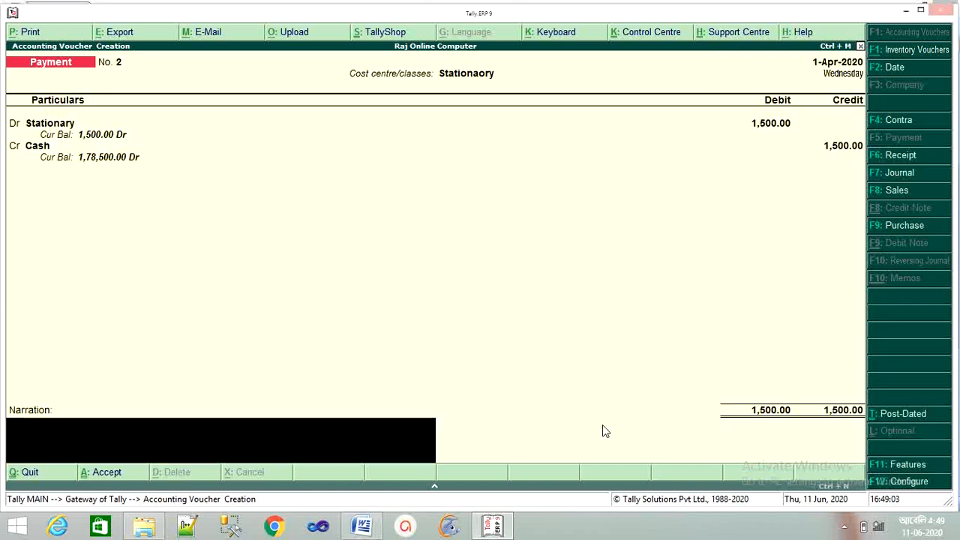
key("Return")
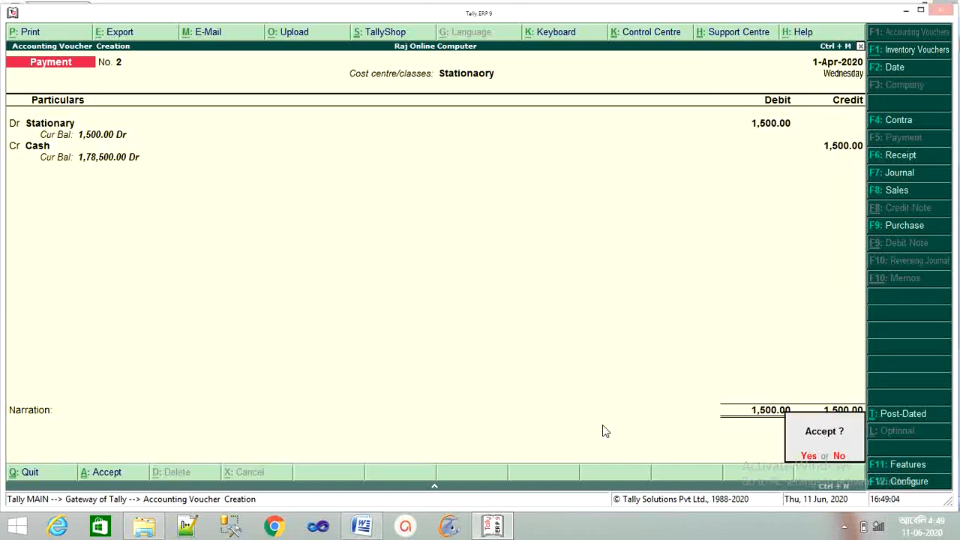
key("Return")
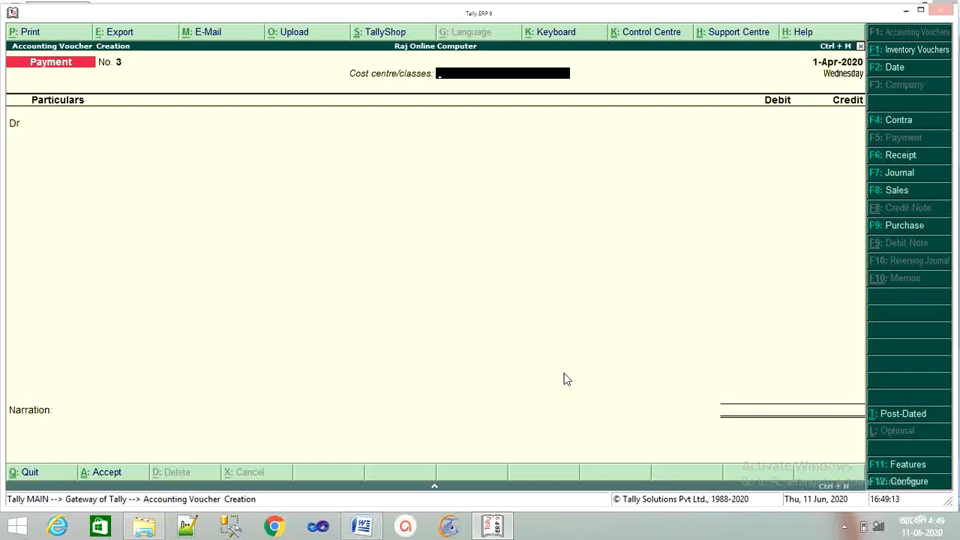
- Switch to the Word exercise document to review the purchase order transaction, and return to Tally
left_click(362, 525)
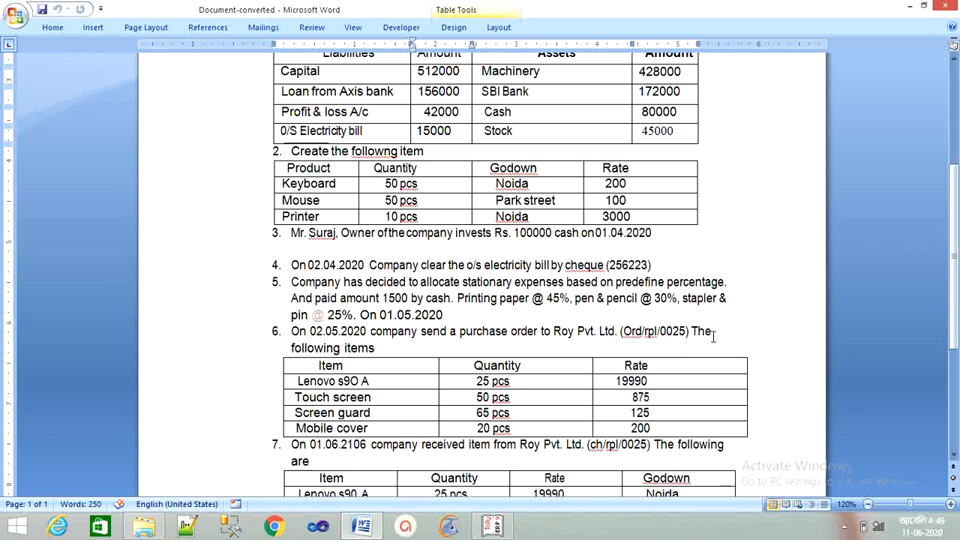
scroll(714, 336, "down", 2)
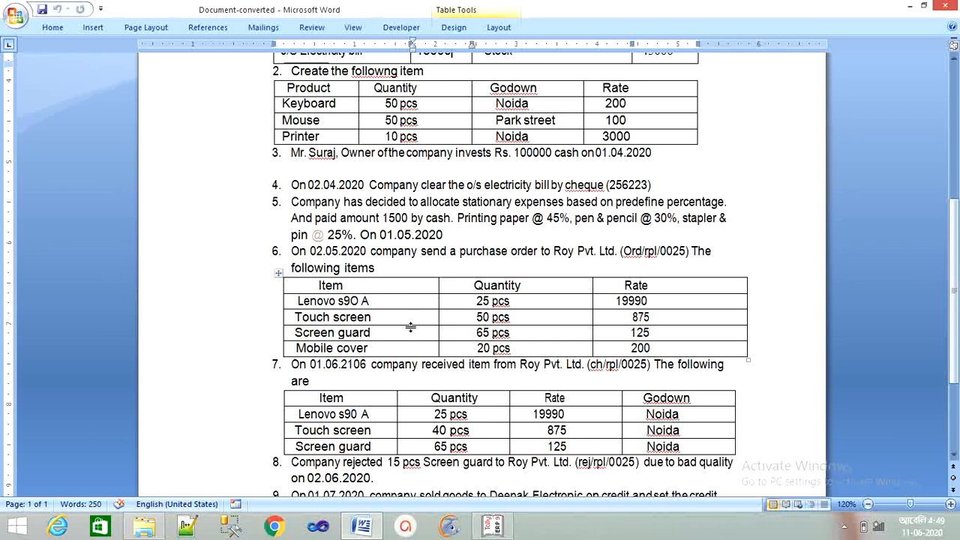
left_click(493, 525)
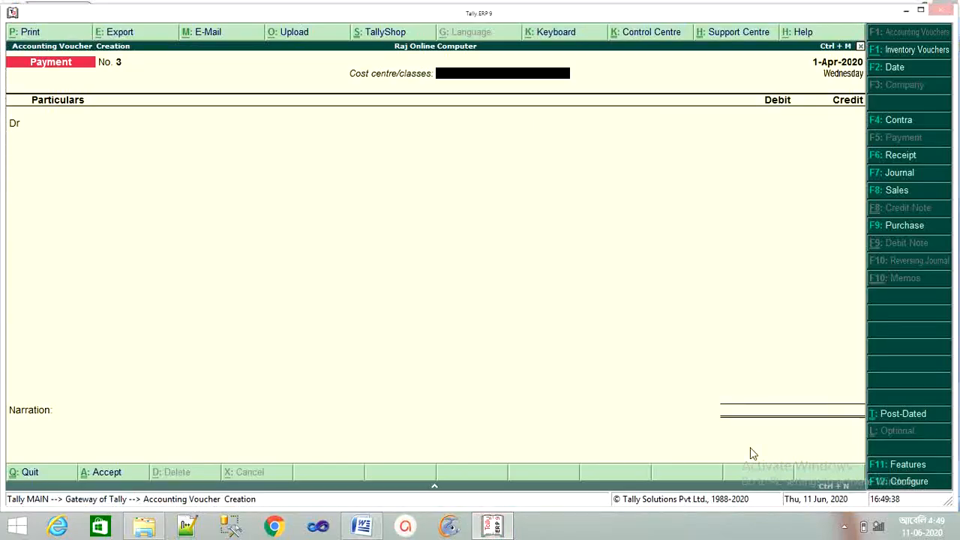
left_click(486, 525)
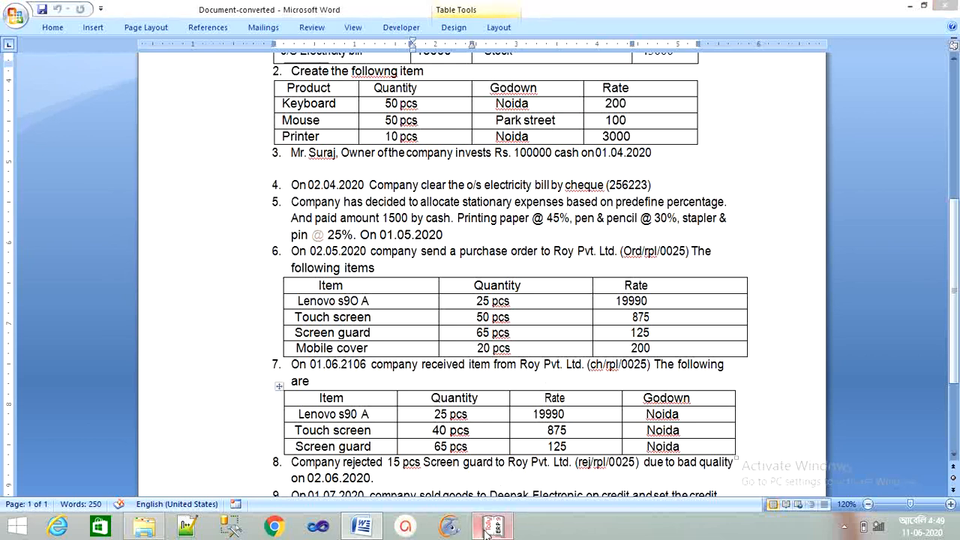
left_click(493, 526)
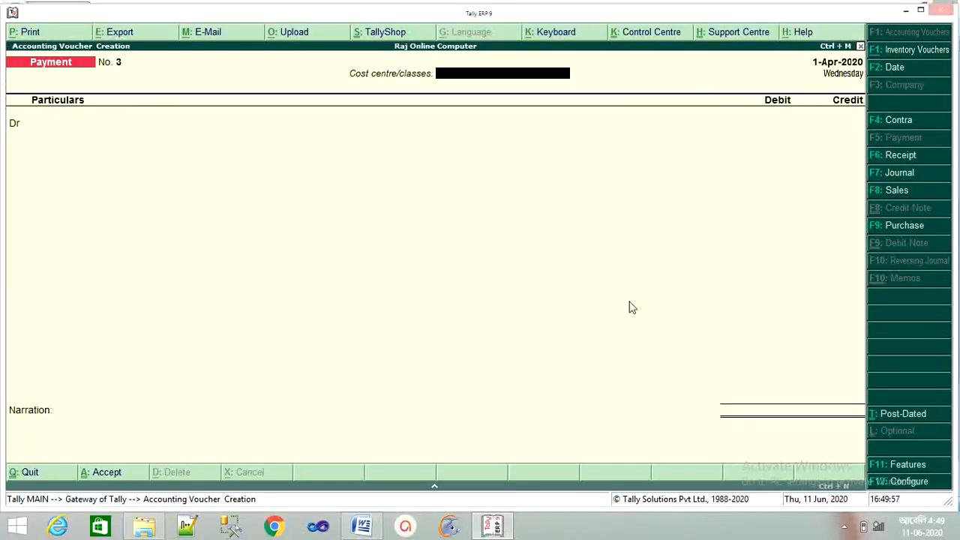
- Leave the blank payment voucher and open the company's Inventory Features
key("Escape")
key("y")
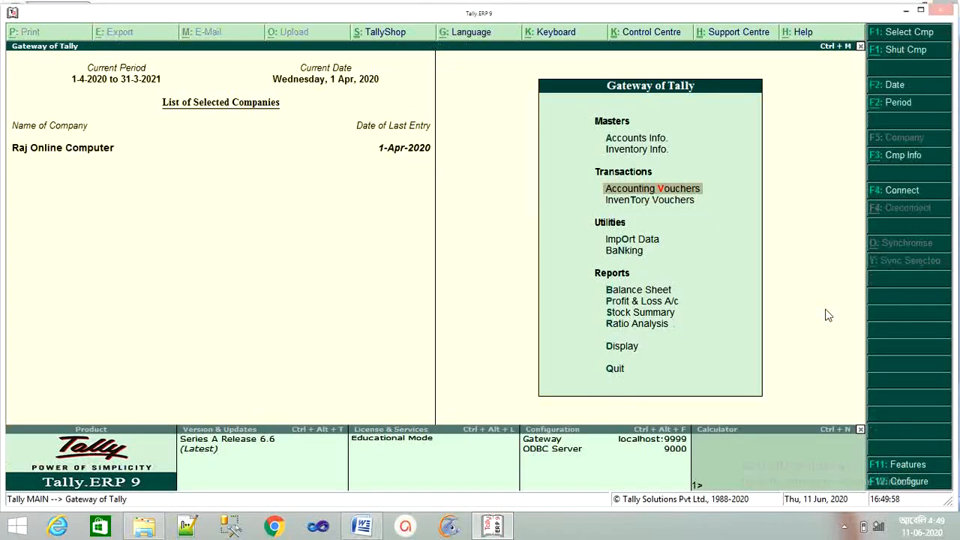
left_click(909, 467)
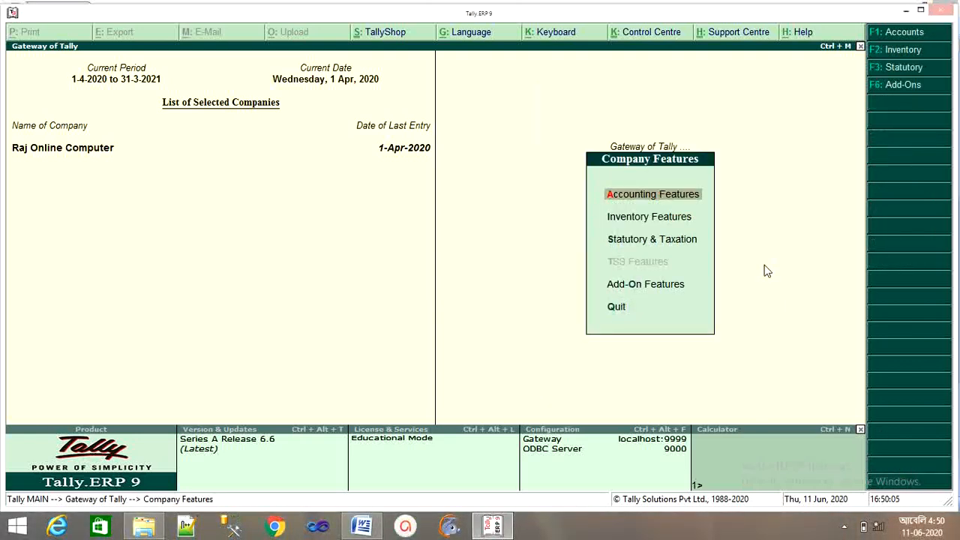
key("Down")
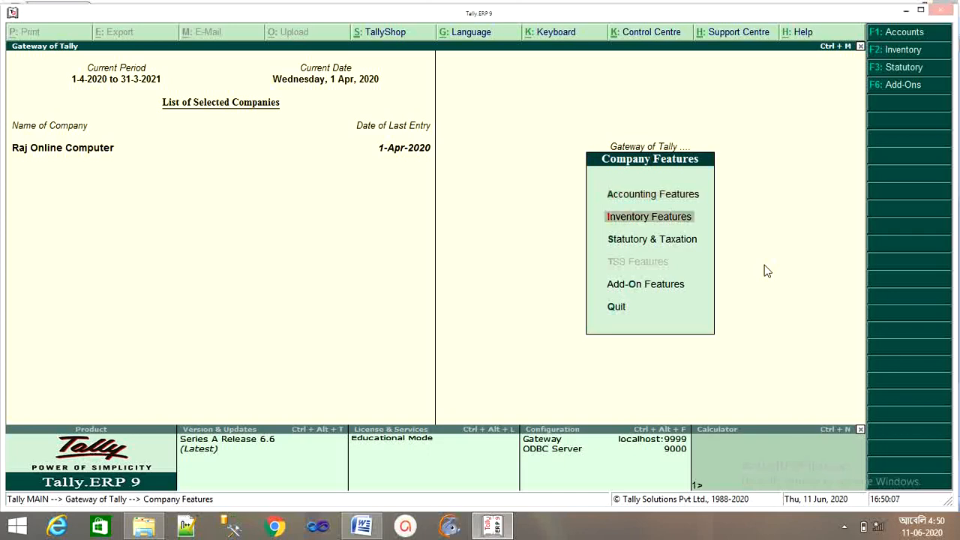
key("Return")
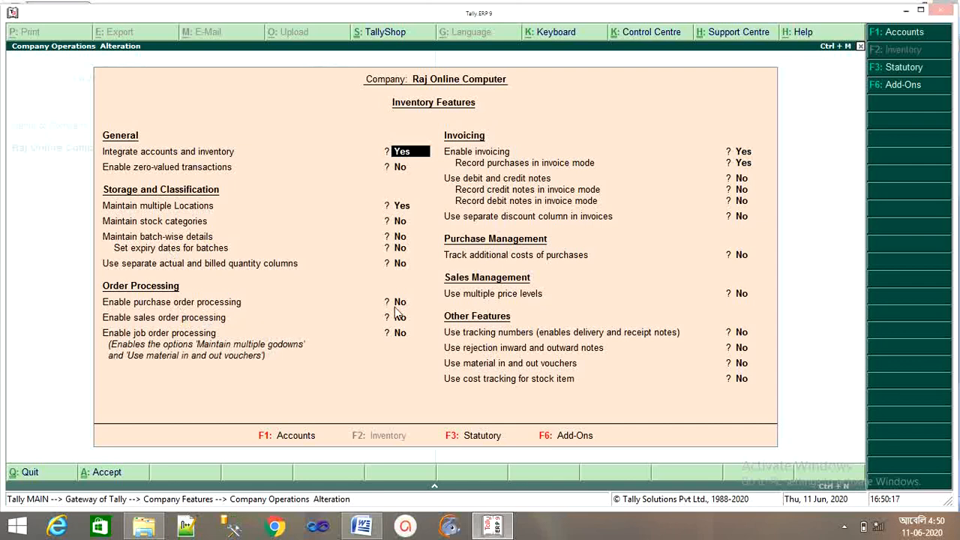
- Enable purchase order processing in the inventory features
key("Return")
key("Return")
key("Return")
key("Return")
key("Return")
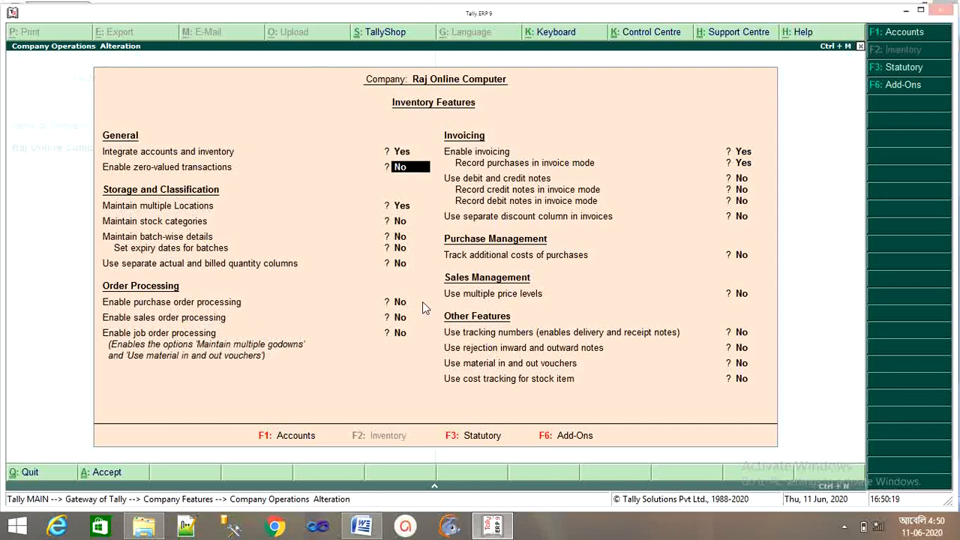
key("Return")
type("y")
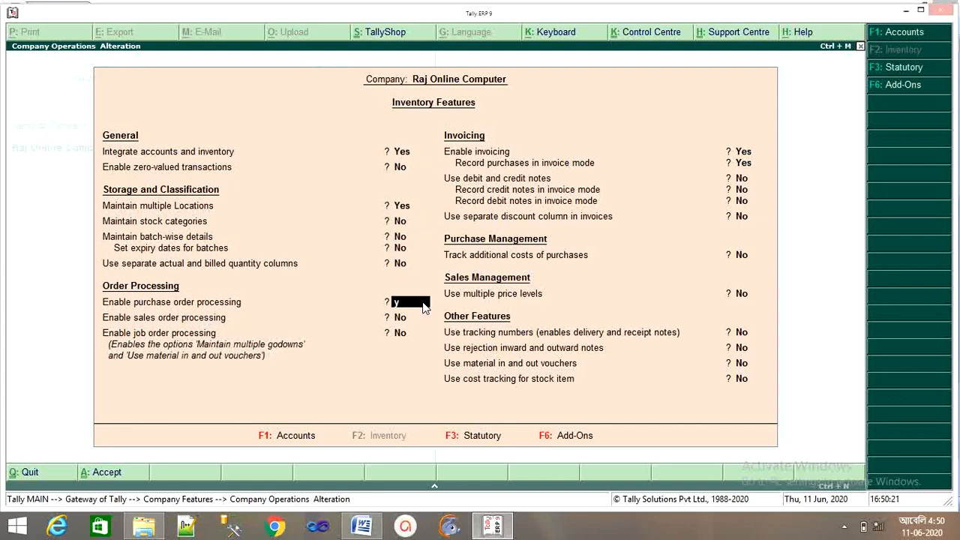
key("Return")
- Keep the remaining inventory feature settings as they are and save the configuration
key("Return")
key("Return")
key("Return")
key("Return")
key("Return")
key("Return")
key("Return")
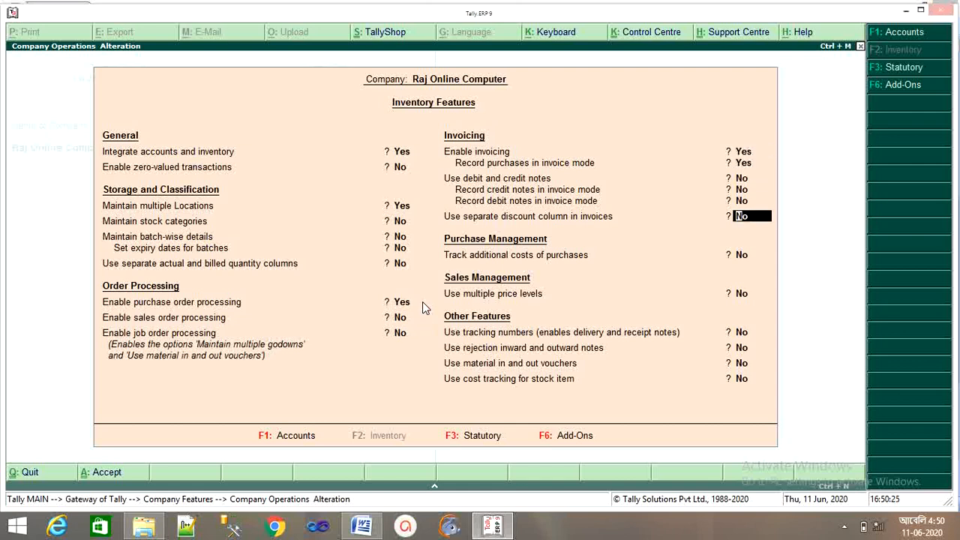
key("Return")
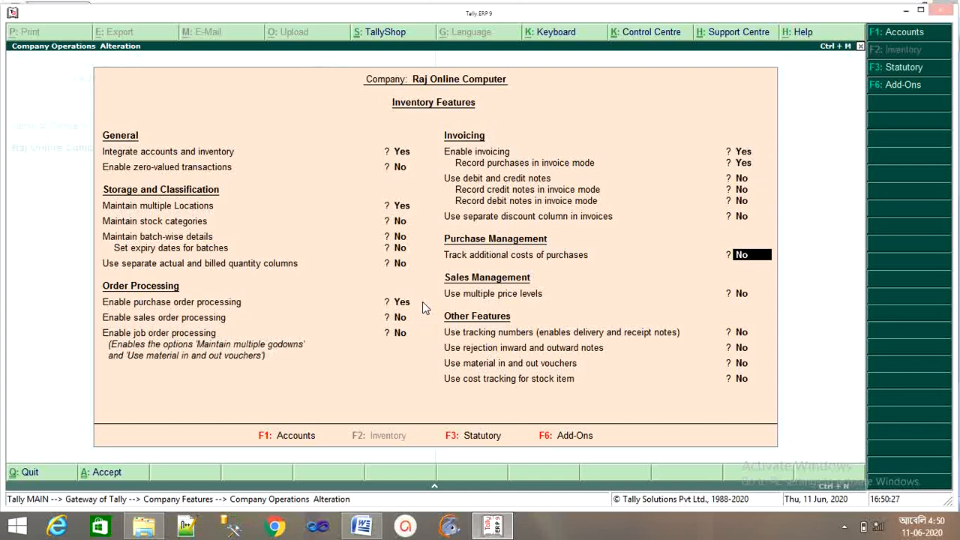
key("Return")
key("Return")
key("Return")
key("Return")
key("Return")
key("Return")
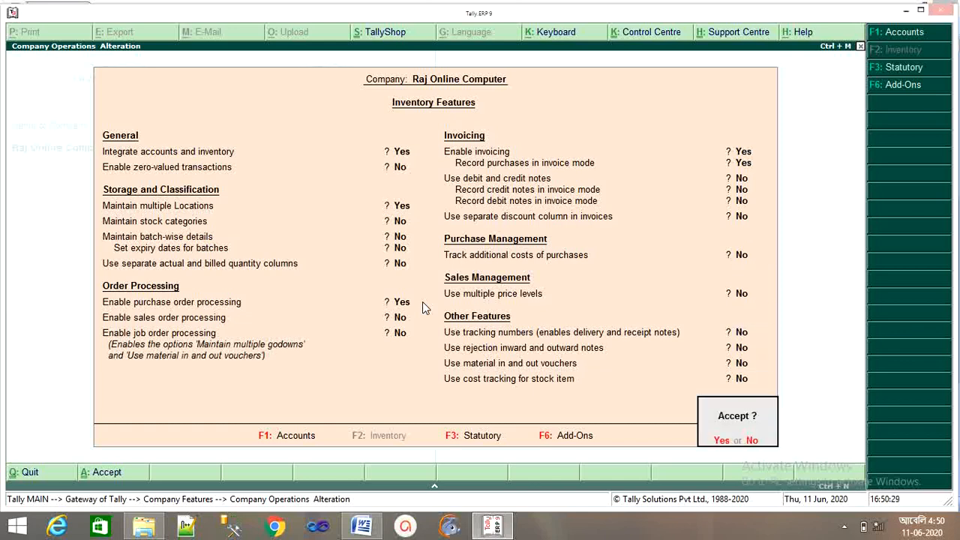
key("Return")
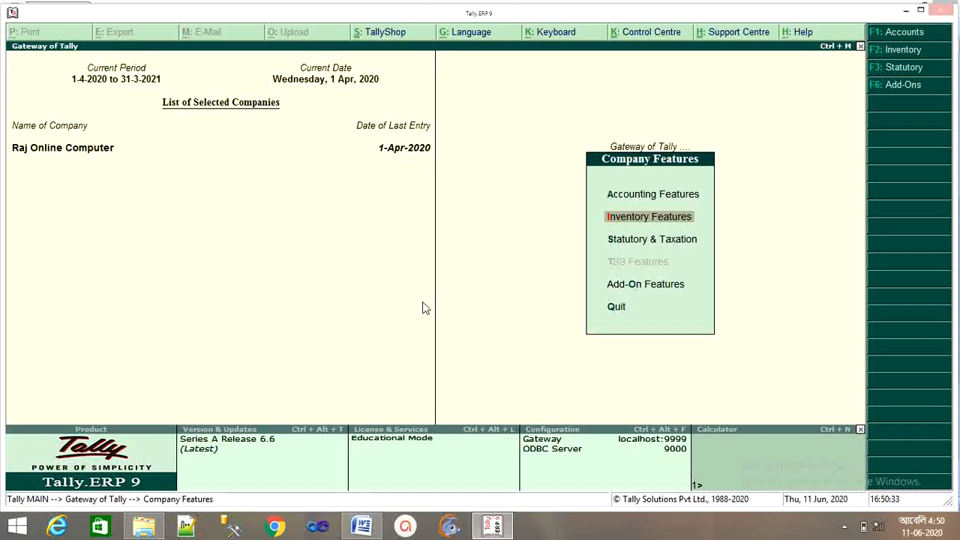
- Return to the Gateway of Tally and open Accounting Vouchers
key("Escape")
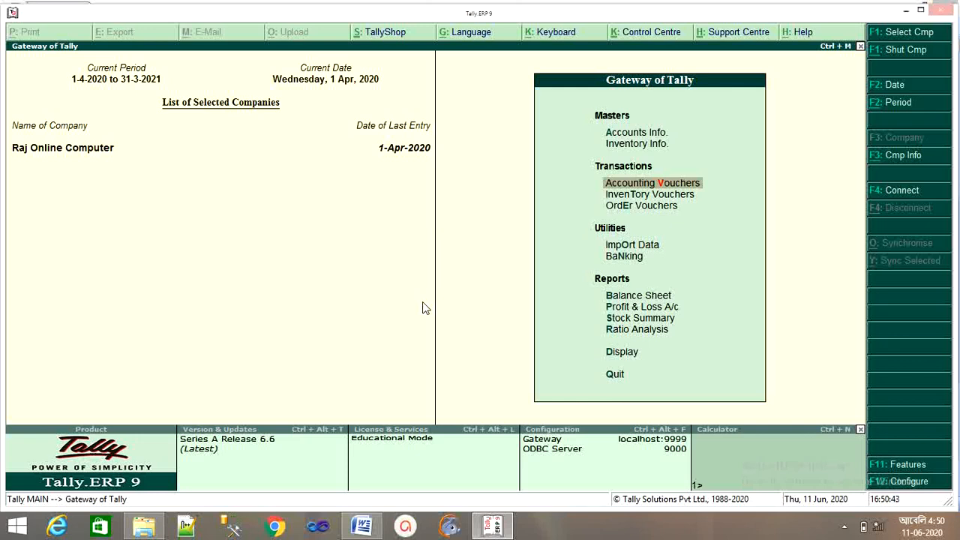
key("Return")
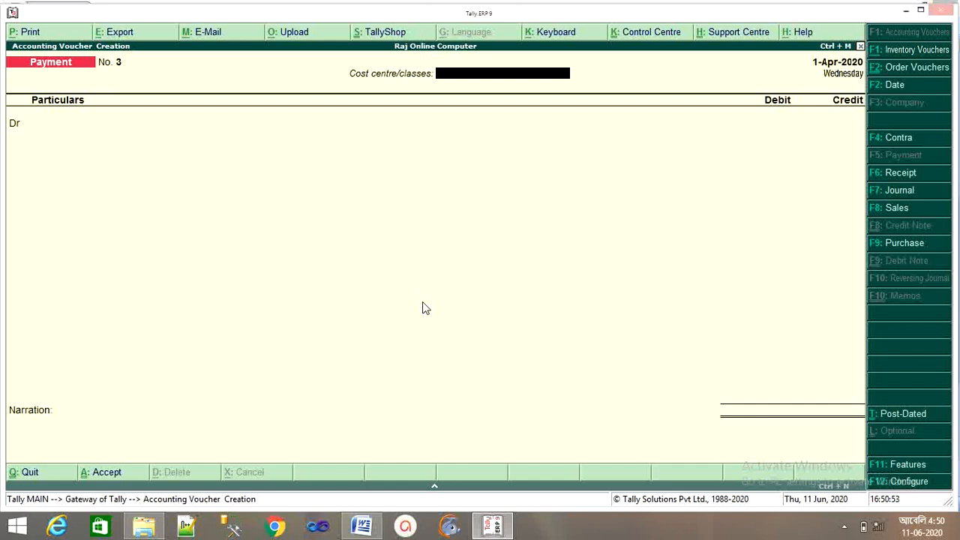
- Open a purchase order voucher with the cost centre class Not Applicable, leaving the Cash party details to reselect the party account
key("alt+F4")
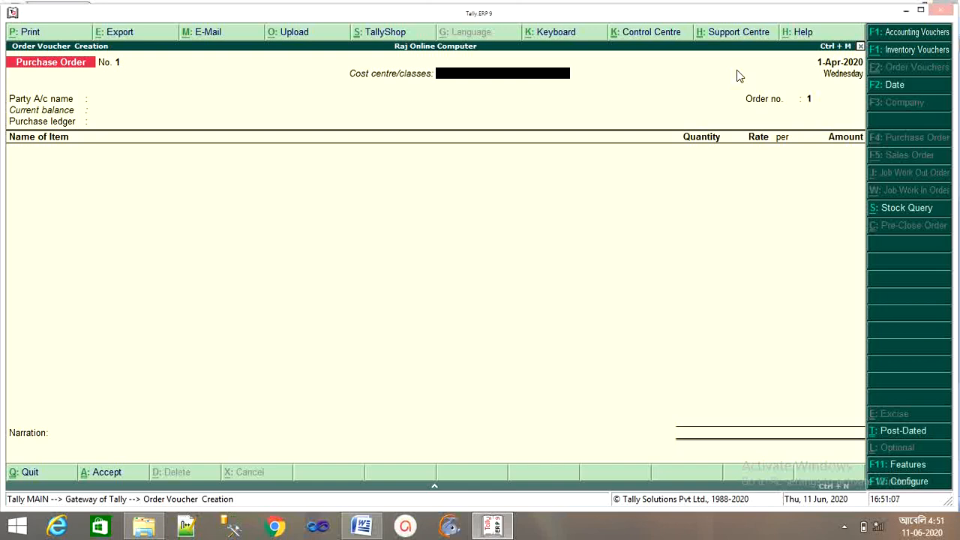
key("Return")
key("Return")
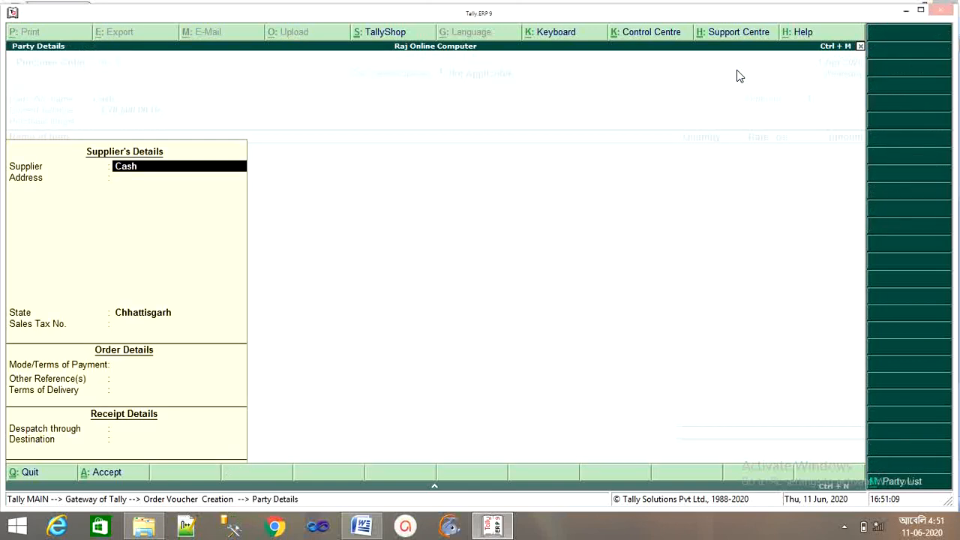
key("Escape")
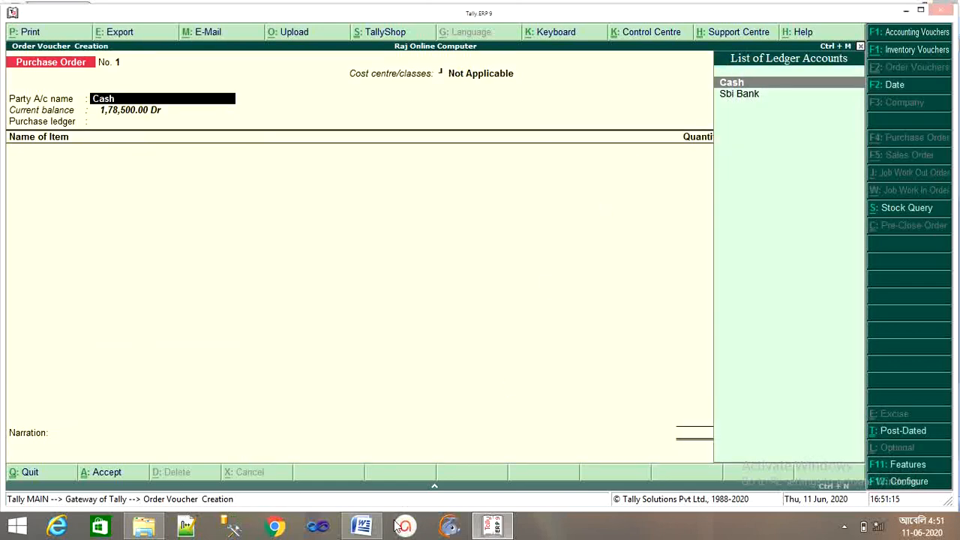
- Switch to the Word document to check the supplier's name in purchase order task 6, and return to Tally
left_click(364, 527)
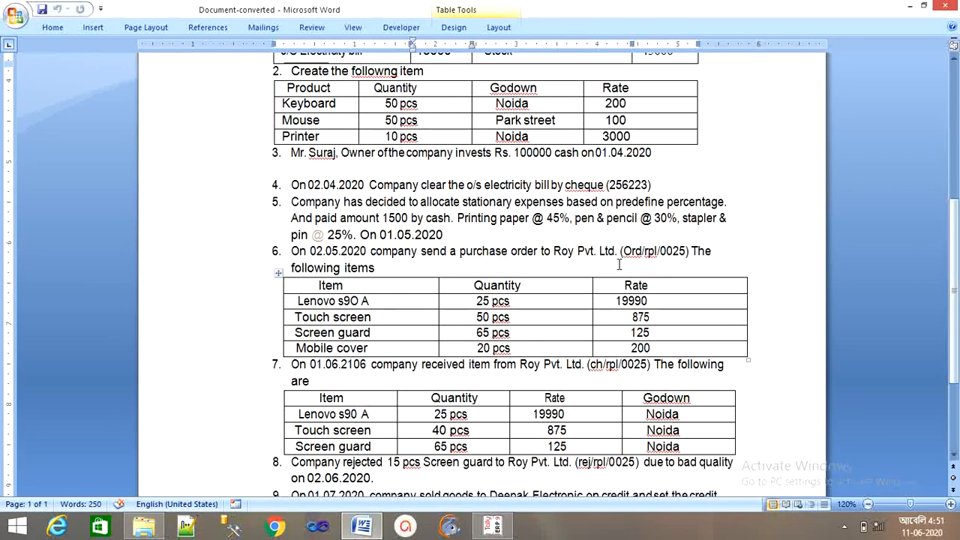
left_click_drag(554, 252, 609, 255)
left_click(493, 526)
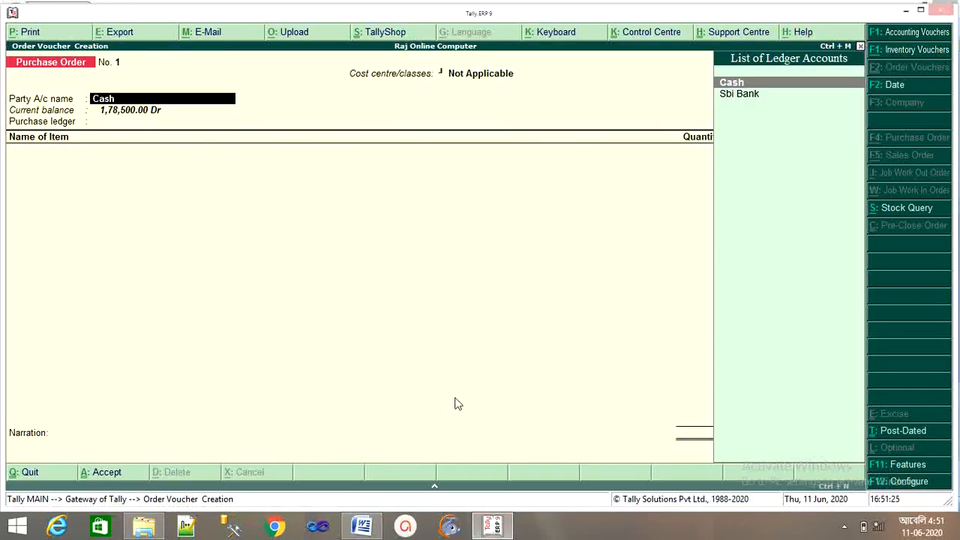
- Create a party ledger named Roy Pvt Ltd under Sundry Creditors, maintaining balances bill-by-bill
key("alt+c")
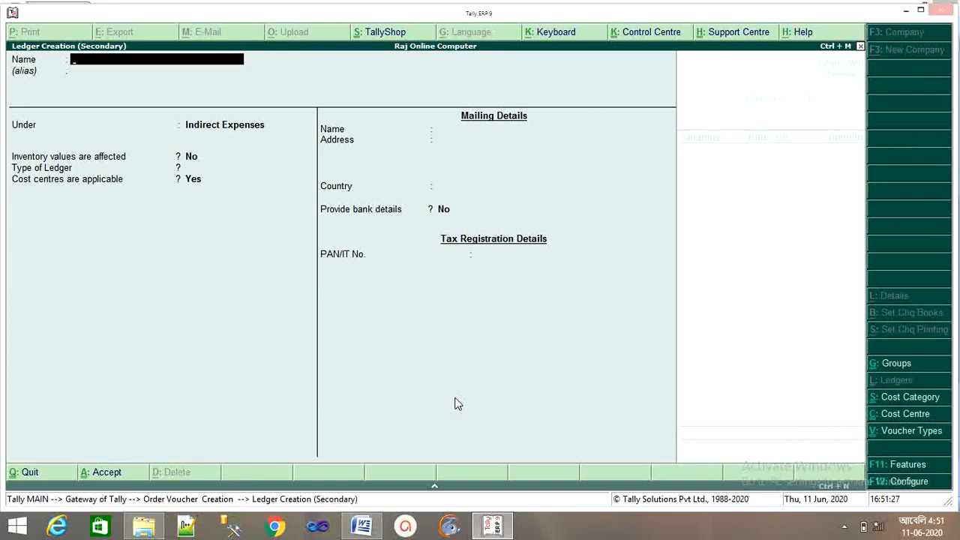
type("Ro")
type("y Pvt Ltd")
key("Return")
key("Return")
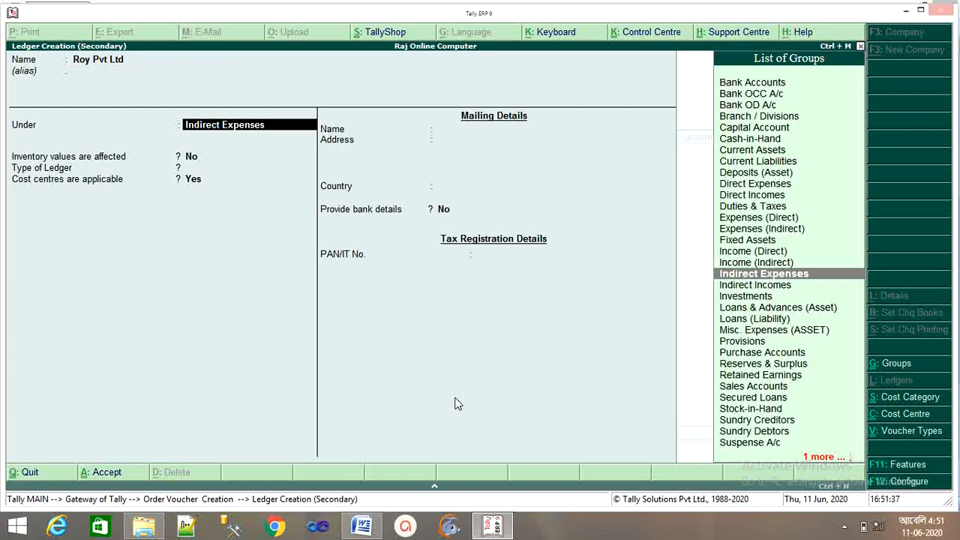
type("S")
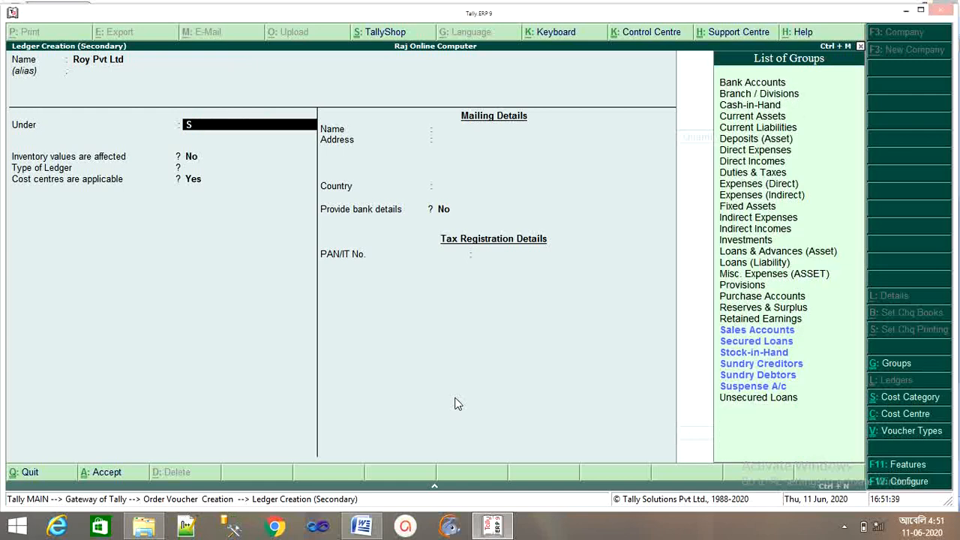
type("un")
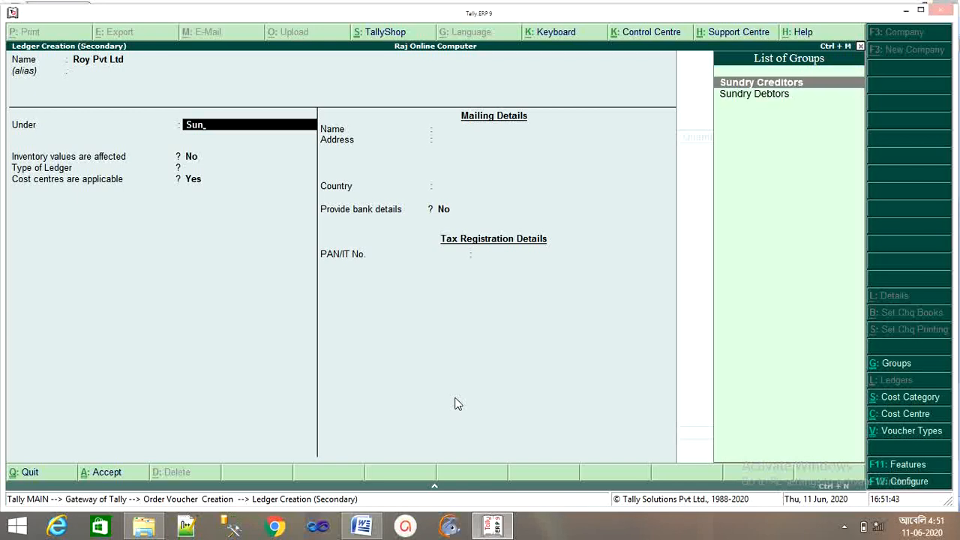
key("Return")
key("Return")
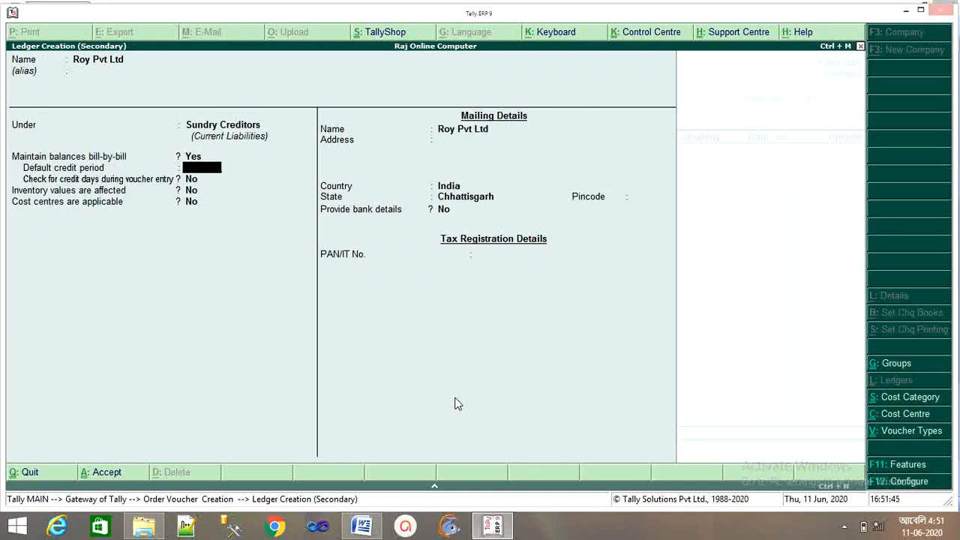
- Keep the Roy Pvt Ltd ledger's default credit, inventory, cost centre, mailing and tax settings and save the ledger
key("Return")
key("Return")
key("Return")
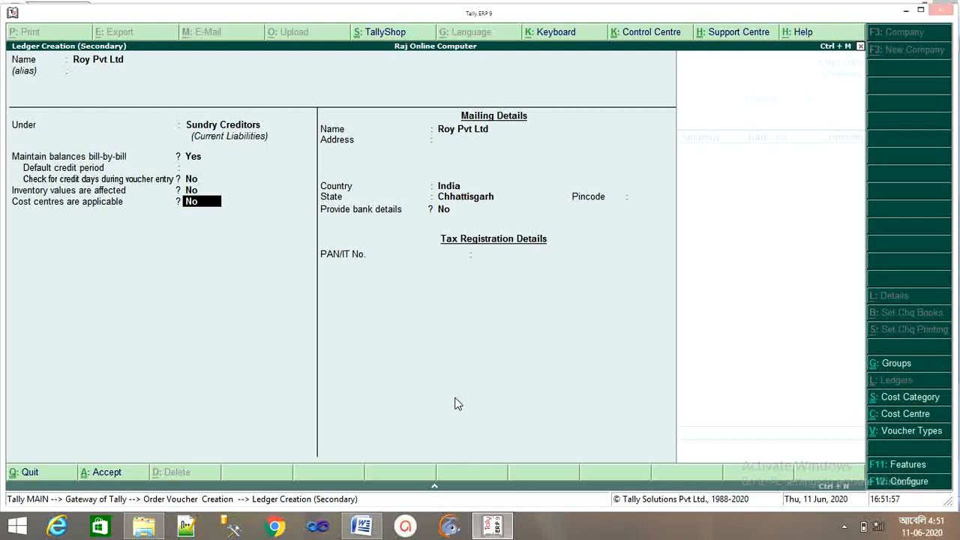
key("Return")
key("Return")
key("Return")
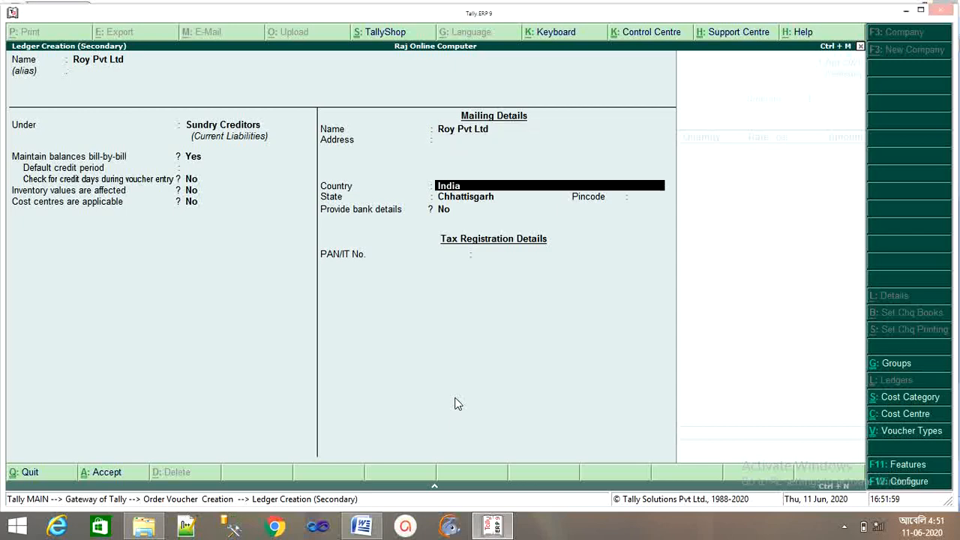
key("Return")
key("Return")
key("Return")
key("Return")
key("Return")
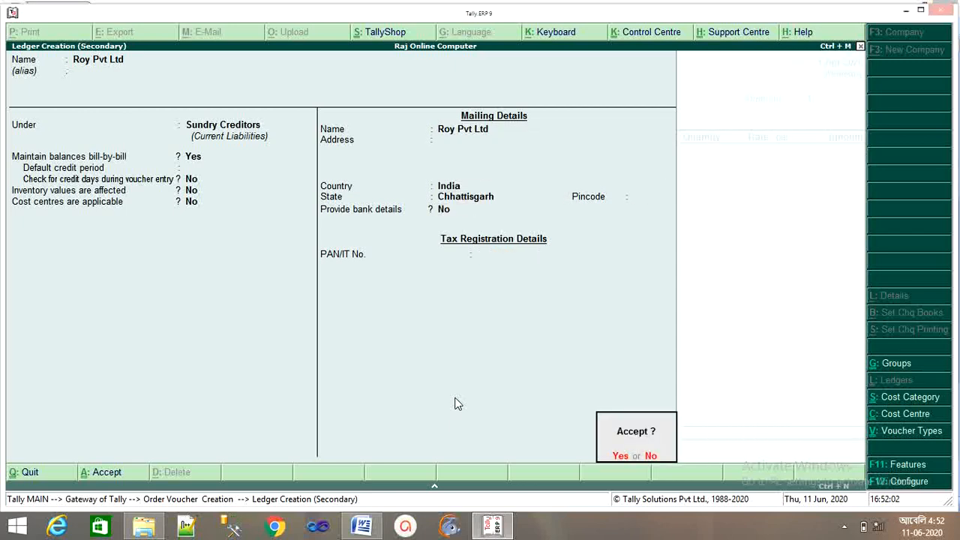
key("Return")
- Accept Roy Pvt Ltd as supplier with the state Chhattisgarh, leaving the order and receipt details blank
key("Return")
key("Return")
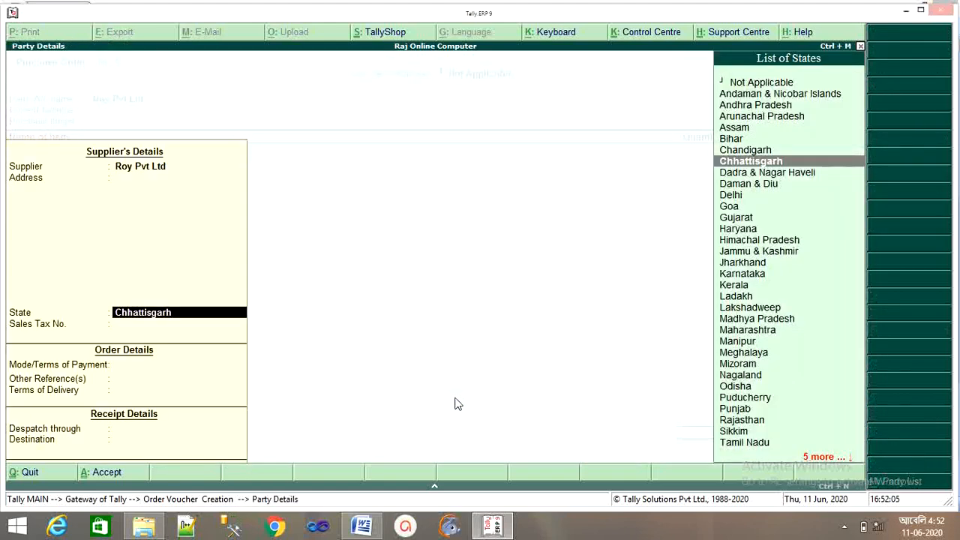
key("Return")
key("Return")
key("Return")
key("Return")
key("Return")
key("Return")
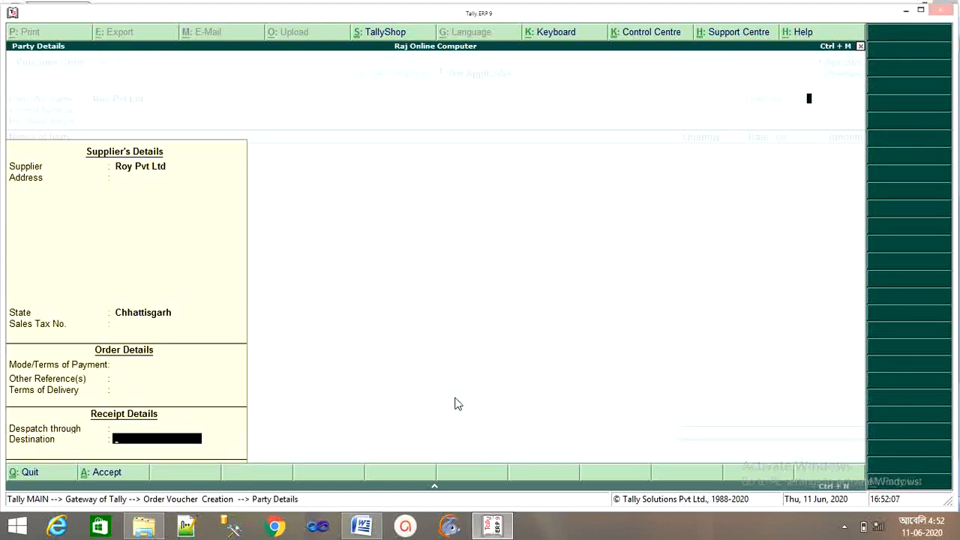
key("Return")
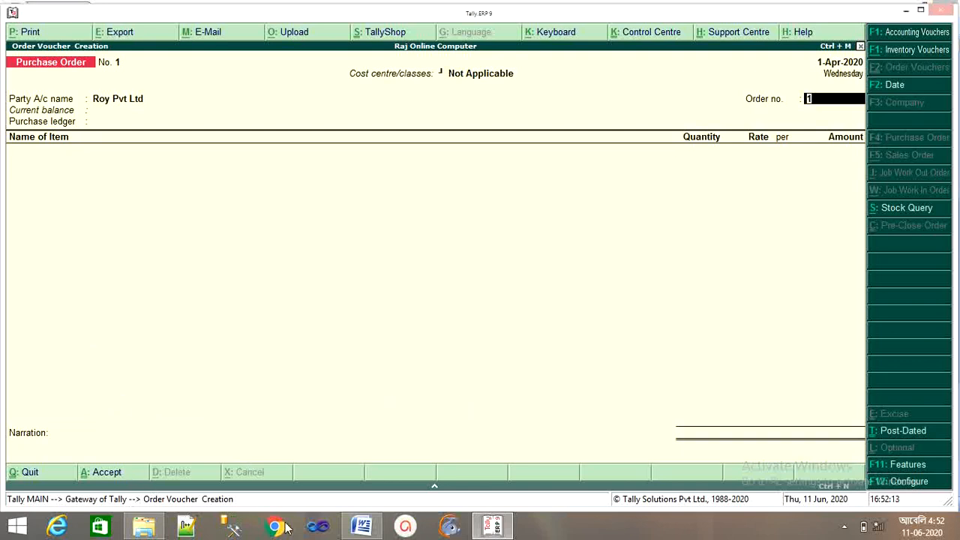
- Copy the order number from task 6 in the Word document into the purchase order's order number in Tally
left_click(359, 528)
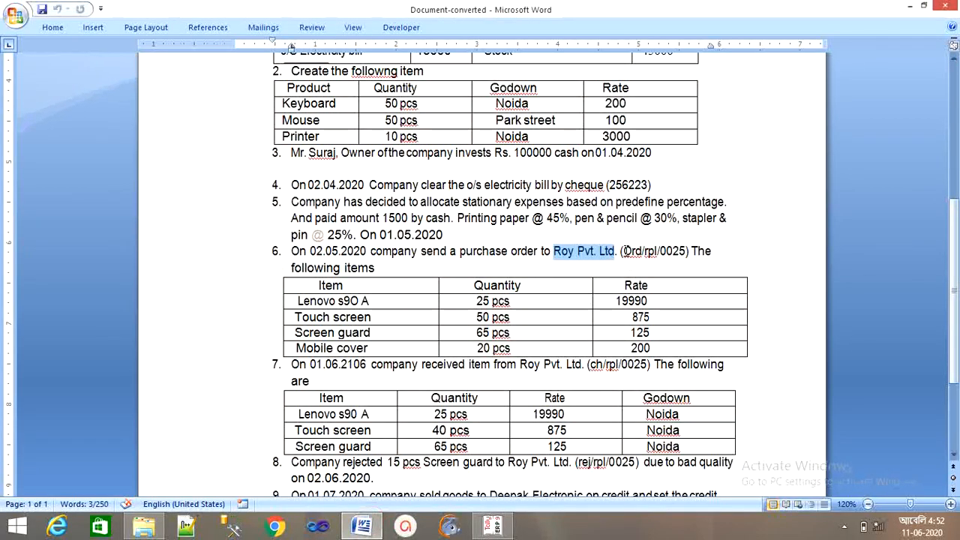
left_click_drag(622, 251, 686, 252)
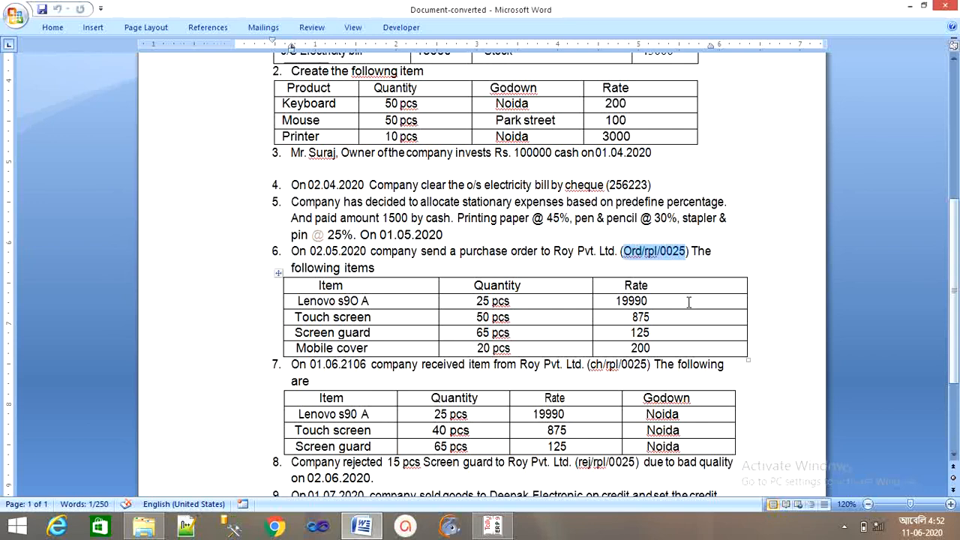
left_click(493, 527)
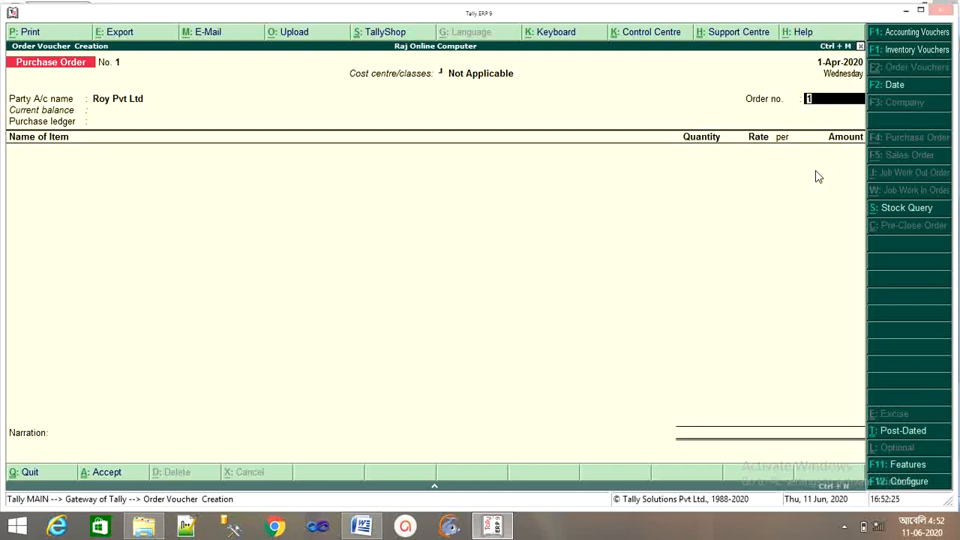
key("ctrl+alt+v")
key("Return")
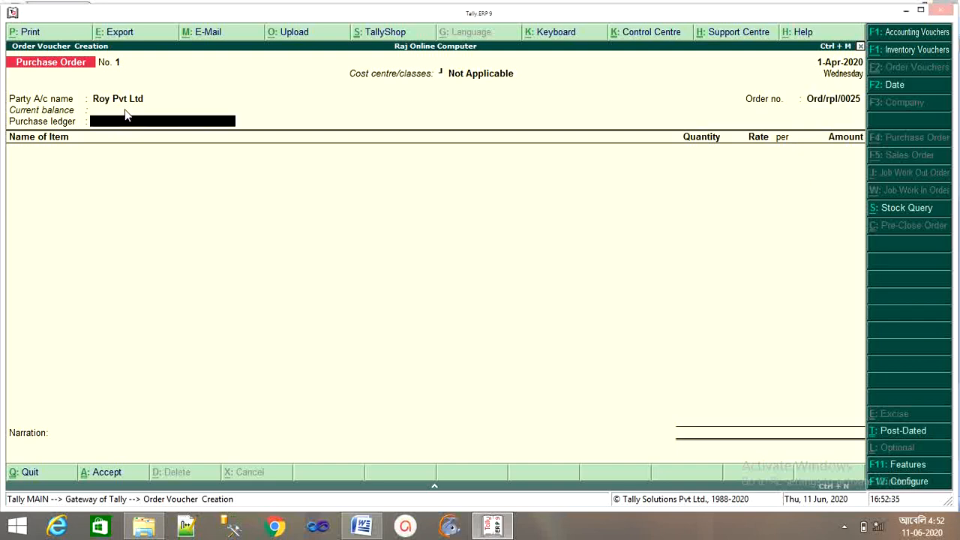
- Create a purchase ledger named Purchase and place it under Purchase Accounts
key("alt+c")
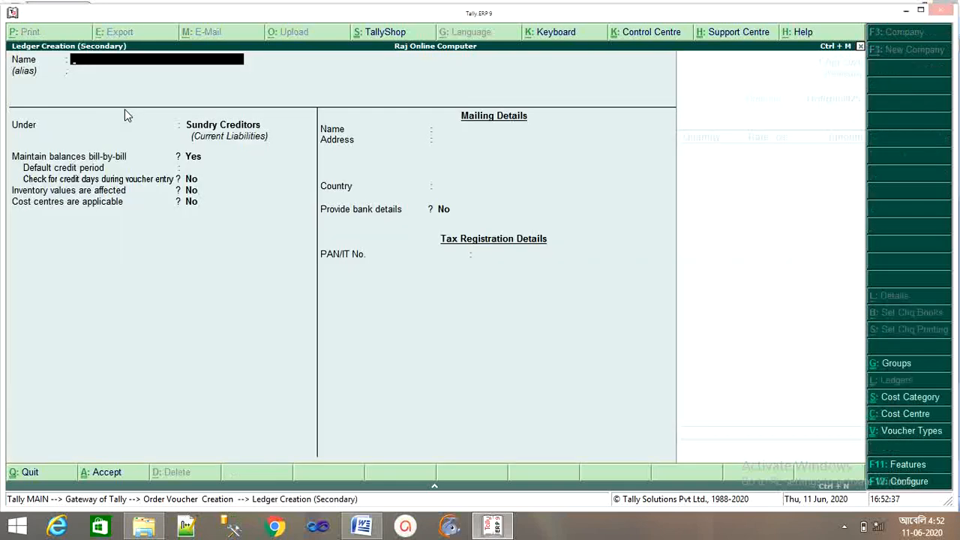
type("Purchase")
key("Return")
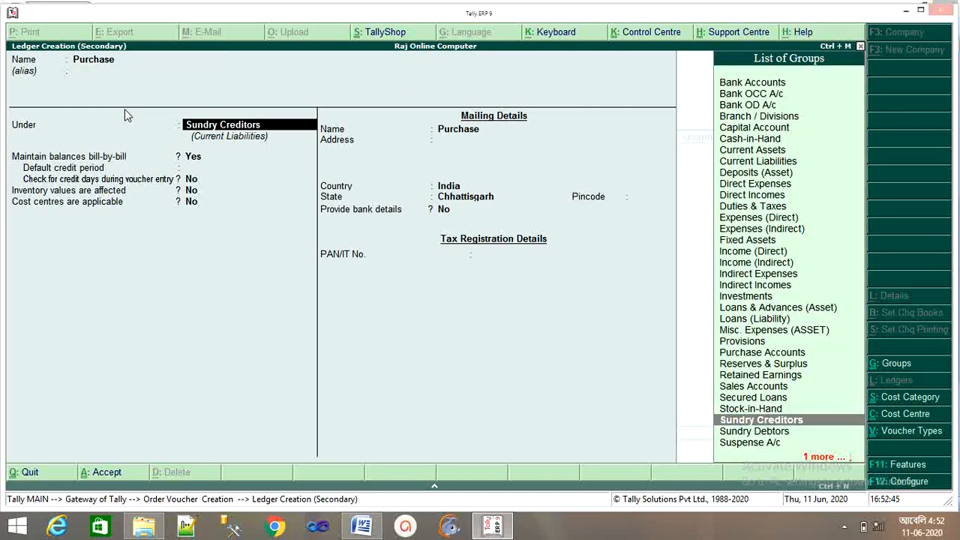
type("Pur")
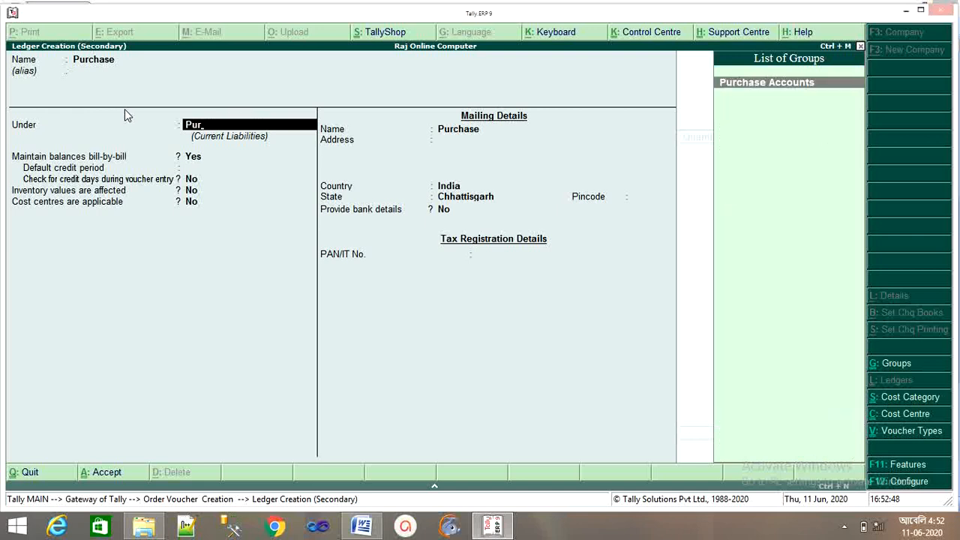
key("Return")
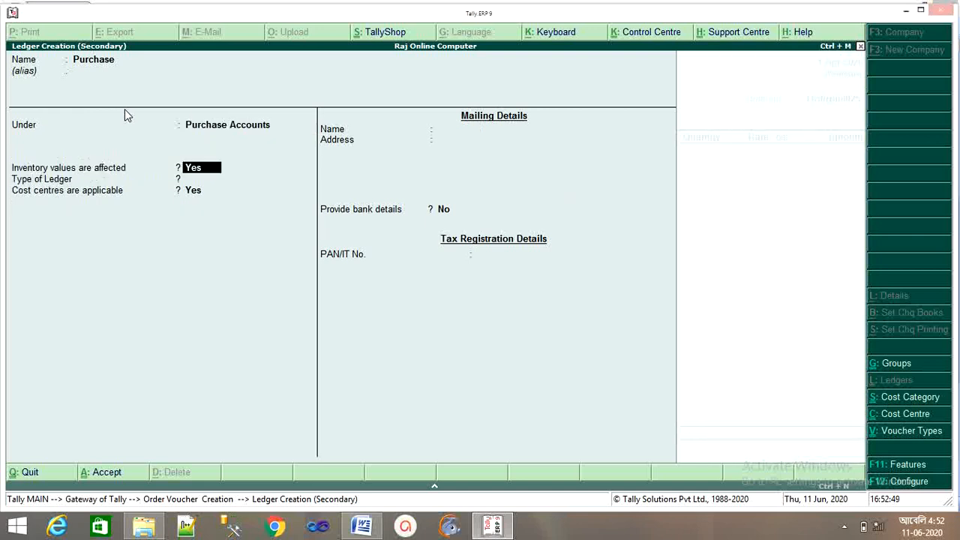
- Keep inventory values affected as Yes and ledger type Not Applicable, set cost centres applicable to No, and save the Purchase ledger
key("Return")
key("Return")
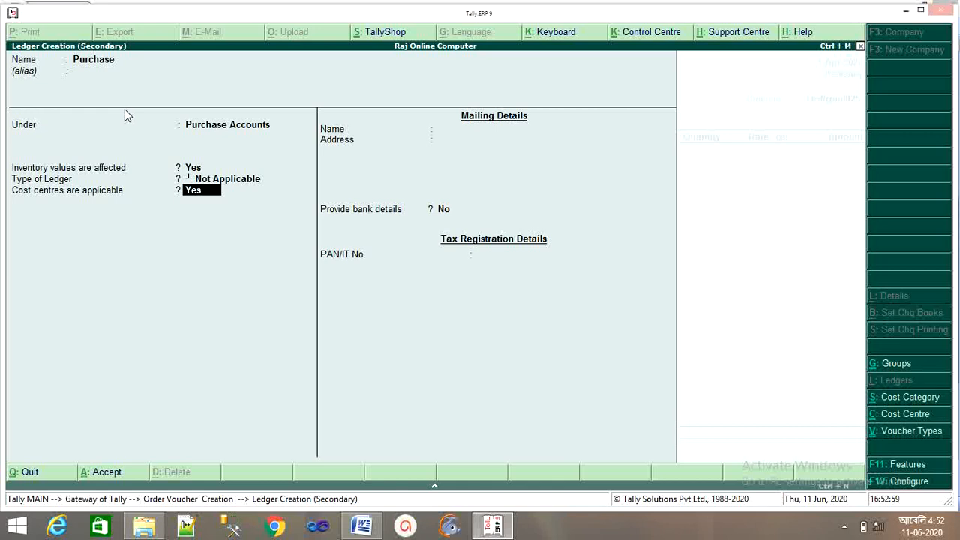
type("no")
key("Return")
key("Return")
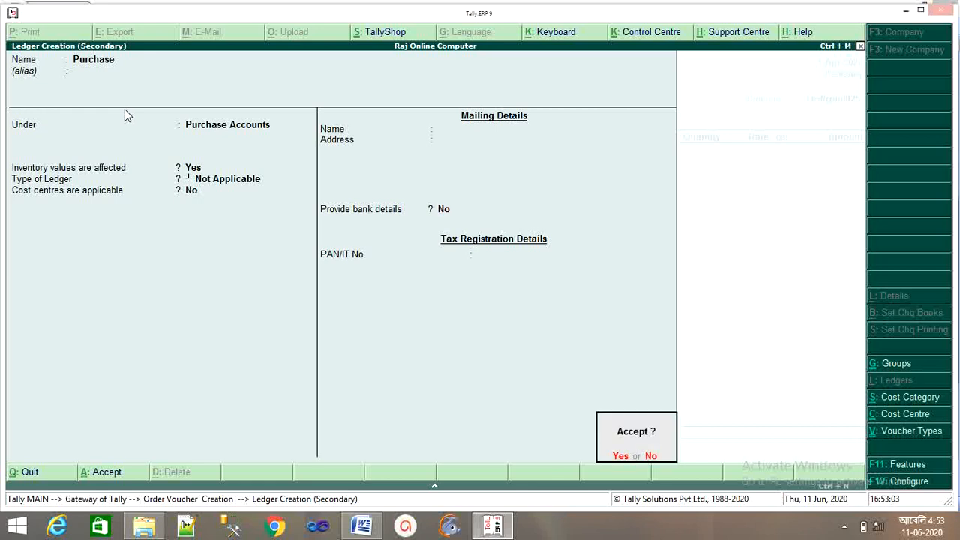
key("Return")
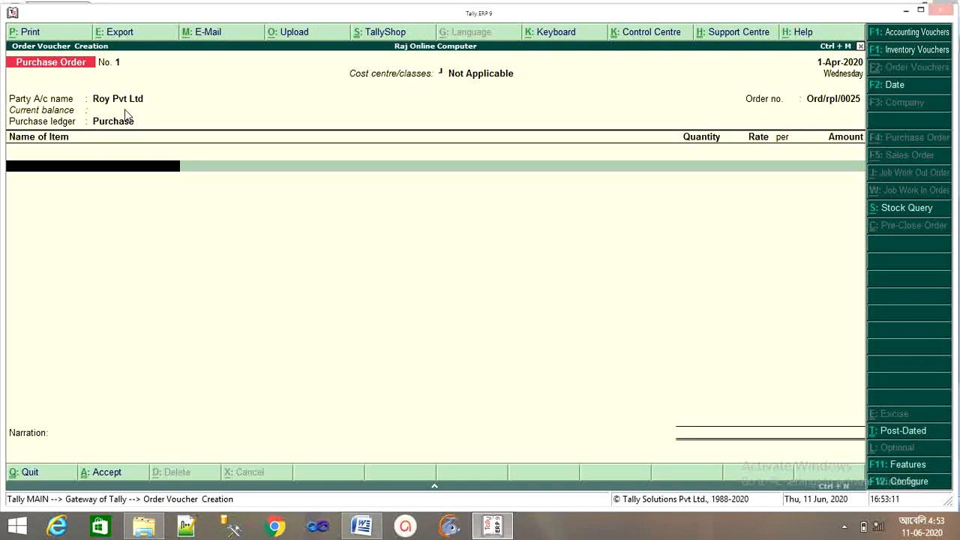
- Check the first ordered item in the Word document and begin a new stock item named Lenovo S90 A in Tally
left_click(362, 526)
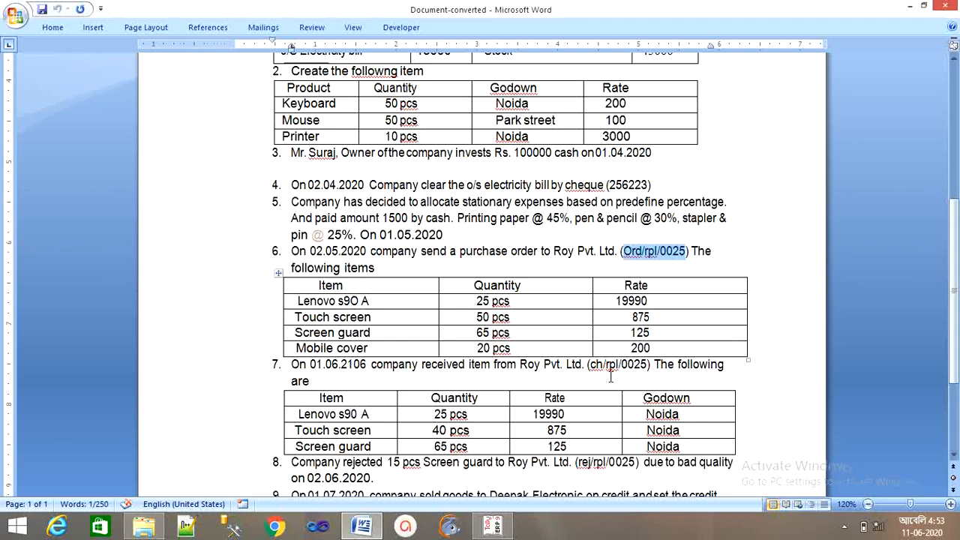
left_click(493, 526)
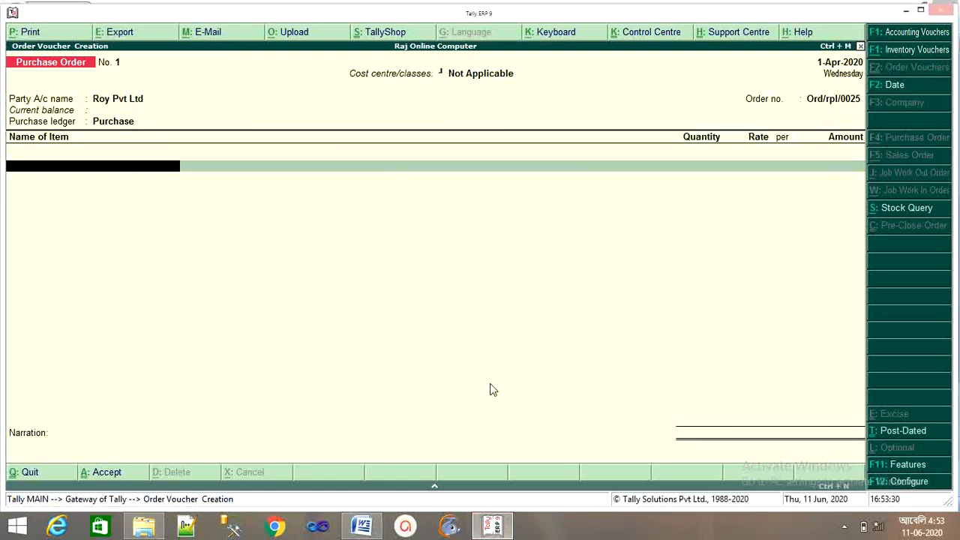
key("alt+c")
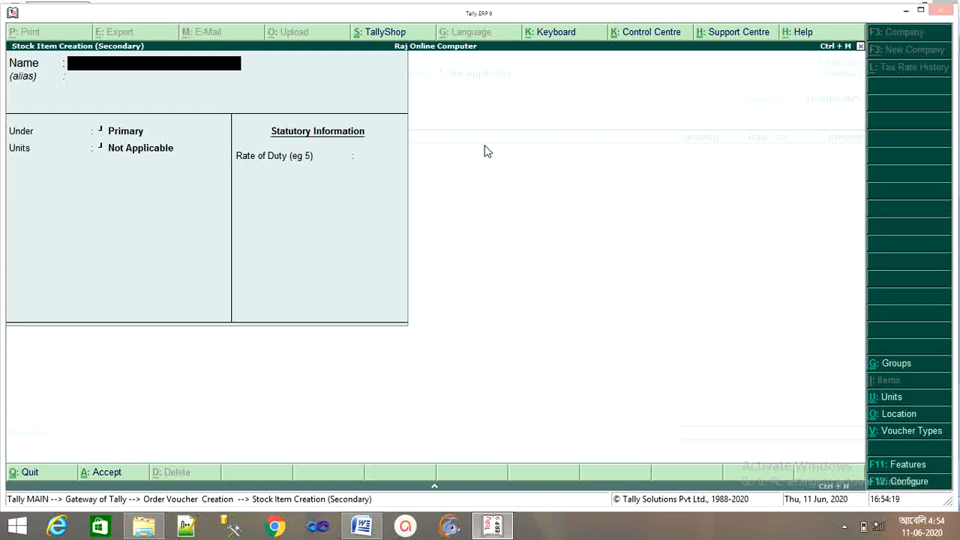
type("Lenovo  S90 A")
key("Return")
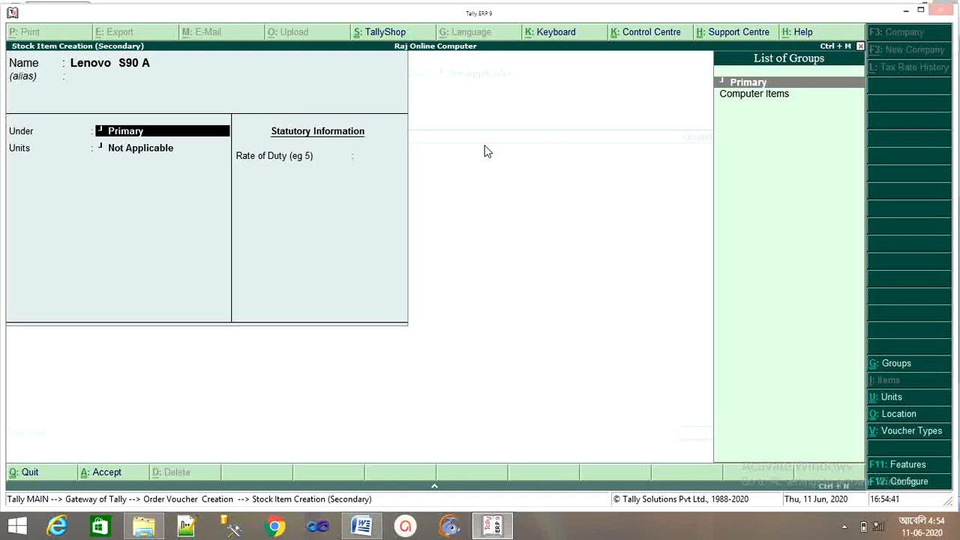
- Create the stock group Mobile Items under Primary without adding item quantities, and assign it to the Lenovo S90 A item
key("alt+c")
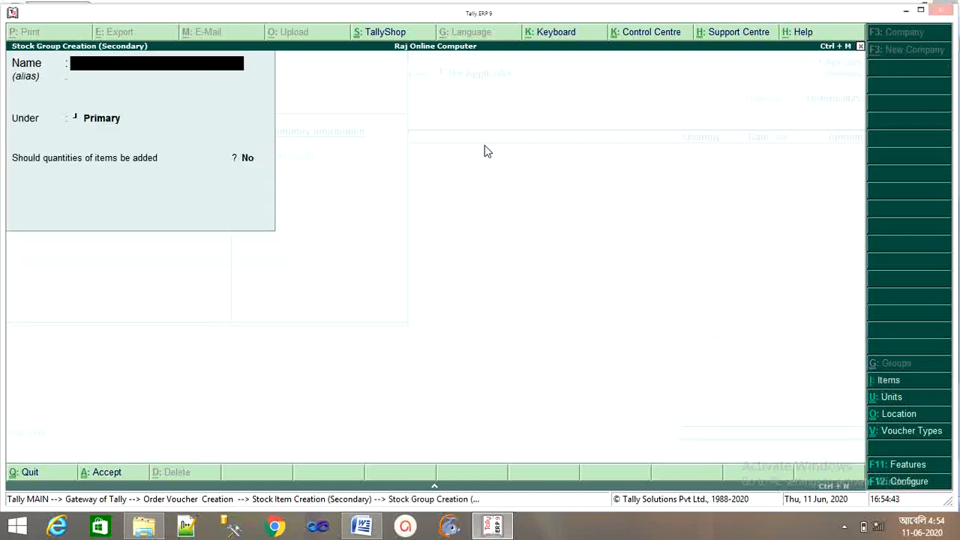
type("Mobile Items")
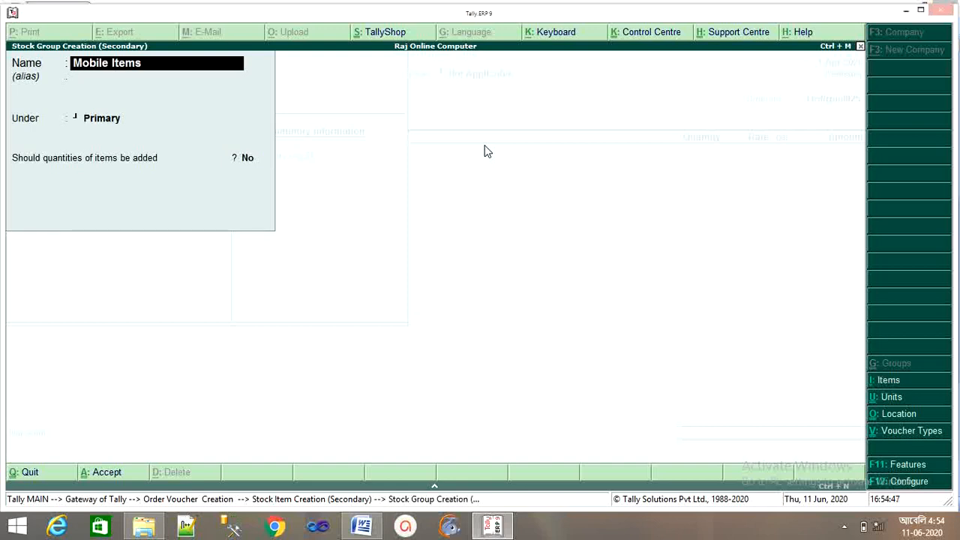
key("Return")
key("Return")
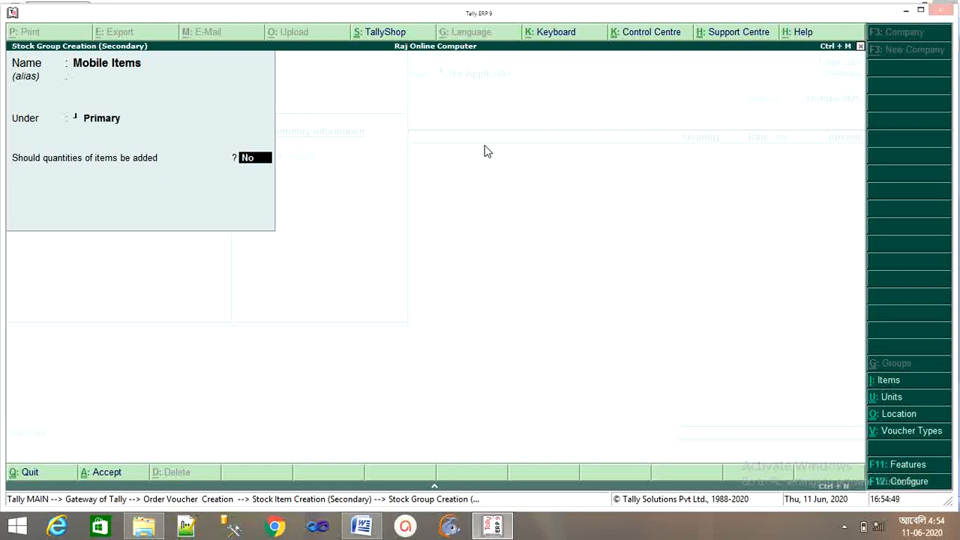
key("Return")
key("Return")
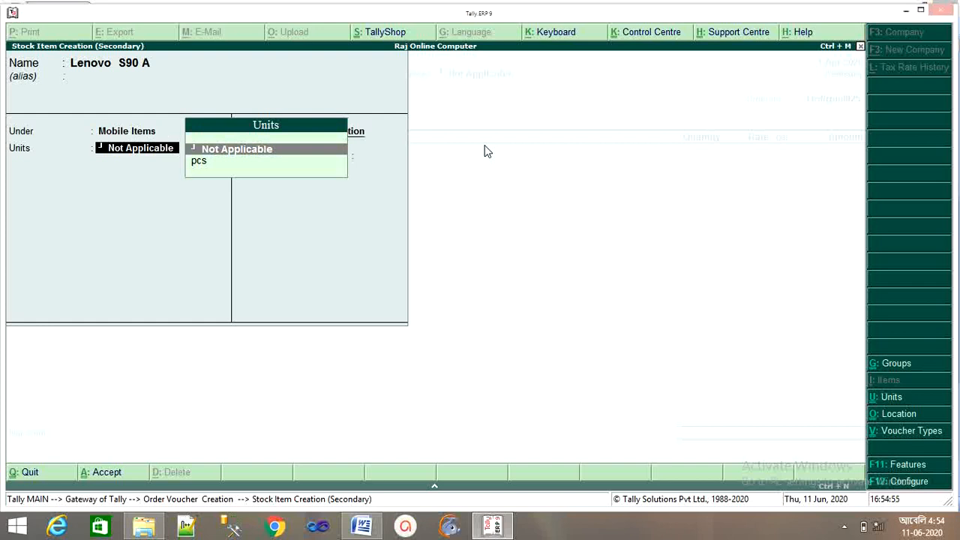
- Set the Lenovo S90 A item's unit to pcs, leave the rate of duty blank, and save the stock item
key("Down")
key("Return")
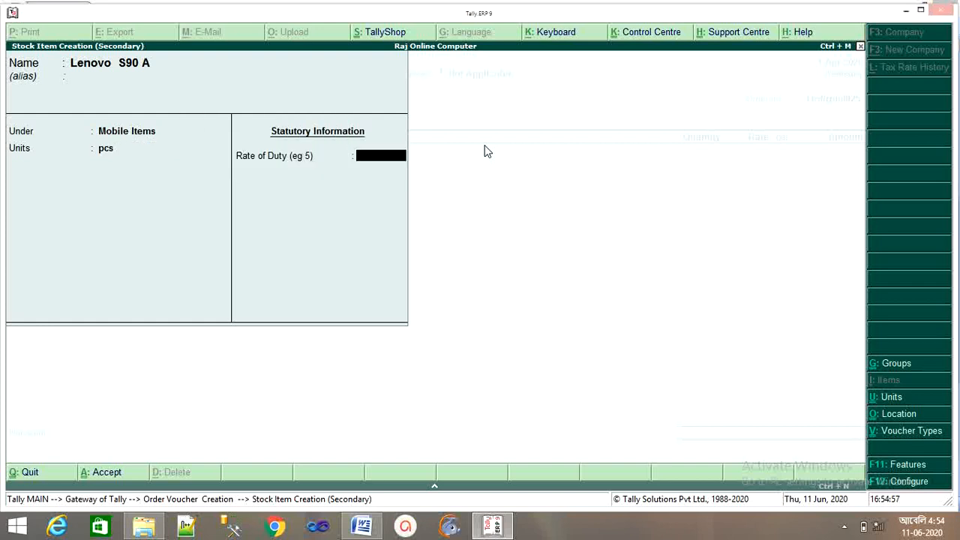
key("Return")
key("Return")
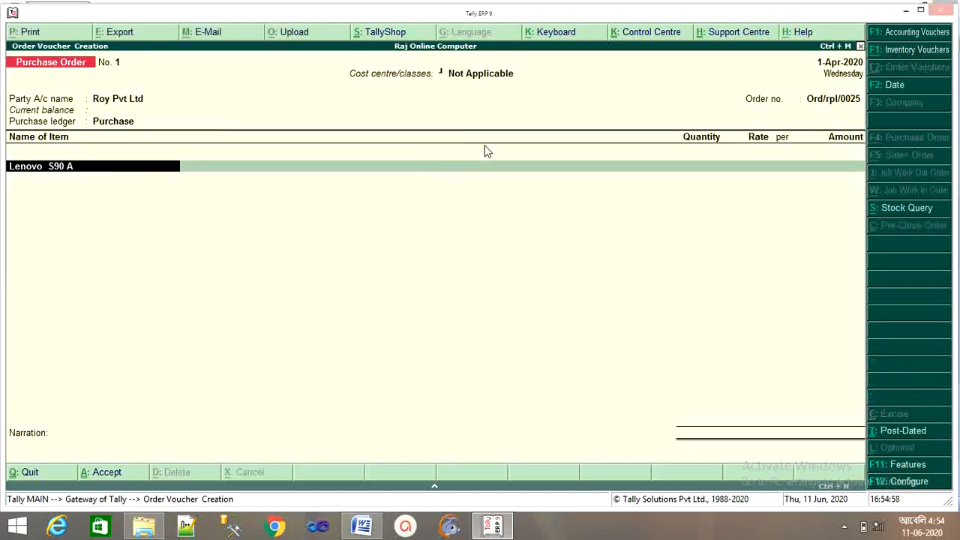
- Allocate 25 pcs of Lenovo S90 A at a rate of 19,990 per pcs, due on 1-Apr-2020 with location Any
key("Return")
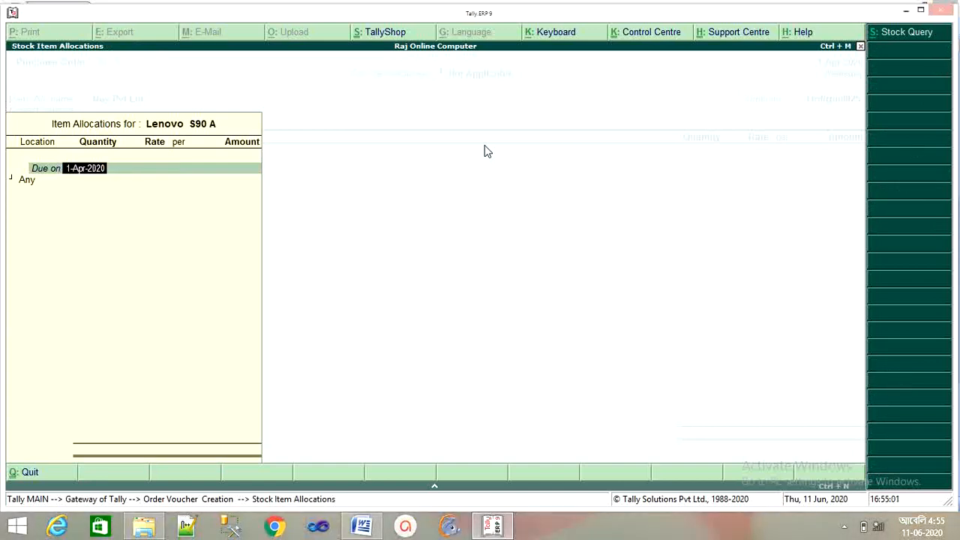
key("Return")
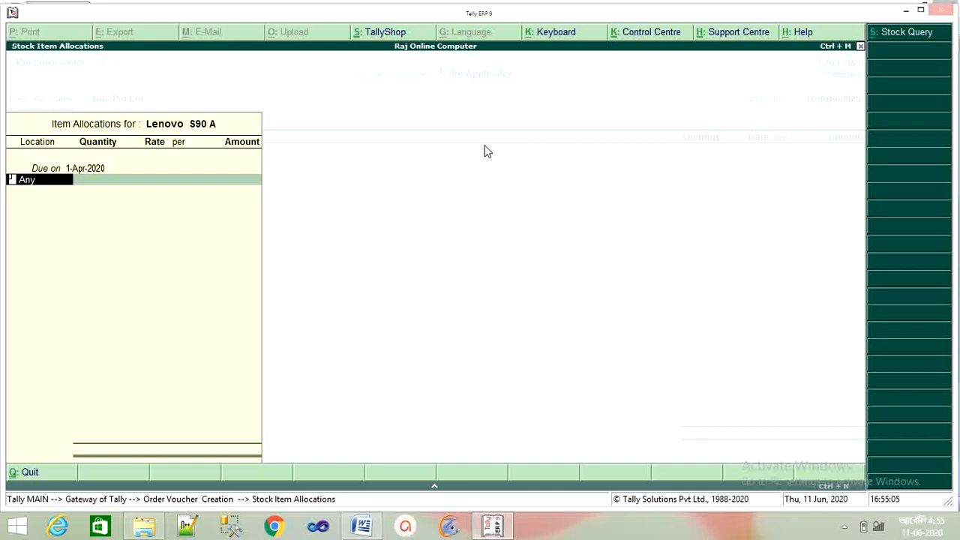
key("Return")
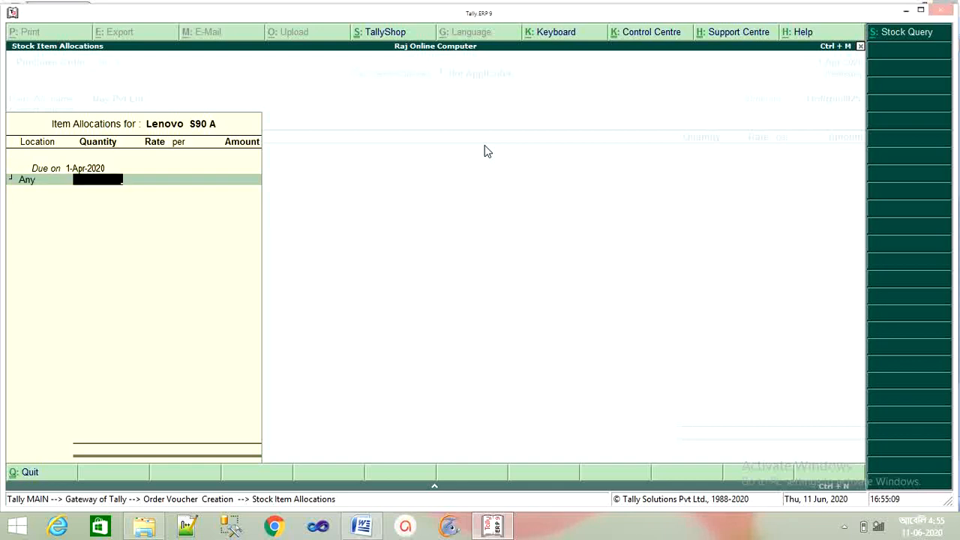
type("25")
key("Return")
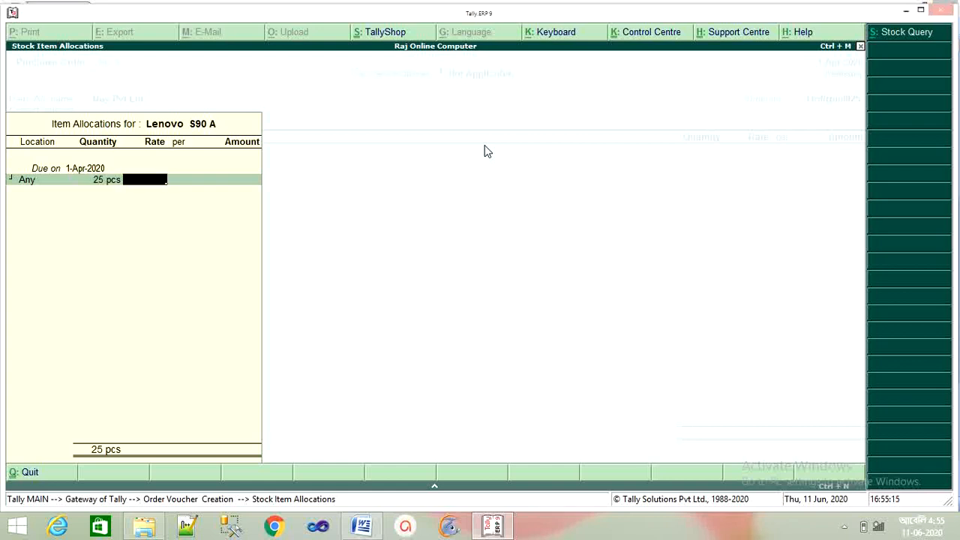
type("19,990")
key("Return")
key("Return")
key("Return")
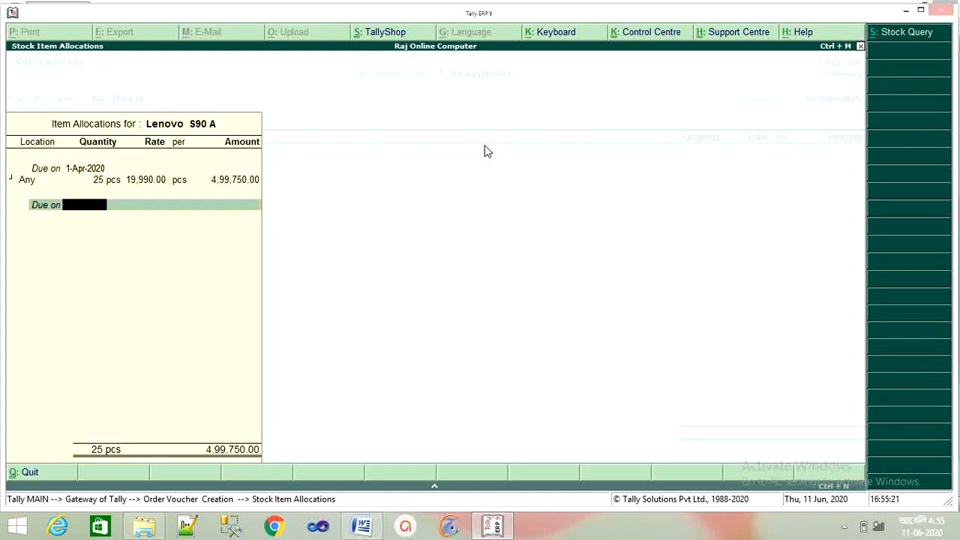
key("Return")
key("Return")
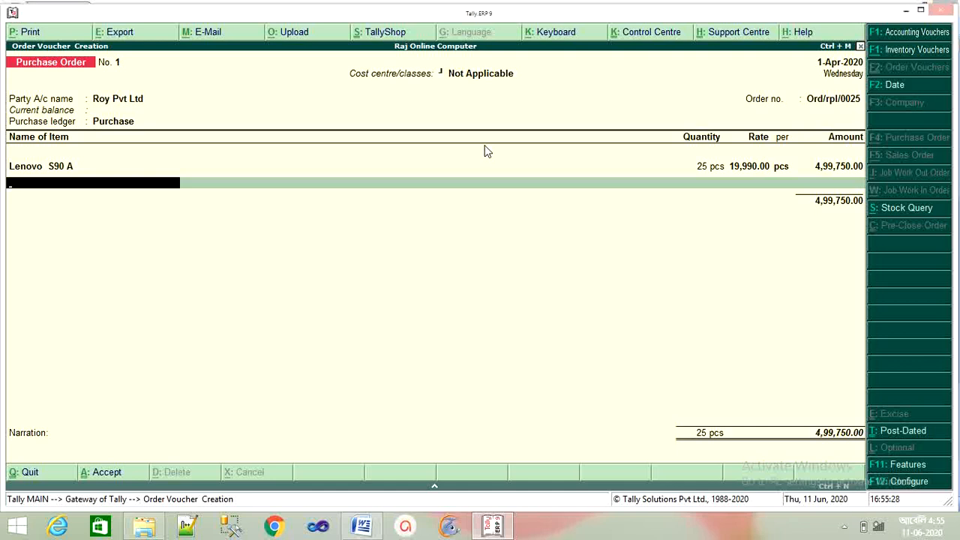
- Create the stock item Touch Screen under Mobile Items with unit pcs and no rate of duty
key("alt+c")
type("T")
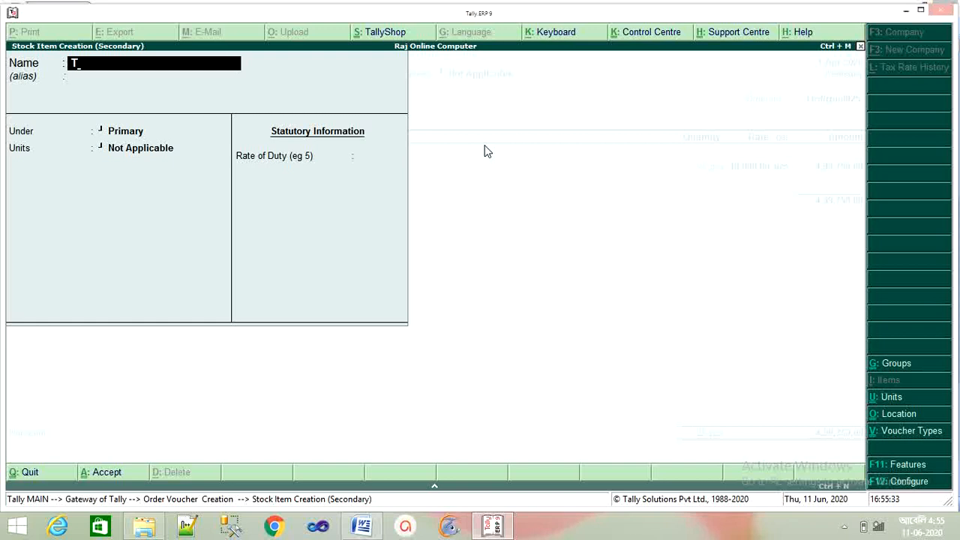
type("ouch Screen")
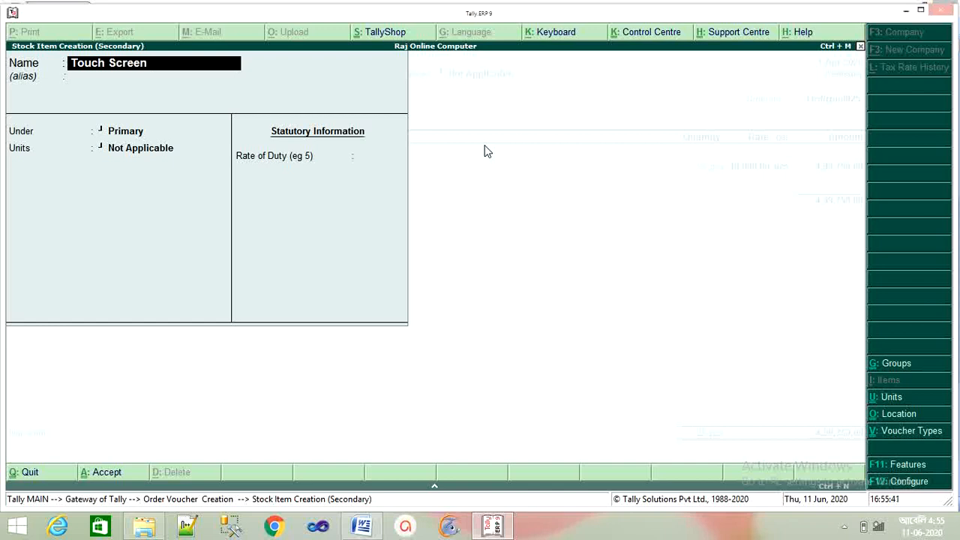
key("Return")
key("Return")
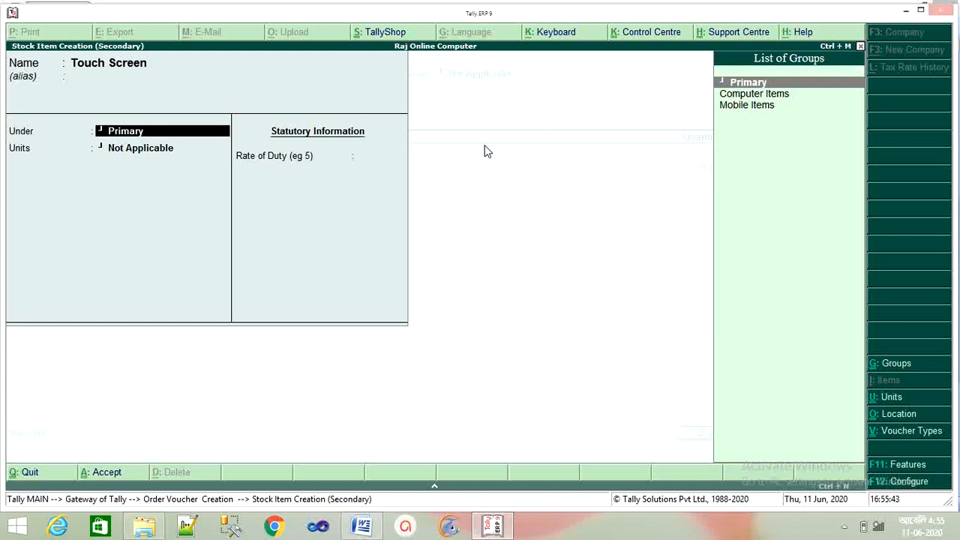
key("Down")
key("Down")
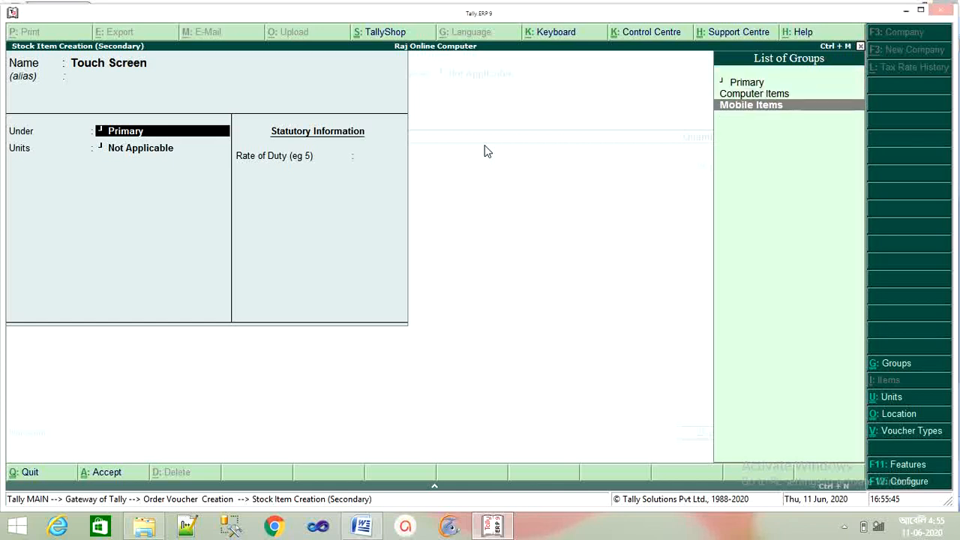
key("Return")
key("Down")
key("Return")
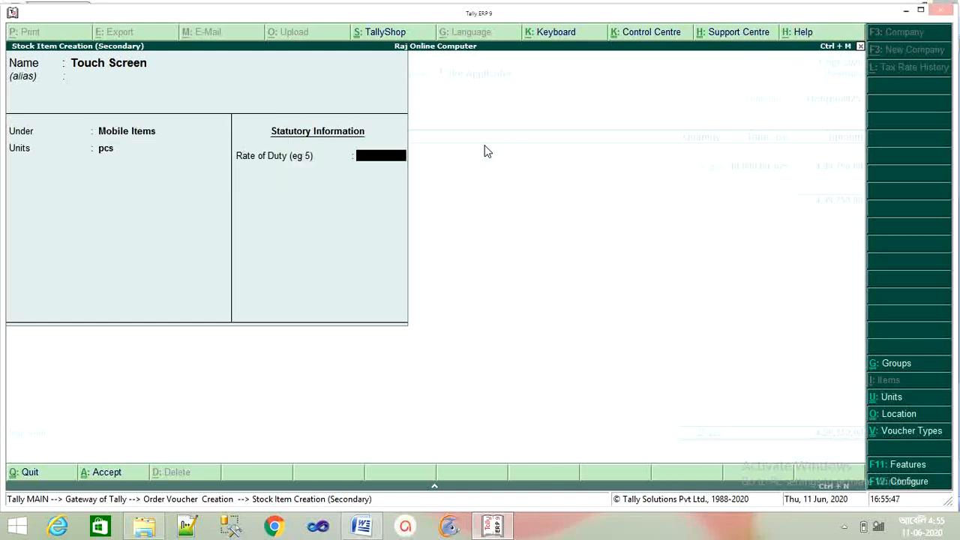
key("Return")
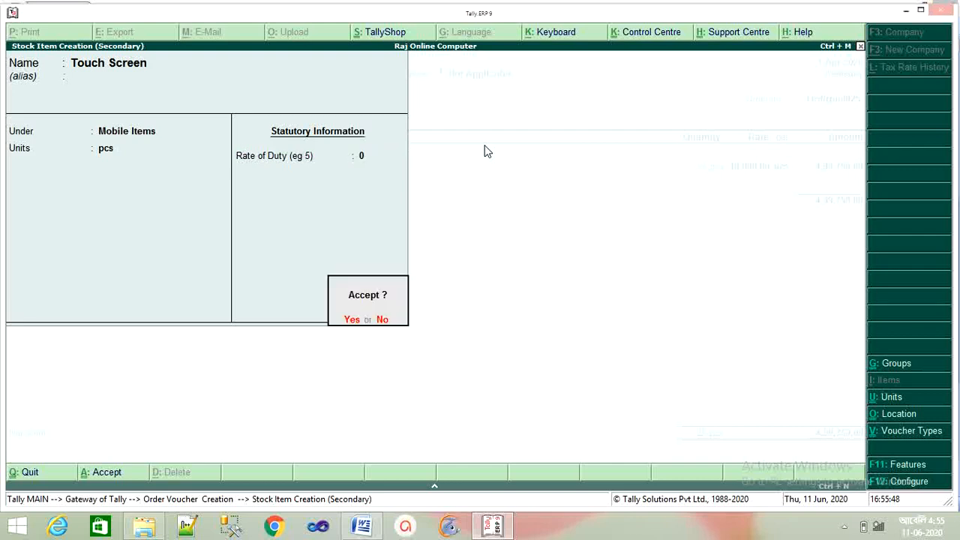
key("Return")
- Allocate 50 pcs of Touch Screen at a rate of 875 per pcs, due on 1-Apr-2020 with location Any
key("Return")
key("Return")
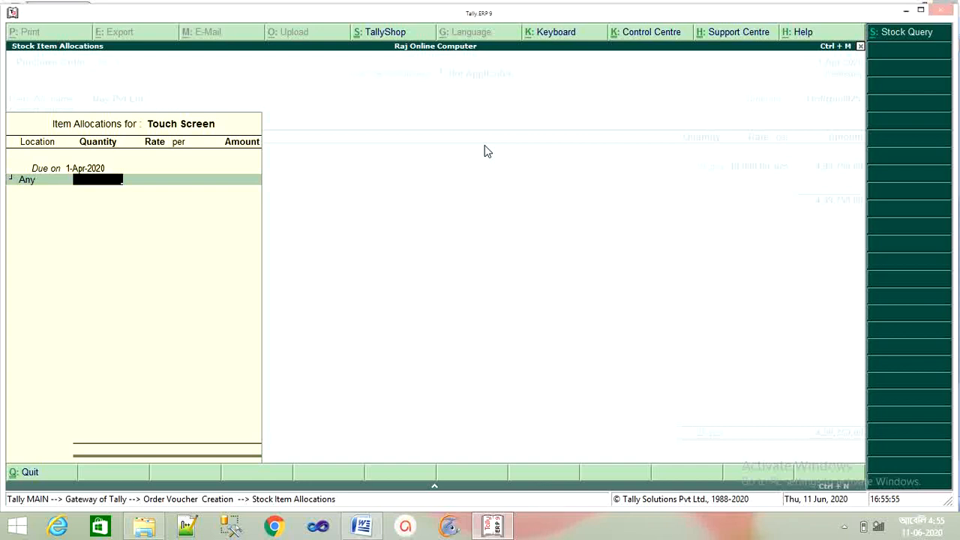
type("50")
key("Return")
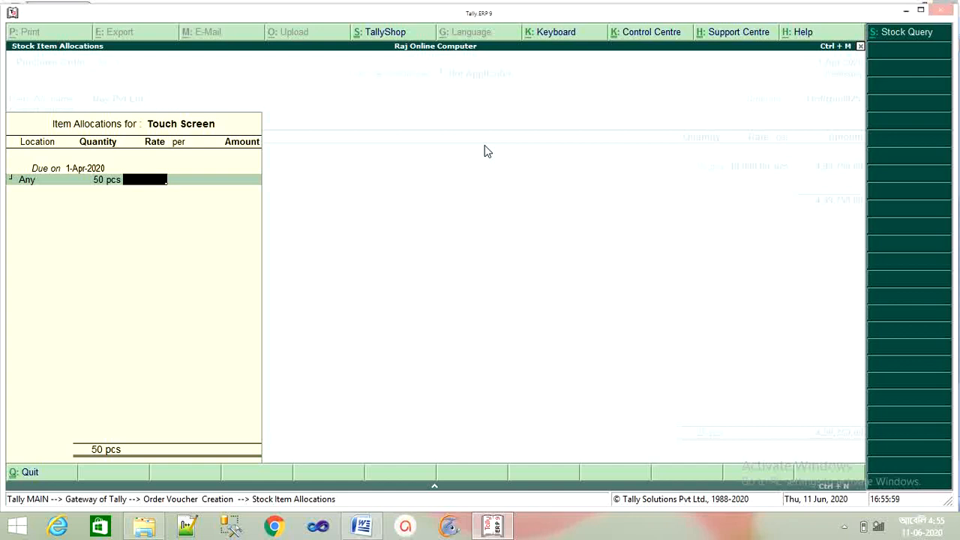
type("875")
key("Return")
key("Return")
key("Return")
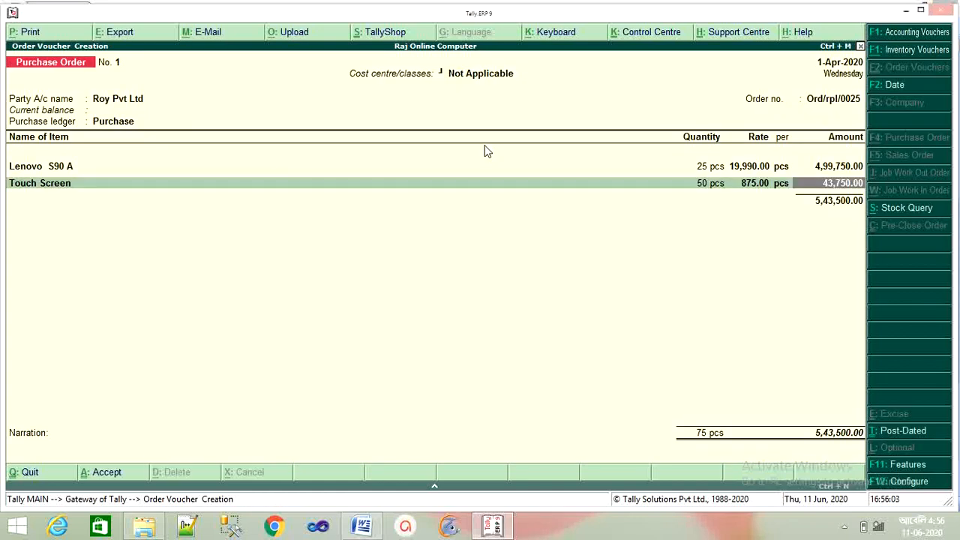
key("Return")
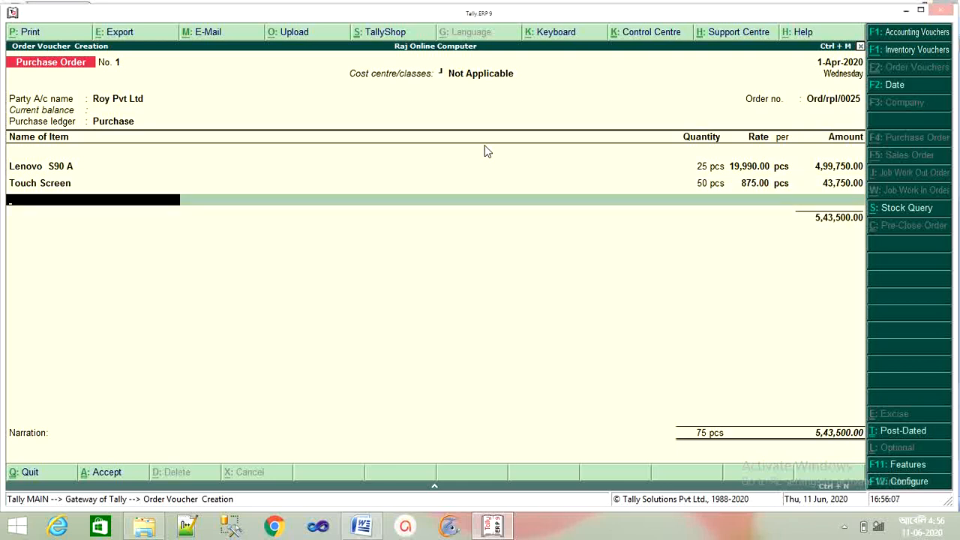
- Create the stock item Screen Guard under Mobile Items with unit pcs and no rate of duty
type("Sc")
key("BackSpace")
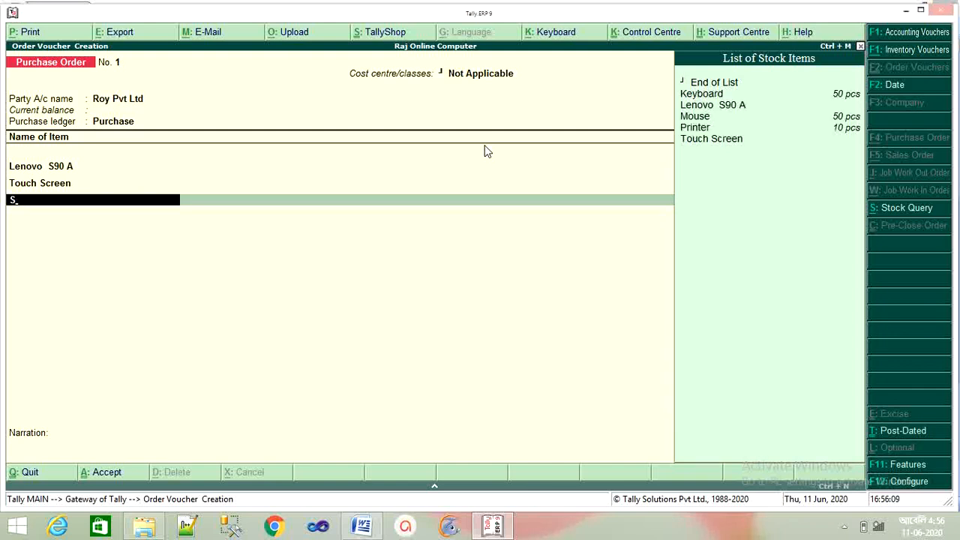
key("alt+c")
type("S")
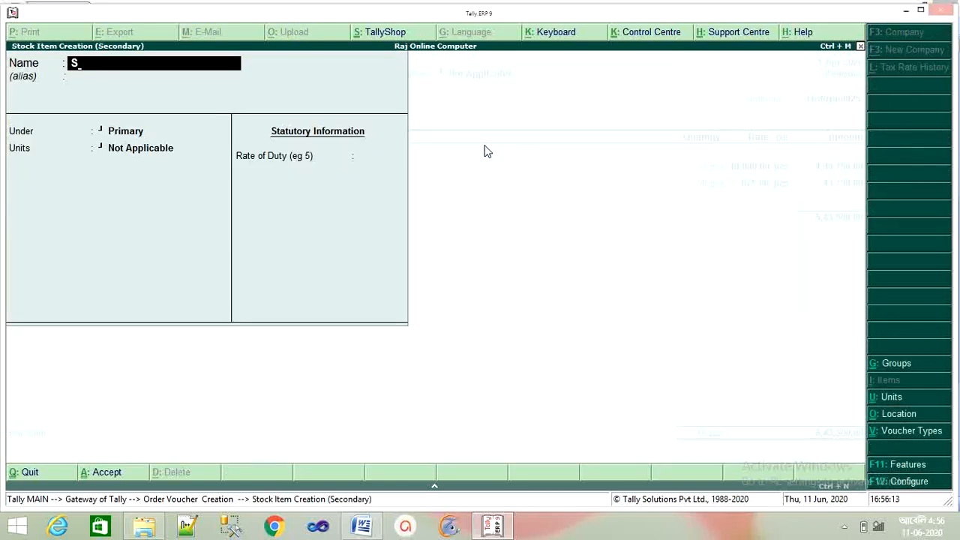
type("creen Guard")
key("Return")
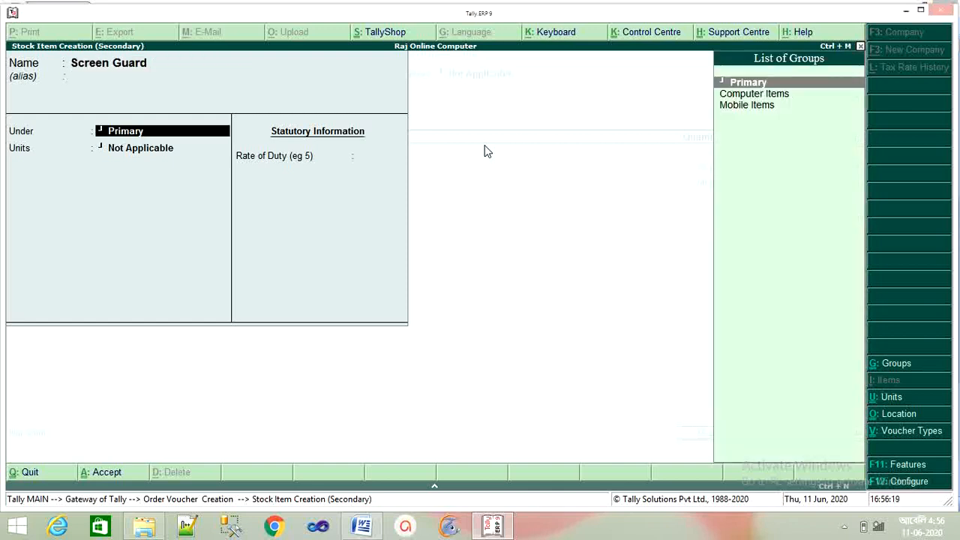
key("Down")
key("Down")
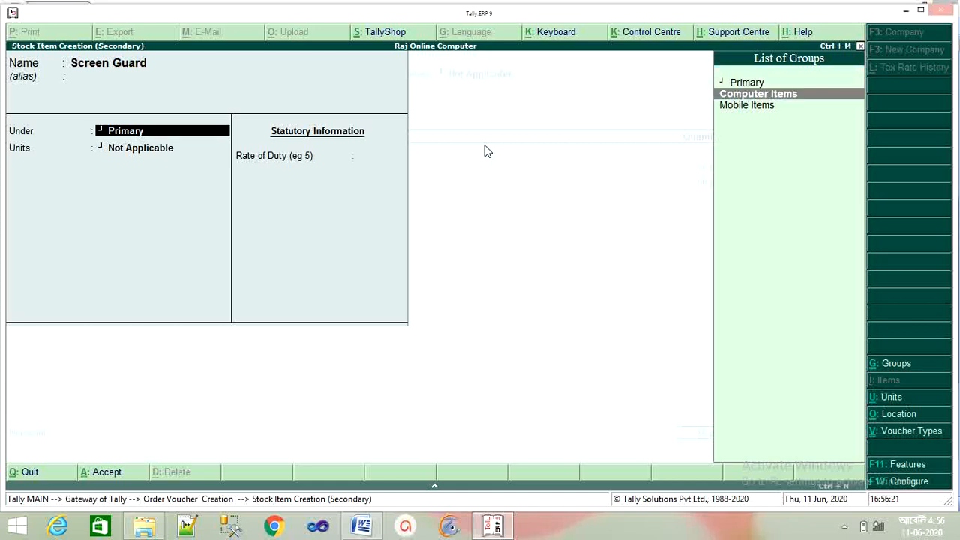
key("Return")
key("Down")
key("Return")
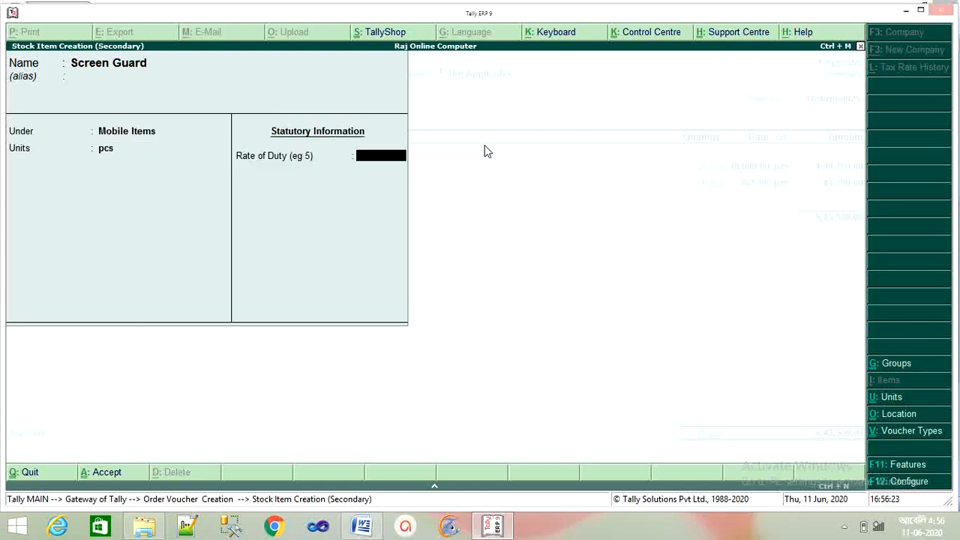
key("Return")
key("Return")
- Allocate 65 pcs of Screen Guard at a rate of 125 per pcs, due on 1-Apr-2020 with location Any
key("Return")
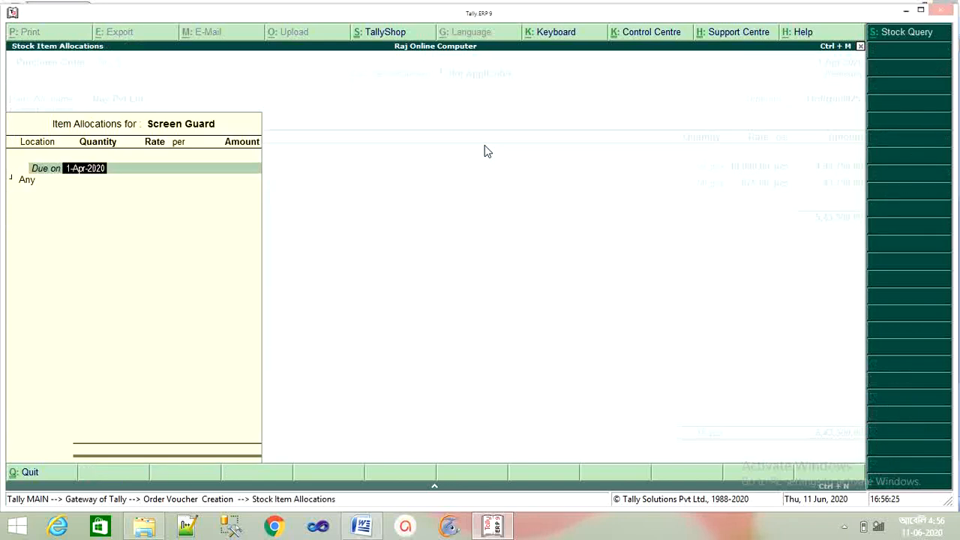
key("Return")
key("Return")
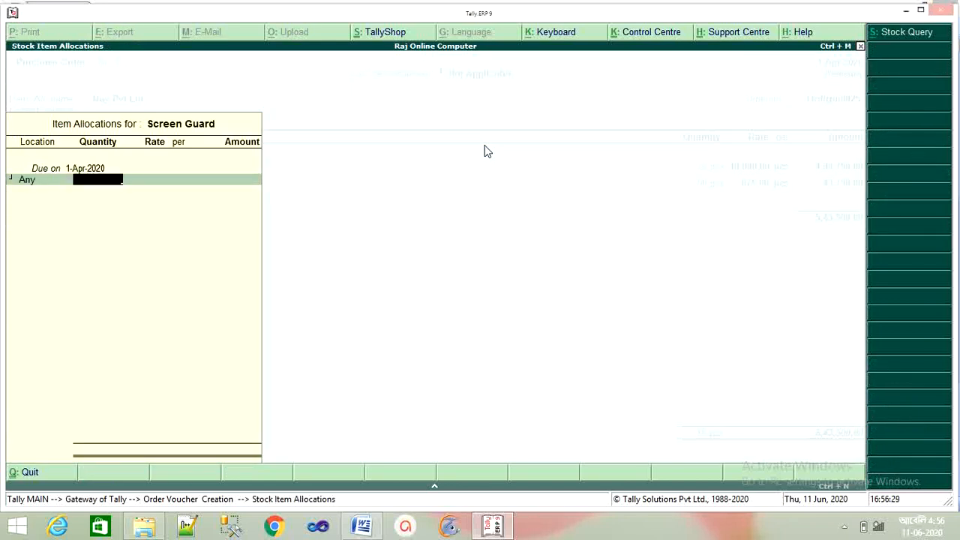
type("65")
key("Return")
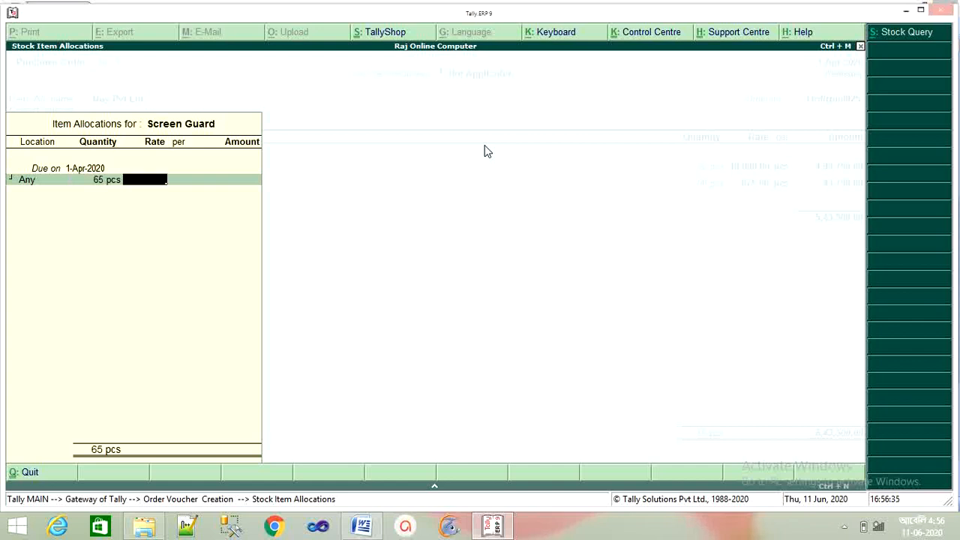
type("125")
key("Return")
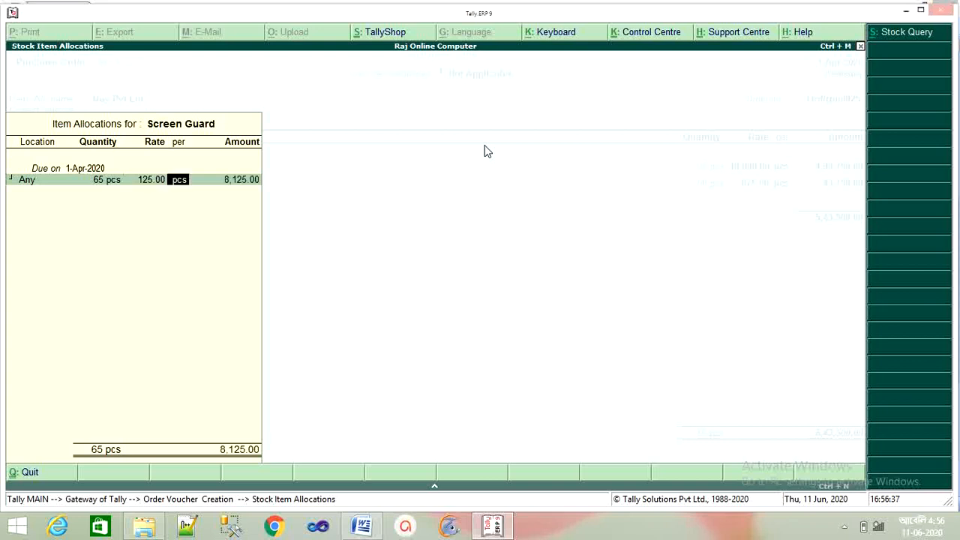
key("Return")
key("Return")
key("Return")
key("Return")
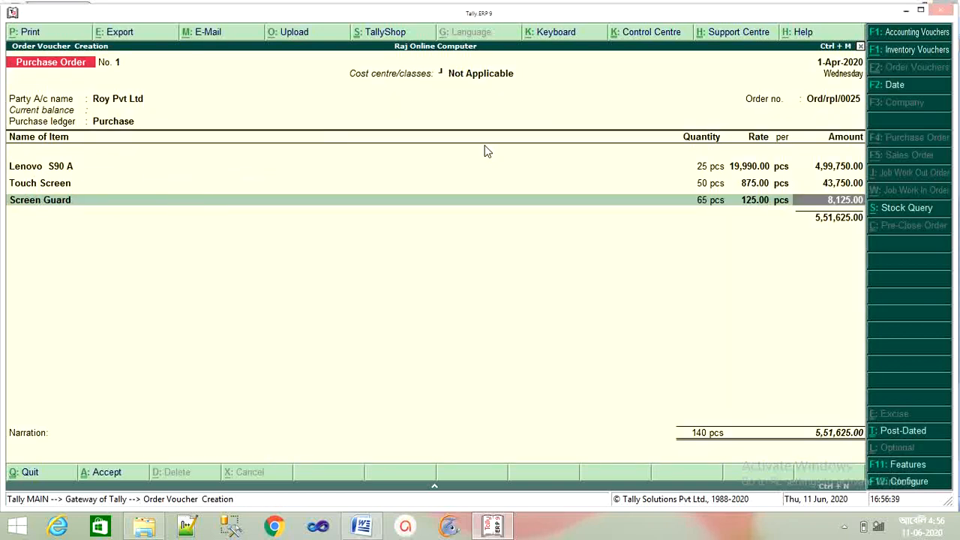
key("Return")
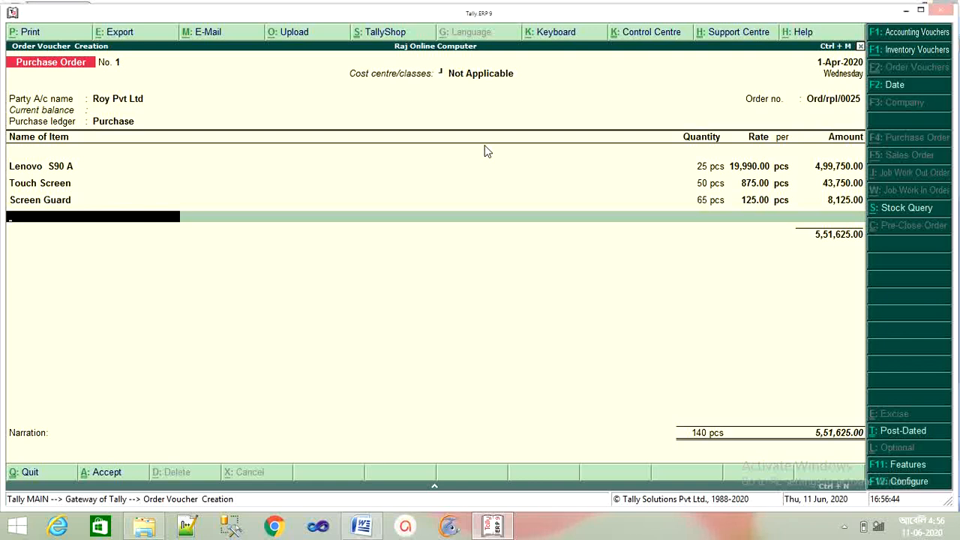
- Create the stock item Mobile Cover under Mobile Items with unit pcs, and start its order allocation with due date 1-Apr-2020
key("alt+c")
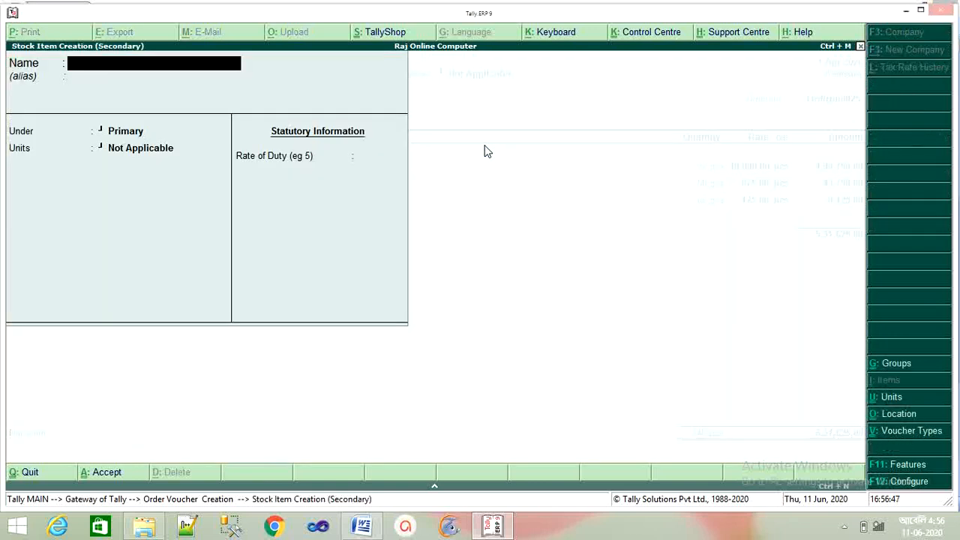
type("Mobile Co")
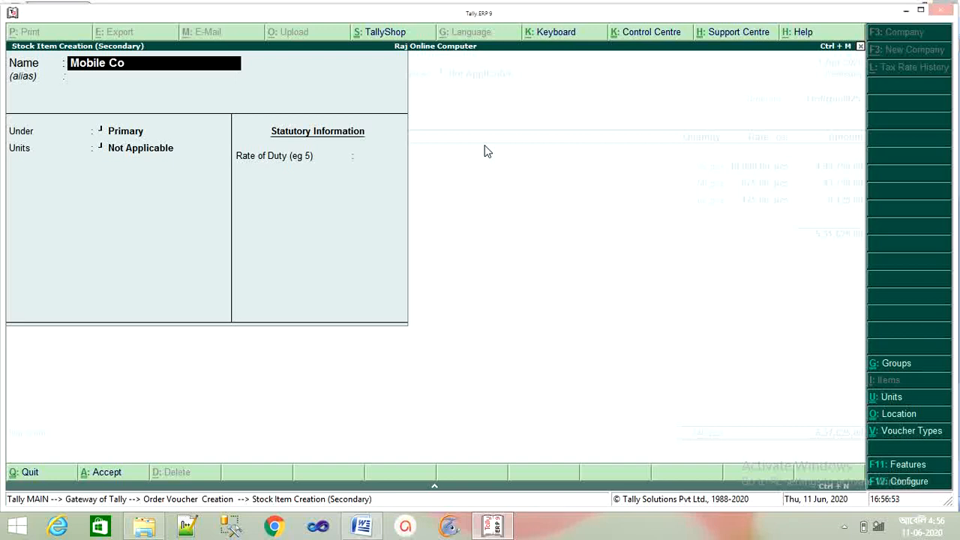
type("ver")
key("Return")
key("Return")
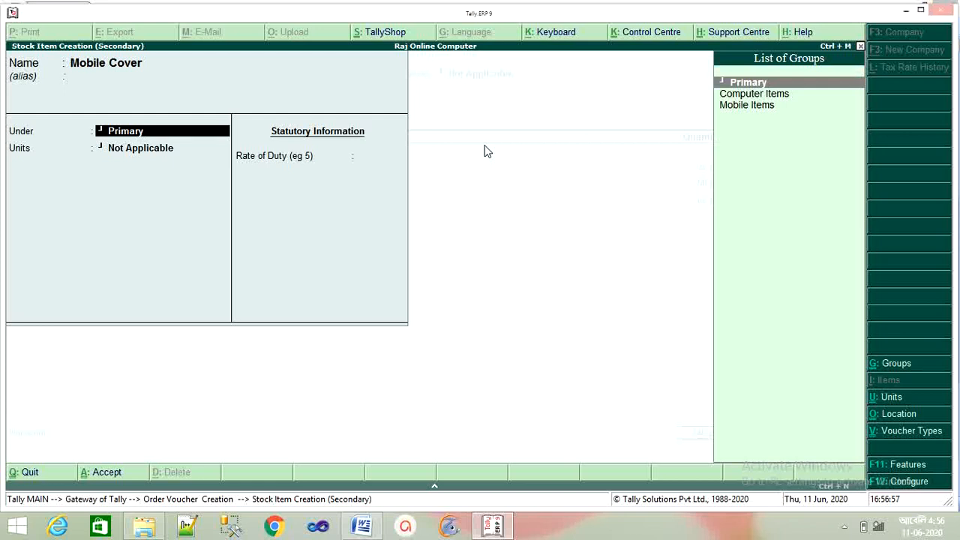
key("Down")
key("Down")
key("Return")
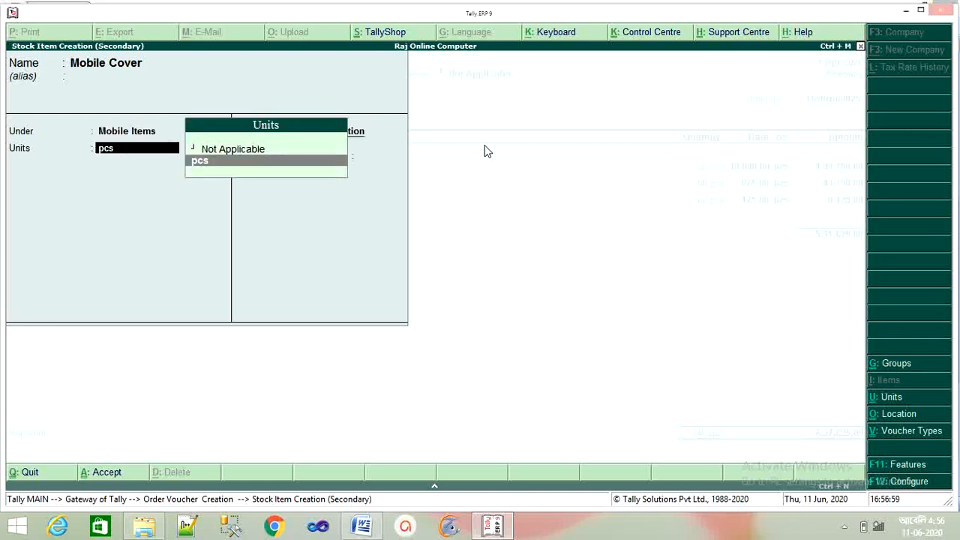
key("Return")
key("Return")
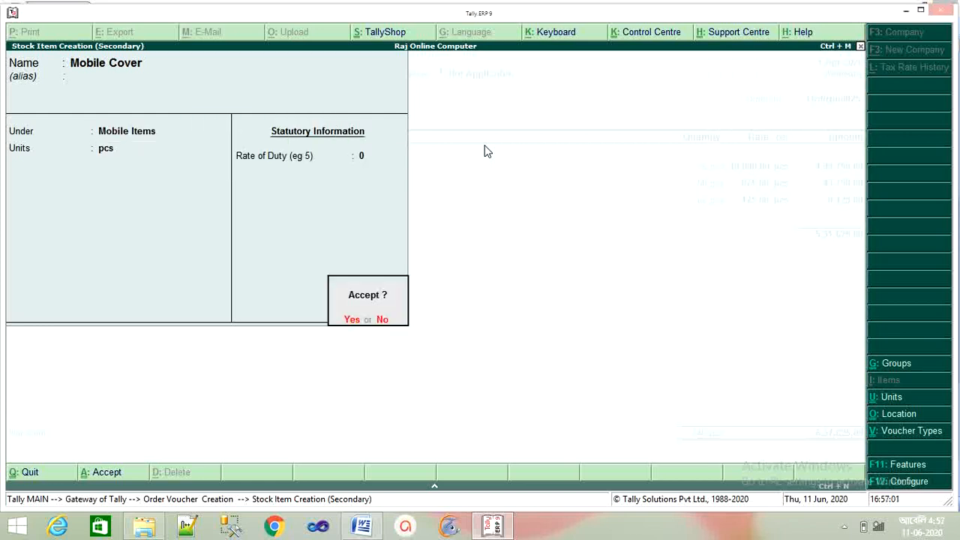
key("Return")
key("Return")
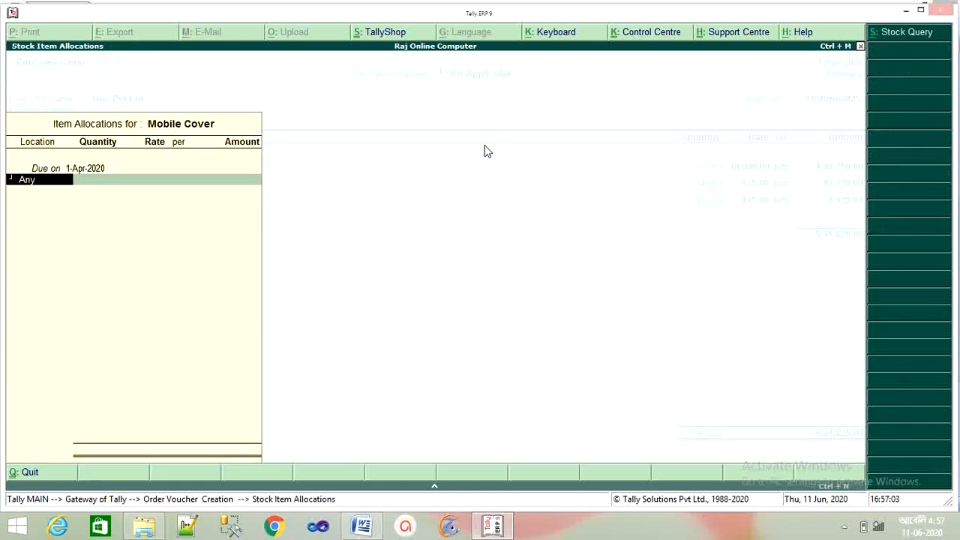
- Allocate 20 pcs of Mobile Cover at a rate of 200 per pcs with location Any, and close the allocation
key("Return")
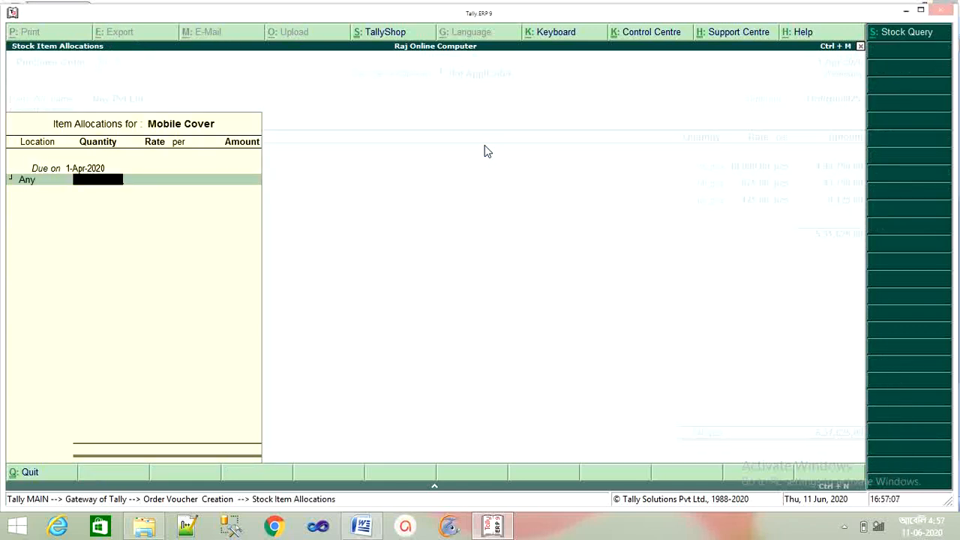
type("20")
key("Return")
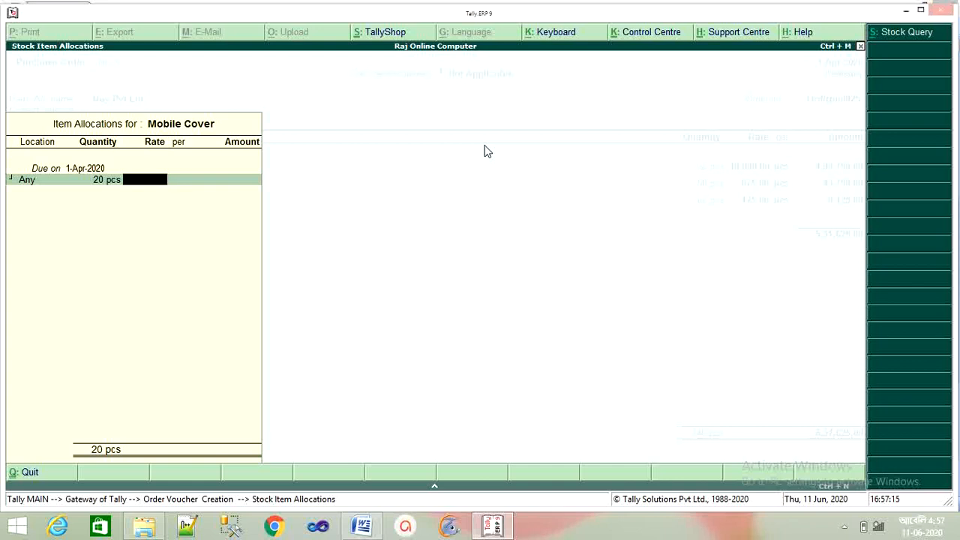
type("200")
key("Return")
key("Return")
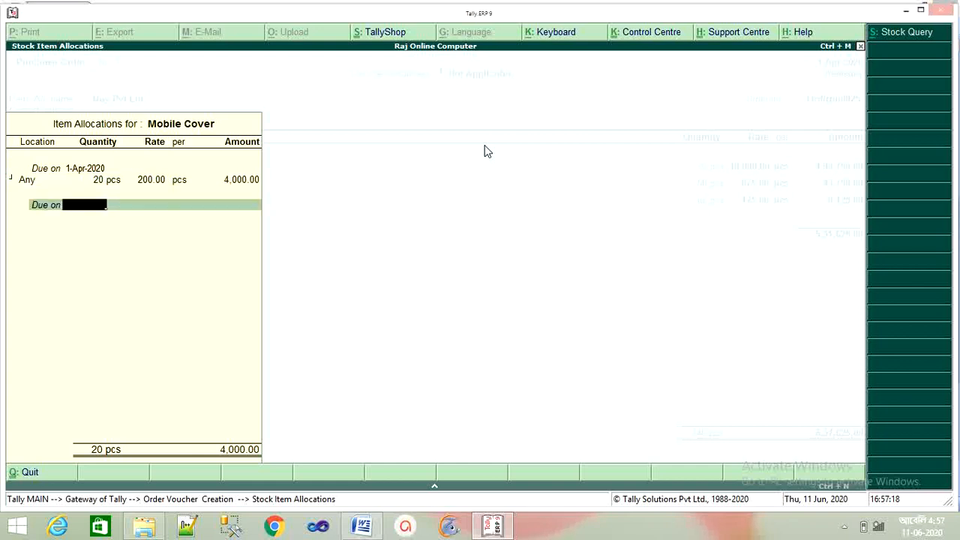
key("Return")
key("Return")
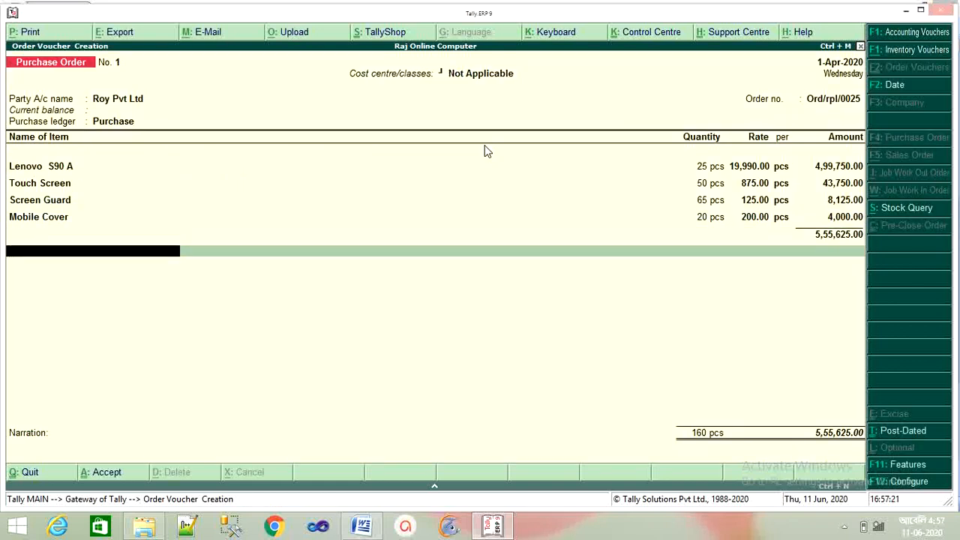
- Check the order items against the Word document, end the item list in Tally and save the purchase order without narration
left_click(360, 527)
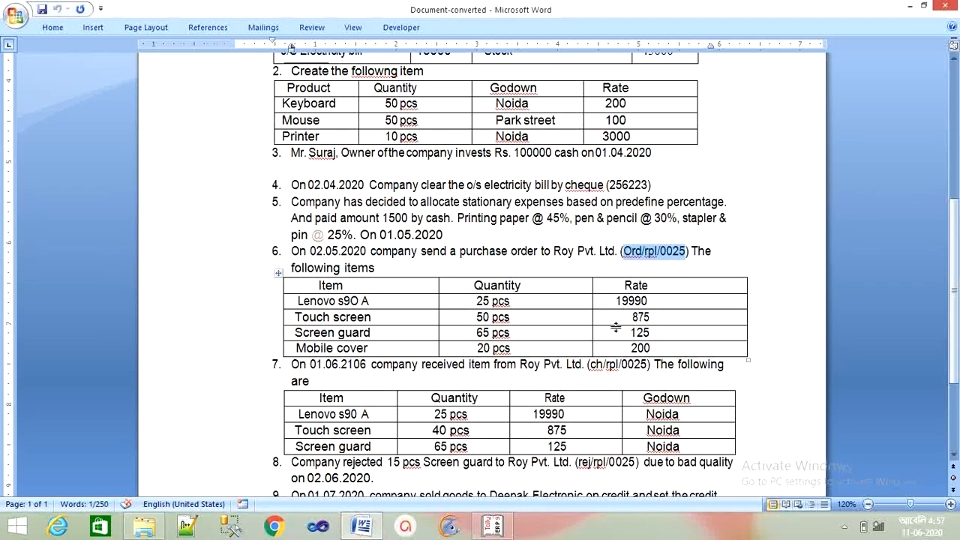
left_click(486, 527)
key("Return")
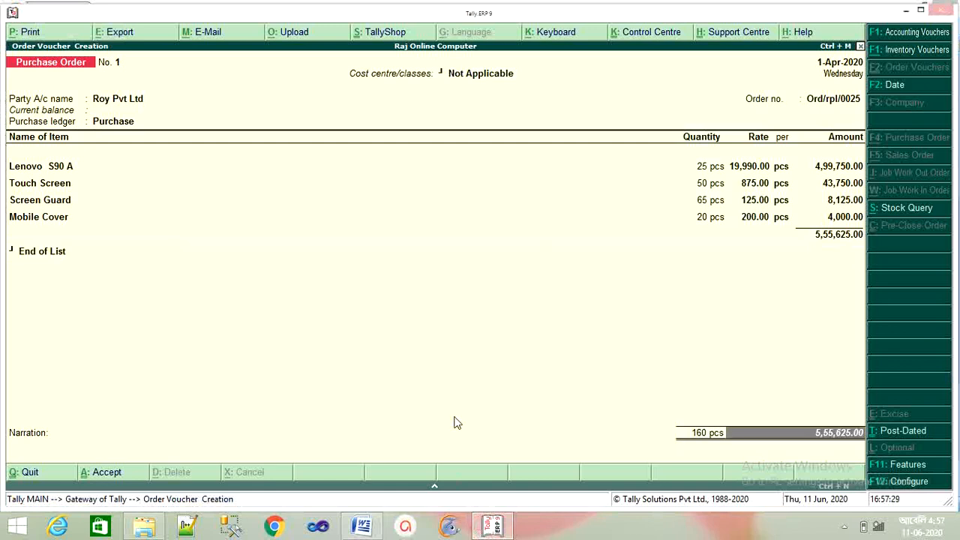
key("Return")
key("Return")
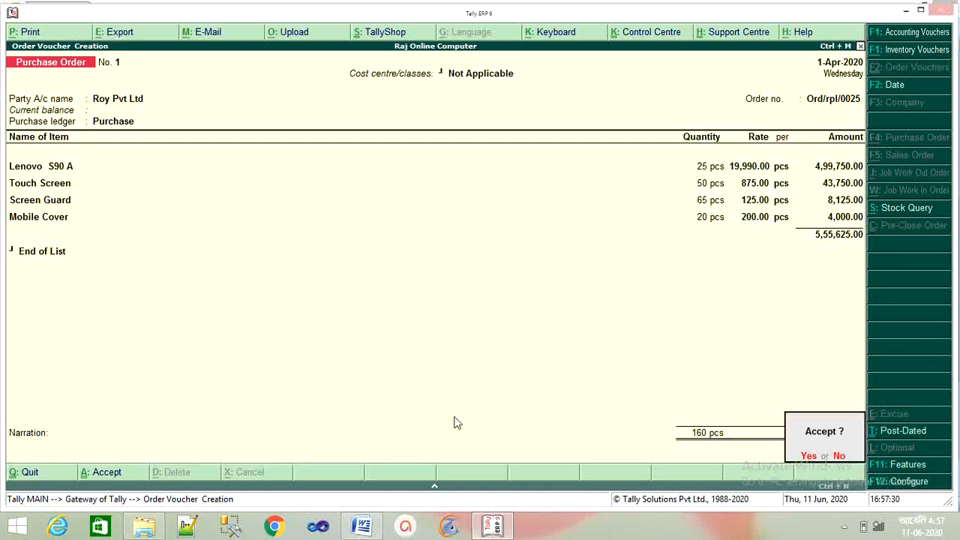
key("Return")
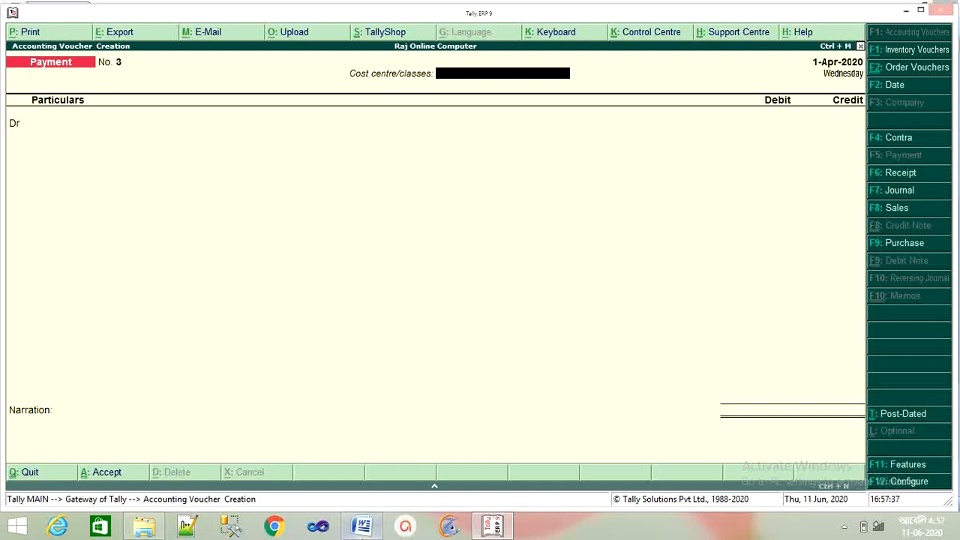
- Read transaction 7 in the Word document about items received from Roy Pvt. Ltd., and return to the Gateway of Tally
left_click(361, 526)
scroll(330, 368, "down", 1)
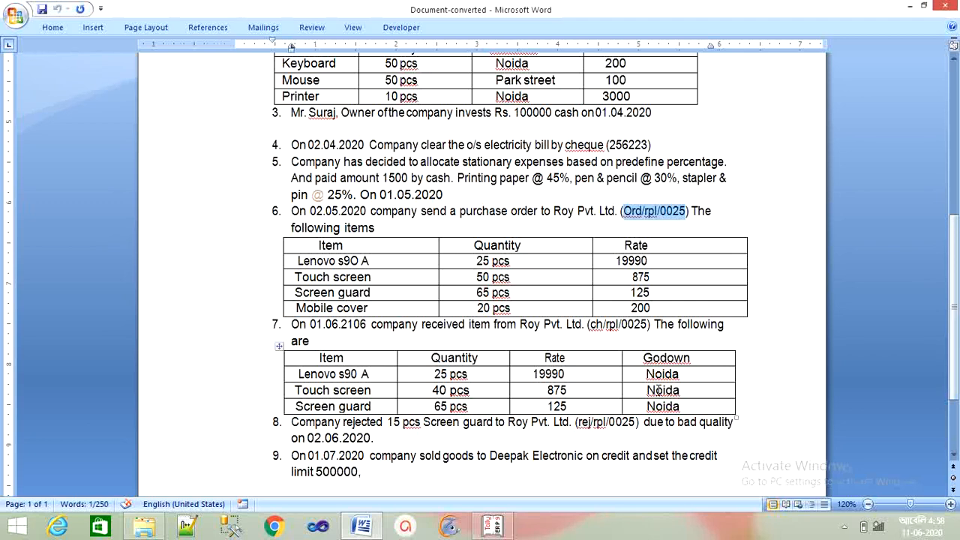
mouse_move(146, 527)
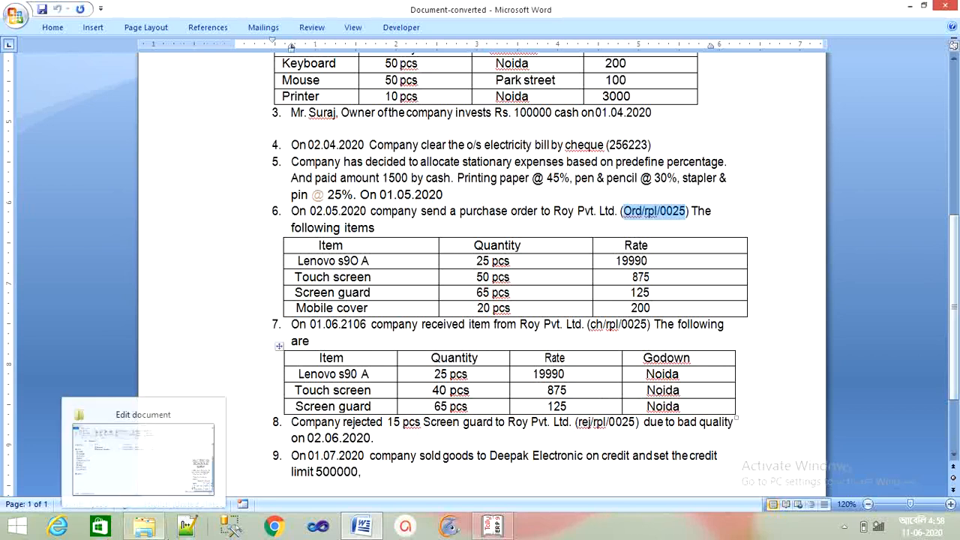
left_click(489, 528)
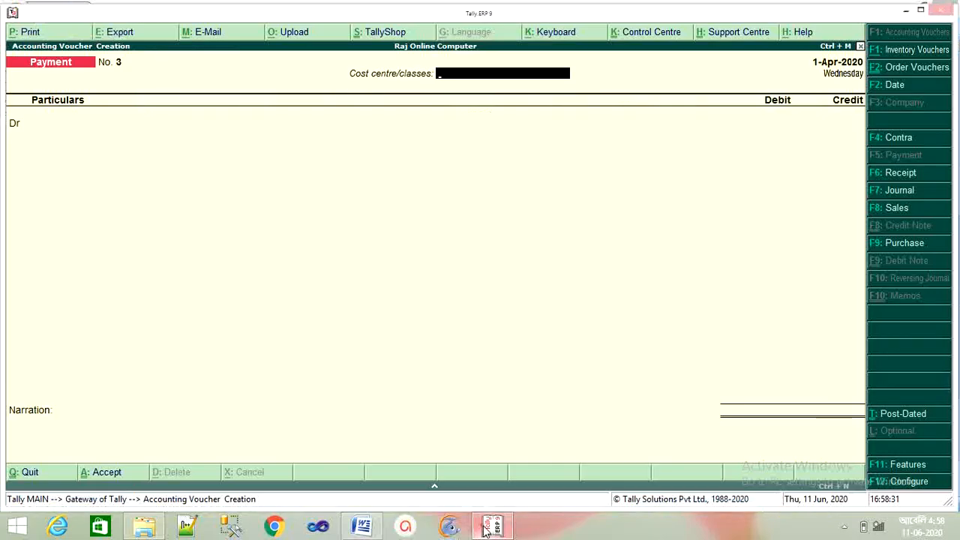
key("Escape")
key("Return")
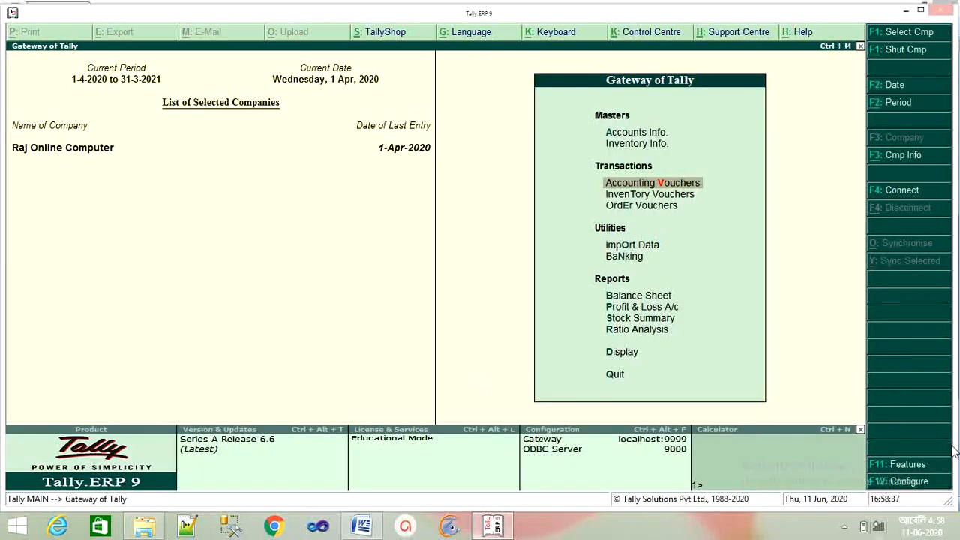
- Enable tracking numbers for delivery and receipt notes in the company's inventory features and save the settings
mouse_move(959, 537)
left_click(891, 471)
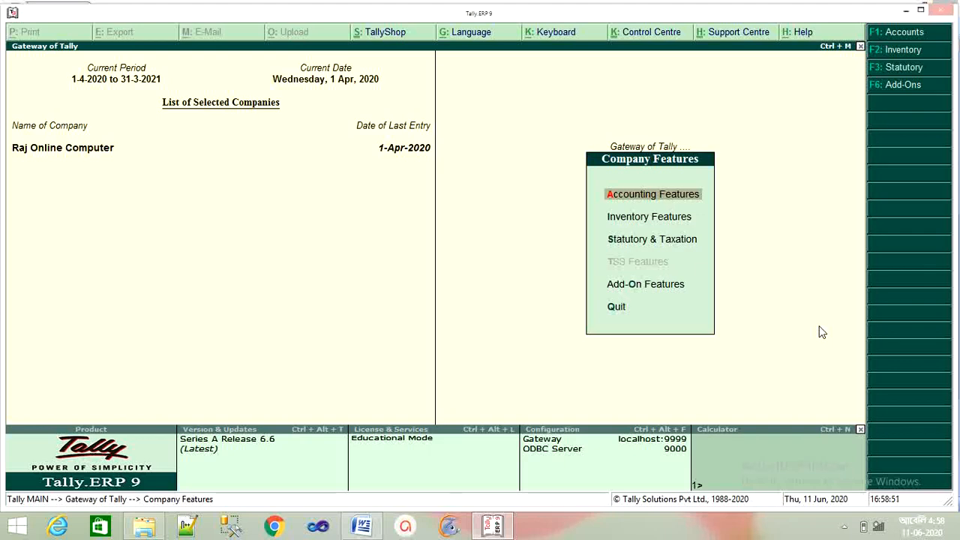
key("Down")
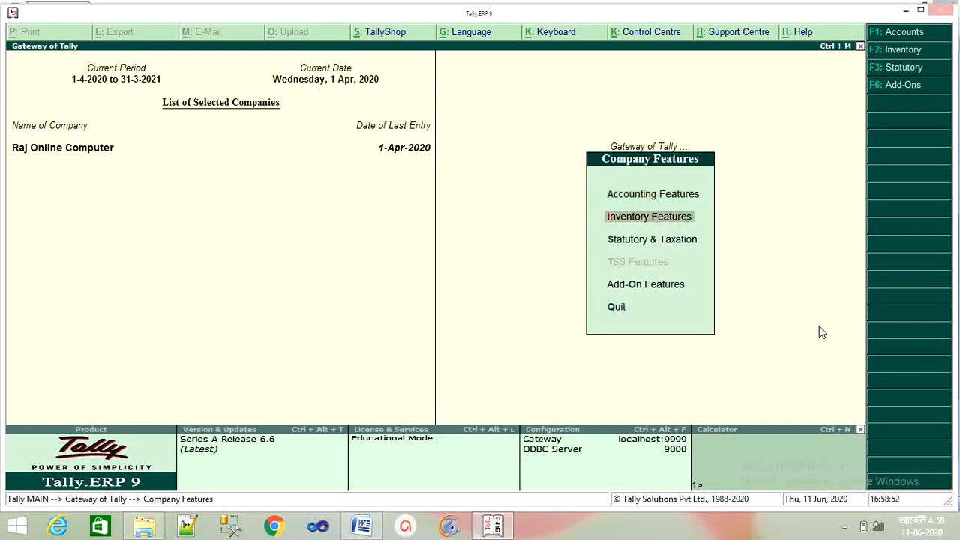
key("Return")
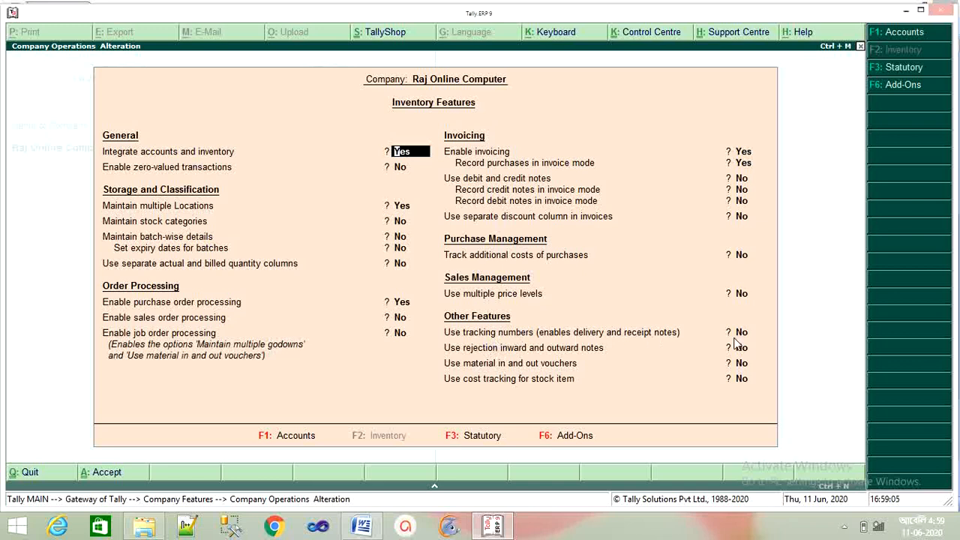
key("Return")
key("Return")
key("Return")
key("Return")
key("Return")
key("Return")
key("Return")
key("Return")
key("Return")
key("Return")
key("Return")
key("Return")
key("Return")
key("Return")
key("Return")
key("Return")
key("Return")
key("Return")
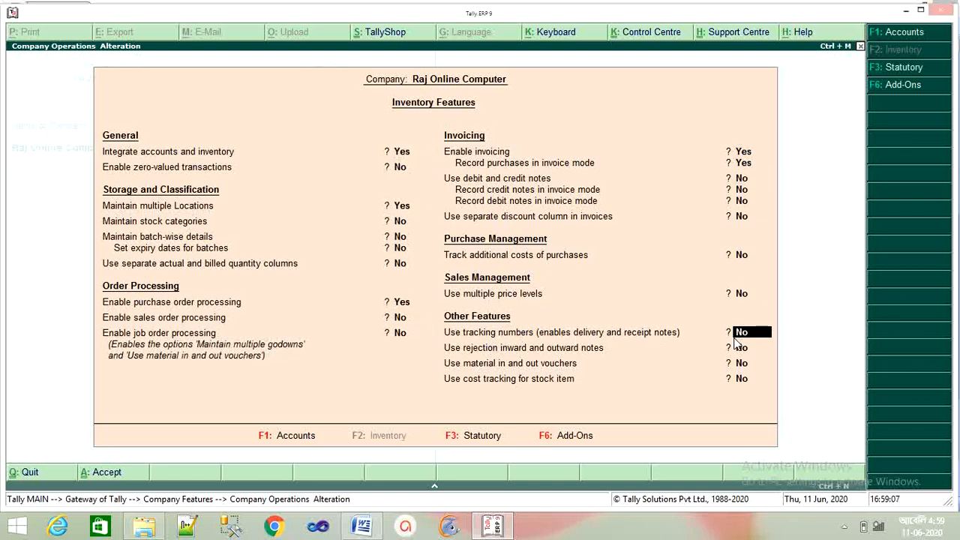
type("y")
key("Return")
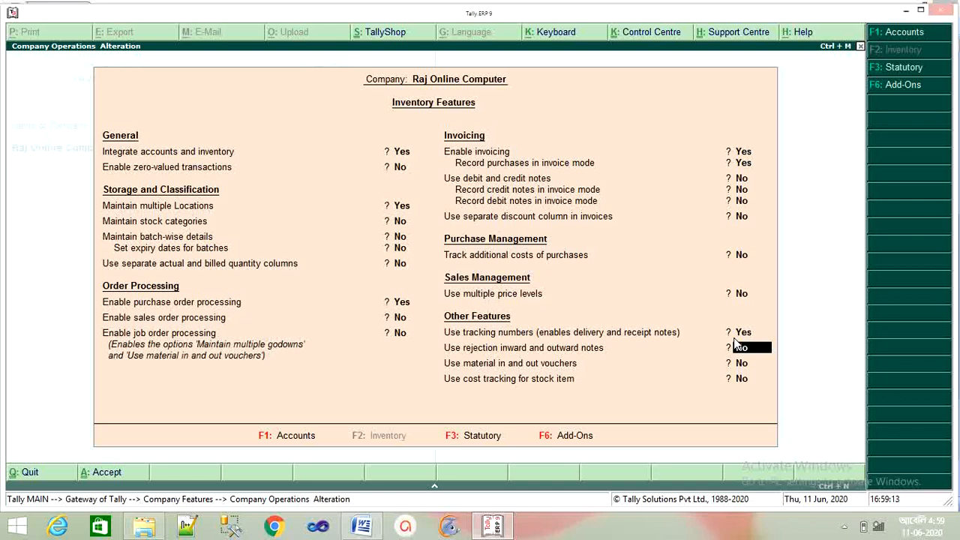
key("Return")
key("Return")
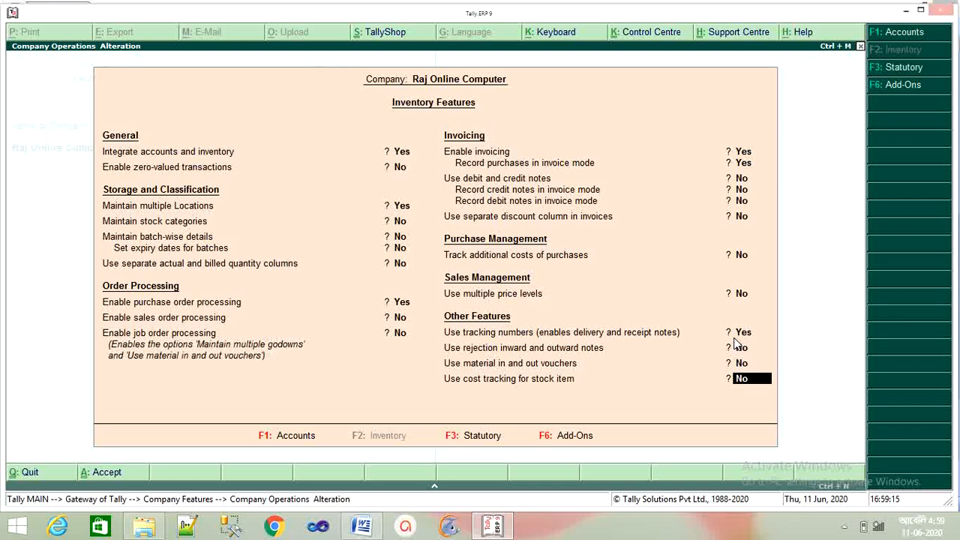
key("Return")
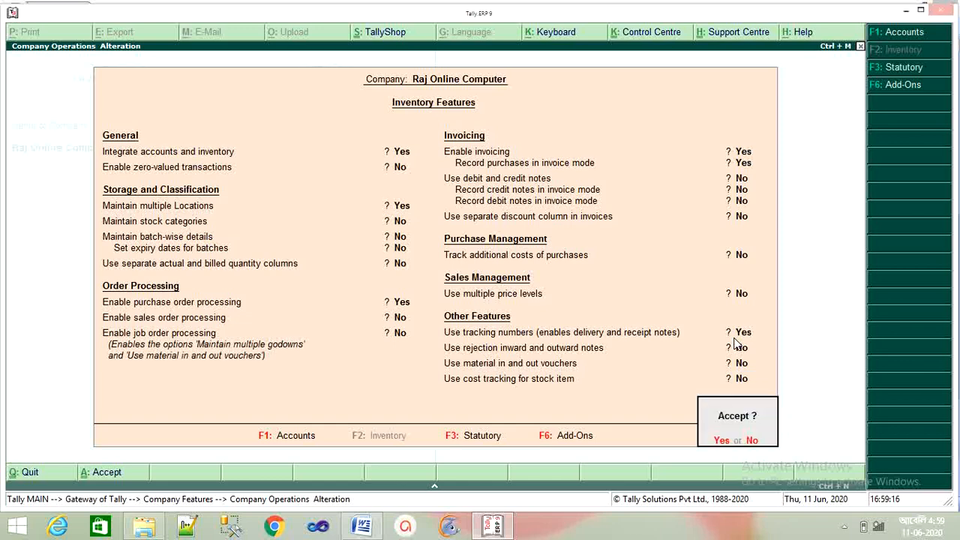
key("Return")
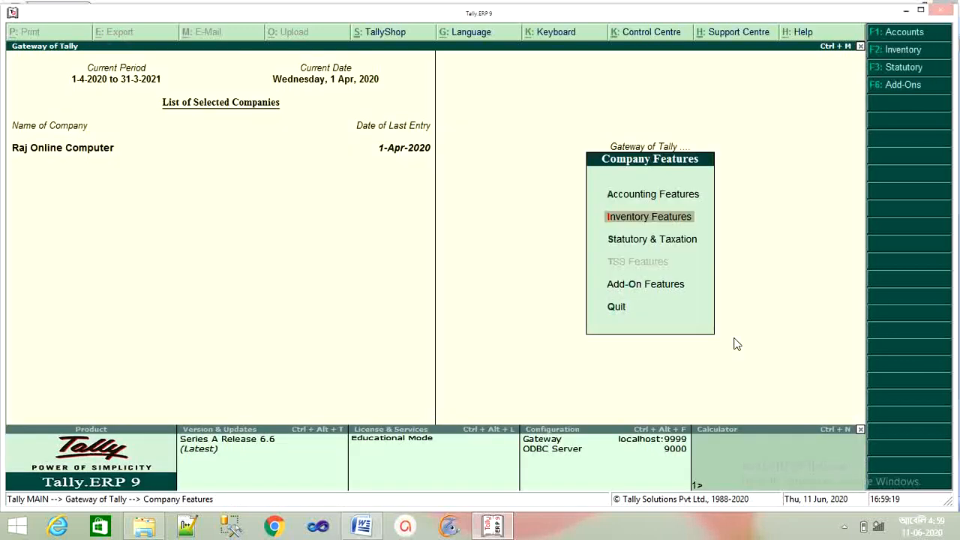
key("Escape")
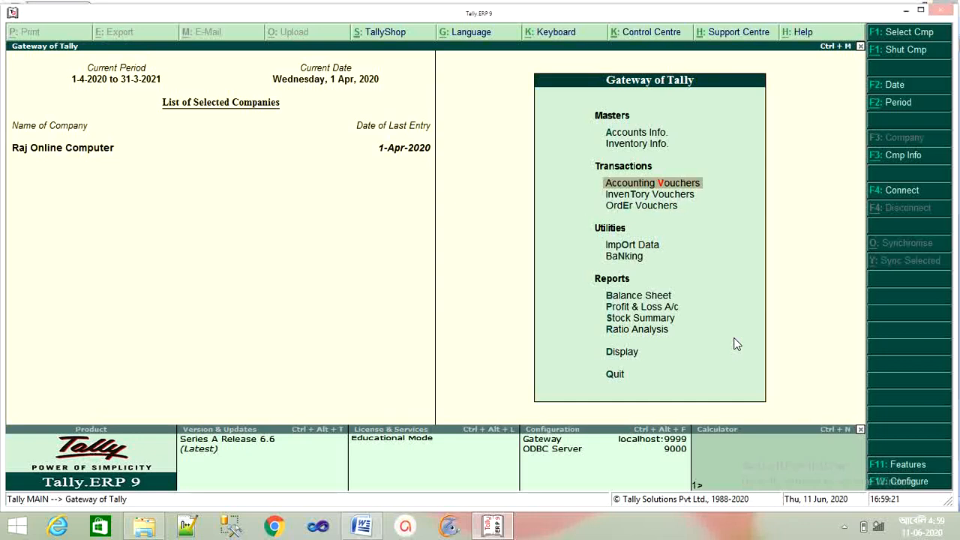
- Start a receipt note with reference number ch/rpl/0025, copied from transaction 7 in Word, and cost centre class Not Applicable
key("Return")
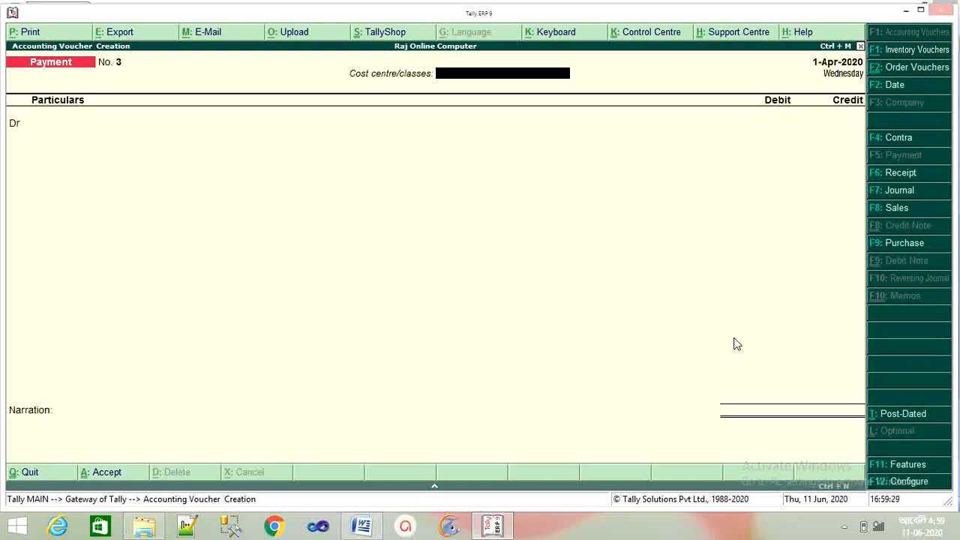
key("alt+F9")
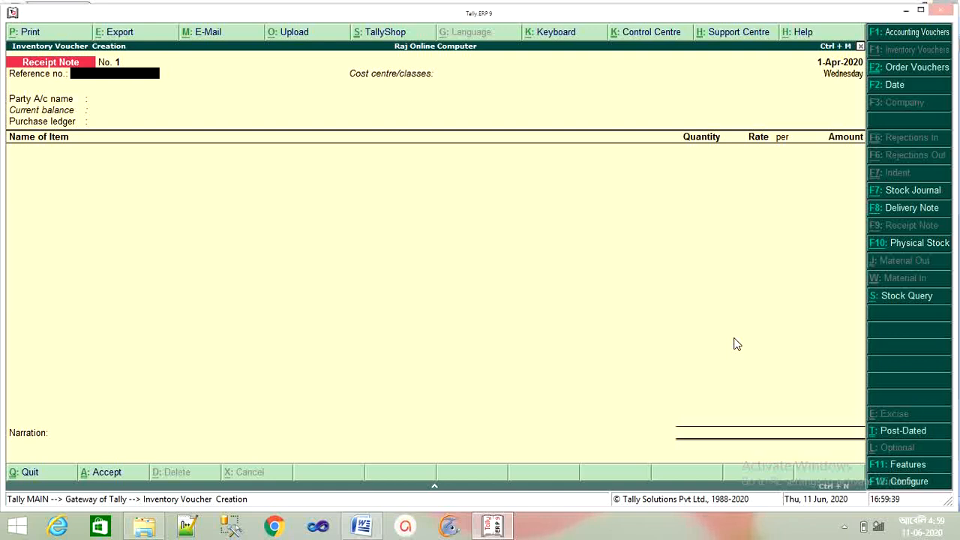
key("Return")
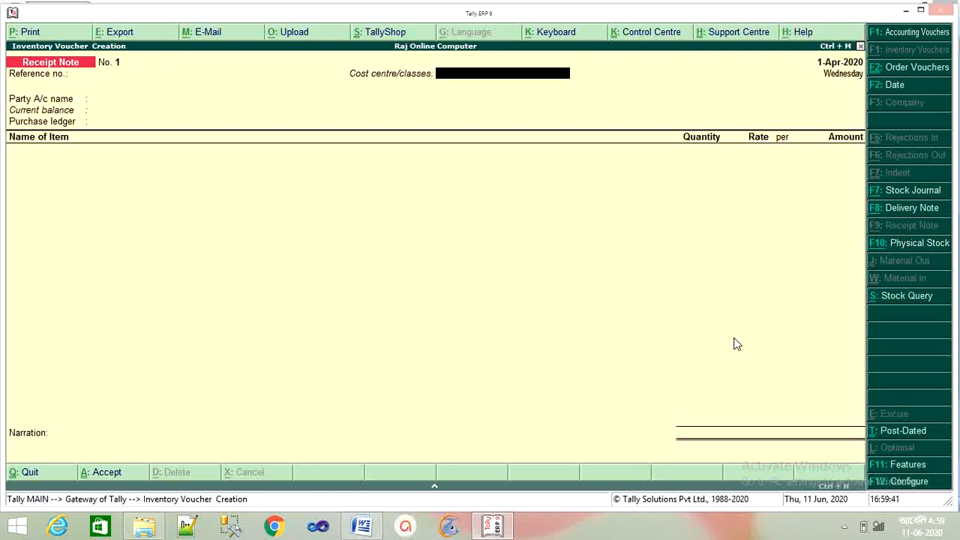
key("Return")
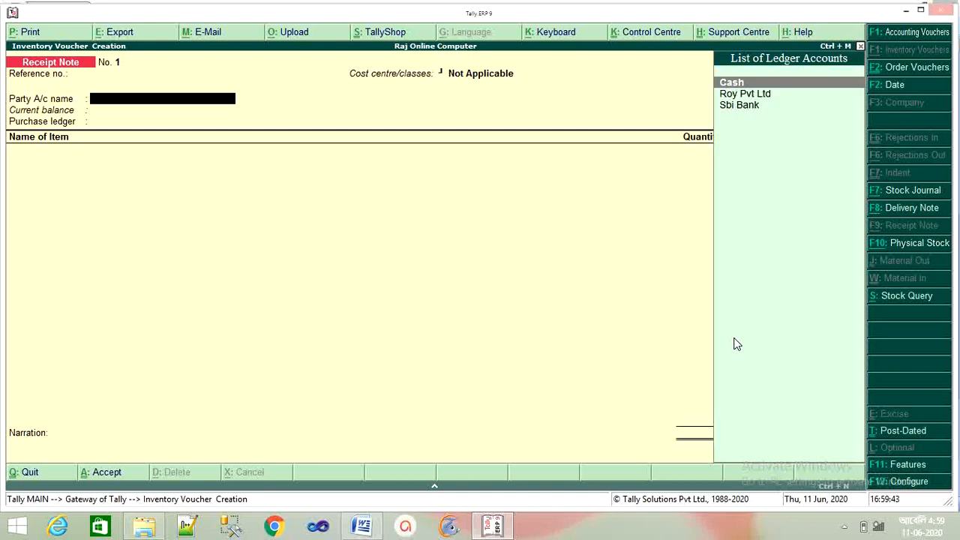
key("BackSpace")
key("BackSpace")
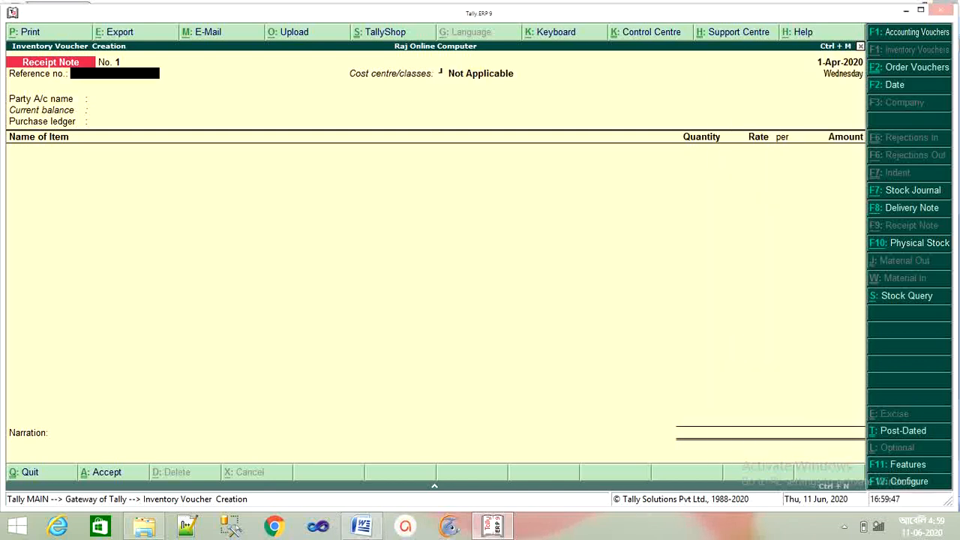
left_click(362, 527)
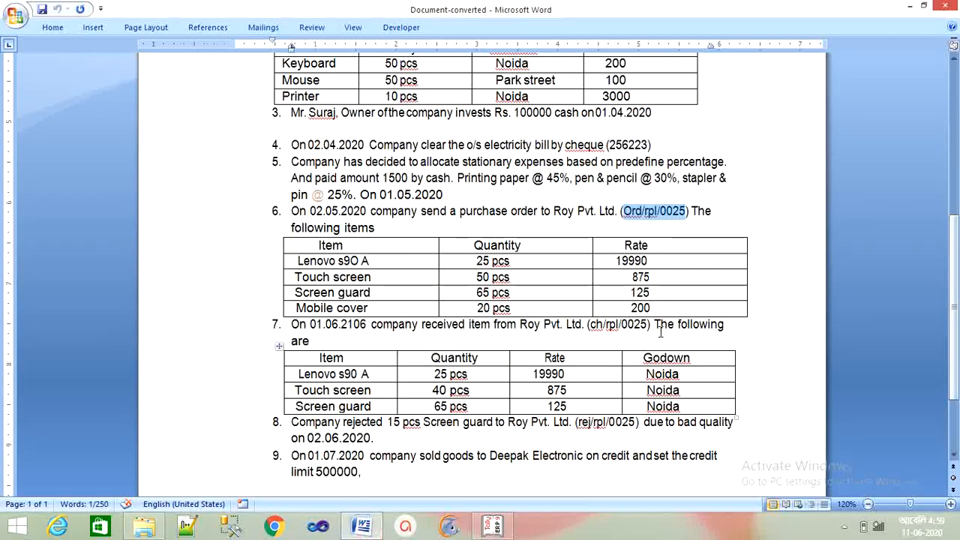
mouse_move(648, 324)
left_mouse_down()
mouse_move(594, 341)
mouse_move(647, 324)
left_mouse_up()
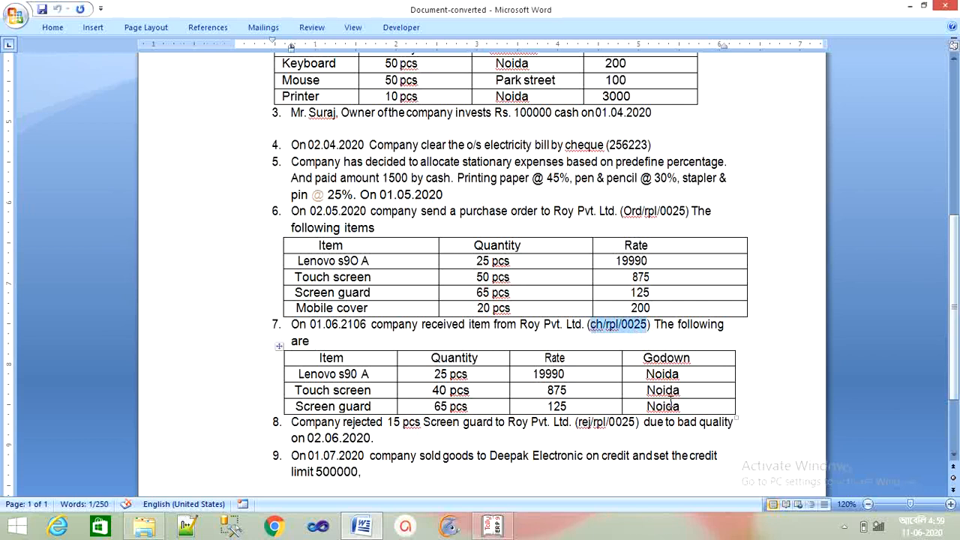
left_click(493, 527)
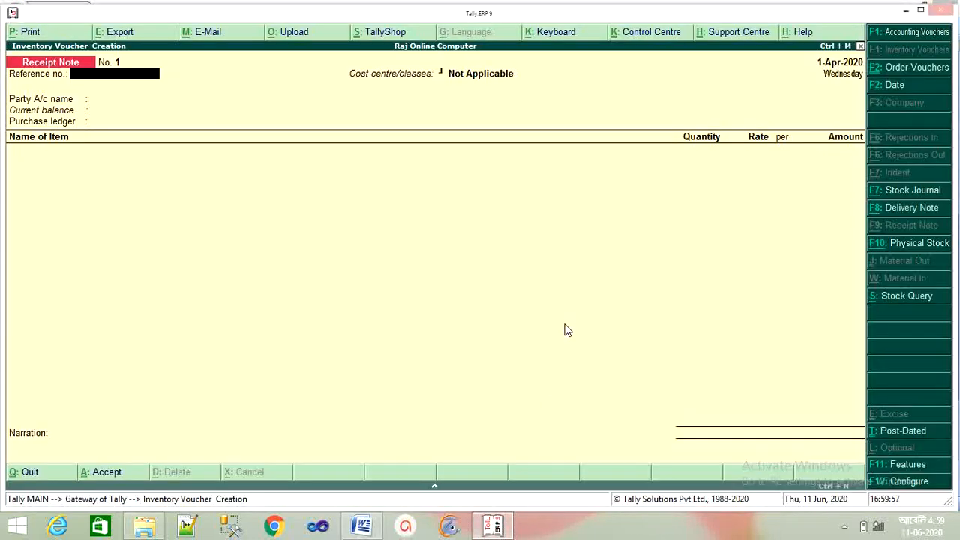
key("ctrl+alt+v")
key("Return")
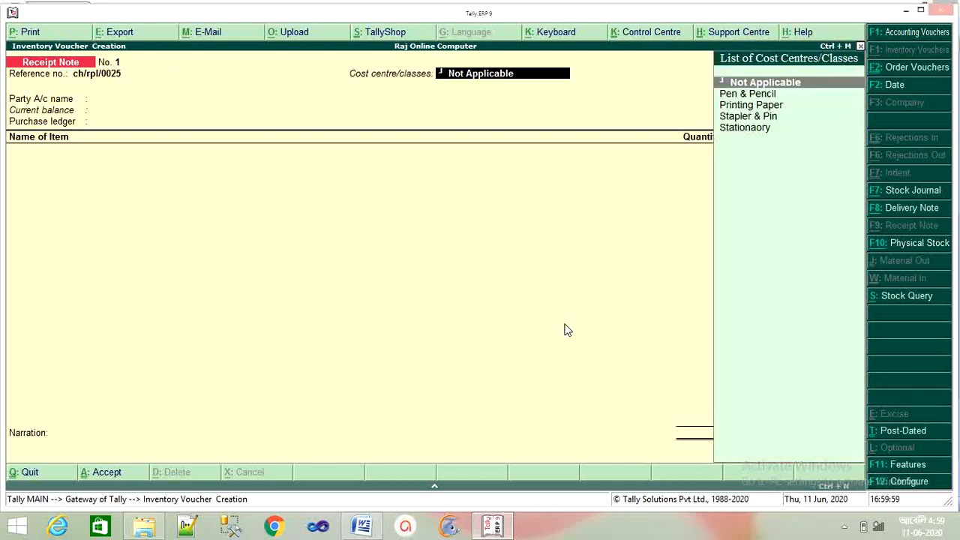
key("Return")
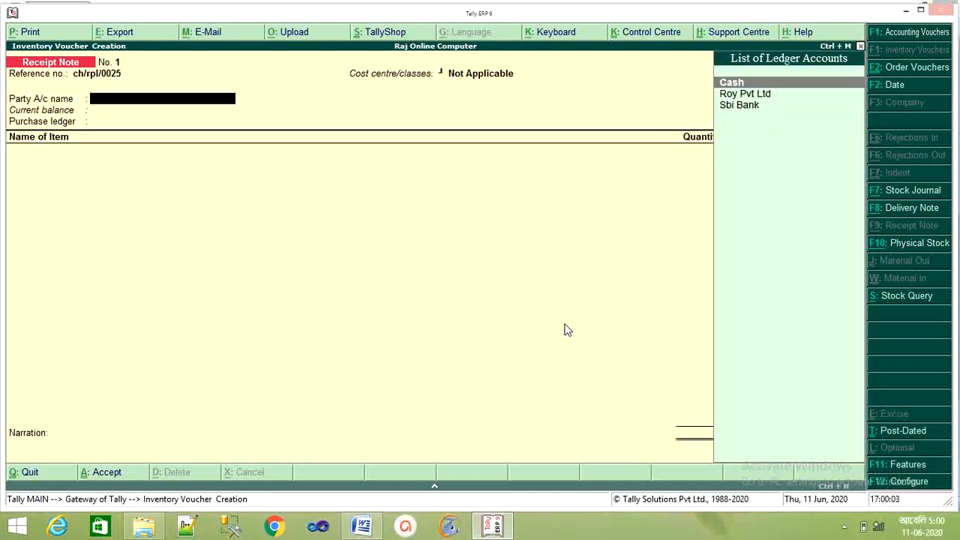
- Choose Roy Pvt Ltd as the receipt note's party and link its purchase order dated 1-Apr-2020
key("Down")
key("Return")
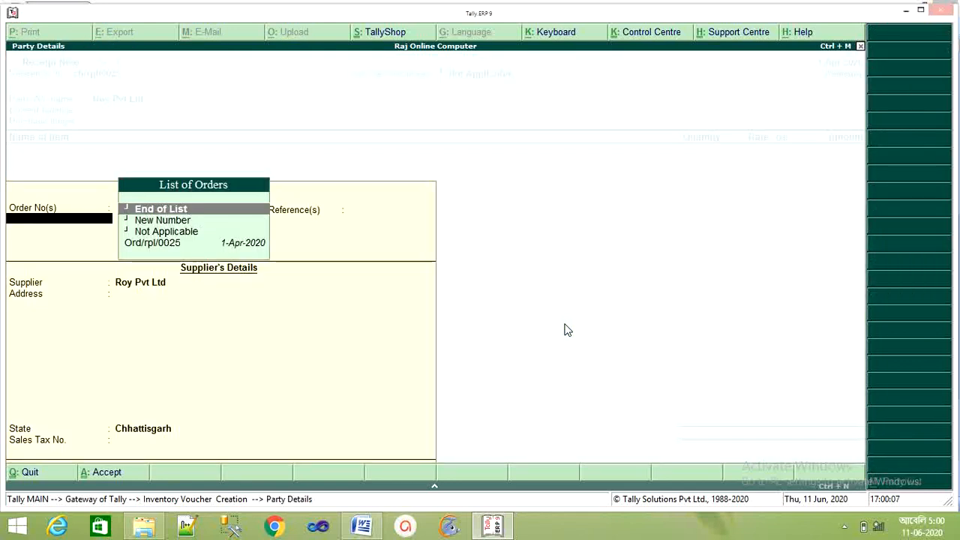
key("Down")
key("Down")
key("Down")
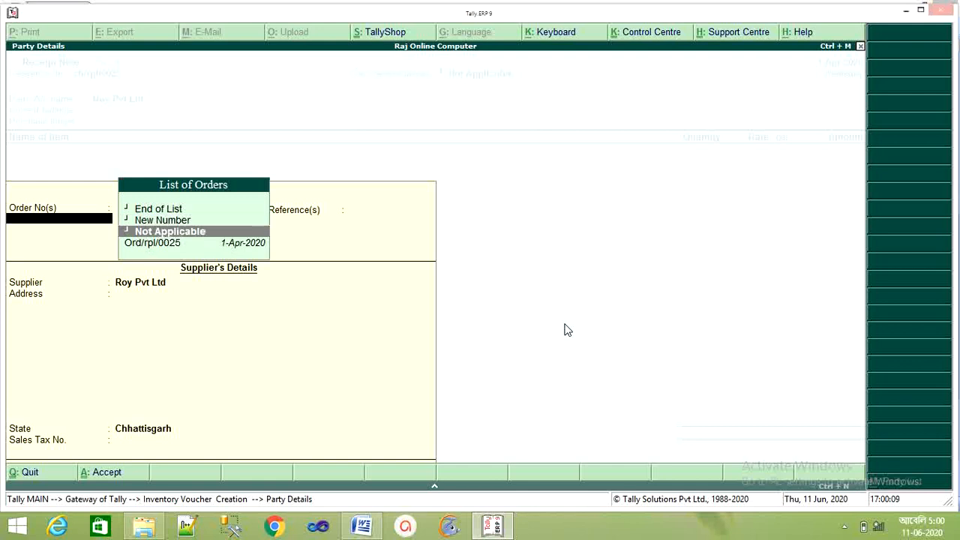
key("Return")
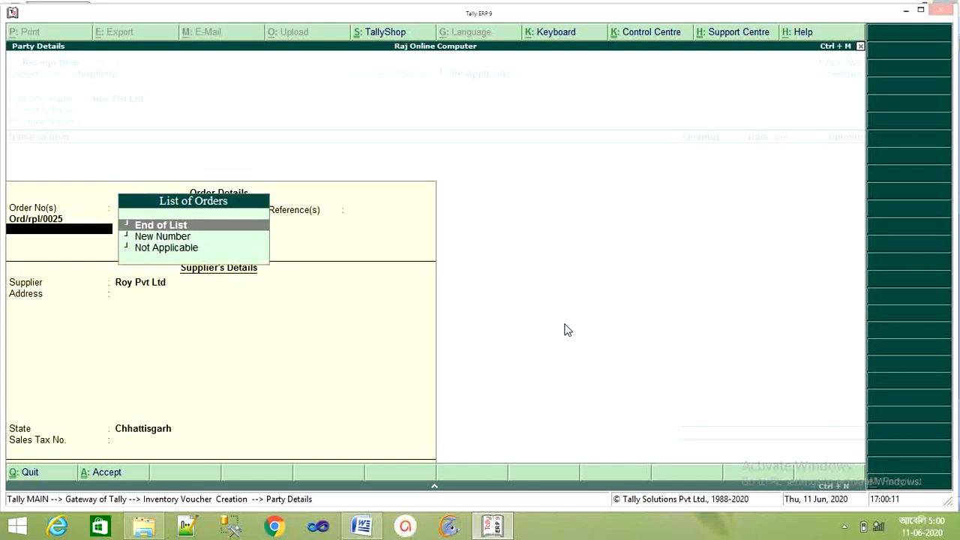
key("Return")
key("Return")
key("Return")
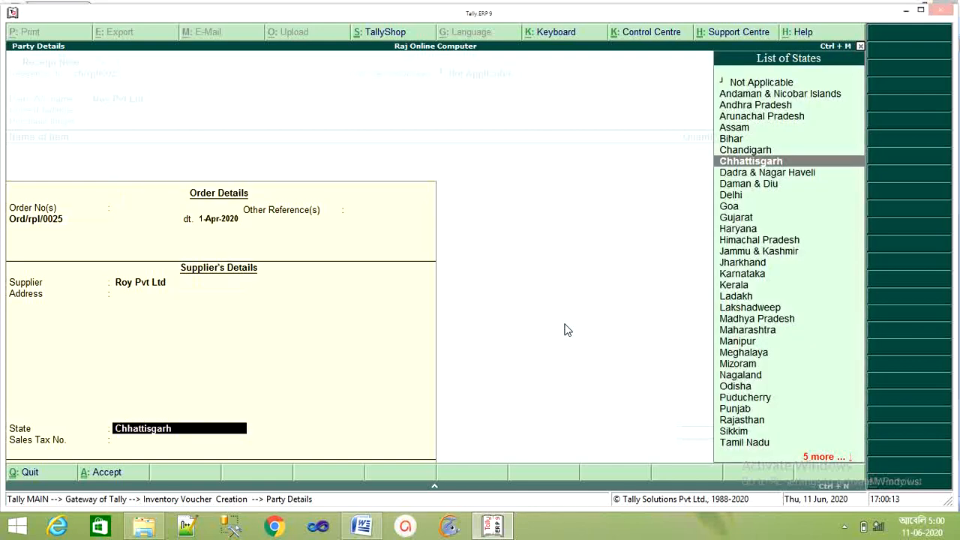
- Accept the supplier details with state Chhattisgarh and no sales tax number, and choose Purchase as the purchase ledger
key("Return")
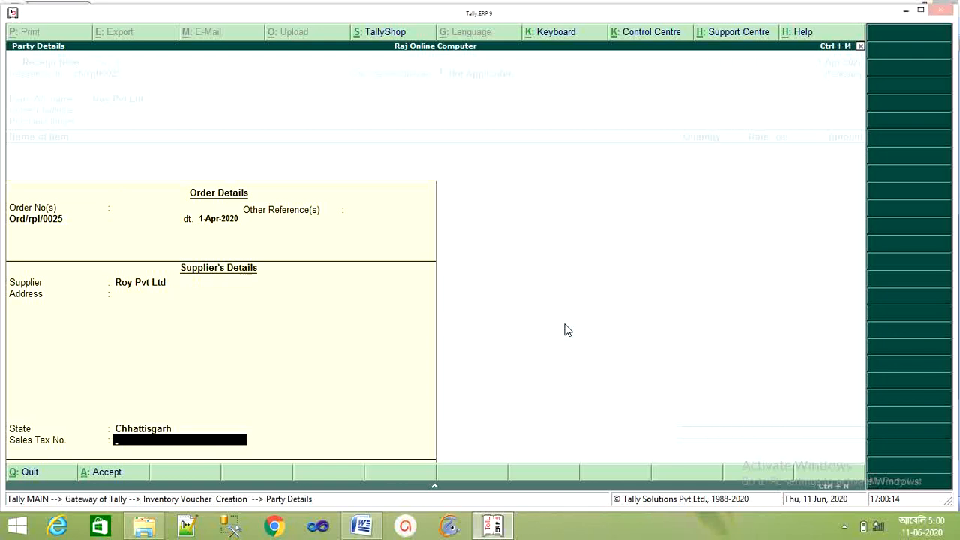
key("Return")
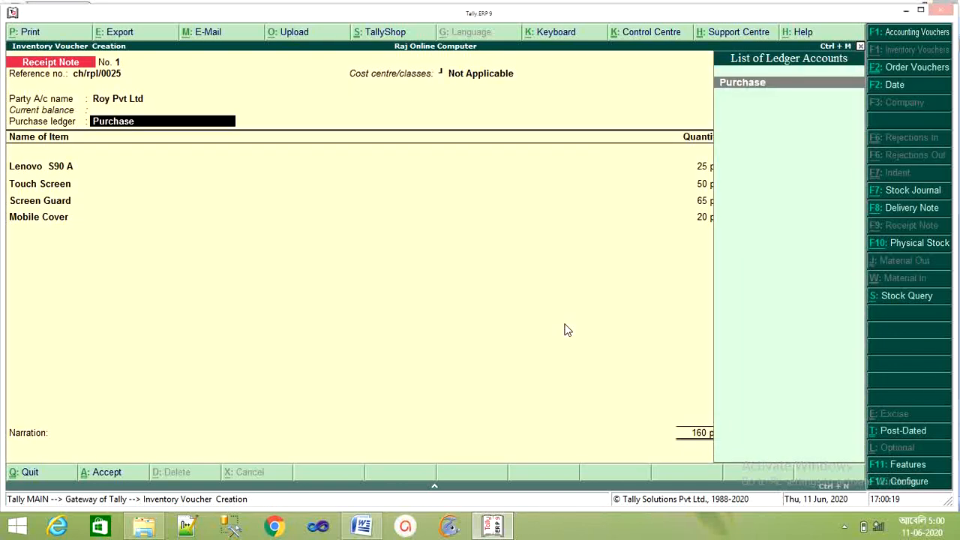
key("Return")
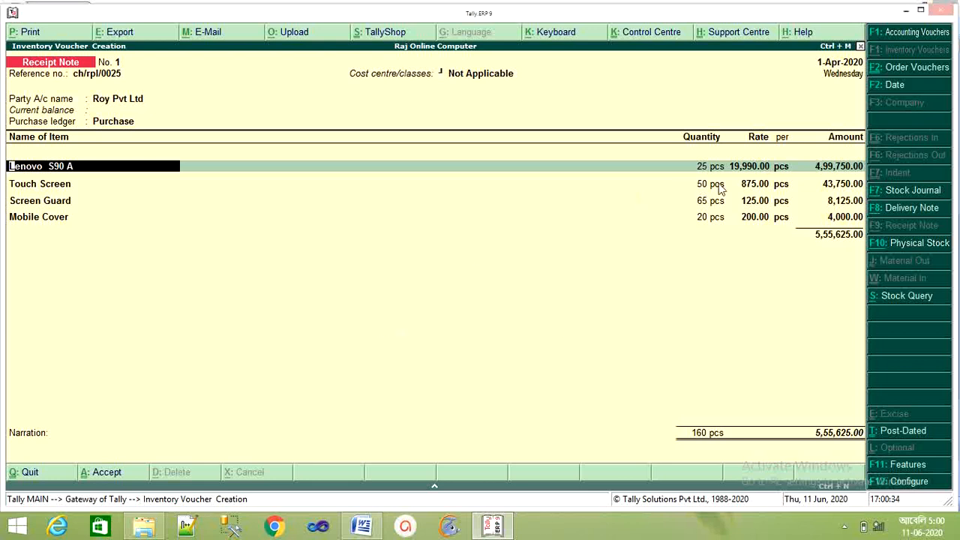
- Check transaction 7 in Word, and allocate 25 pcs of Lenovo S90 A to tracking number ch/rpl/0025, order Ord/rpl/0025 and Main Location in Tally
key("Return")
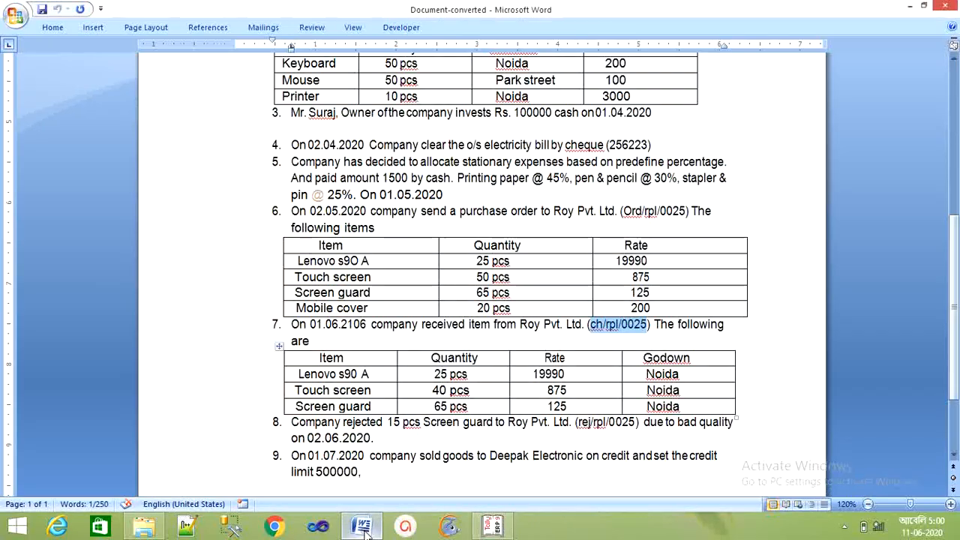
left_click(361, 525)
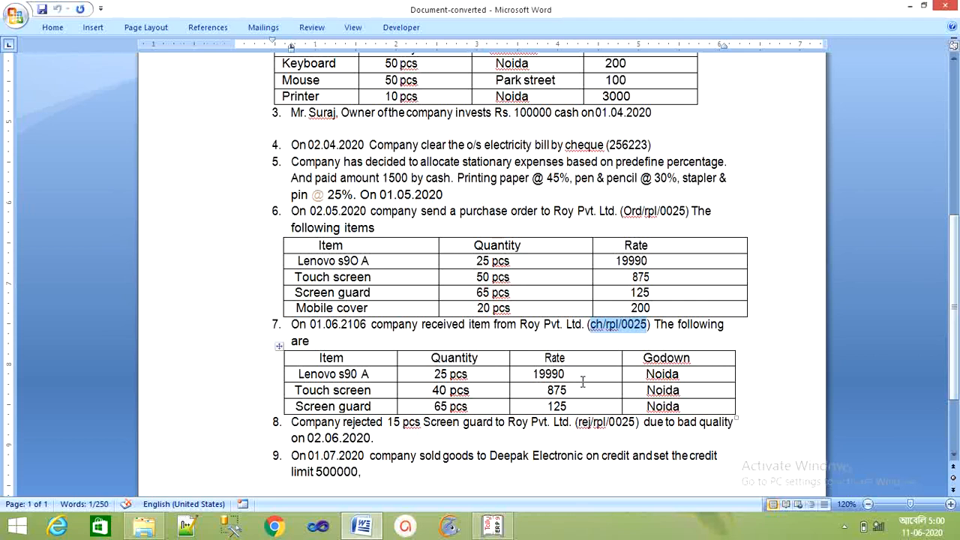
left_click(362, 526)
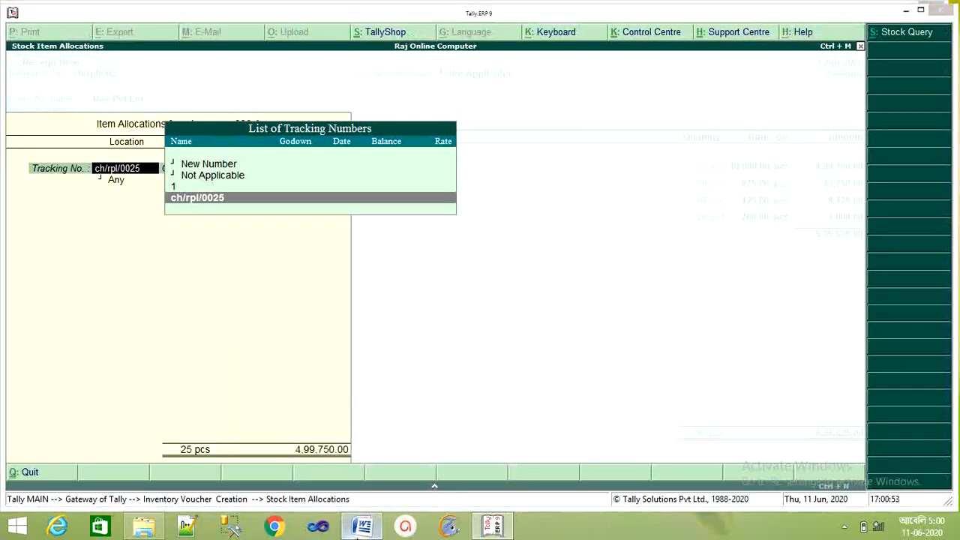
left_click(362, 526)
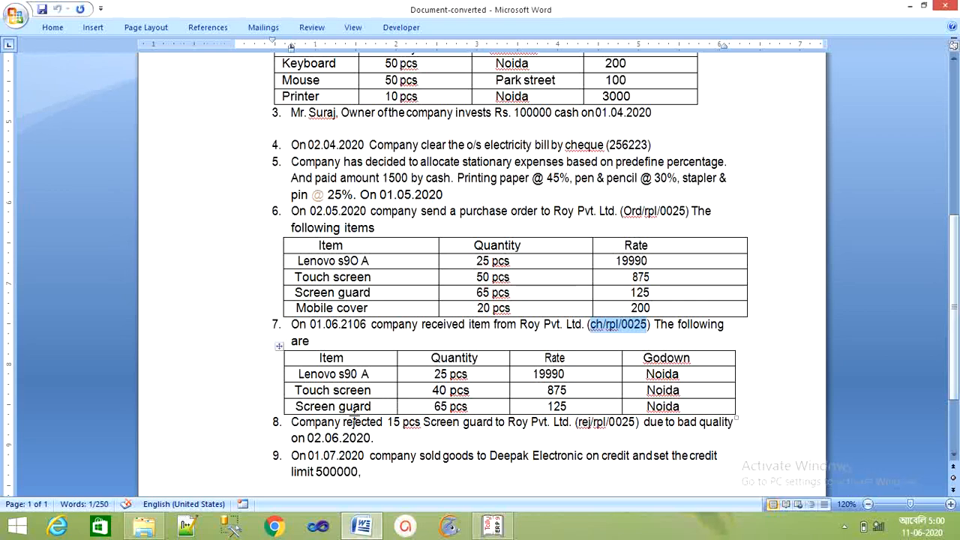
left_click(492, 526)
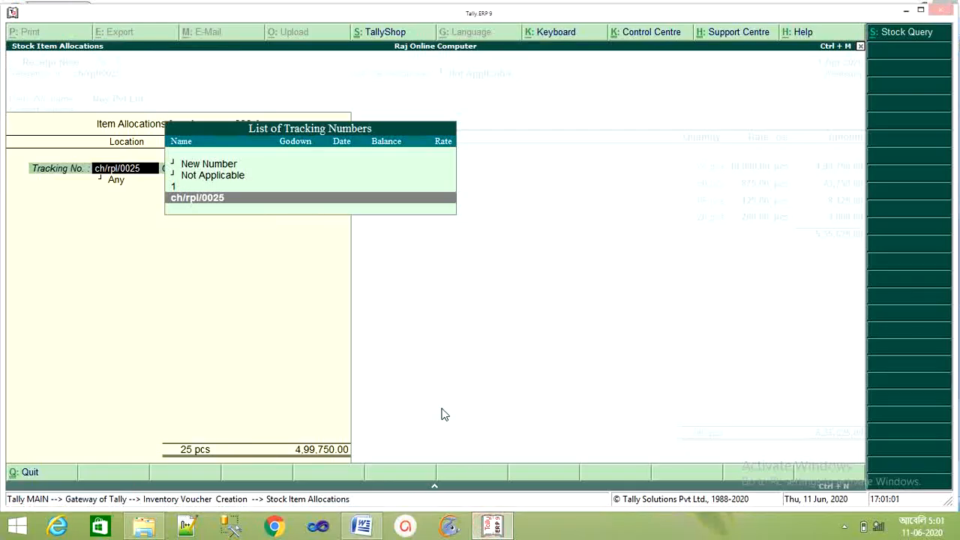
key("Return")
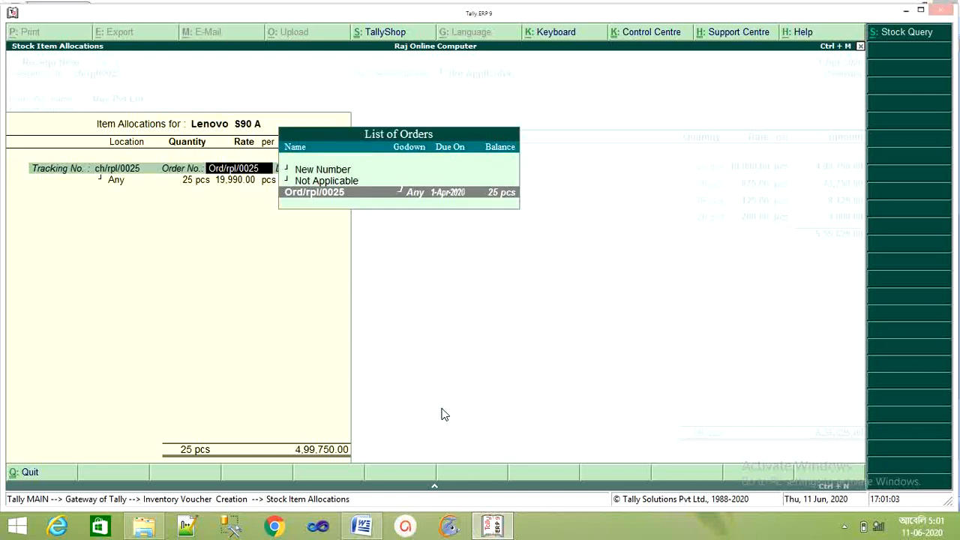
key("Return")
key("Return")
key("Return")
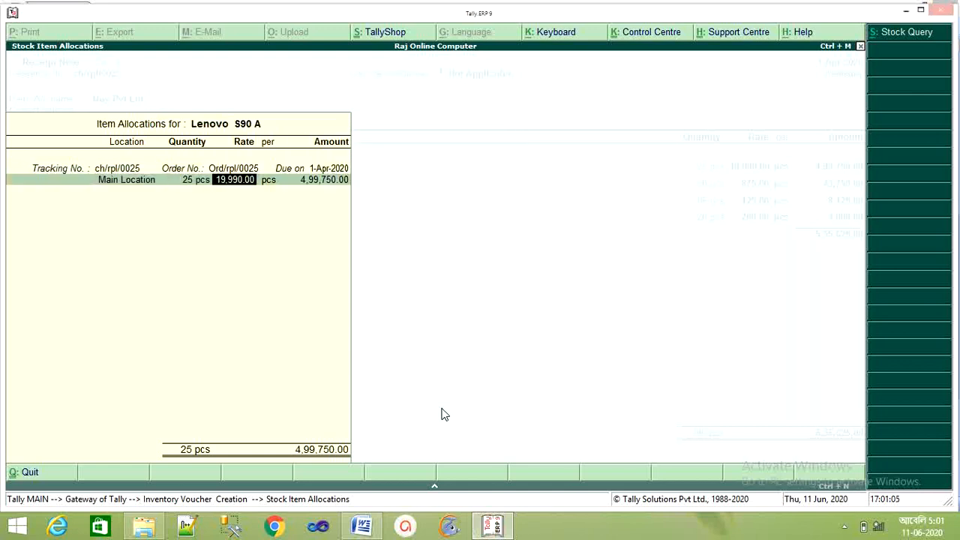
key("Return")
key("Return")
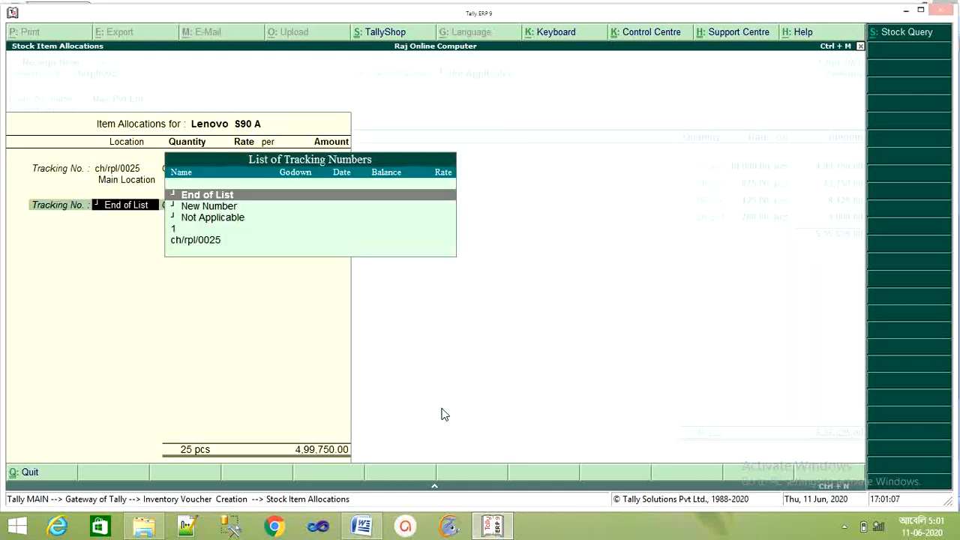
key("Return")
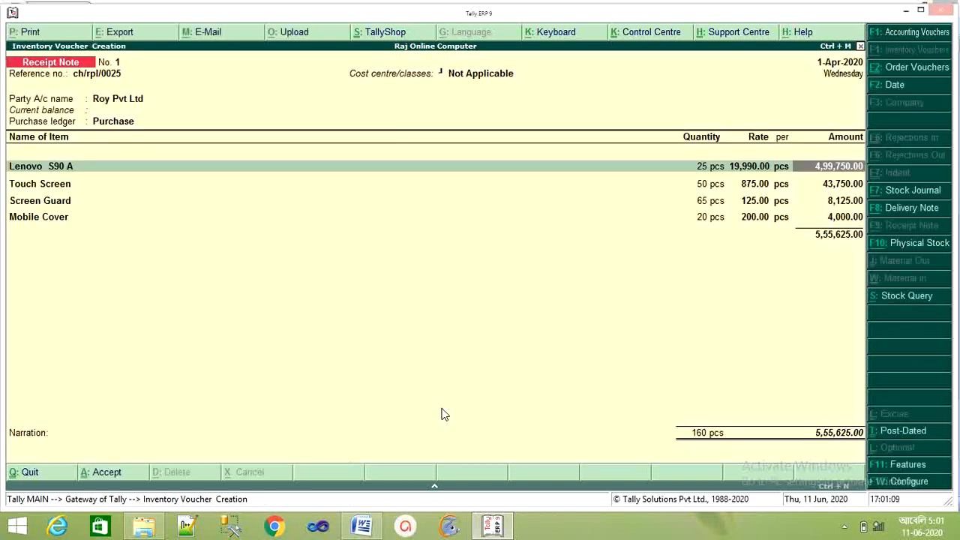
key("Return")
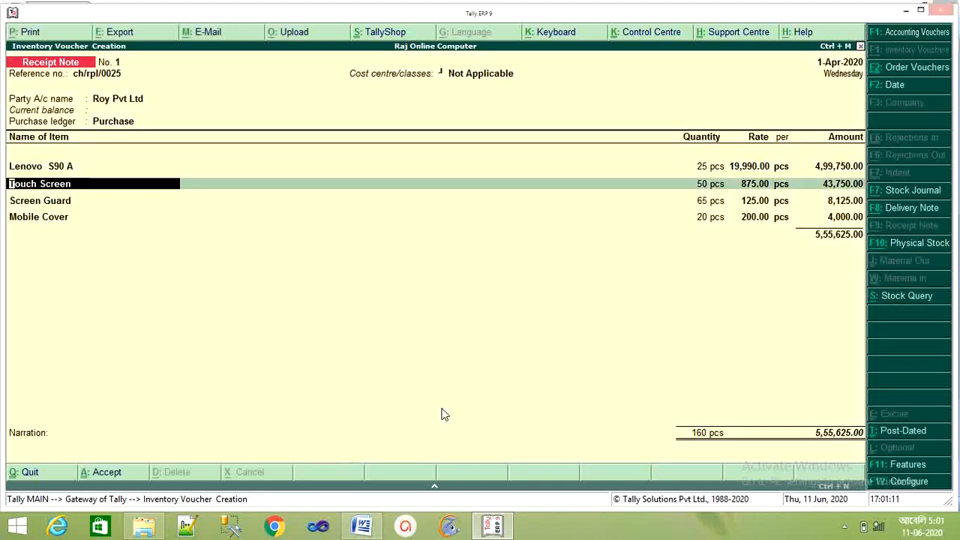
- Allocate Touch Screen to tracking number ch/rpl/0025, order Ord/rpl/0025 and Main Location, with the received quantity set to 40 pcs
key("Return")
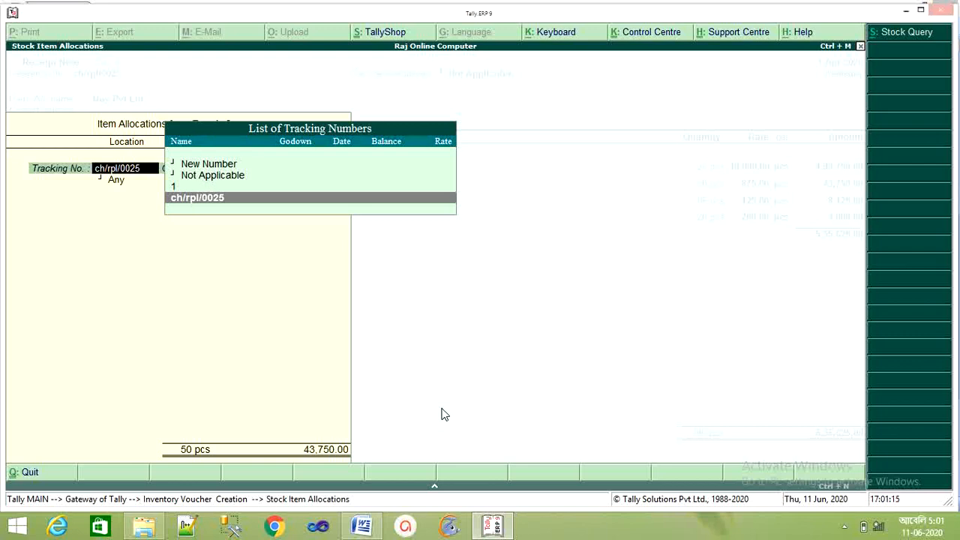
key("Return")
key("Return")
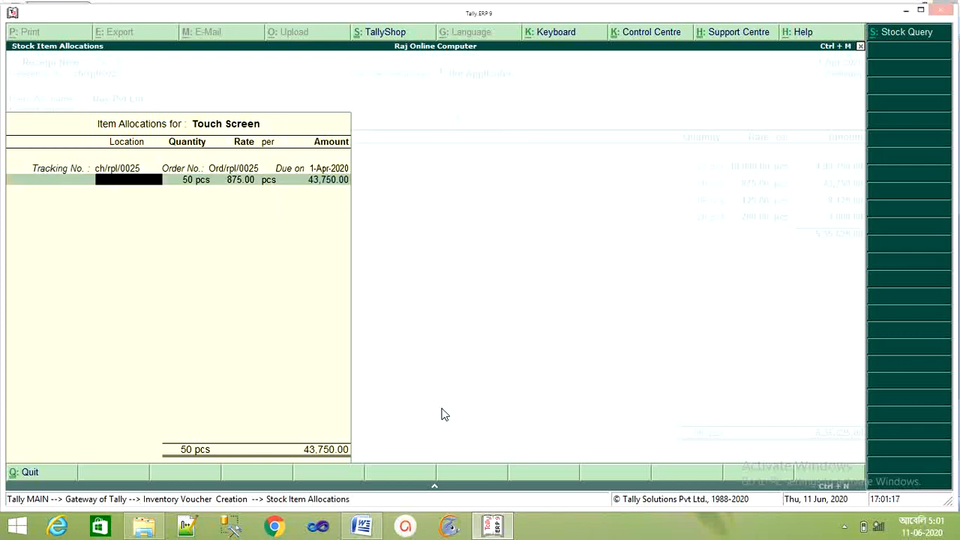
key("Return")
key("Return")
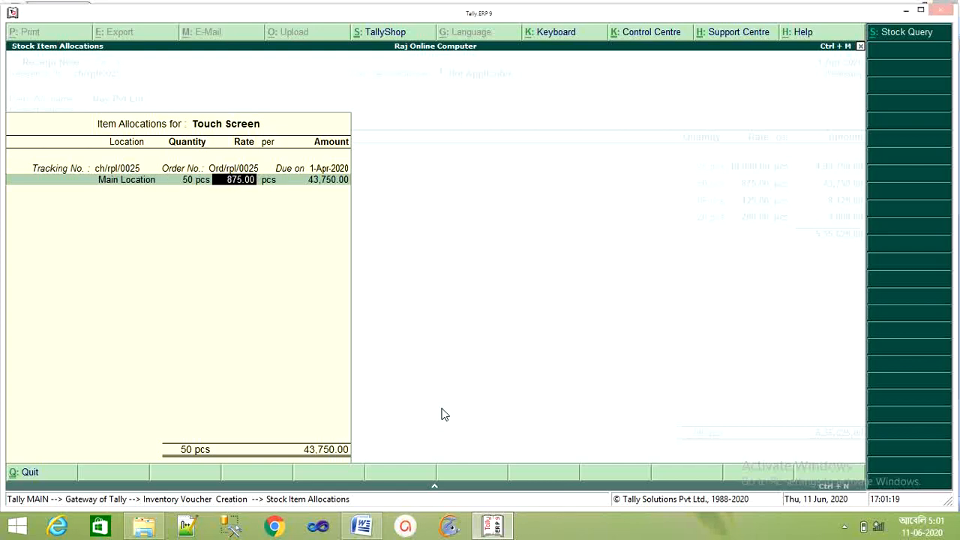
key("BackSpace")
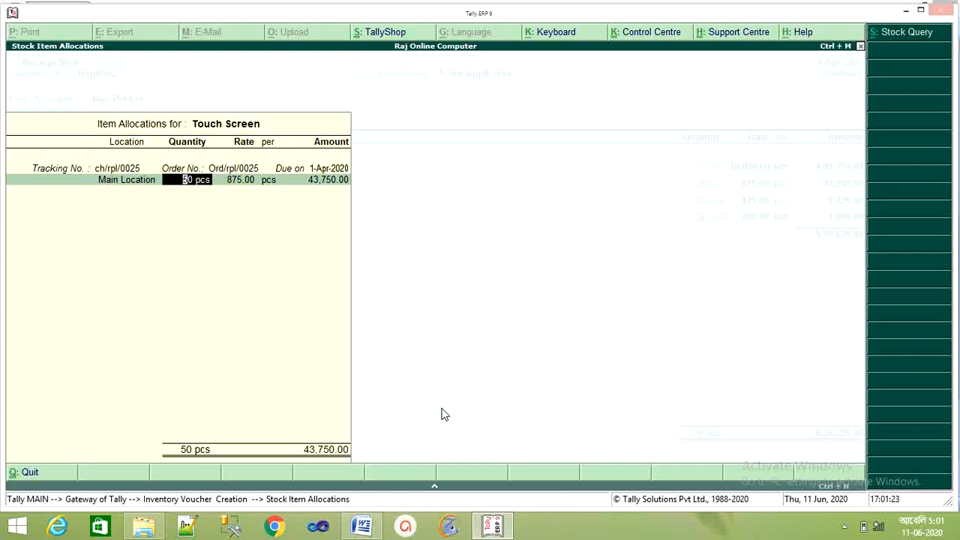
type("40")
key("Return")
key("Return")
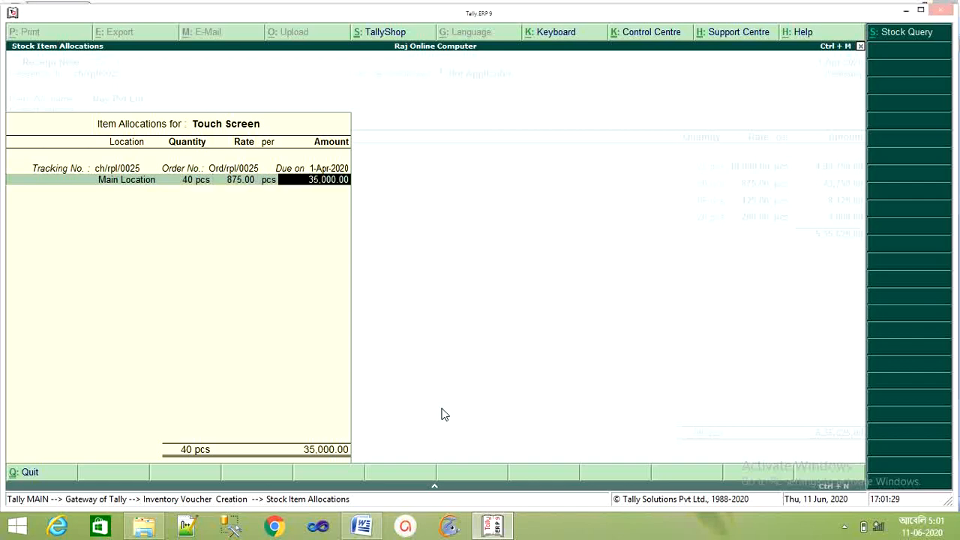
key("Return")
key("Return")
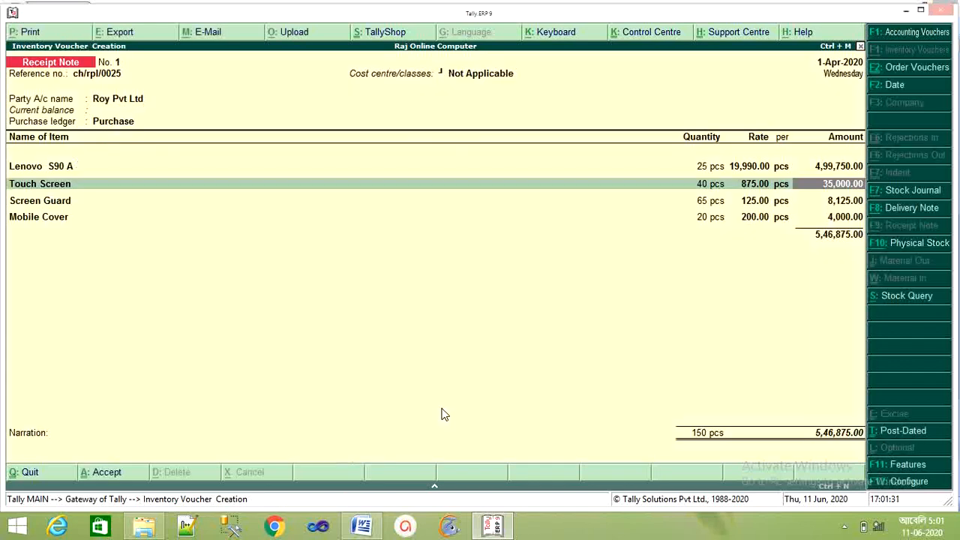
key("Return")
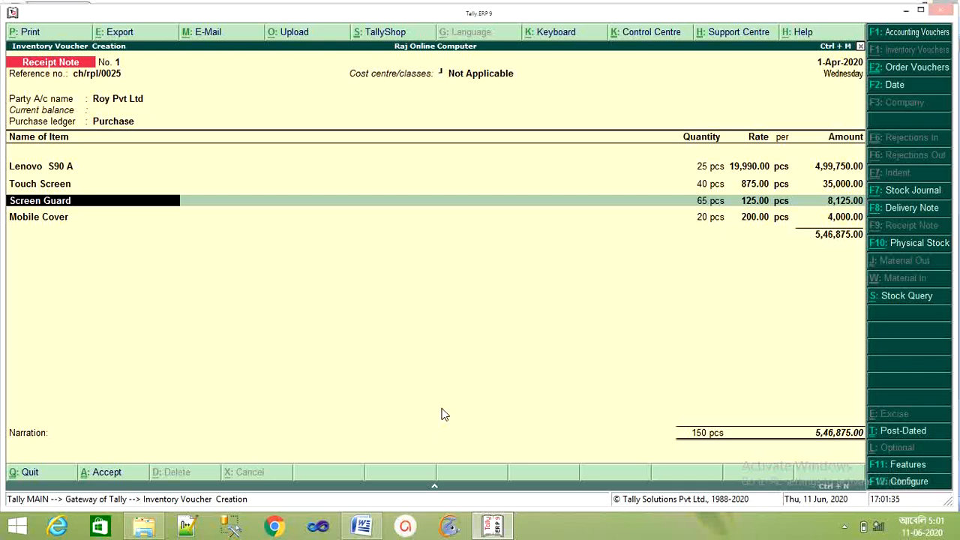
- Allocate 65 pcs of Screen Guard at rate 125 to tracking number ch/rpl/0025, order Ord/rpl/0025 and Main Location
key("Return")
key("Return")
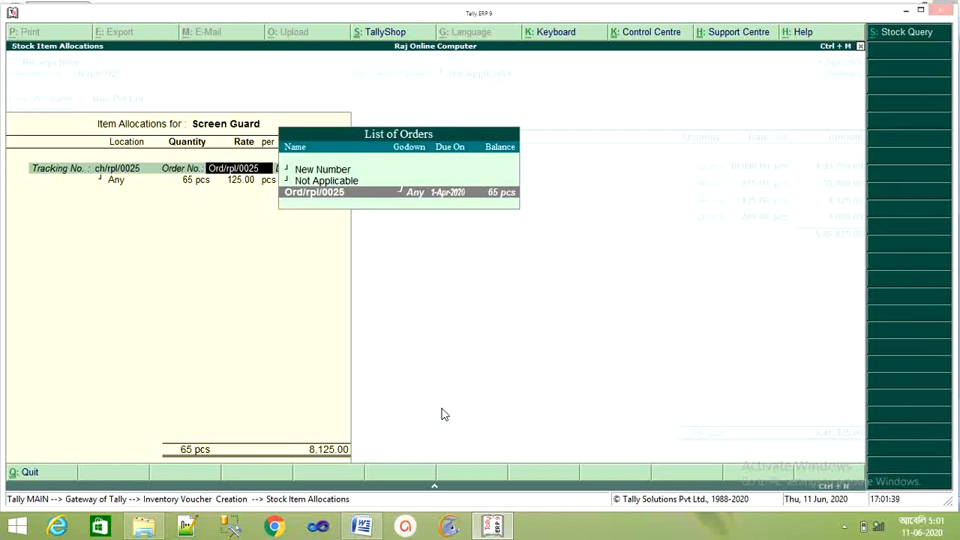
key("Return")
key("Return")
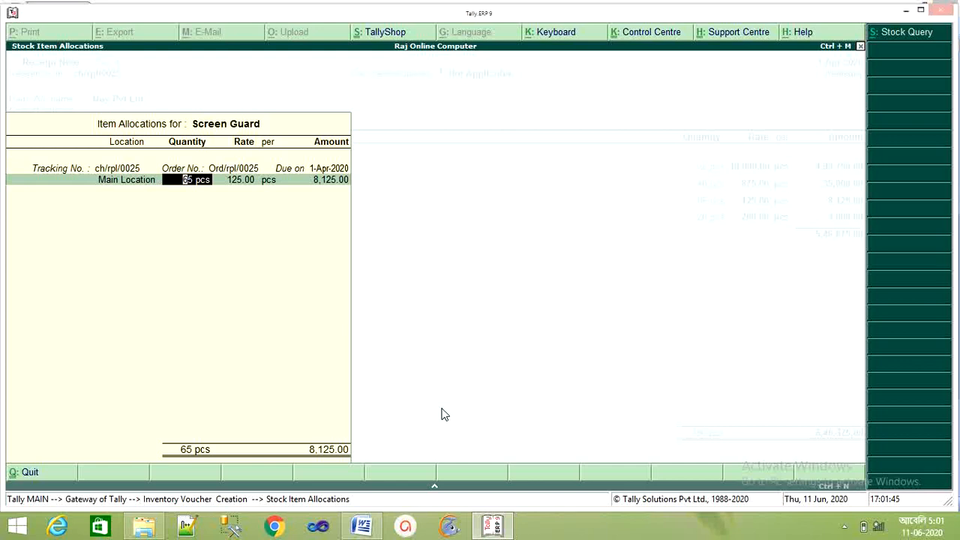
key("Return")
key("Return")
key("Return")
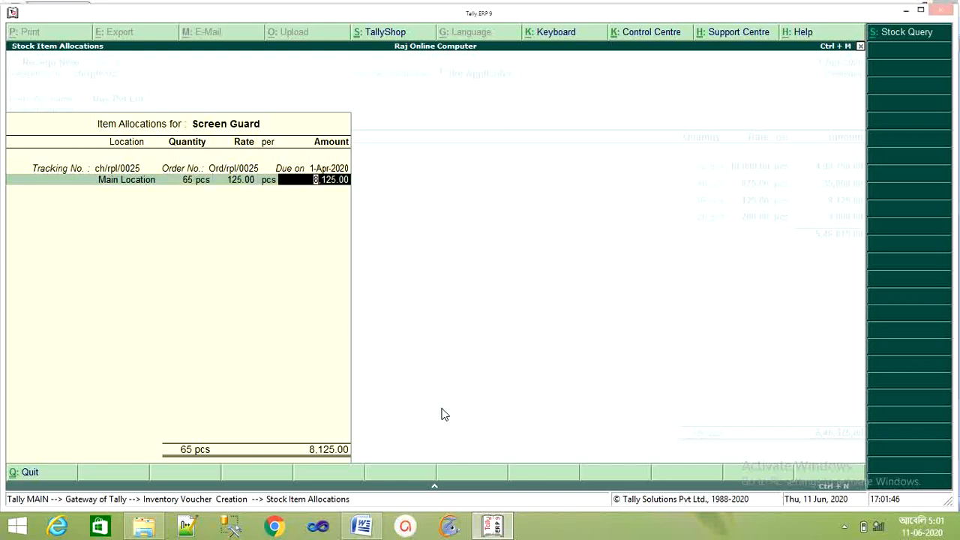
key("Return")
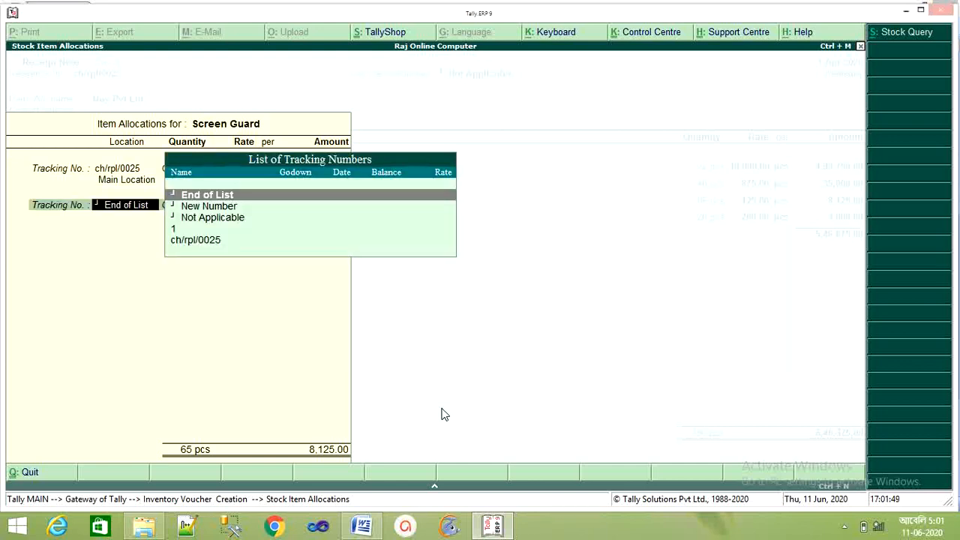
key("Return")
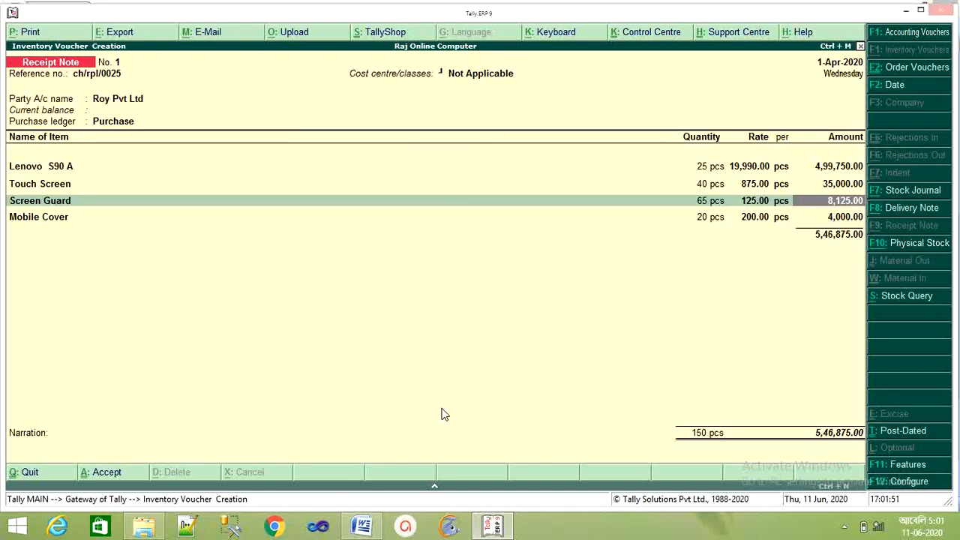
key("Return")
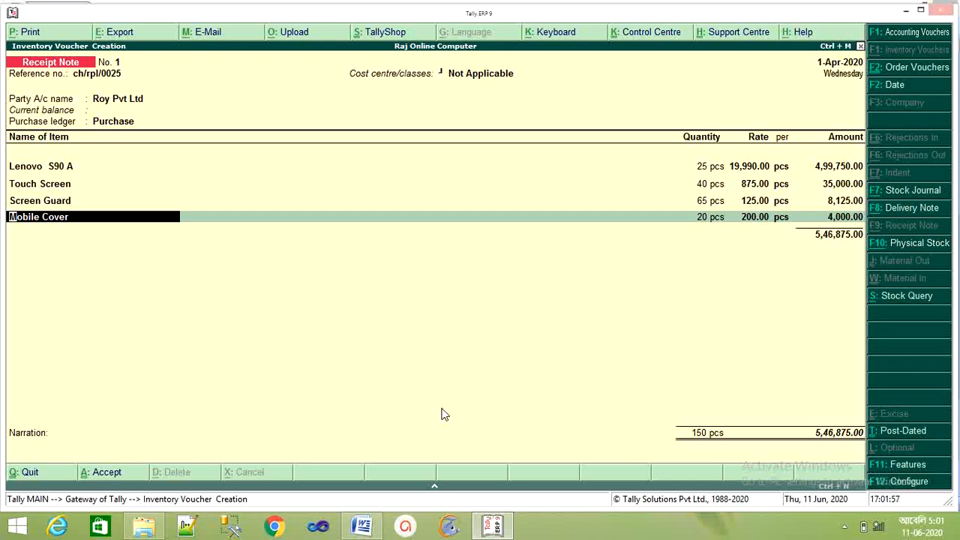
- Remove Mobile Cover from the receipt note by ending the item list there, and save the note with the narration left blank
key("BackSpace")
key("Return")
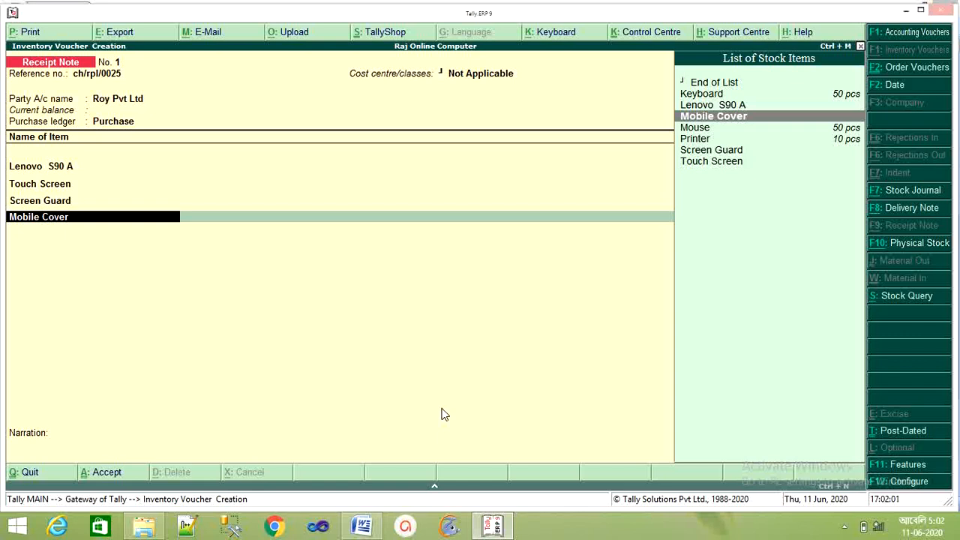
key("Up")
key("Up")
key("Up")
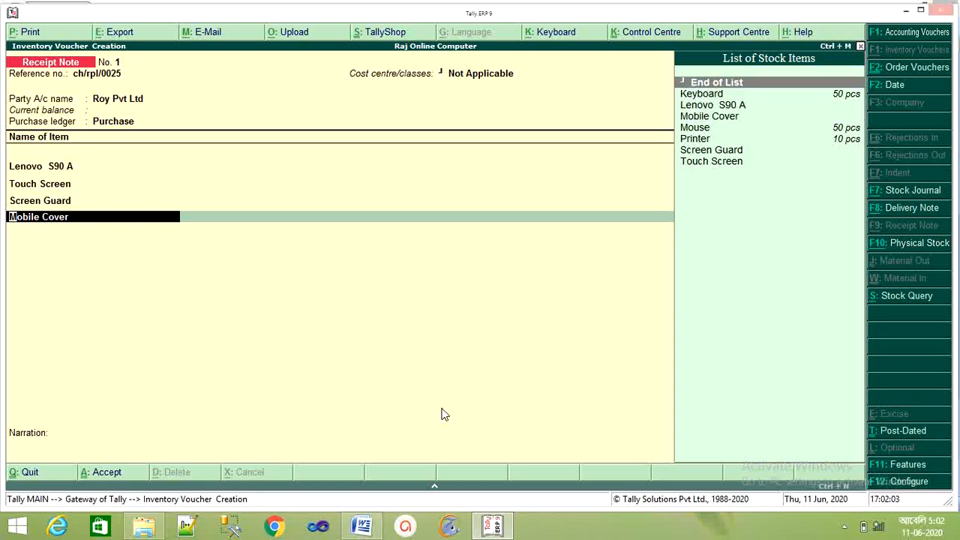
key("Return")
key("Return")
key("Return")
key("Return")
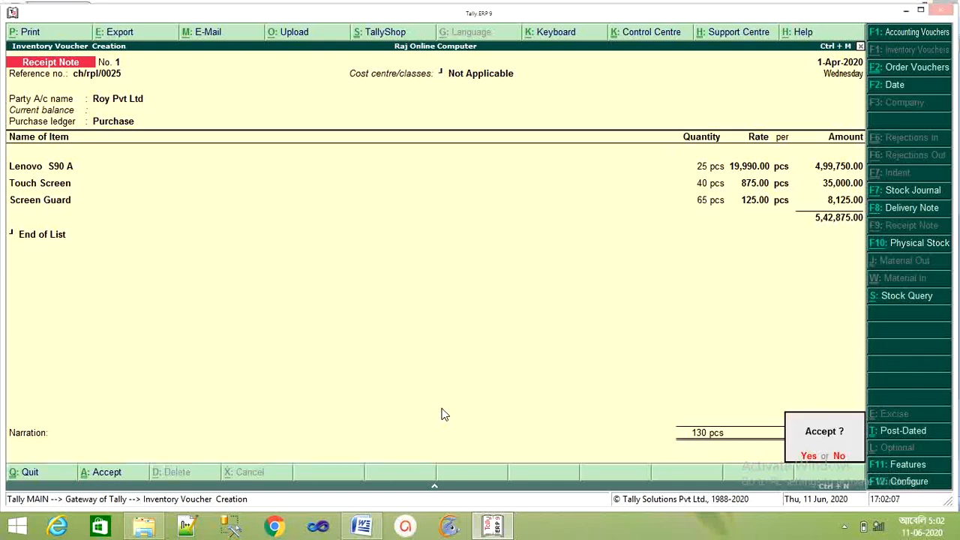
key("Return")
- Switch to accounting voucher entry, and read transactions 8 and 9 in the Word document before returning to Tally
key("F1")
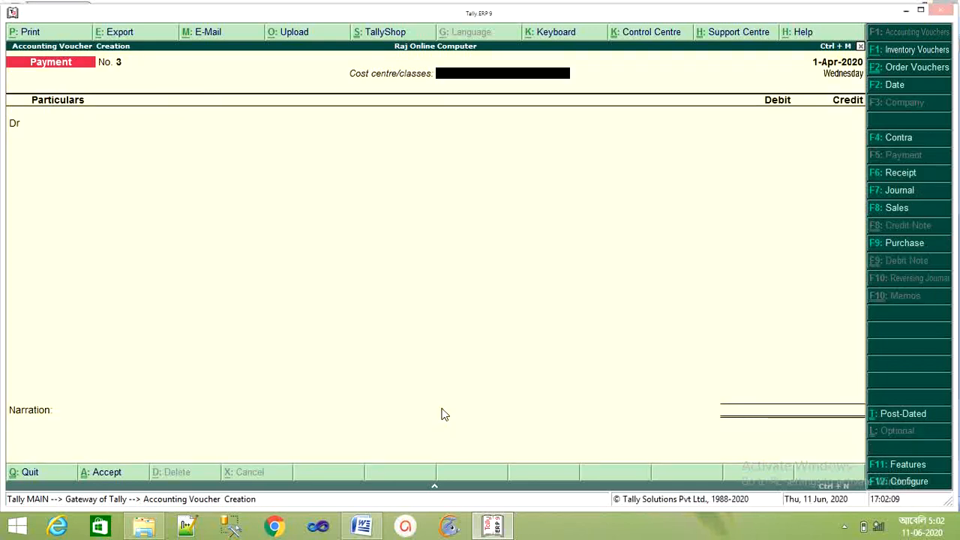
left_click(360, 526)
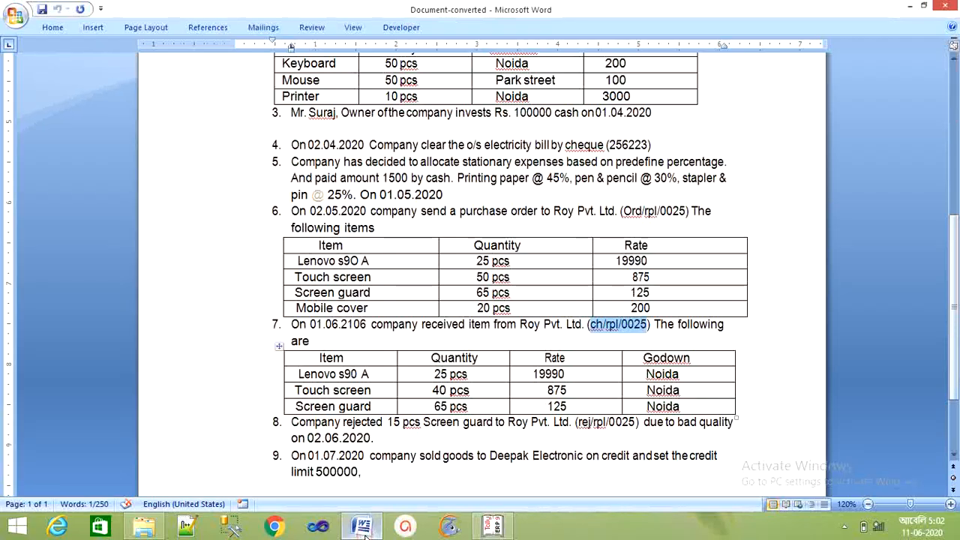
scroll(334, 454, "down", 1)
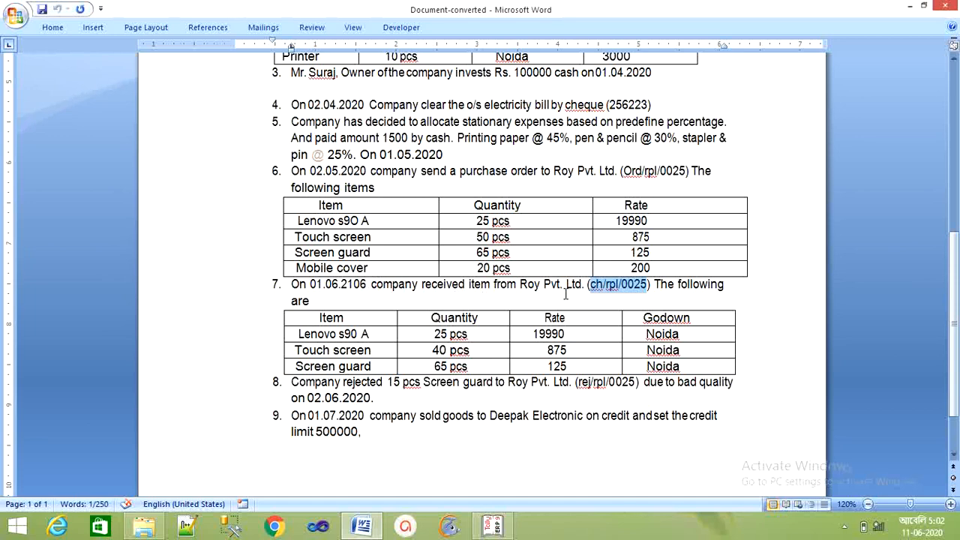
scroll(327, 357, "down", 2)
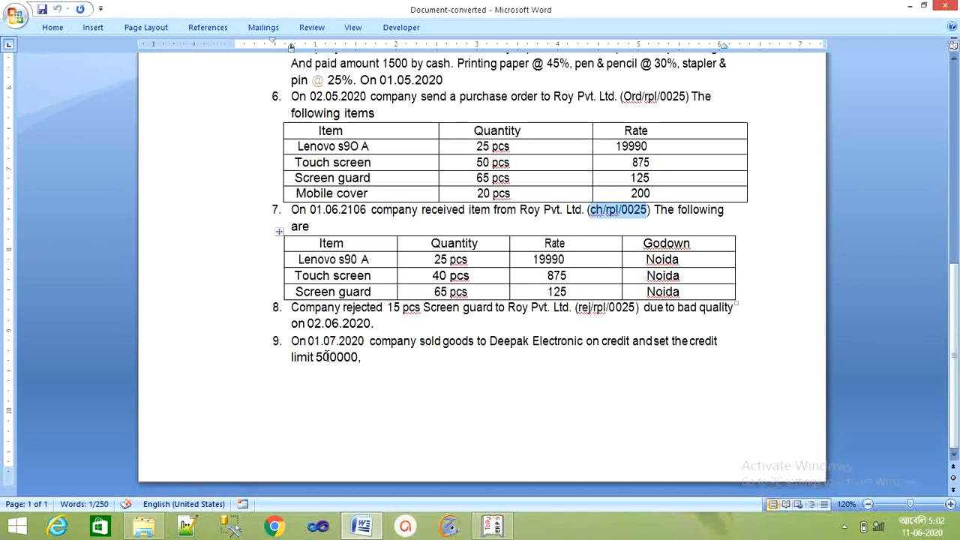
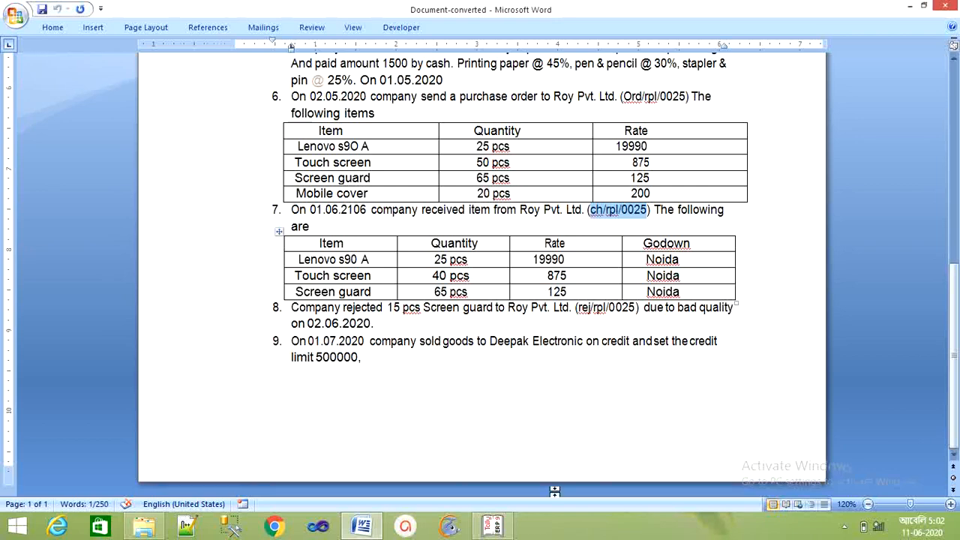
left_click(493, 525)
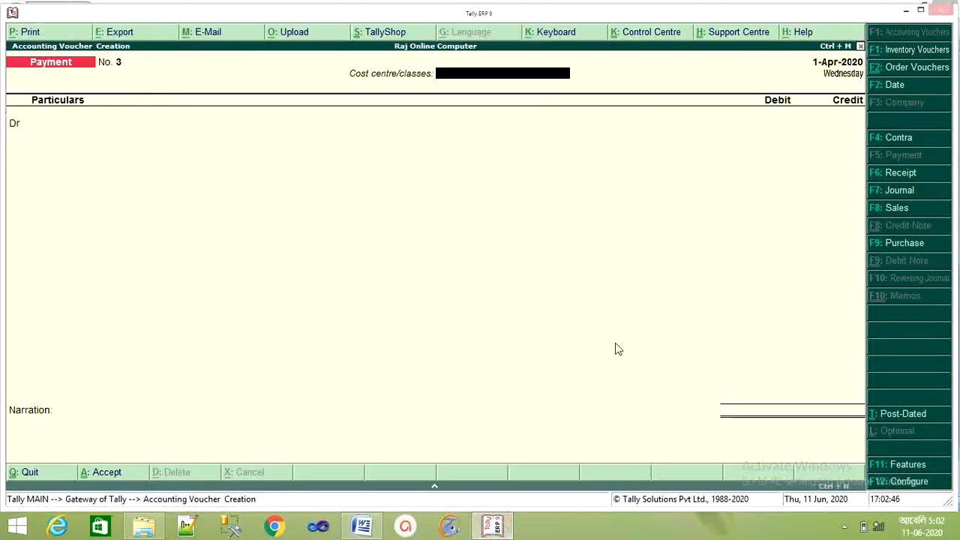
- Enable rejection inward and outward notes in the company's inventory features and accept the change
key("Escape")
key("Return")
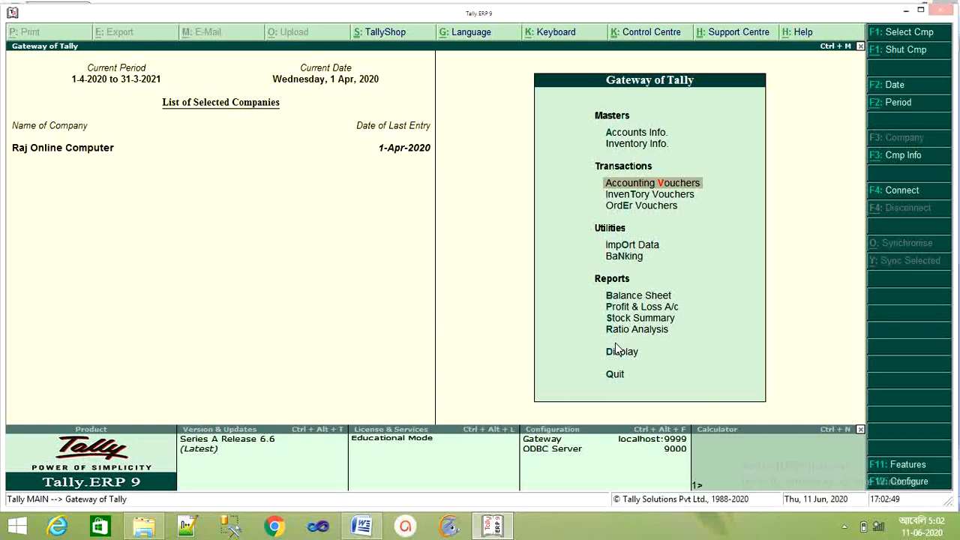
left_click(915, 465)
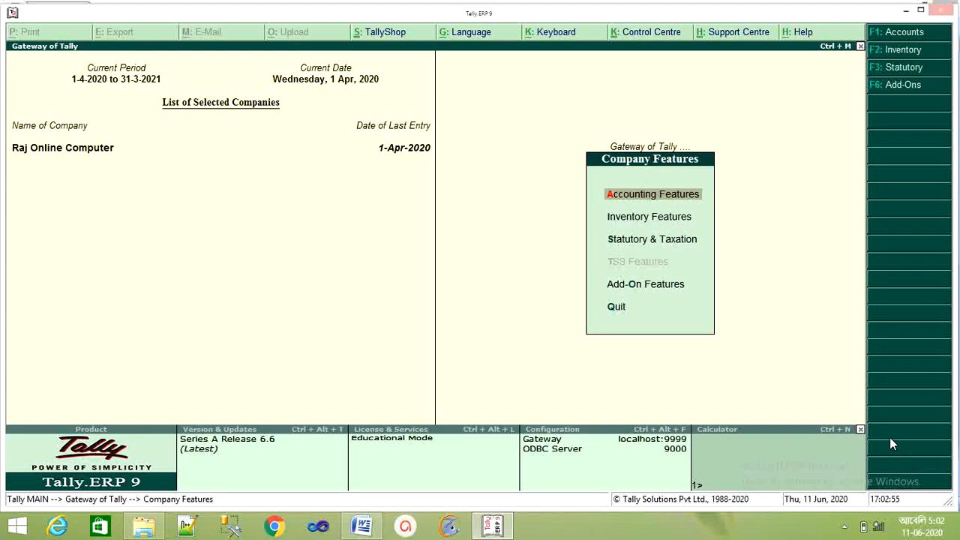
key("Down")
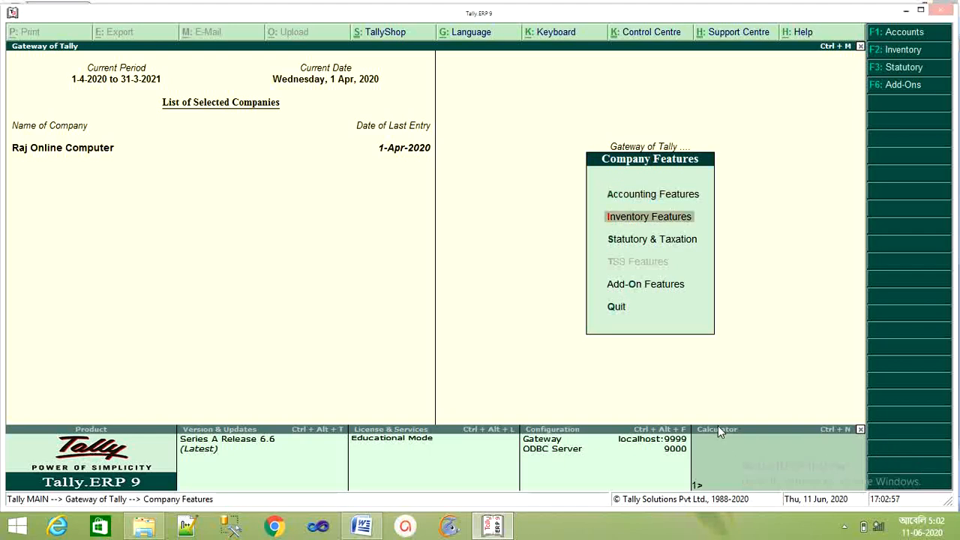
key("Return")
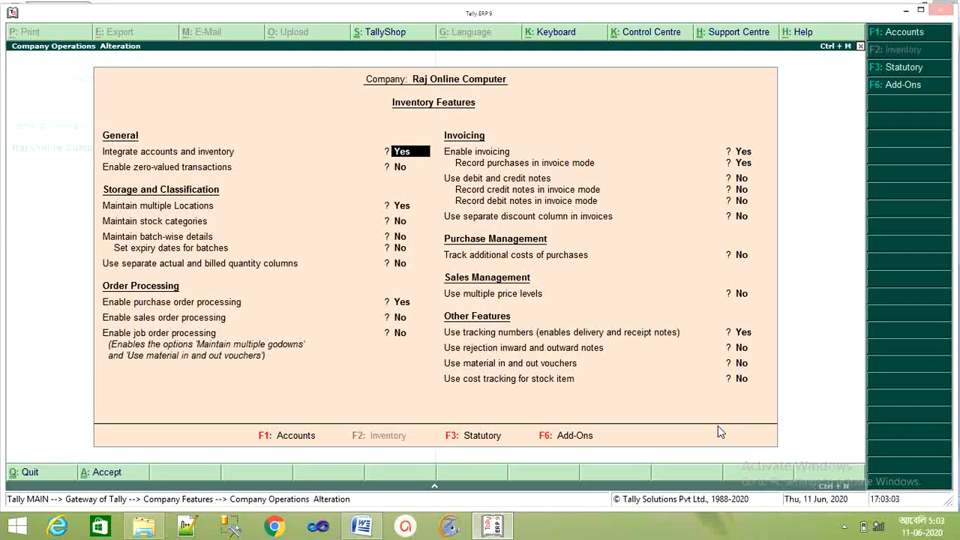
key("Return")
key("Return")
key("Return")
key("Return")
key("Return")
key("Return")
key("Return")
key("Return")
key("Return")
key("Return")
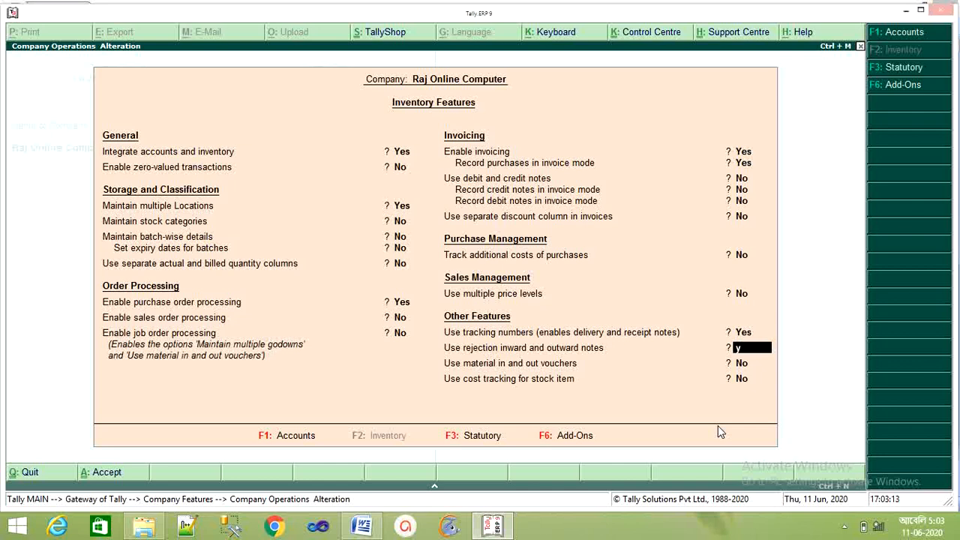
type("y")
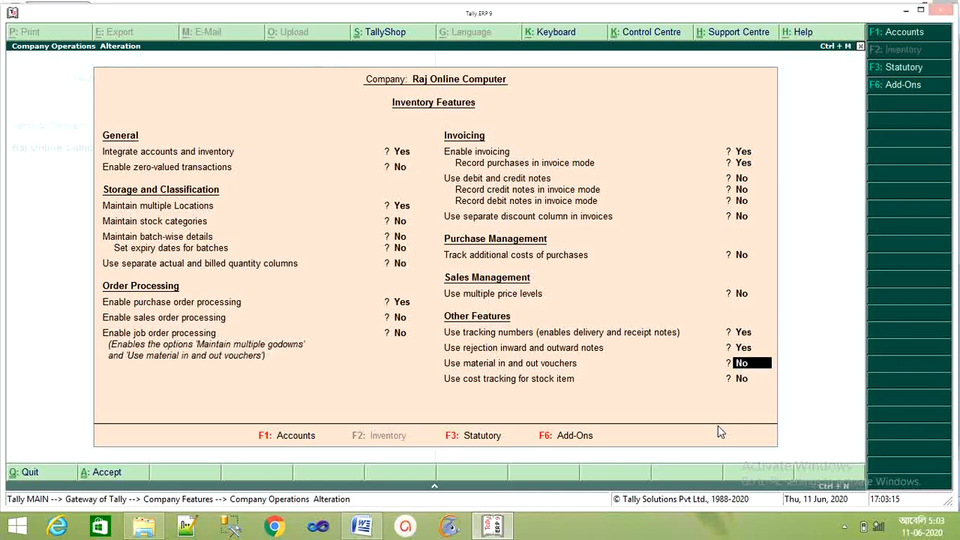
key("Return")
key("Return")
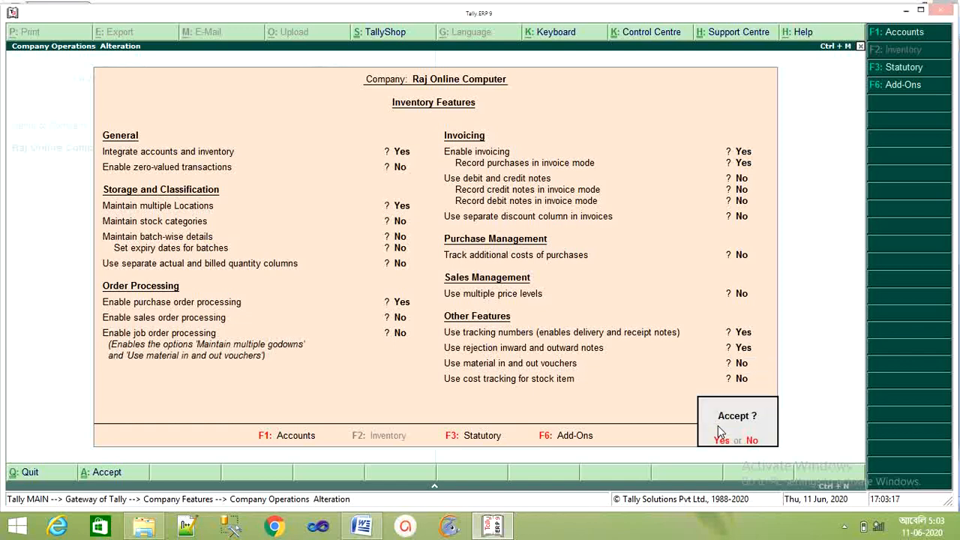
key("y")
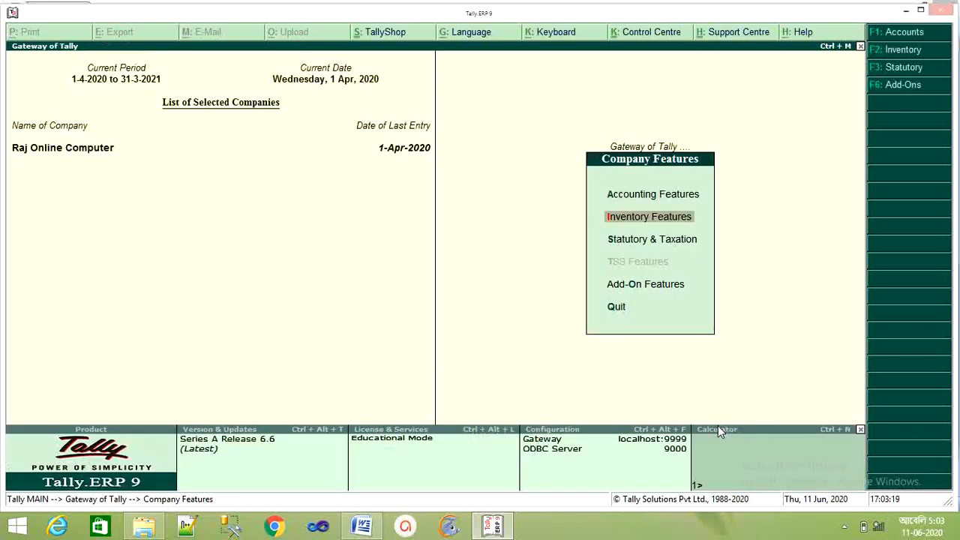
key("Escape")
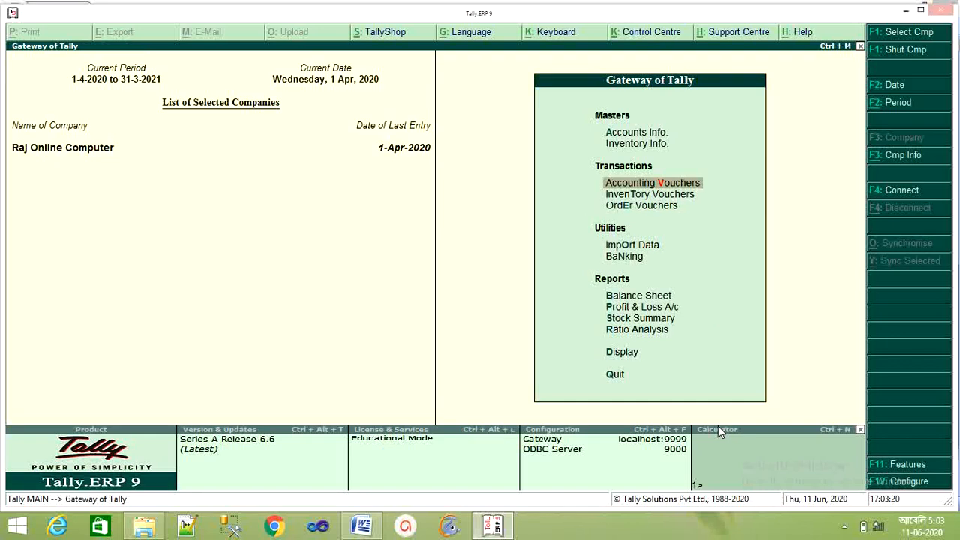
- Start a Rejections Out voucher with ledger Cash and supplier Roy Pvt Ltd, and check the rejected item in the Word document before returning to Tally
key("Return")
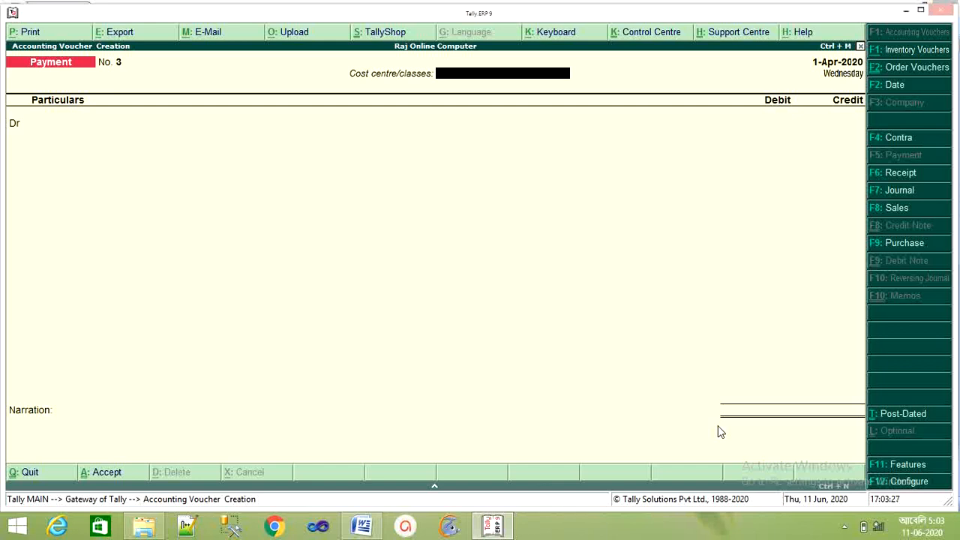
key("ctrl+F5")
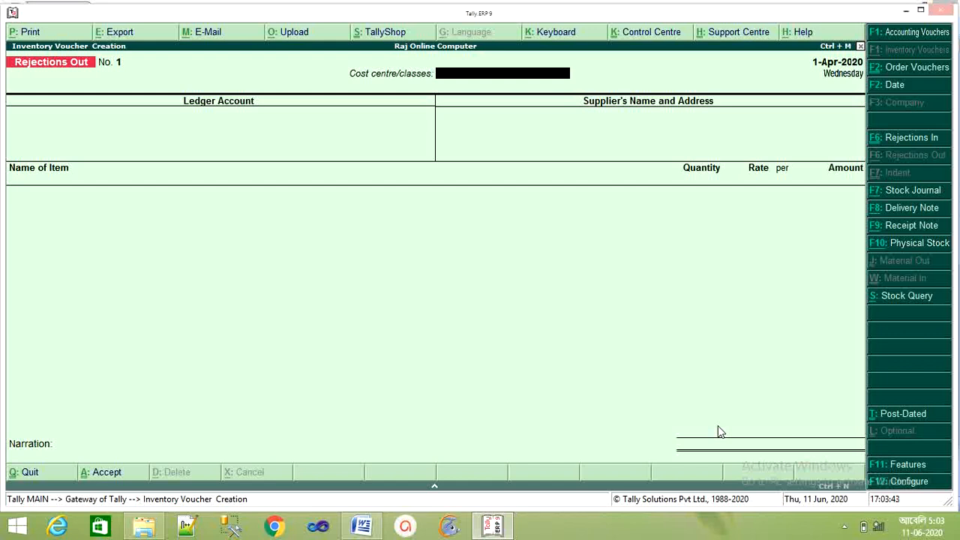
key("Return")
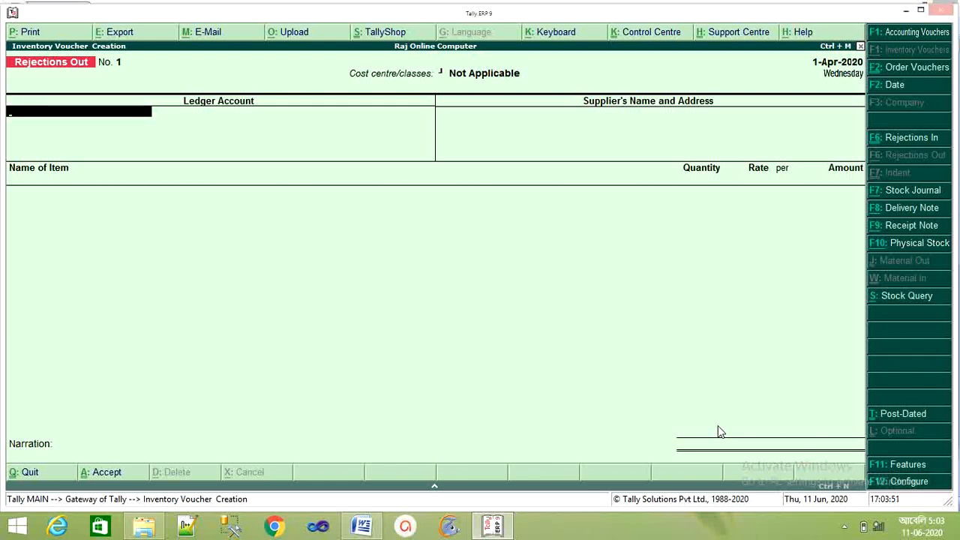
key("Return")
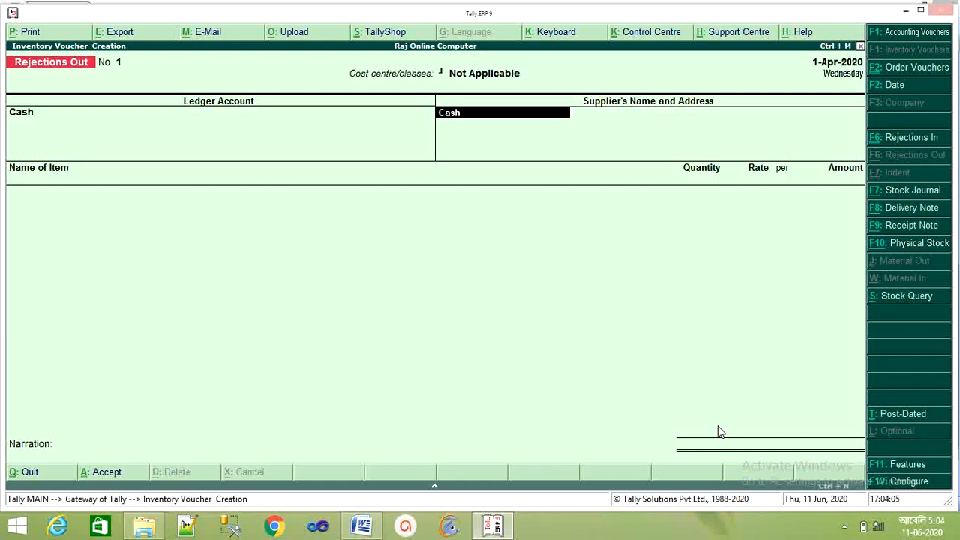
type("Rouy")
key("BackSpace")
key("BackSpace")
type("y Pvt Ltd")
key("Return")
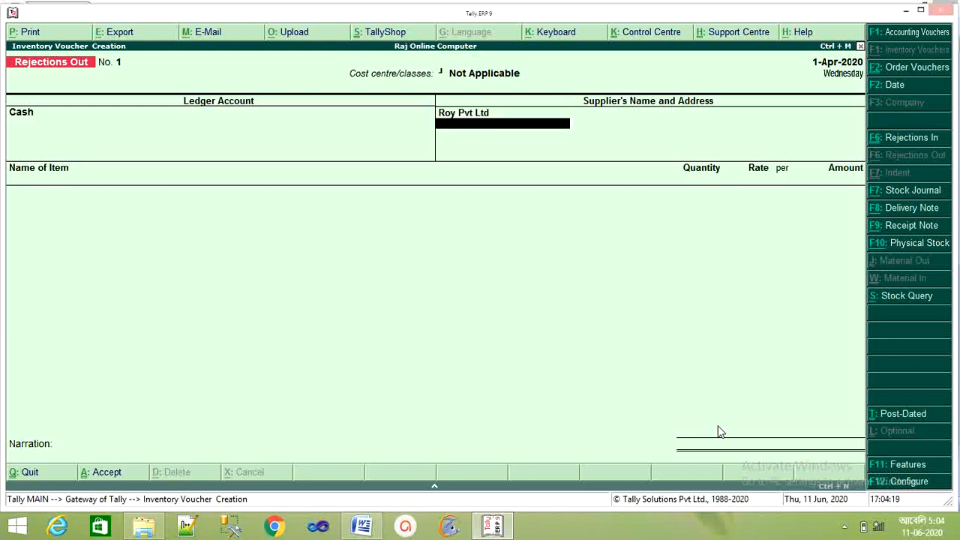
key("Return")
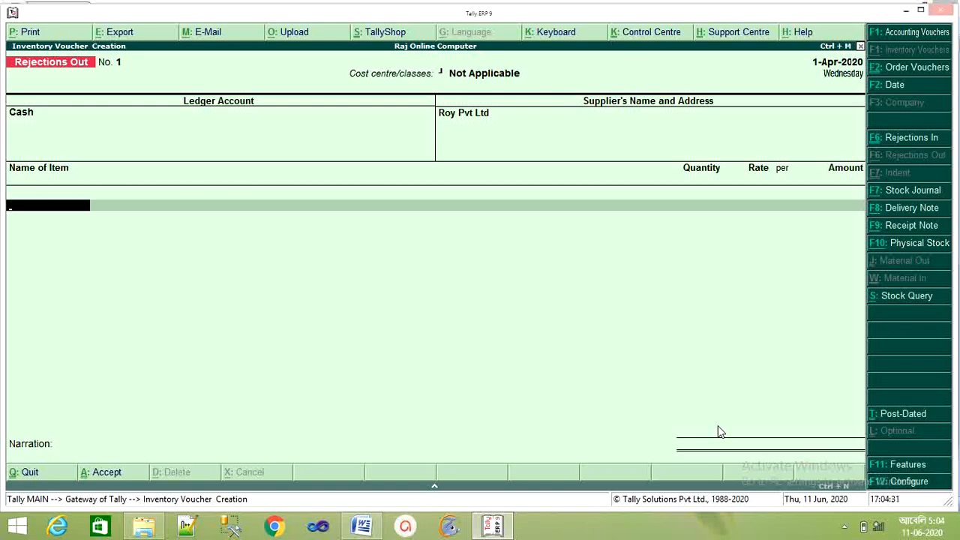
left_click(359, 527)
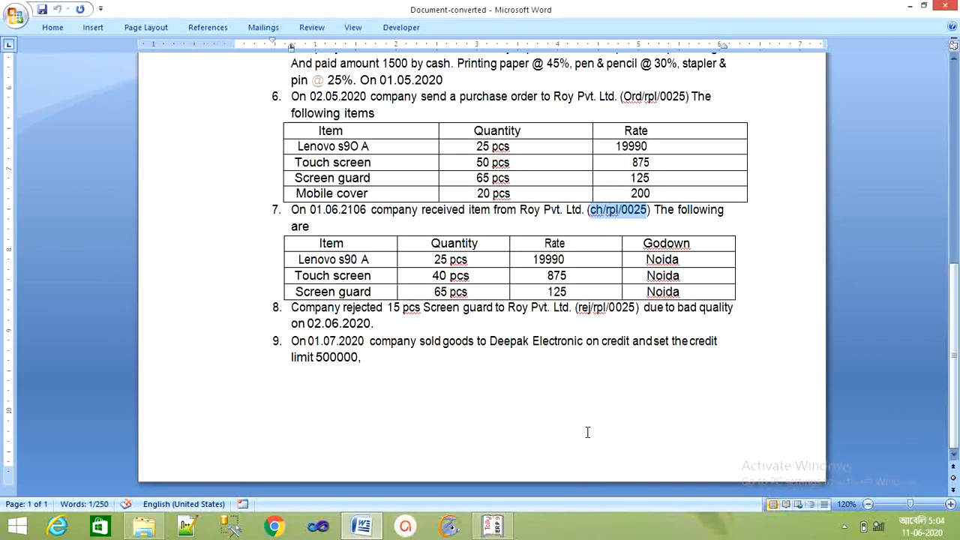
left_click(493, 525)
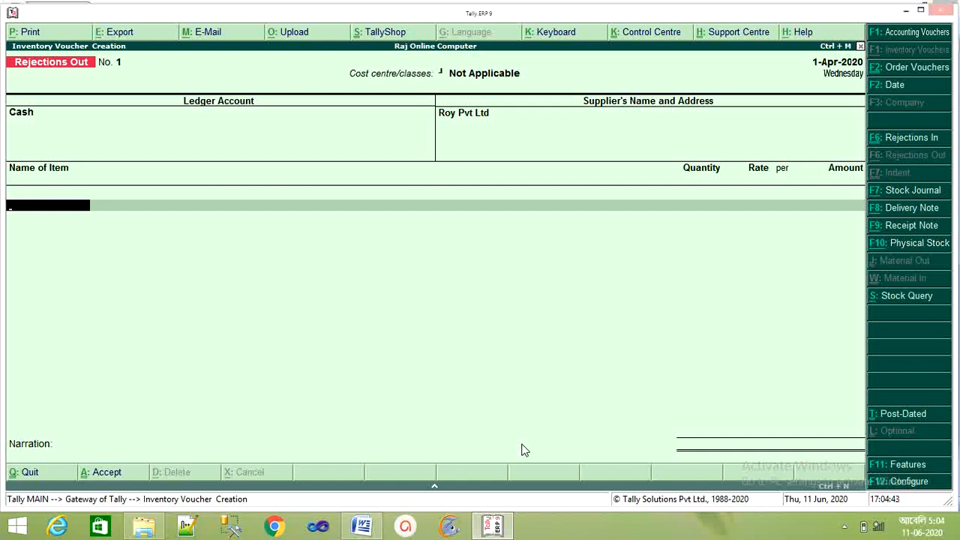
key("alt+c")
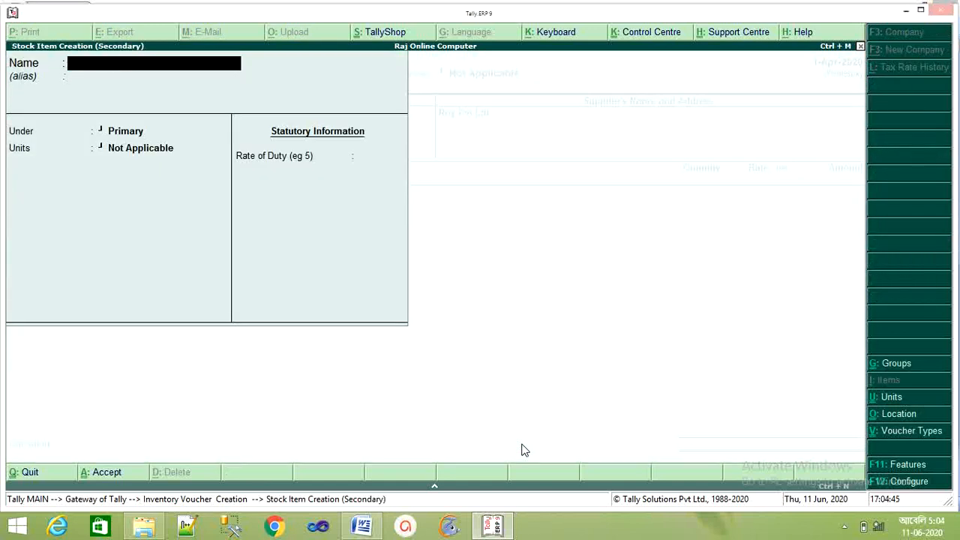
type("Screen")
type("Guard")
key("Return")
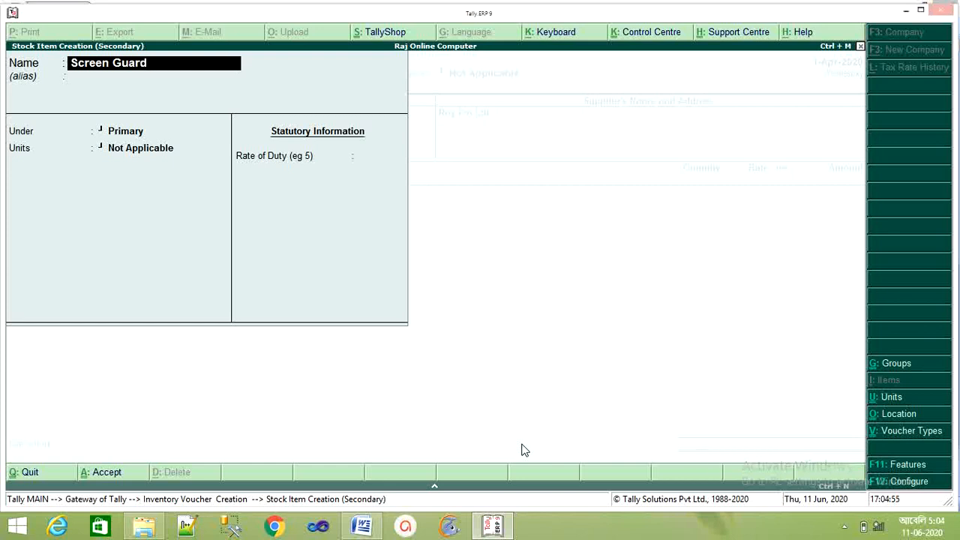
key("BackSpace")
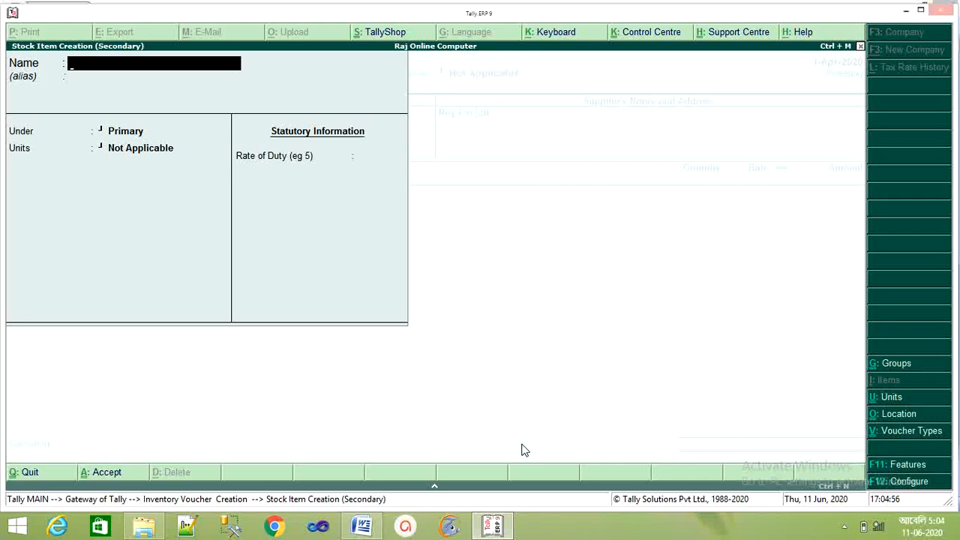
key("Escape")
type("y")
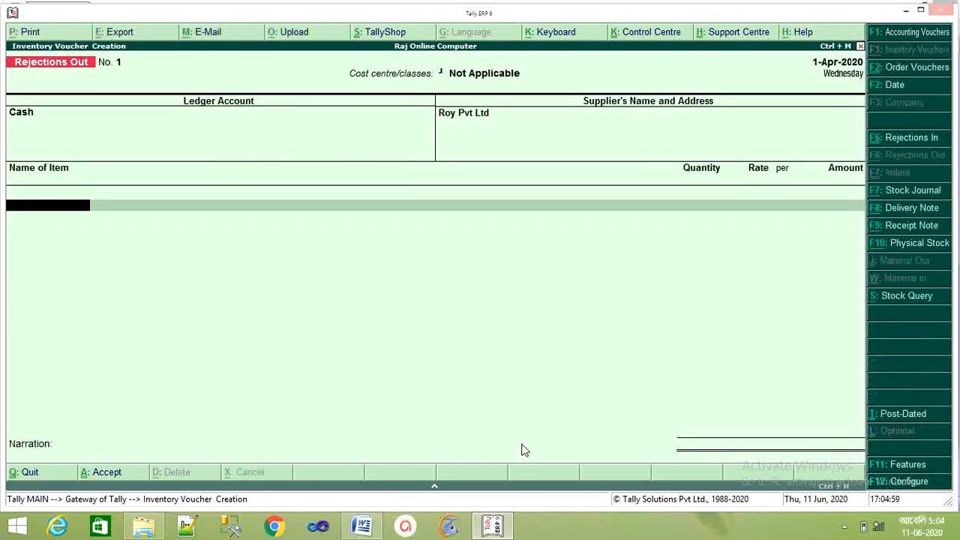
- Add 15 pcs of Screen Guard at rate 125 with tracking number 1, order Not Applicable and Main Location
type("S")
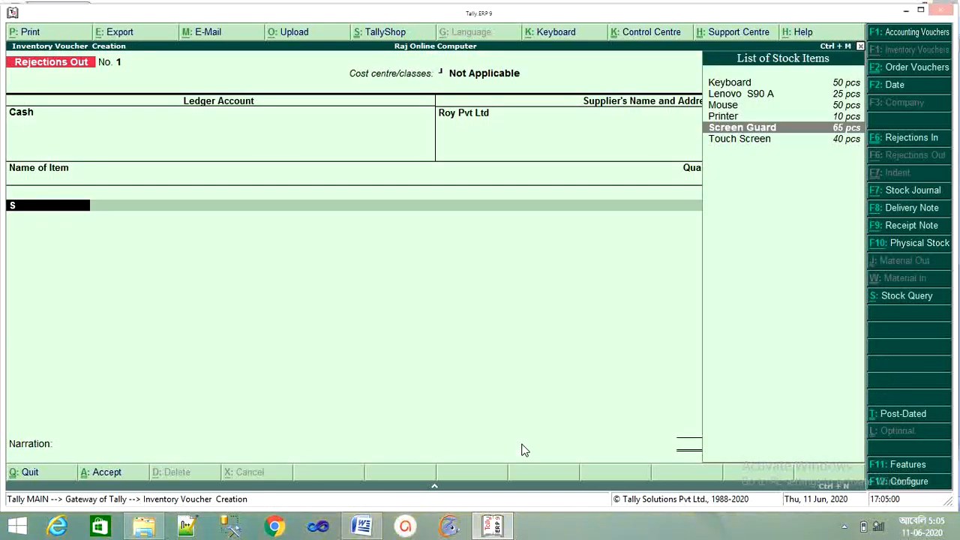
key("Return")
key("Return")
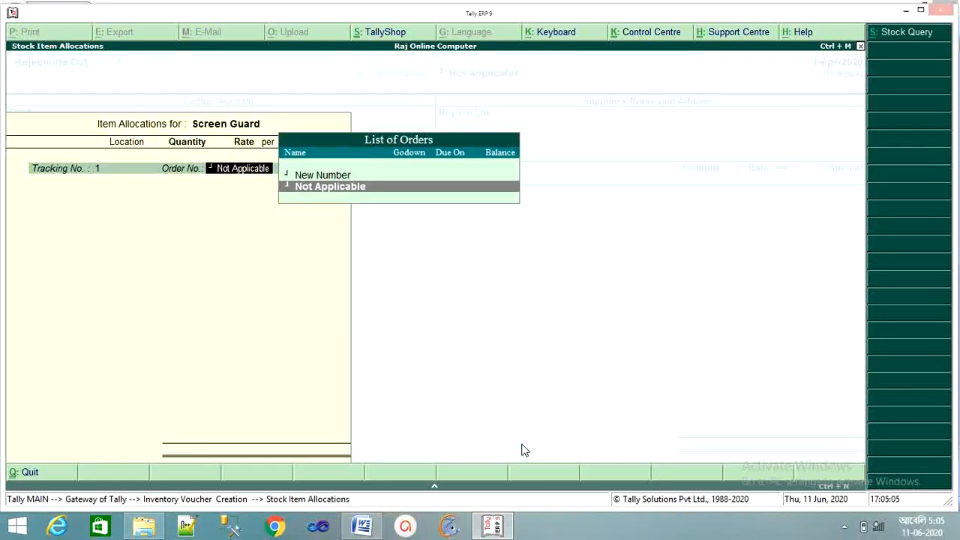
key("Return")
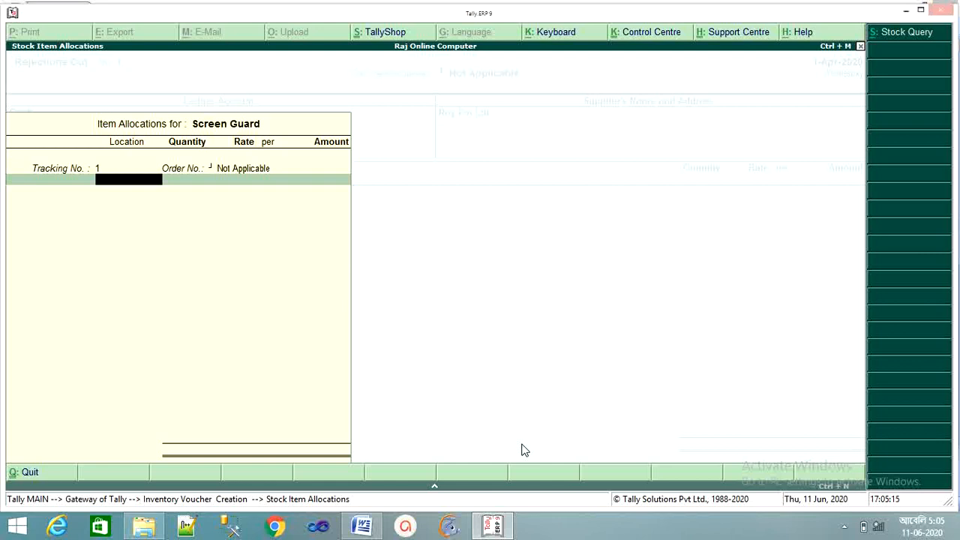
key("Return")
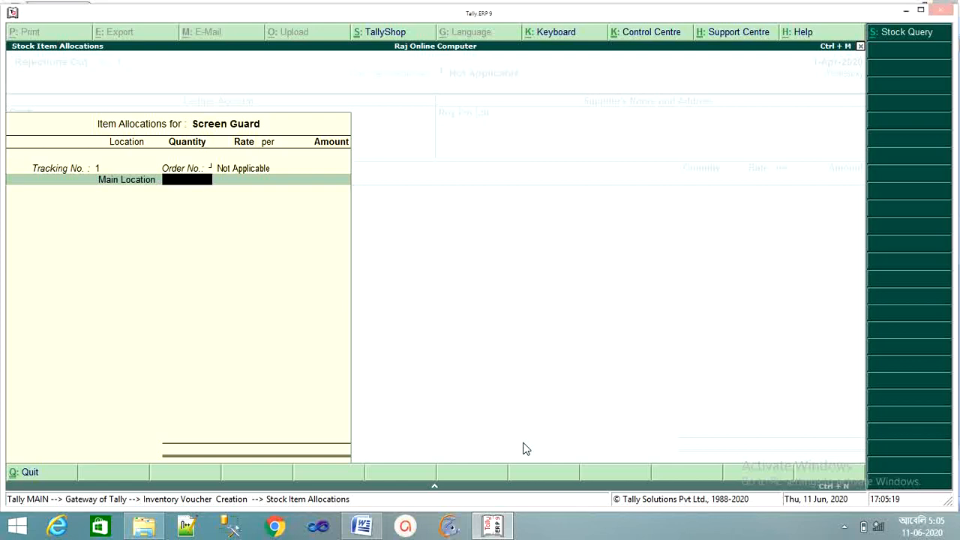
type("15")
key("Return")
key("Return")
key("Return")
key("Return")
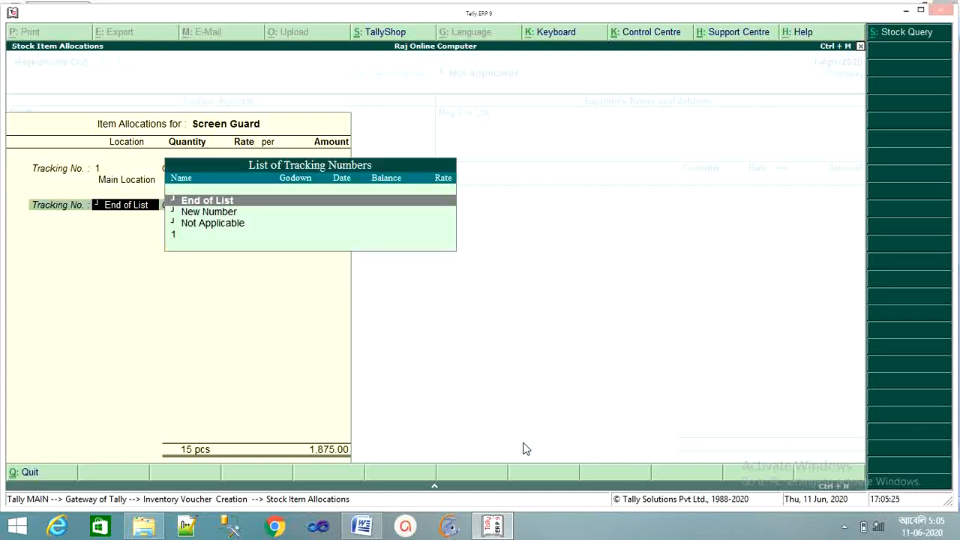
key("Return")
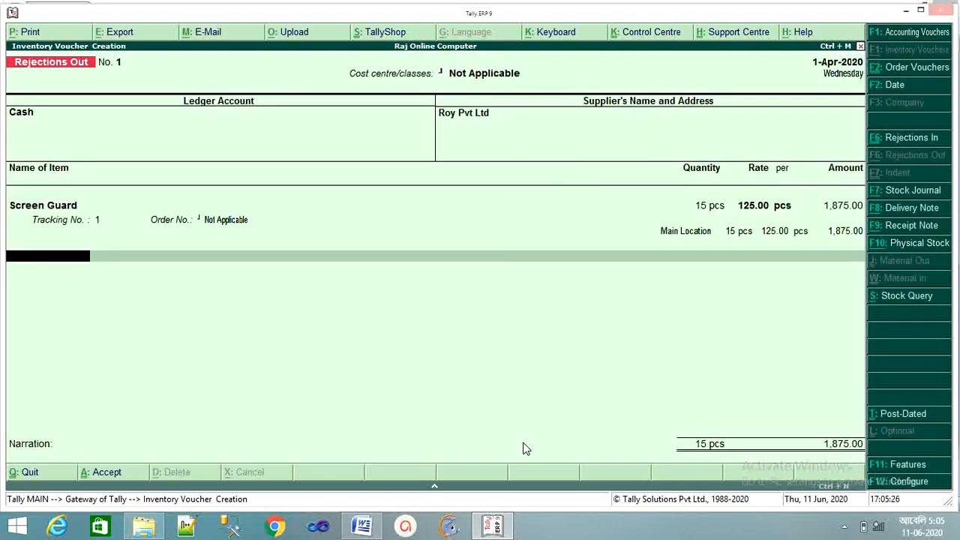
- End the item list and save the Rejections Out voucher with the narration left blank
key("Return")
key("Return")
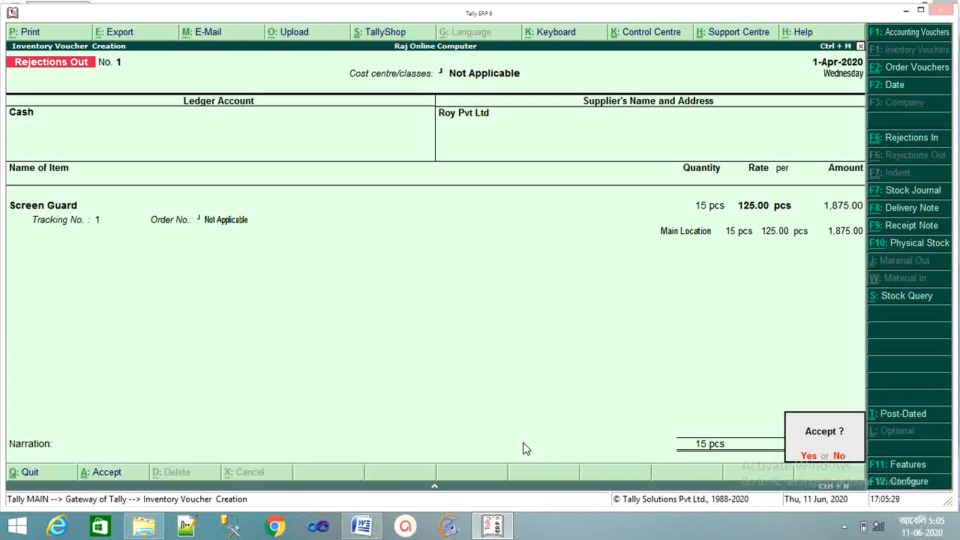
key("Return")
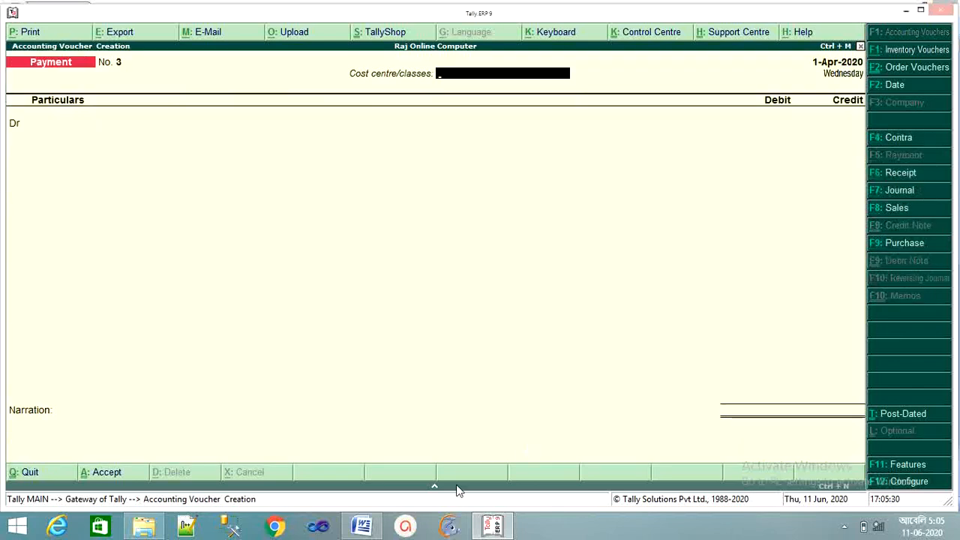
- Switch to the Word document and review the listed transactions
left_click(361, 526)
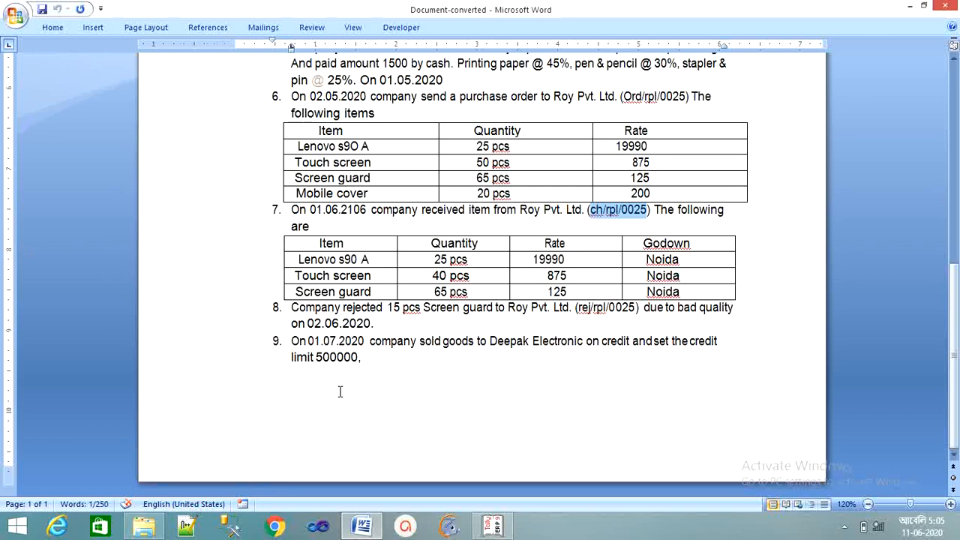
scroll(419, 349, "up", 3)
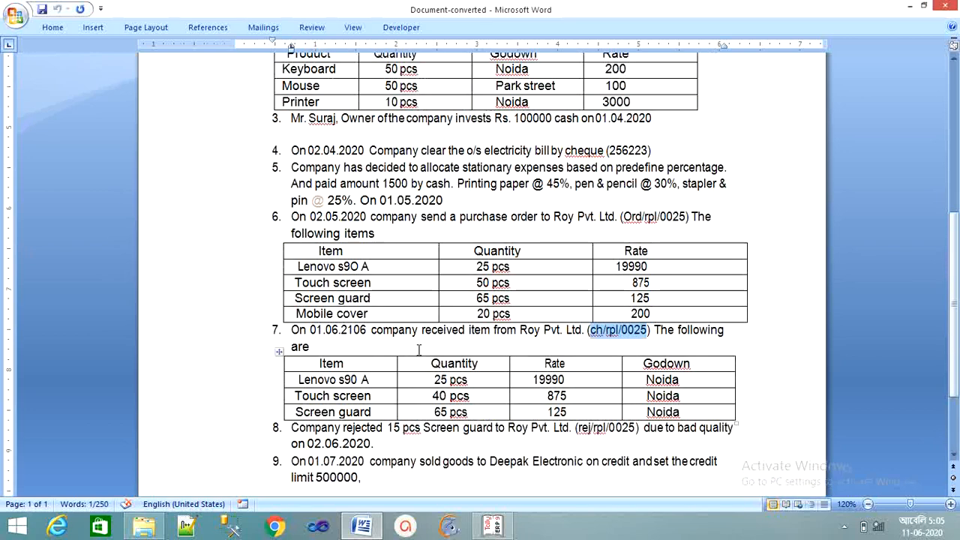